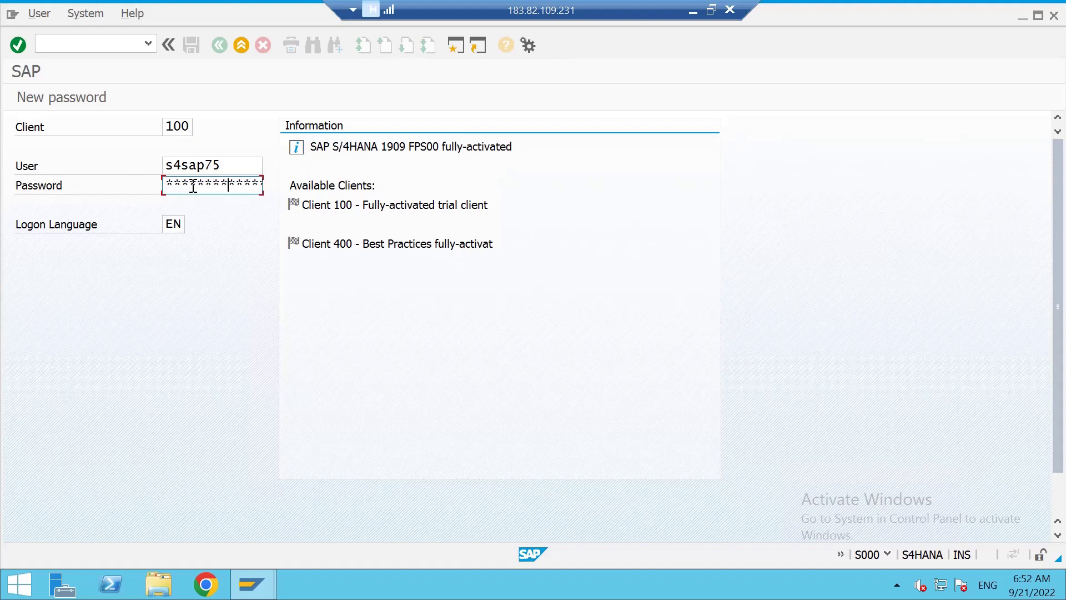
Submit the SAP GUI logon to client 100.
key("Return")
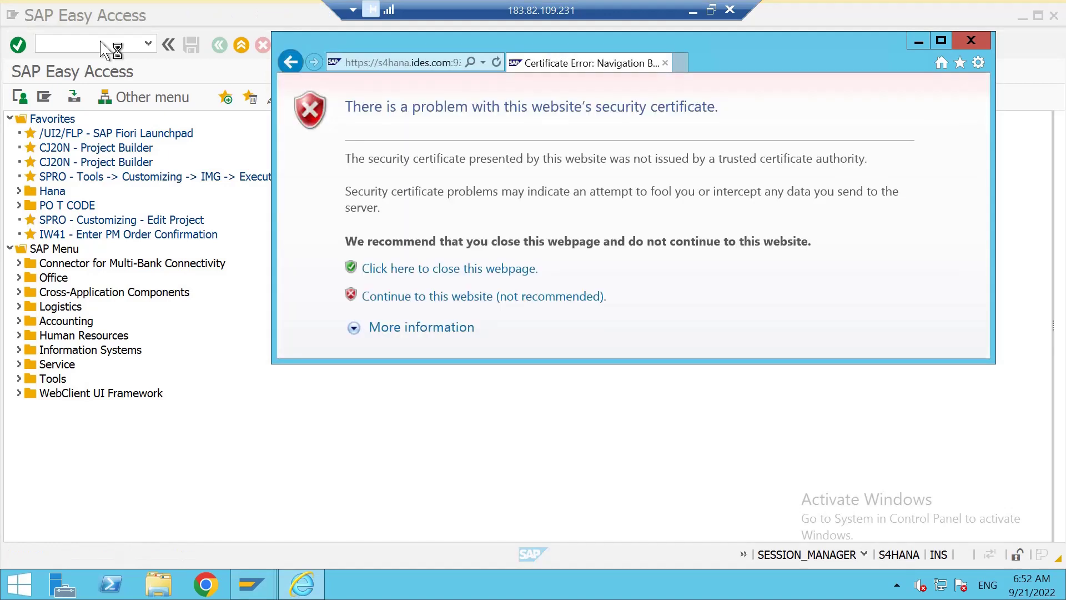
Bypass the certificate warning, maximize the browser, and sign in to client 100 with user and password.
left_click(456, 297)
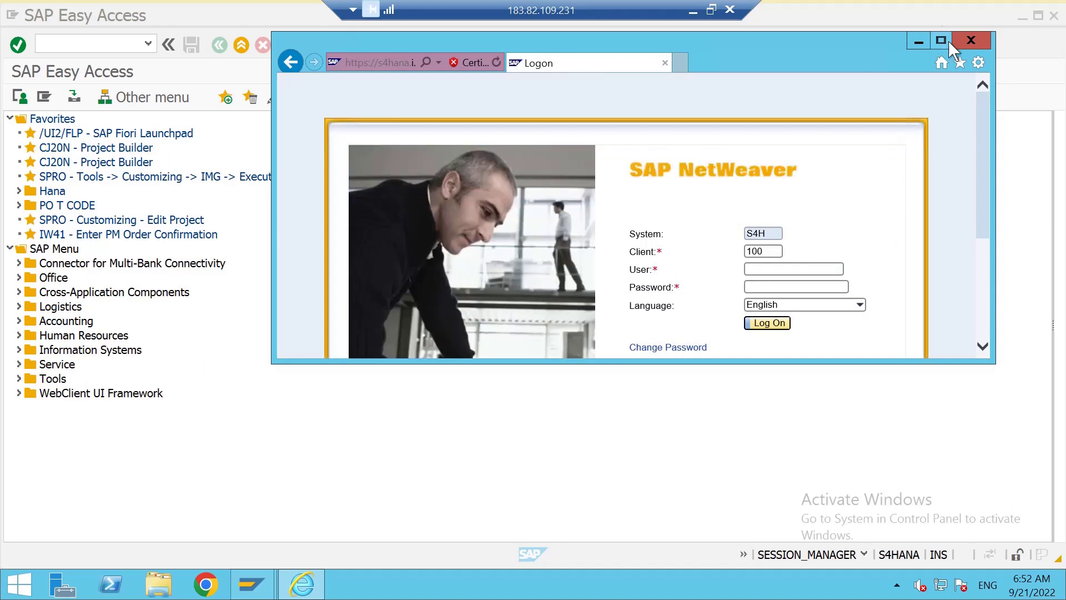
left_click(941, 40)
left_click(687, 236)
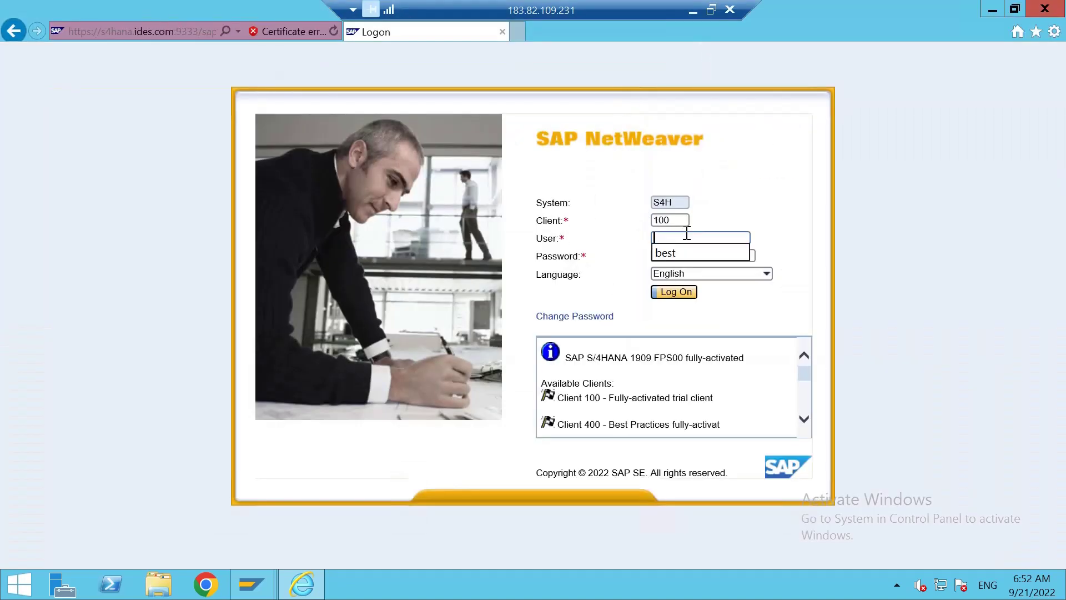
type("S4SAP15")
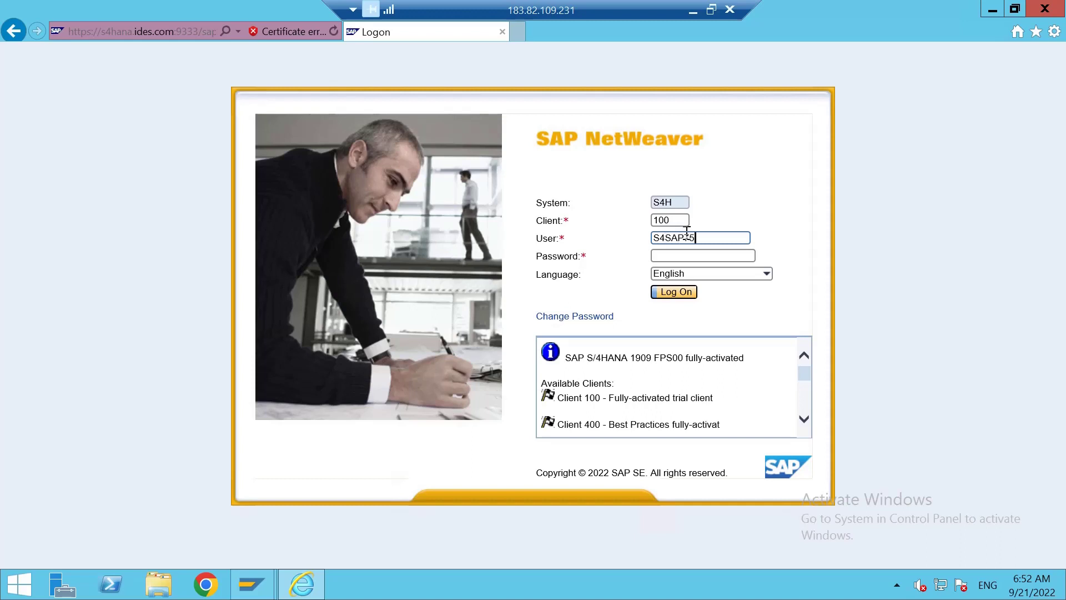
key("Tab")
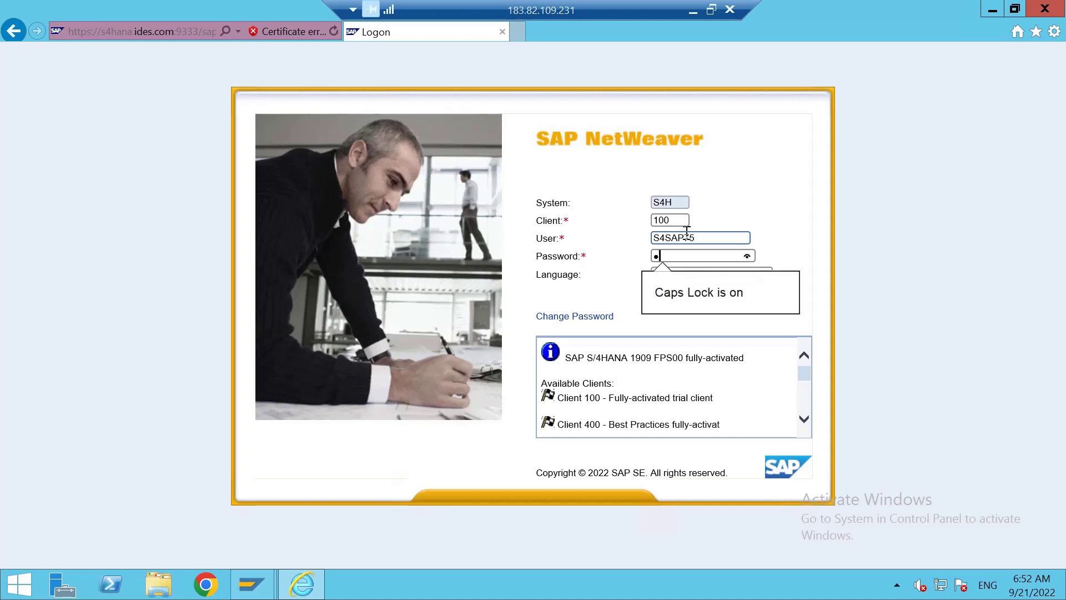
type("••")
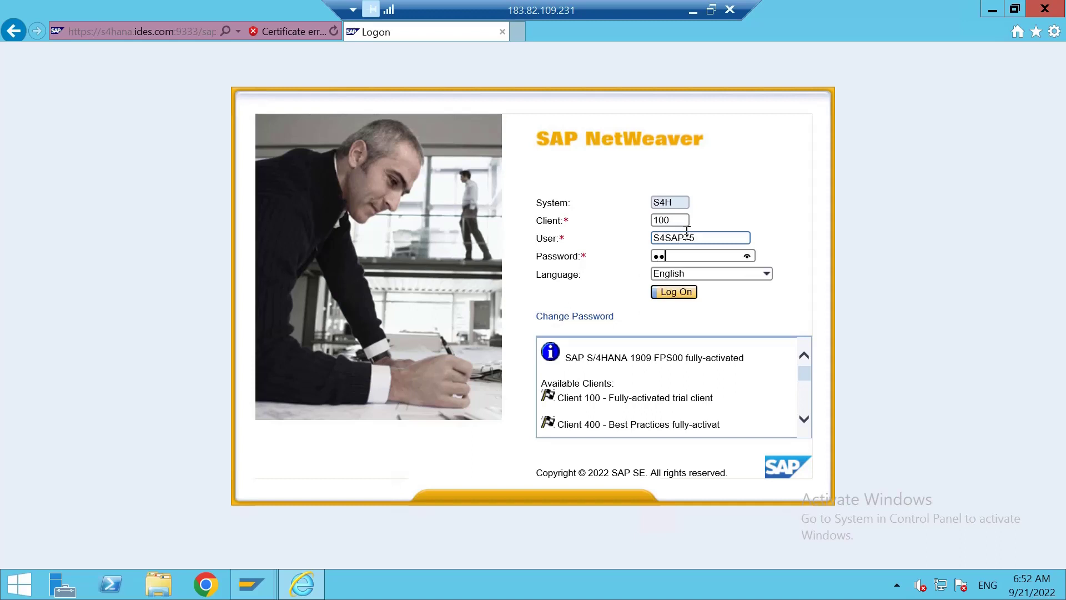
type("••••••••")
key("Return")
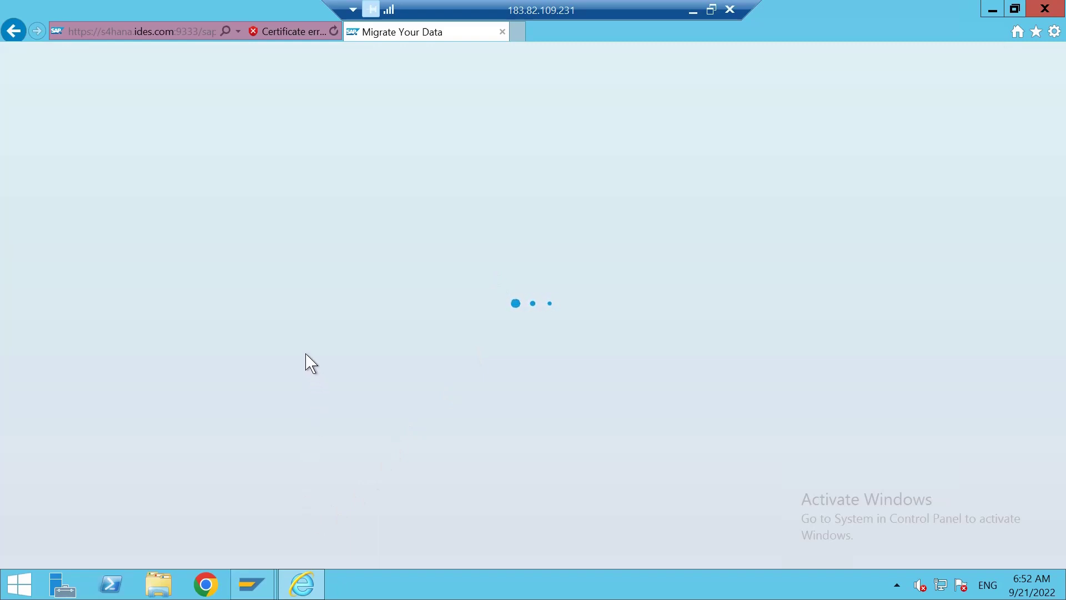
Browse File Explorer to the Downloads folder and open EN_Routing.xml in Excel.
left_click(159, 584)
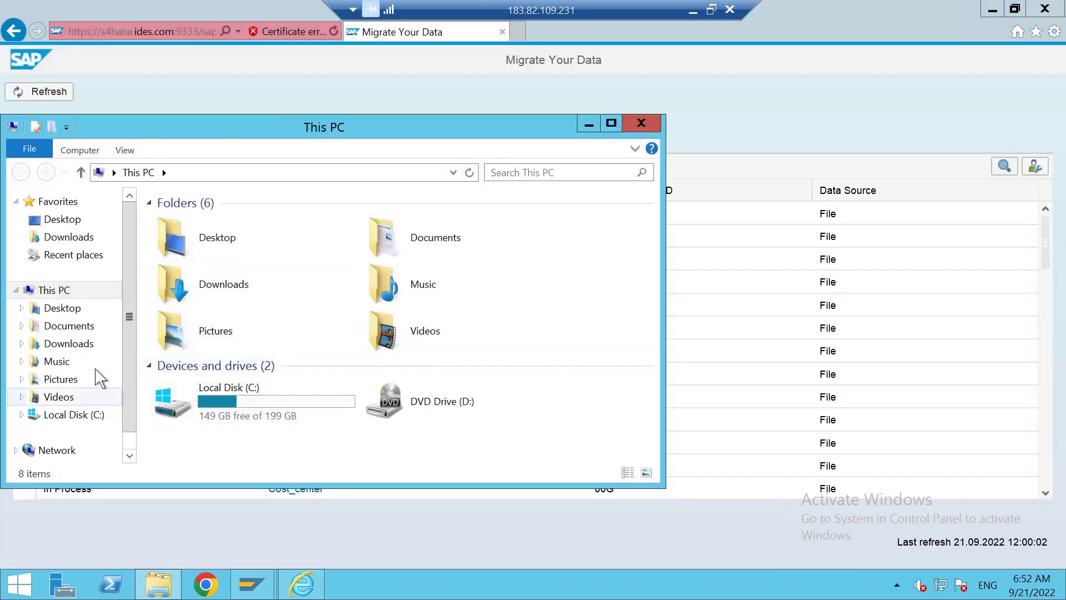
left_click(67, 418)
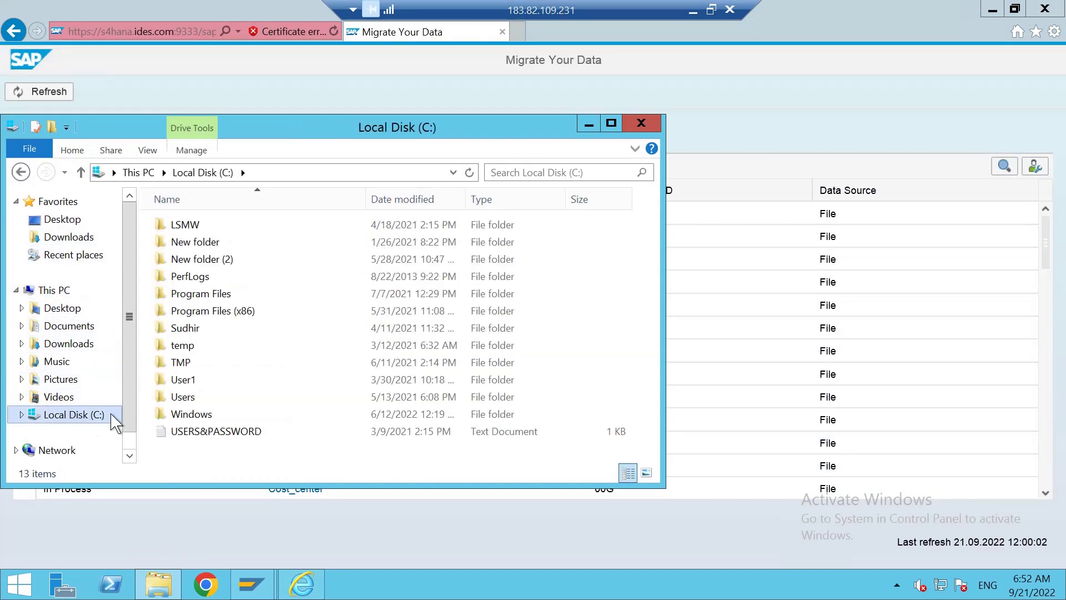
left_click(63, 220)
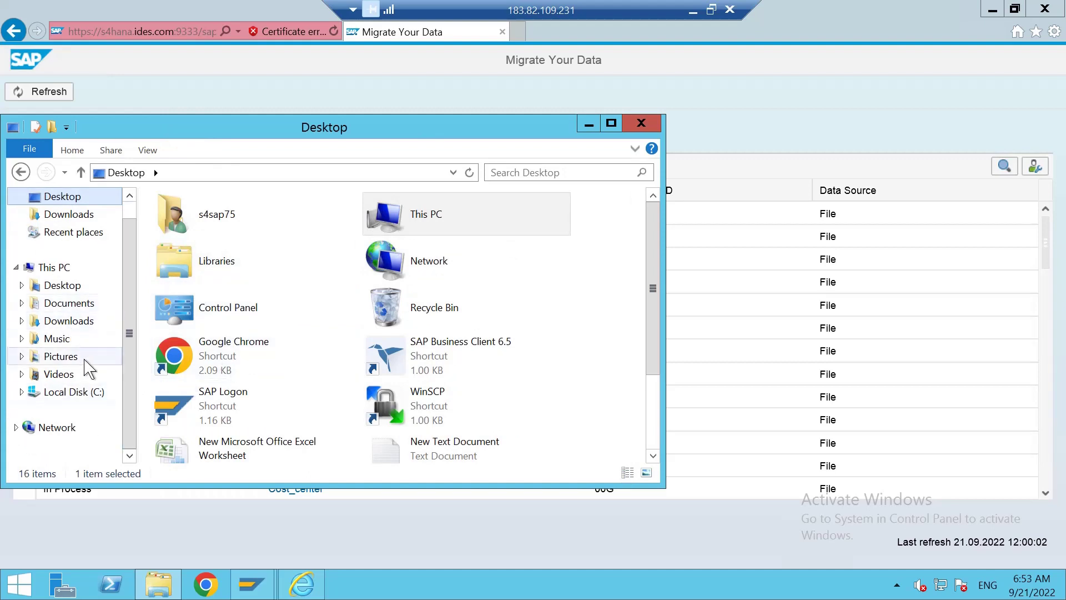
left_click(71, 305)
left_click(69, 286)
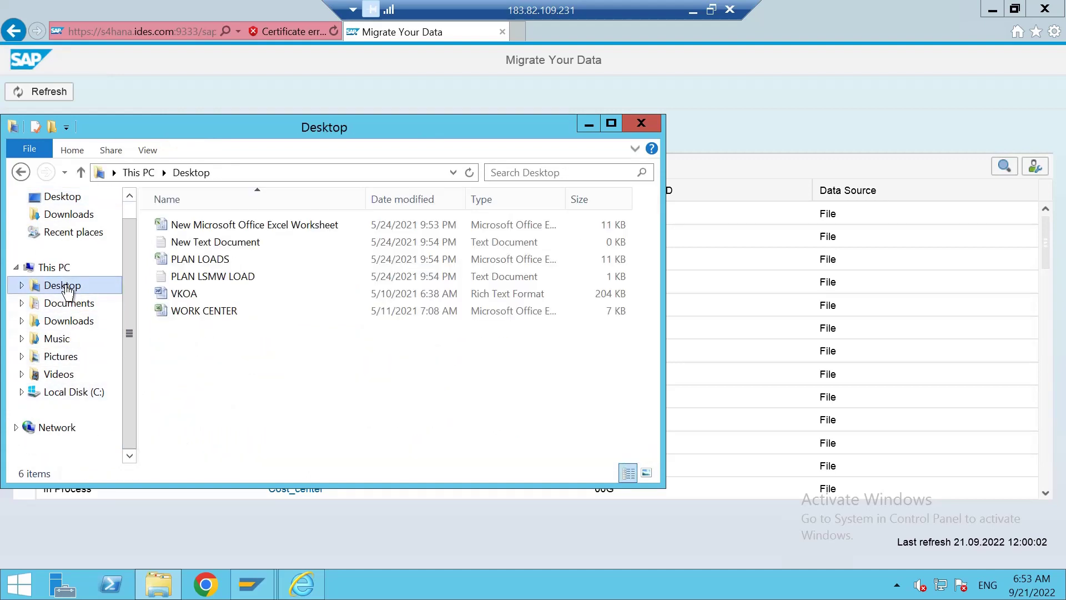
left_click(70, 322)
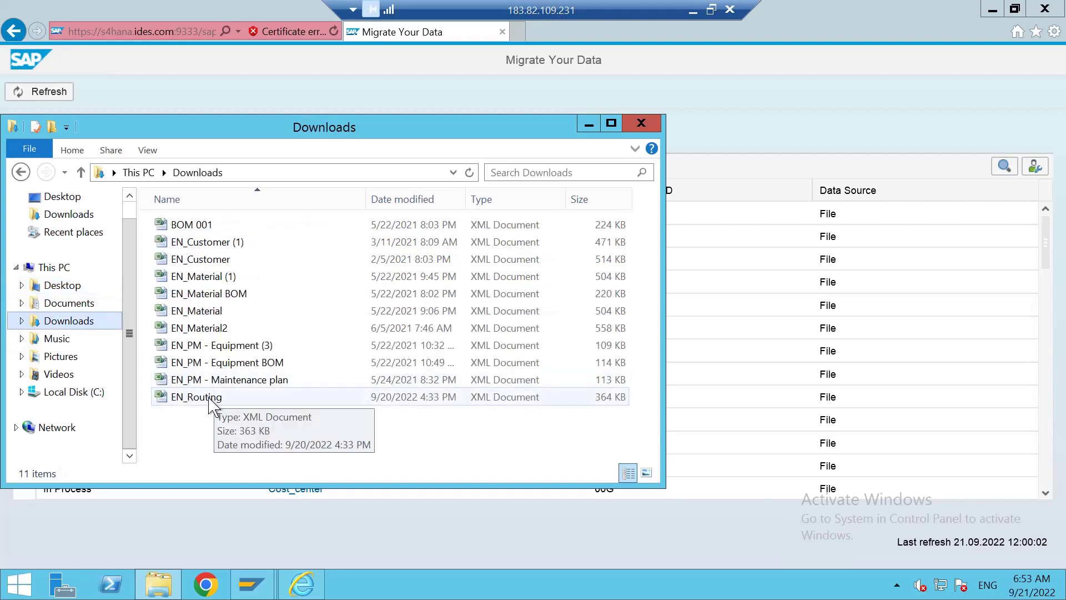
double_click(199, 397)
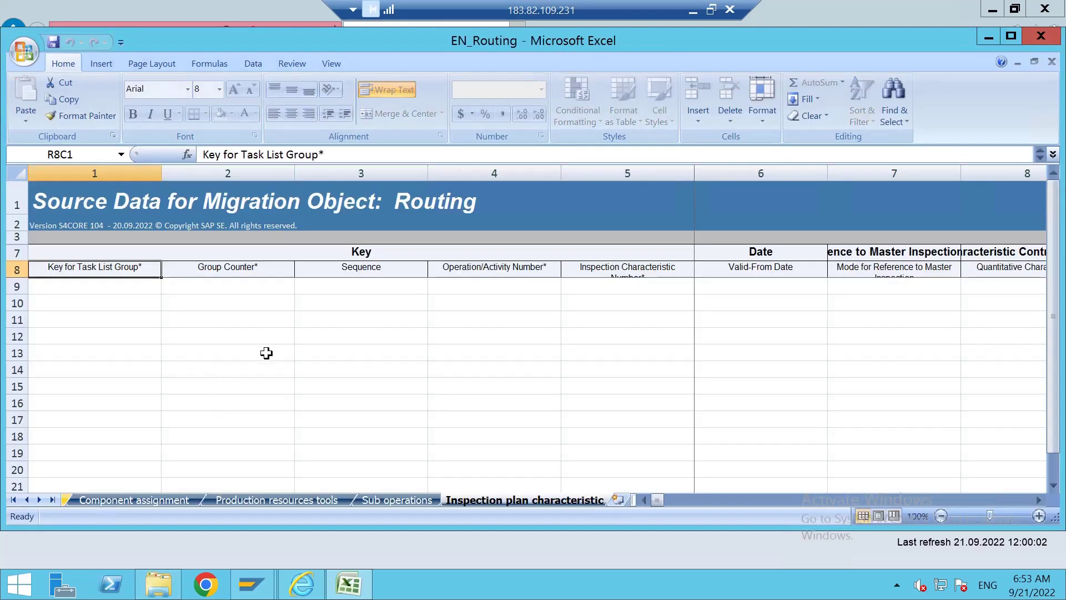
Scroll the workbook's sheet tabs back to the first sheets, starting at Introduction.
left_click(350, 383)
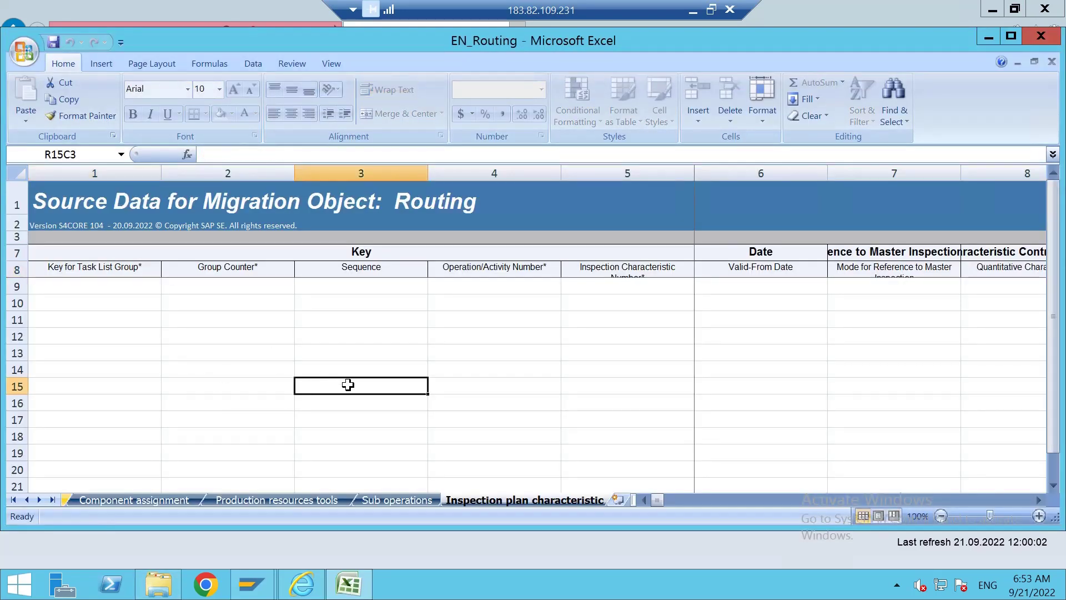
left_click_drag(651, 502, 651, 503)
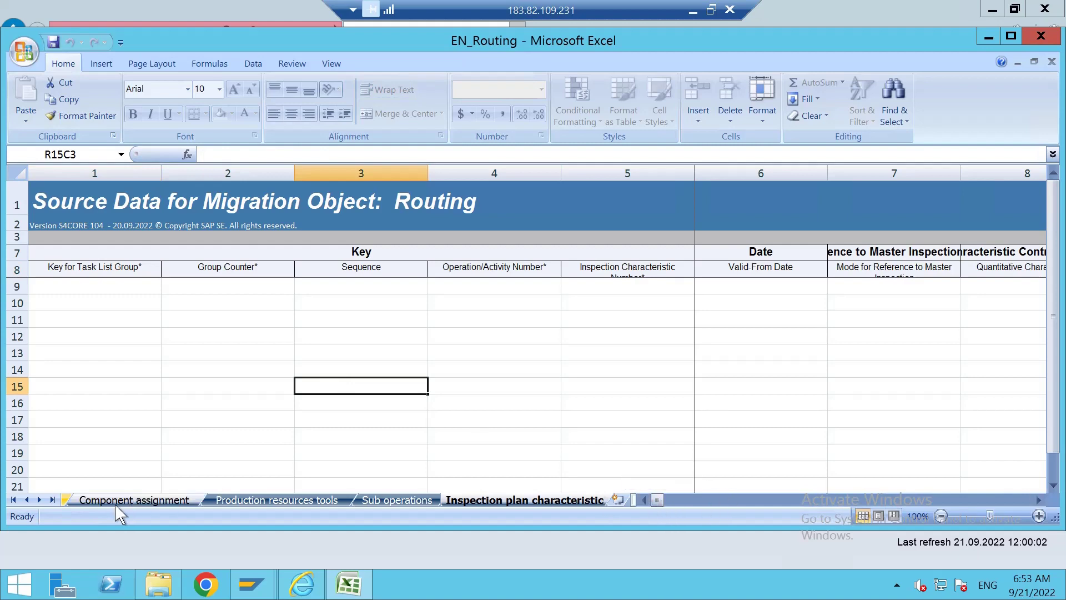
left_click(26, 500)
left_click(26, 500)
left_click(27, 500)
left_click(26, 499)
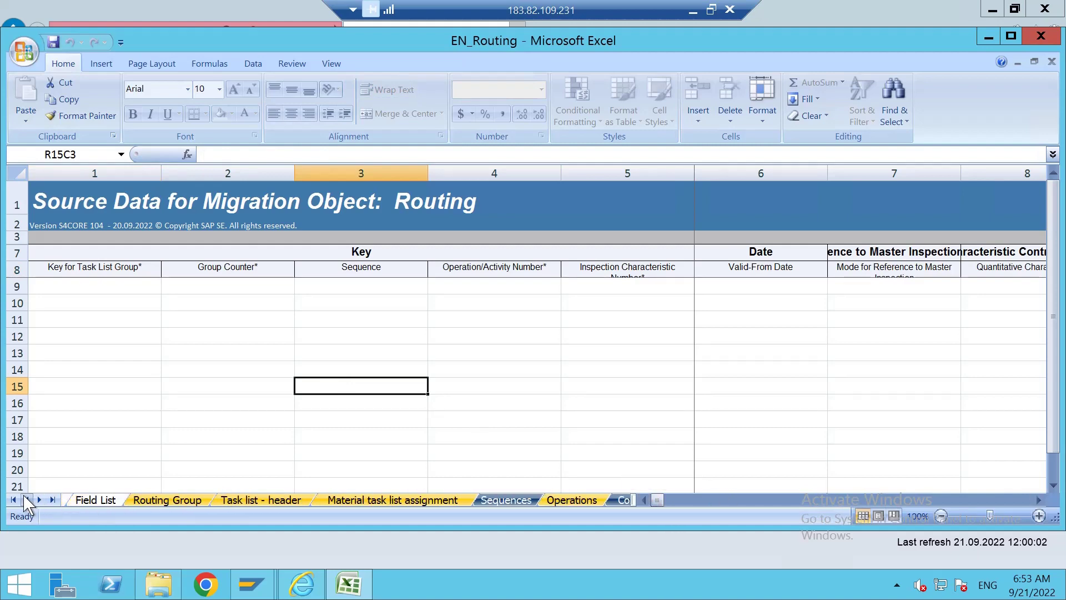
left_click(26, 500)
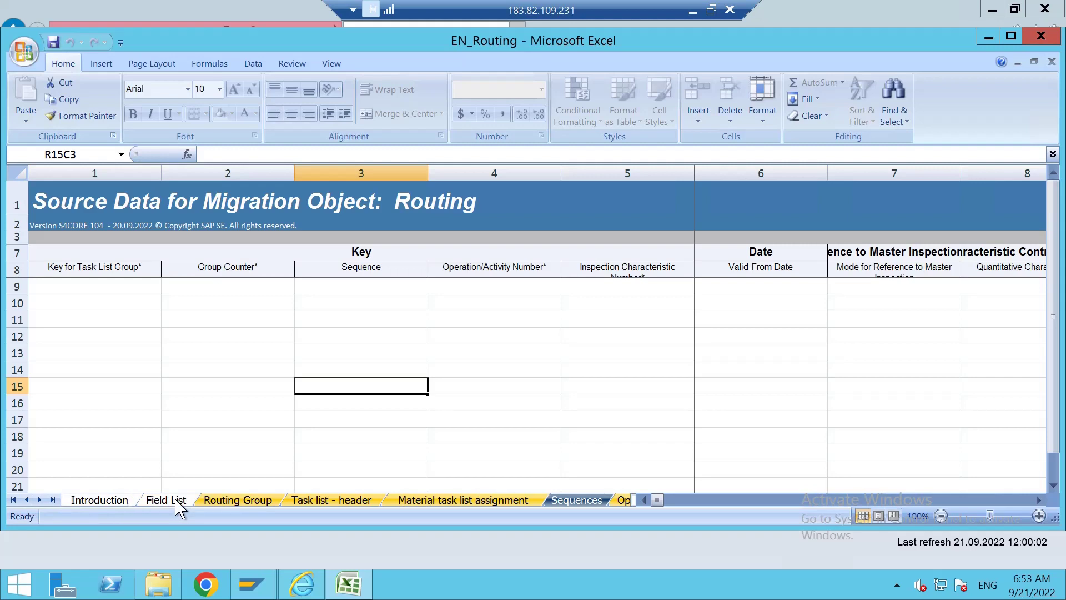
Check BOM Usage 1 on the Routing Group sheet, then view the Task list - header sheet.
left_click(236, 501)
left_click(290, 369)
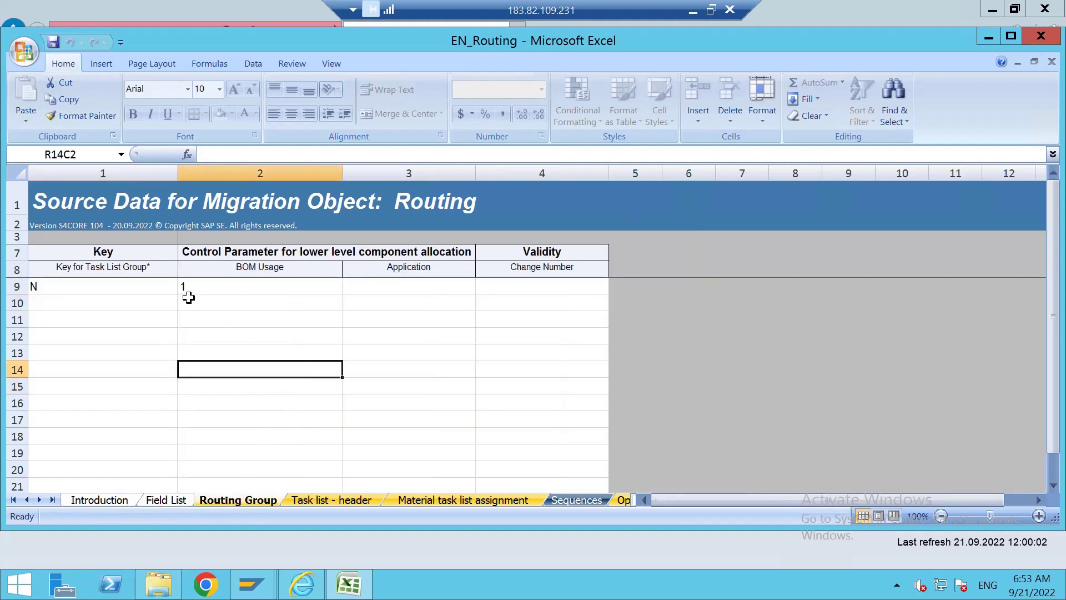
left_click(211, 287)
left_click(328, 501)
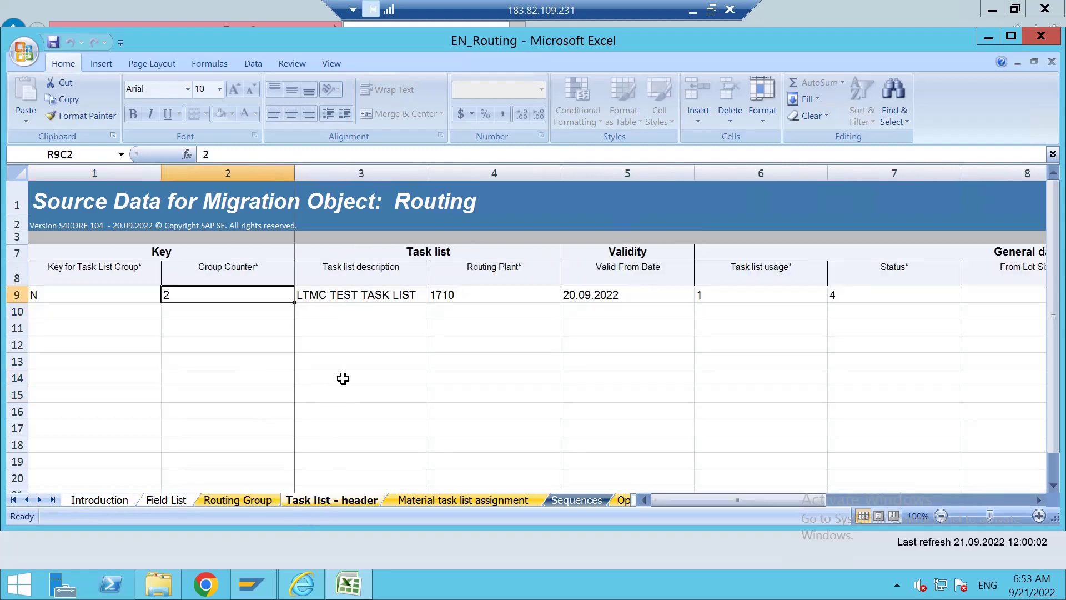
left_click(376, 359)
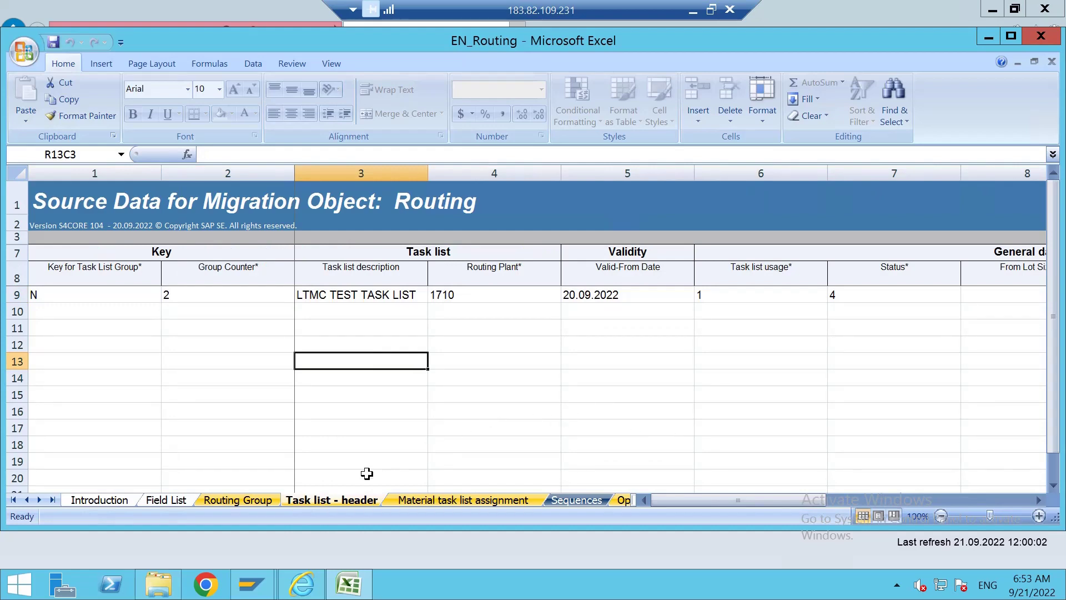
Change the Group Counter from 2 to 3 on the Material task list assignment sheet.
left_click(437, 501)
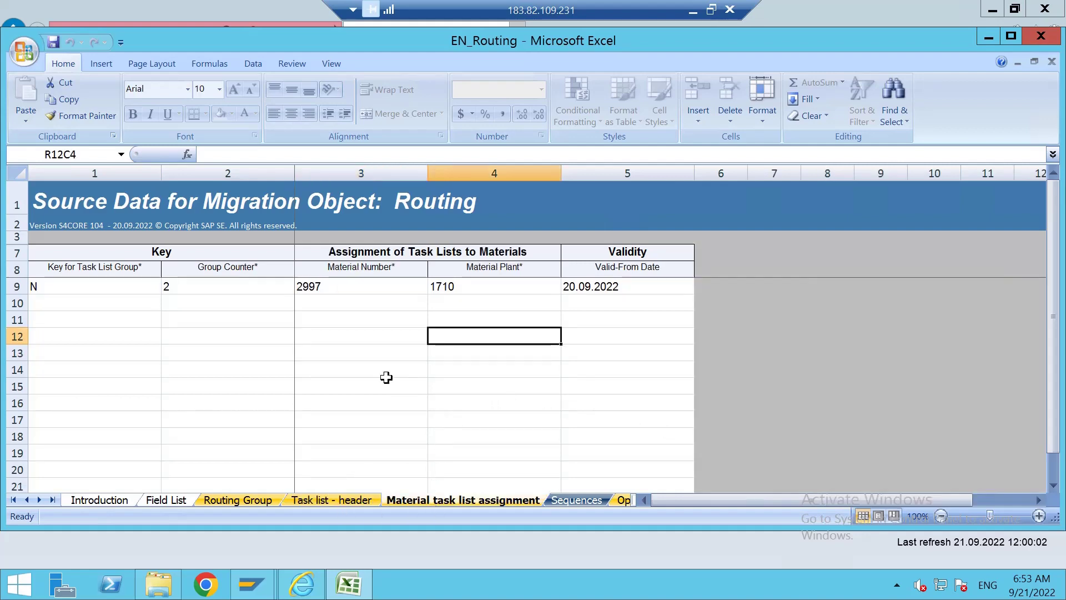
left_click(325, 341)
left_click(337, 286)
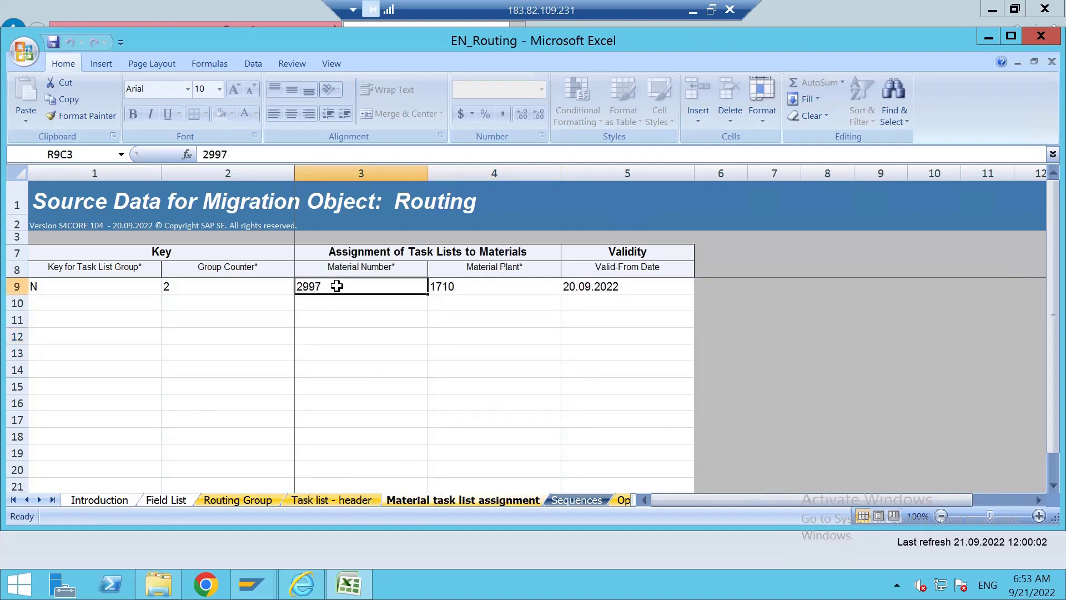
double_click(220, 287)
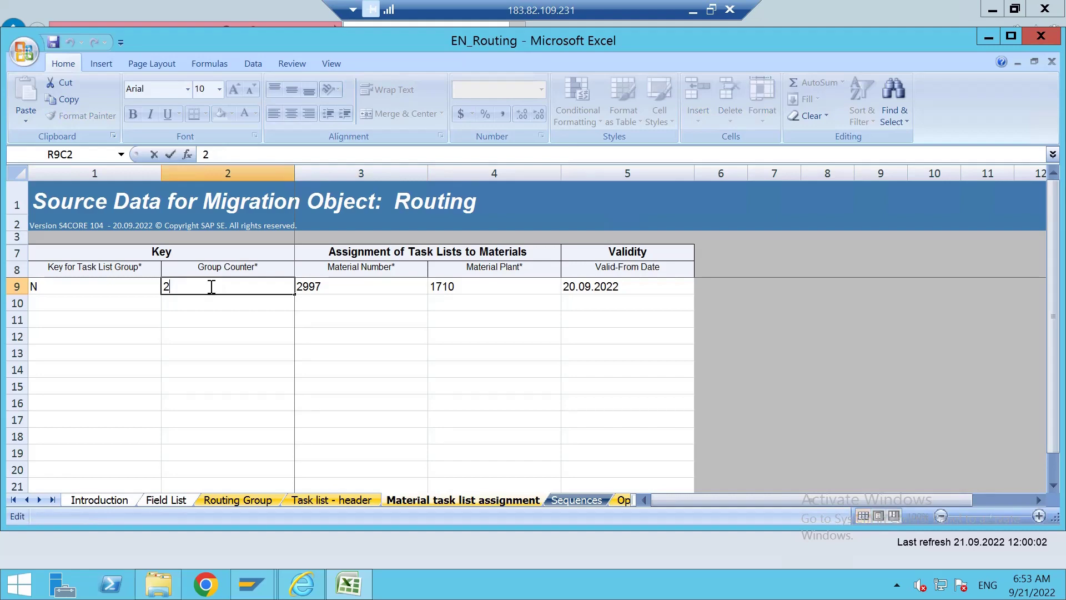
left_click(205, 307)
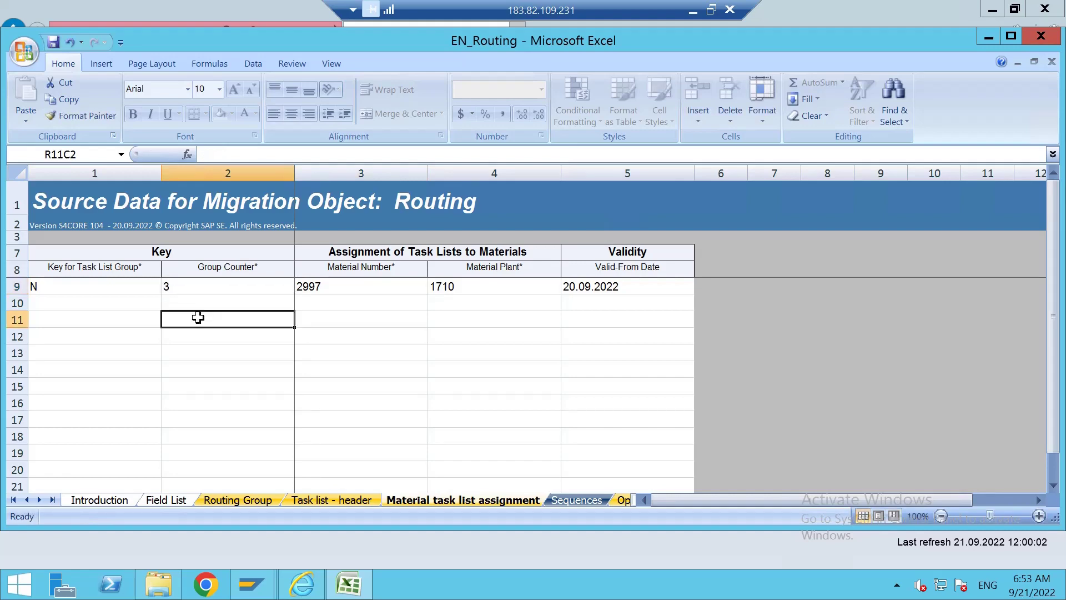
Set the Group Counter to 3 on the Task list - header and Sequences sheets.
left_click(225, 501)
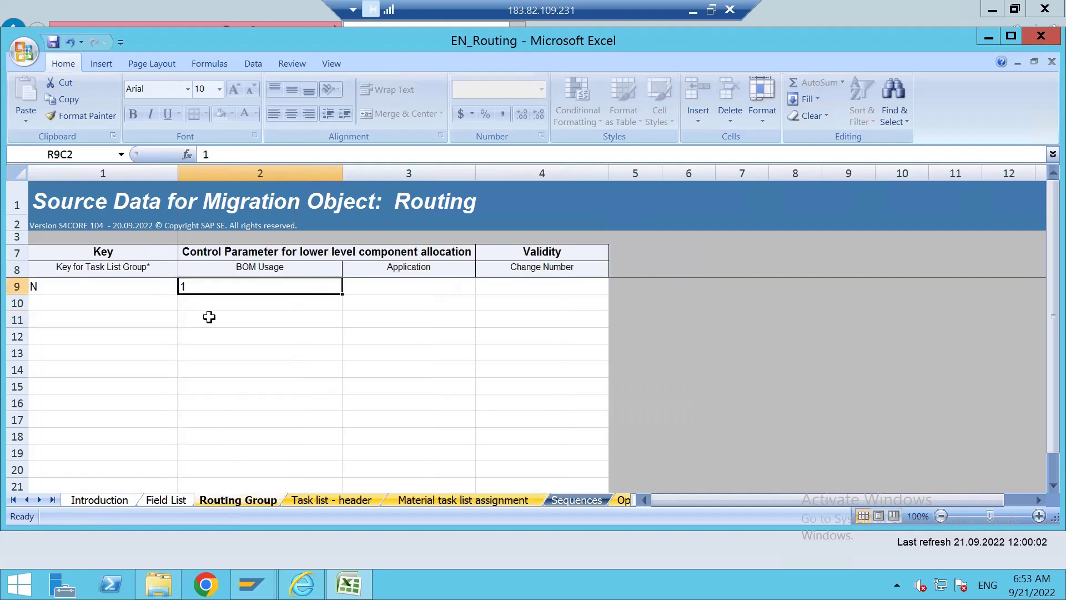
left_click(343, 493)
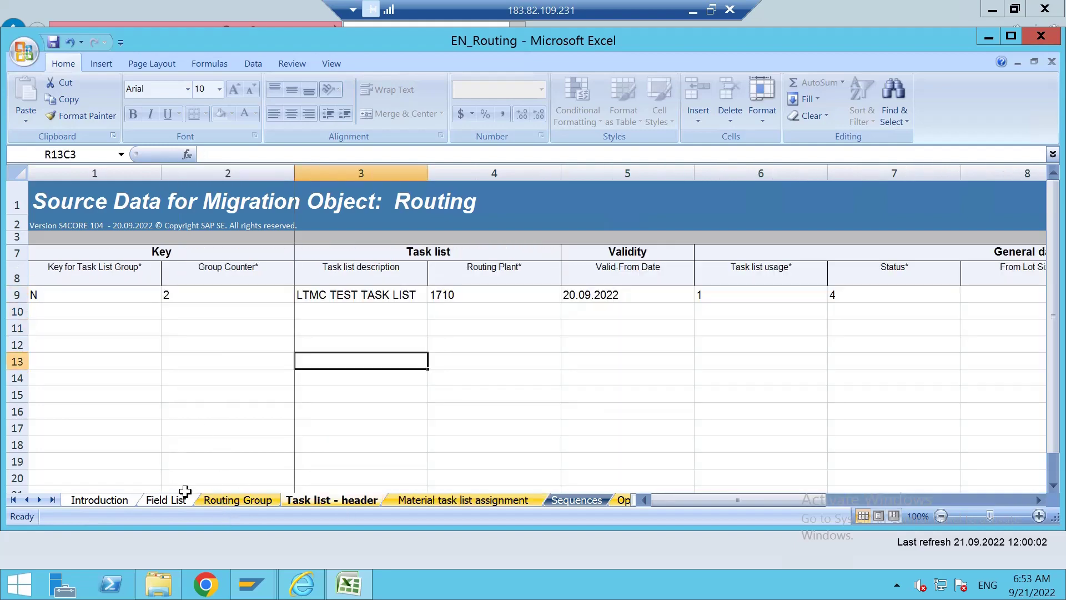
double_click(205, 295)
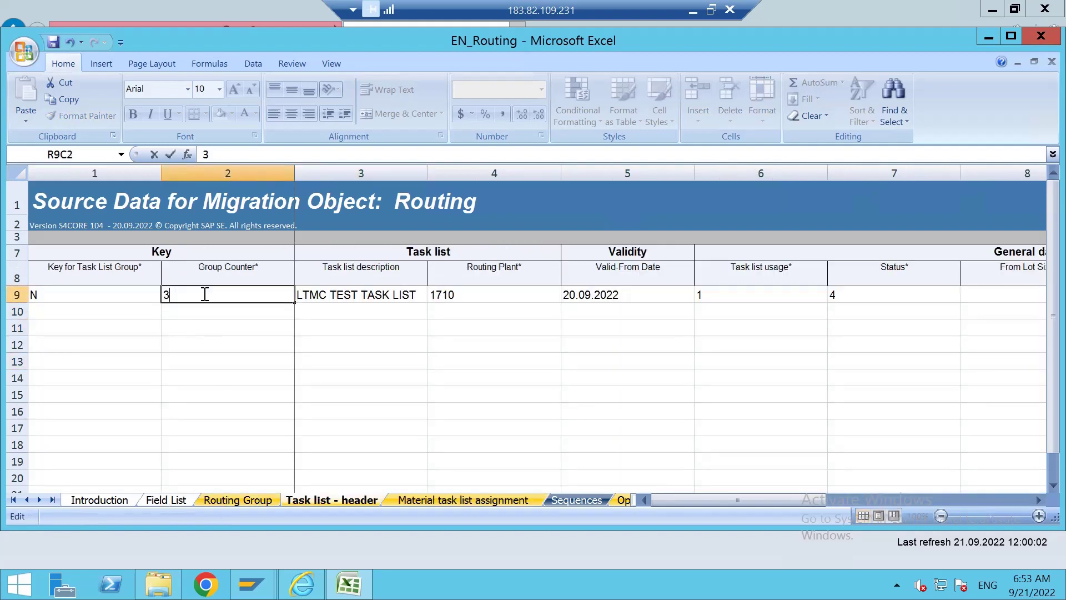
left_click(478, 500)
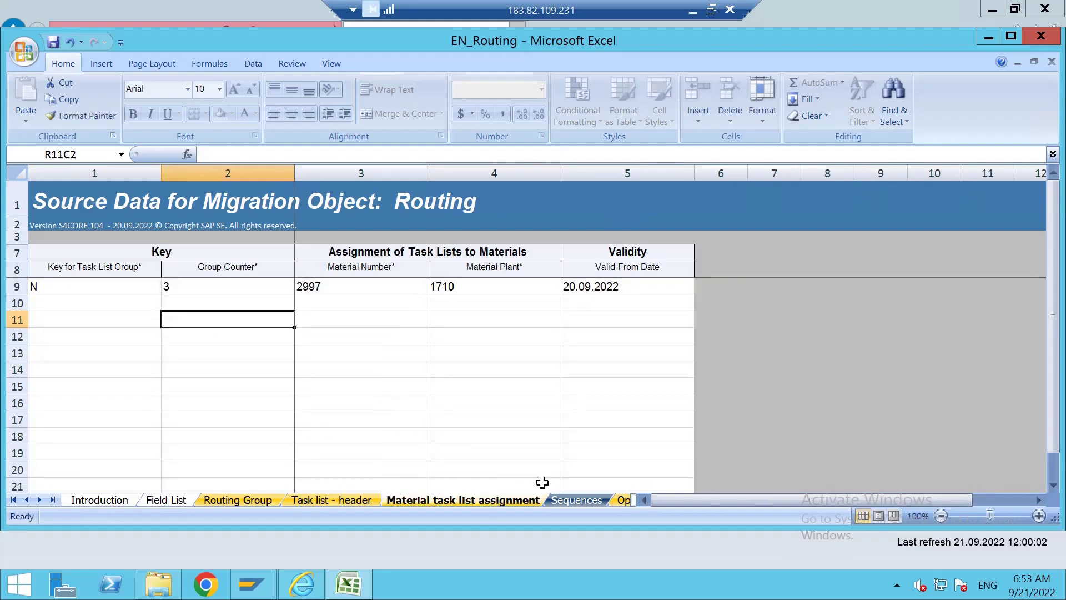
left_click(576, 500)
double_click(205, 293)
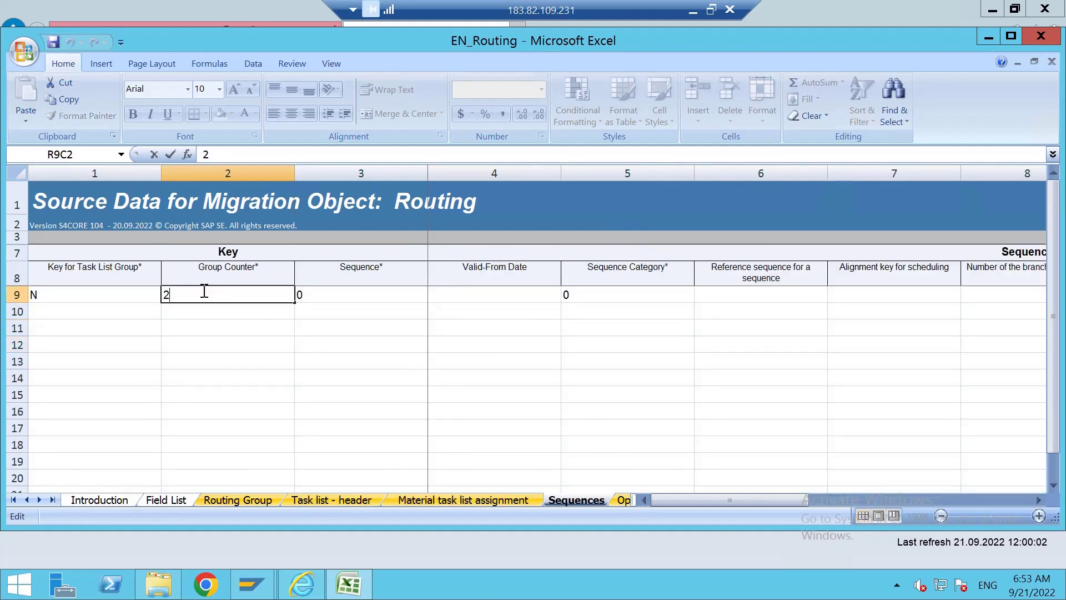
left_click(333, 411)
Change the Operations sheet's Group Counter from 2 to 3.
left_click(39, 500)
left_click(39, 500)
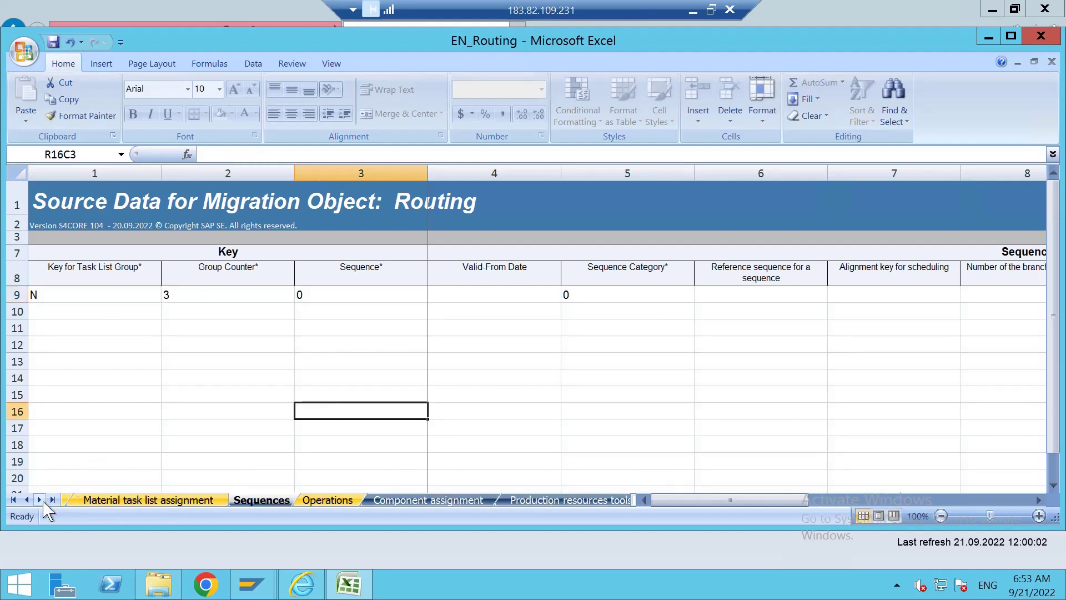
left_click(39, 500)
left_click(166, 501)
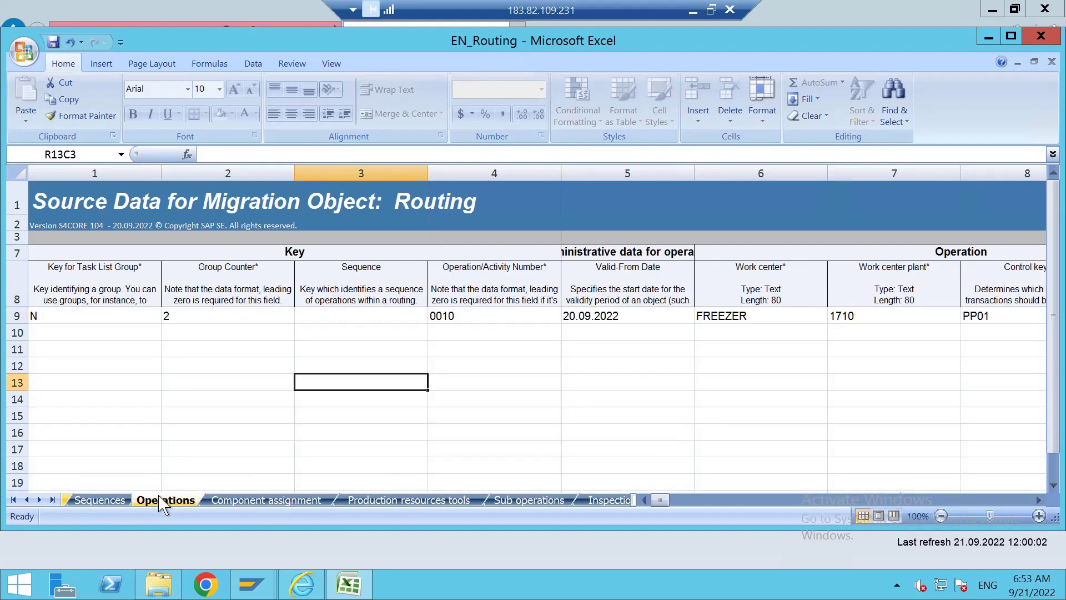
double_click(200, 314)
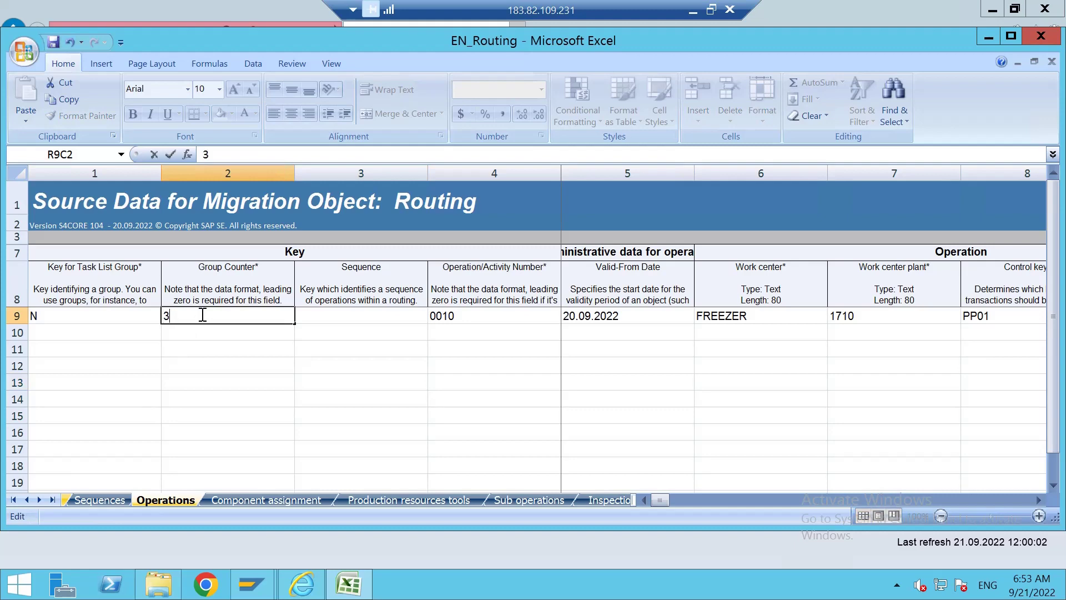
type("3")
left_click(205, 378)
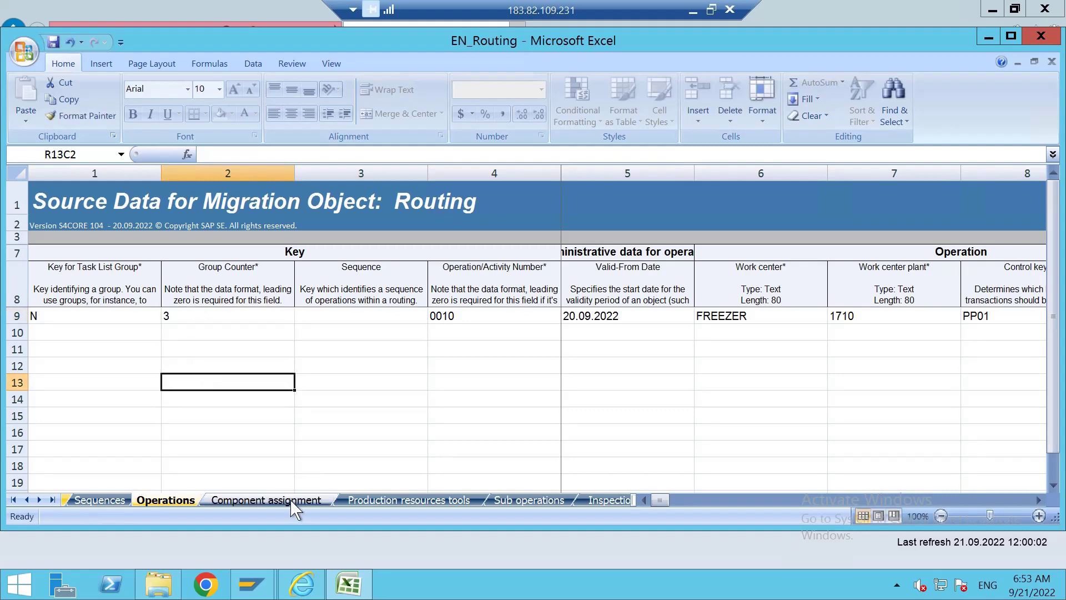
Copy the Routing Group sheet's row 9 values into row 10.
left_click(27, 500)
left_click(26, 499)
left_click(26, 500)
left_click(26, 500)
left_click(26, 500)
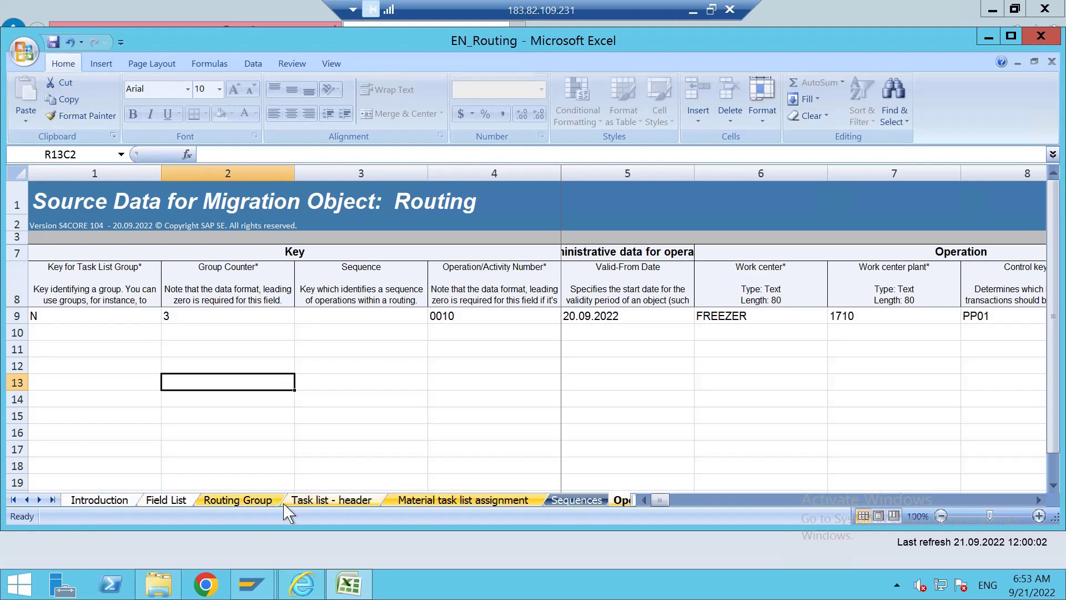
left_click(238, 500)
left_click(129, 325)
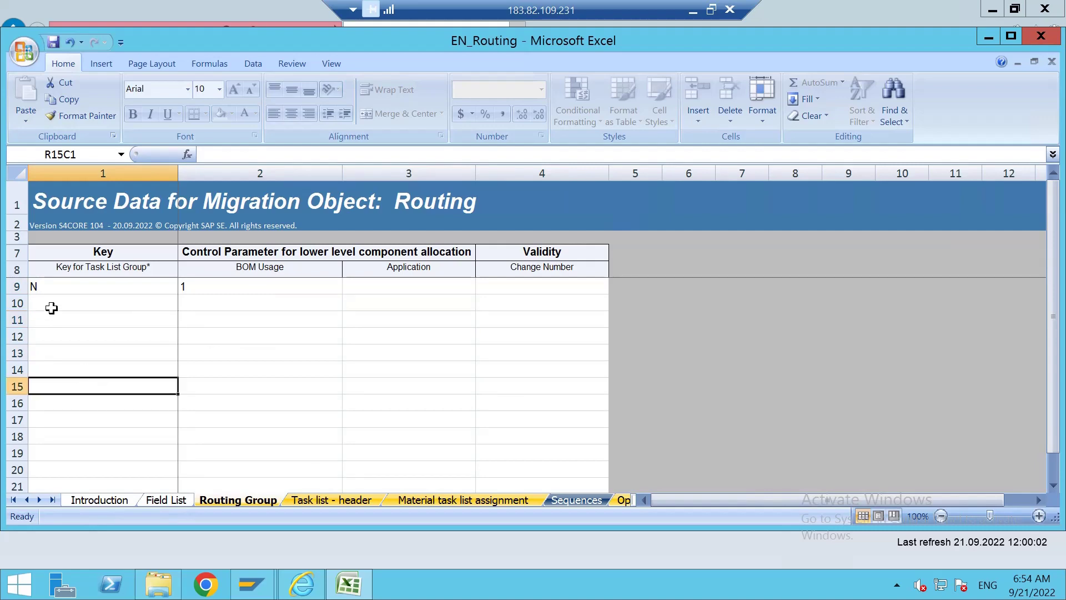
left_click_drag(53, 286, 225, 289)
key("ctrl+c")
left_click(98, 304)
key("ctrl+v")
left_click(152, 369)
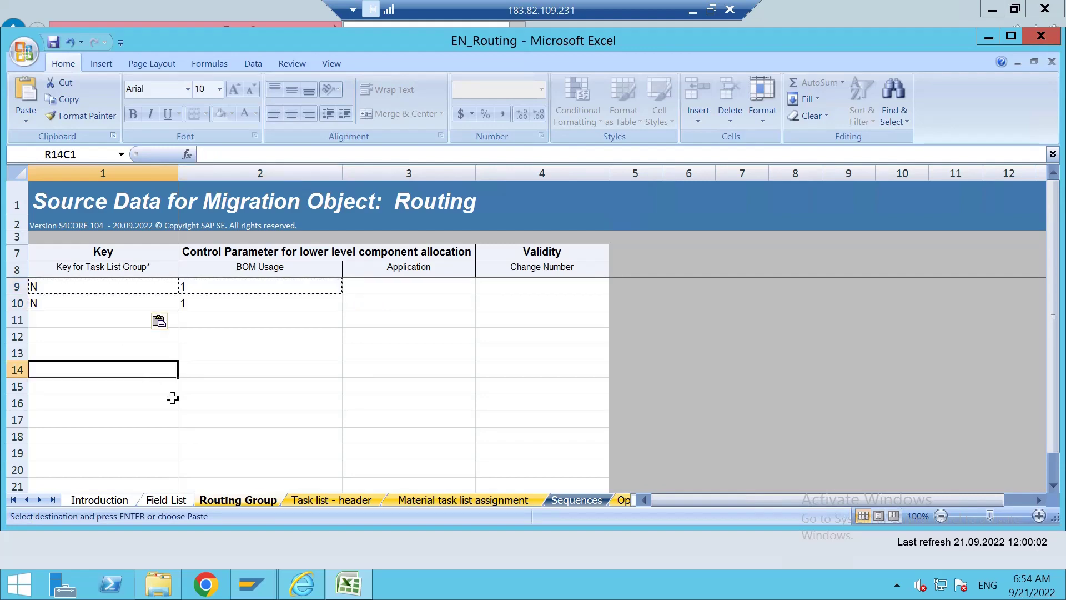
Copy row 9 of the Task list - header sheet into row 10.
left_click(311, 503)
left_click(223, 361)
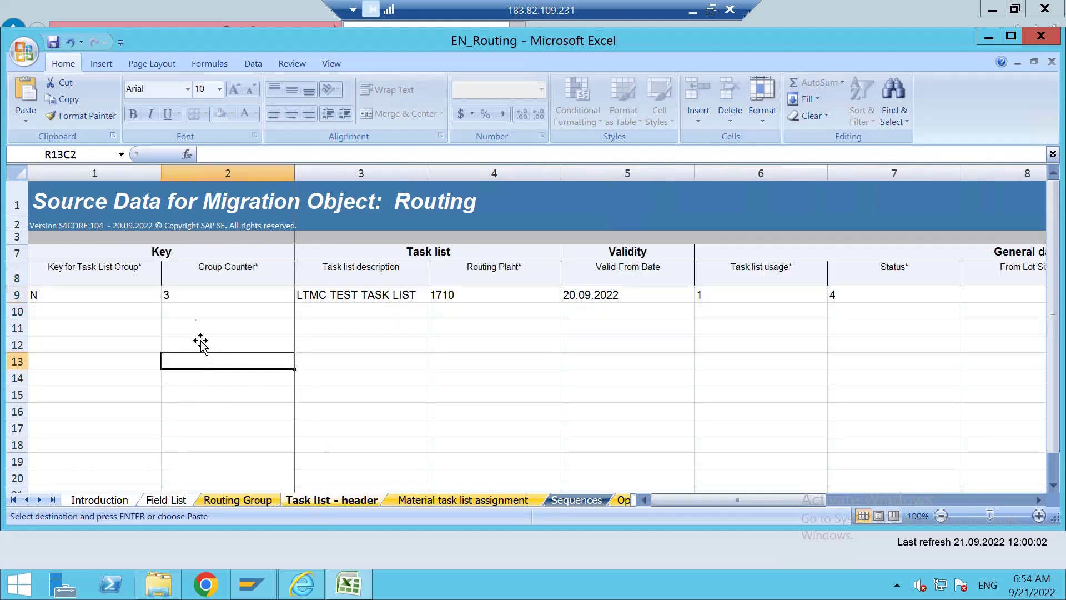
left_click_drag(74, 295, 914, 293)
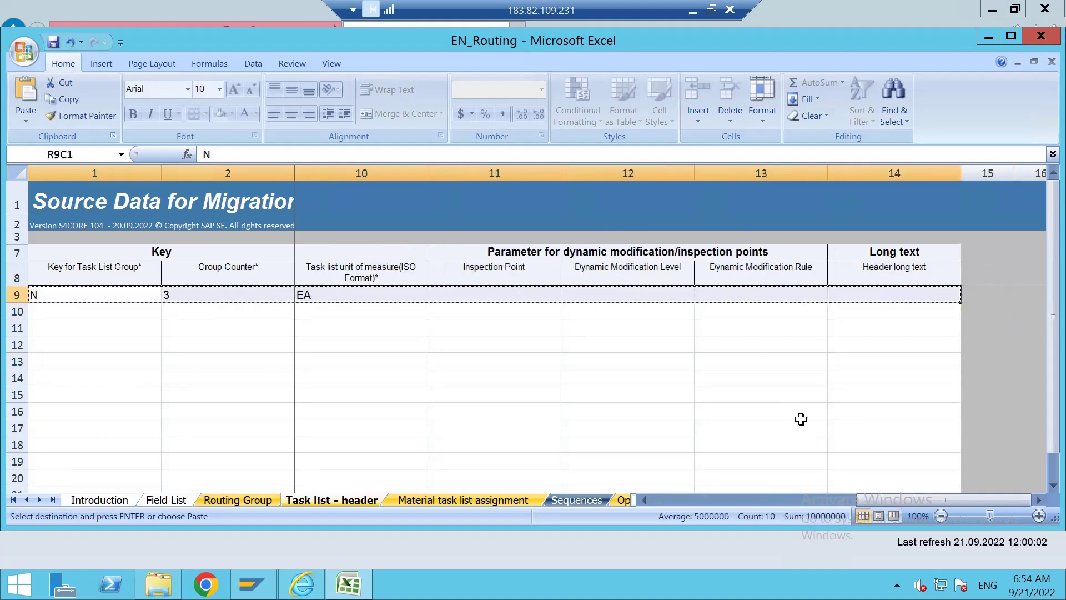
key("ctrl+c")
left_click_drag(867, 502, 661, 508)
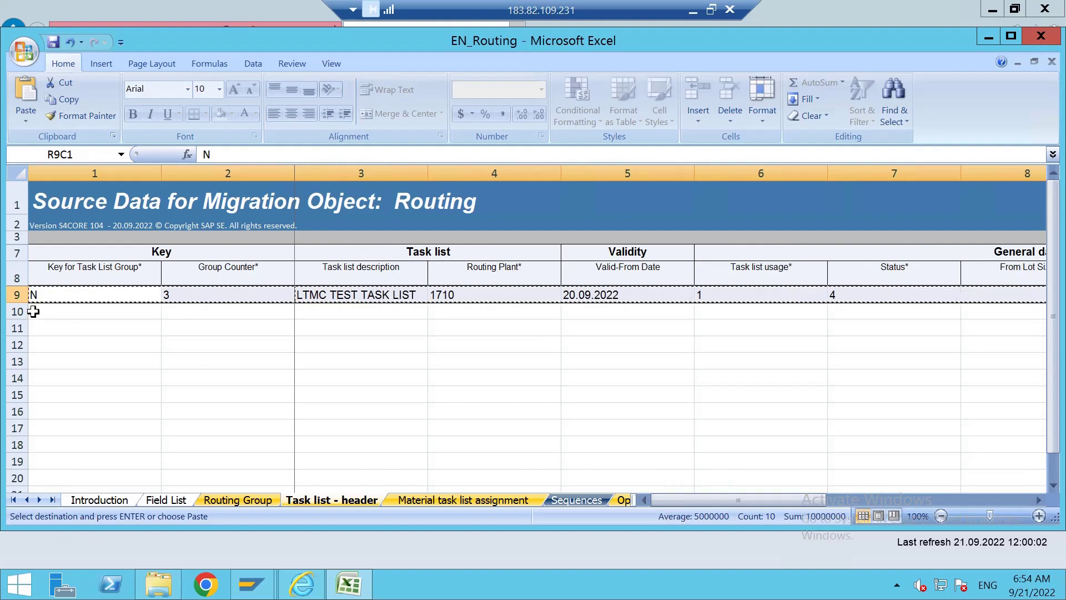
left_click(58, 309)
key("ctrl+v")
Give the new row Group Counter 4 and end the two task list descriptions with 3 and 4.
double_click(176, 309)
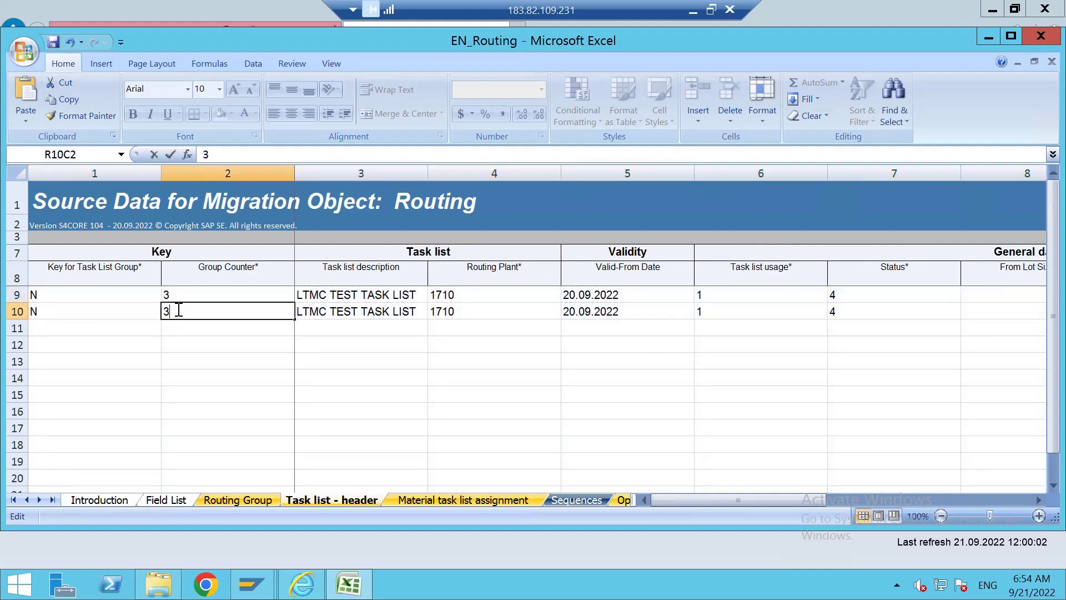
type("4")
left_click(339, 356)
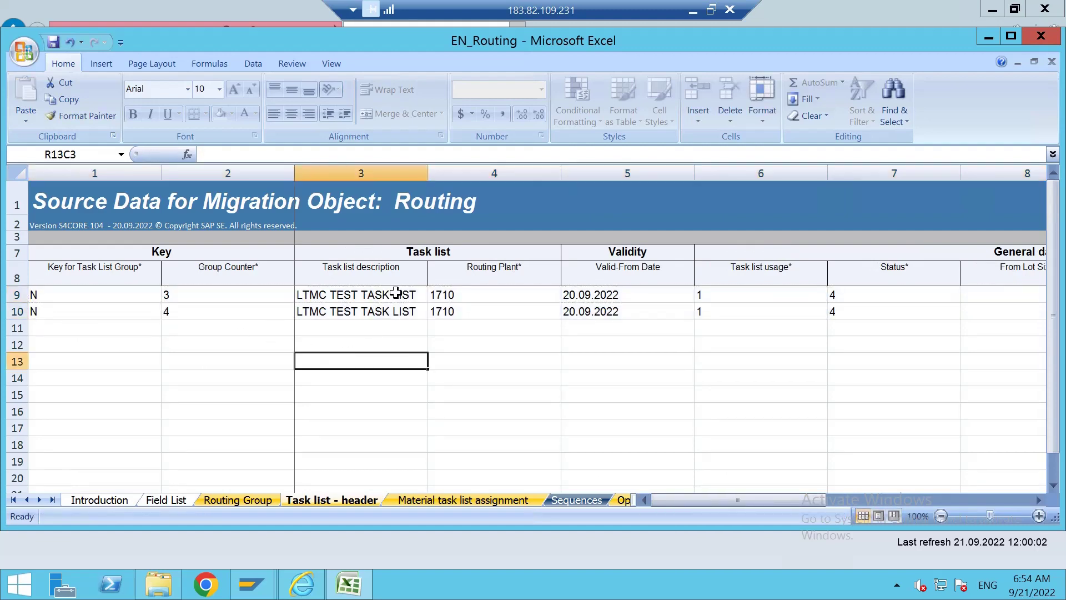
double_click(418, 294)
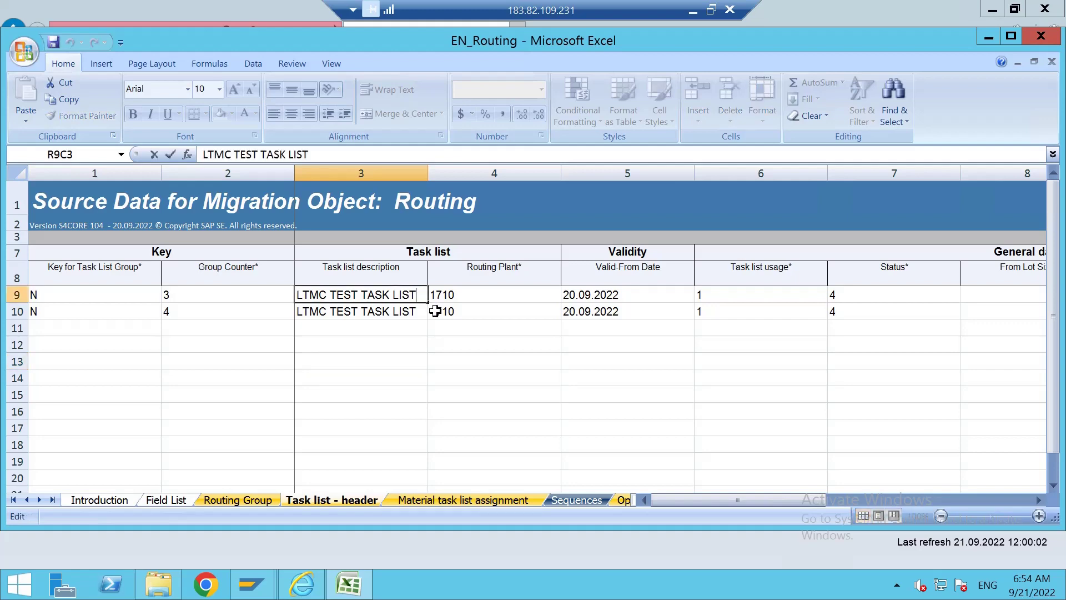
type("3")
double_click(426, 314)
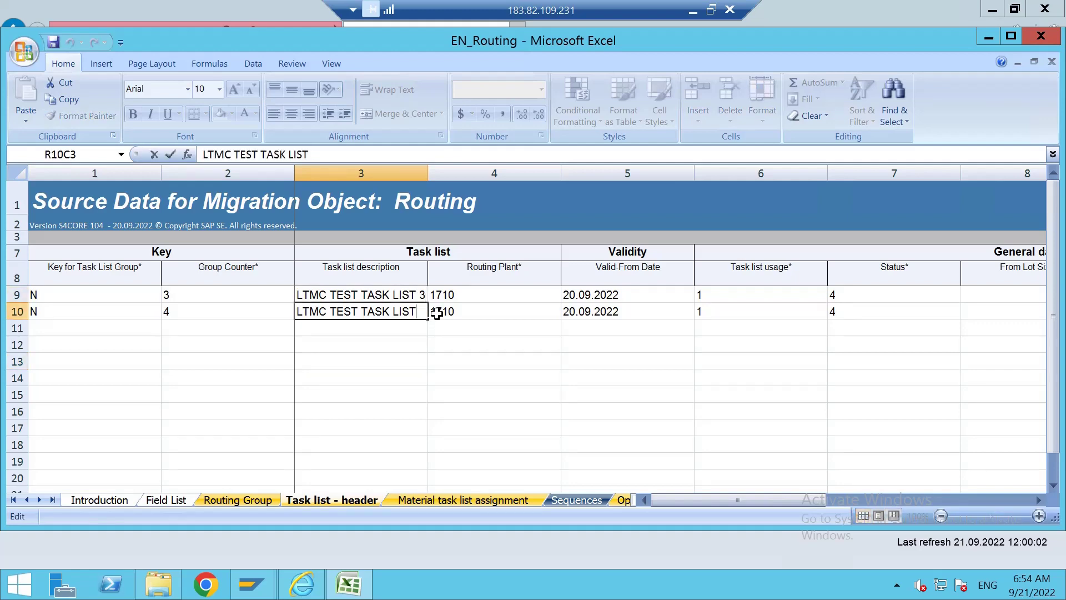
type("4")
left_click(508, 340)
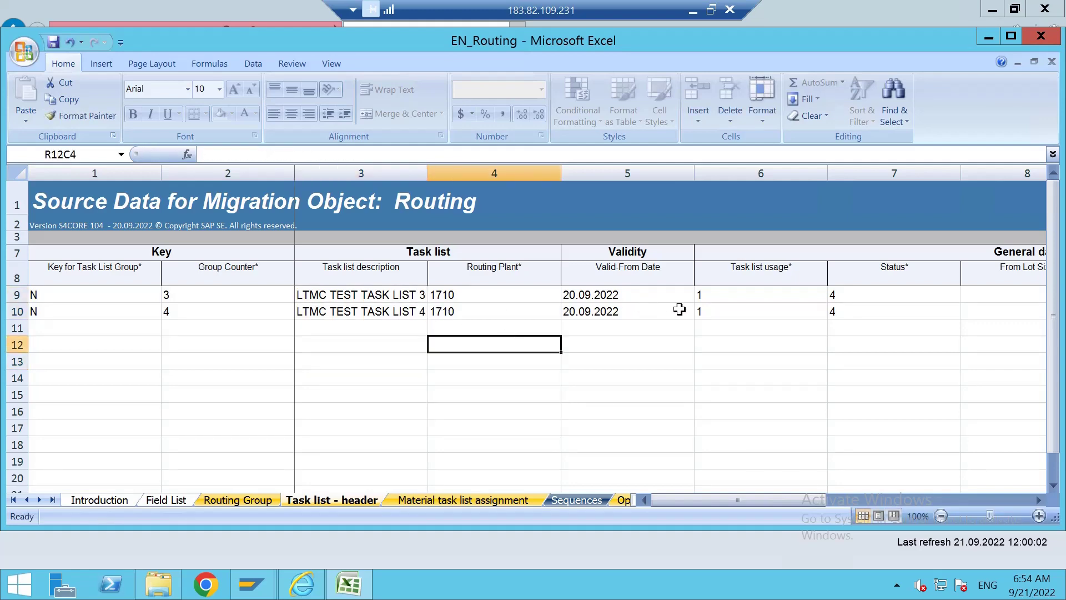
Review the new rows on the Routing Group and Task list - header sheets.
left_click(1037, 500)
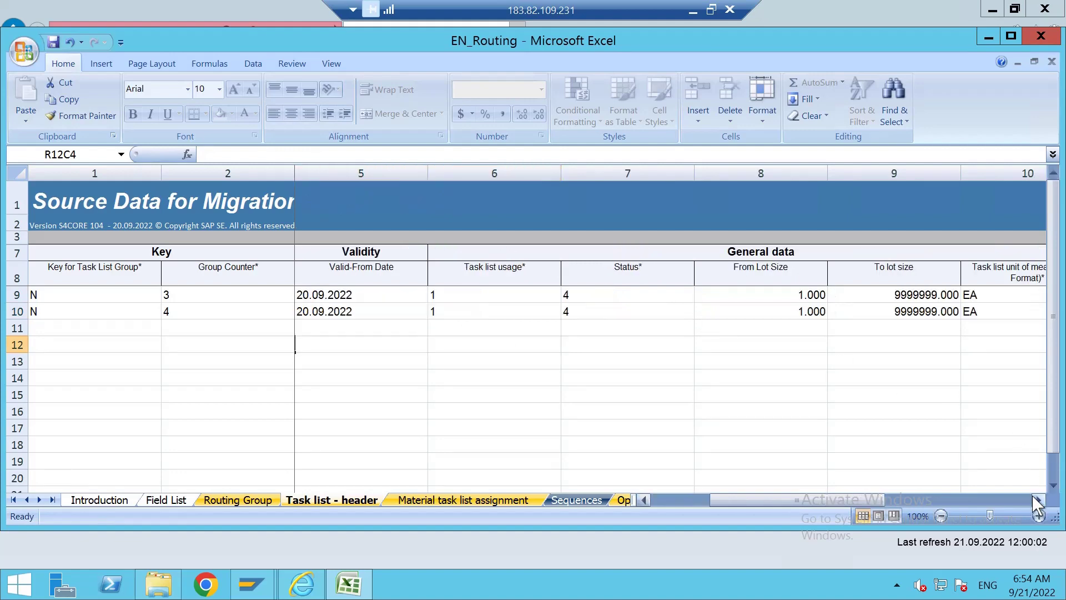
left_click(1036, 500)
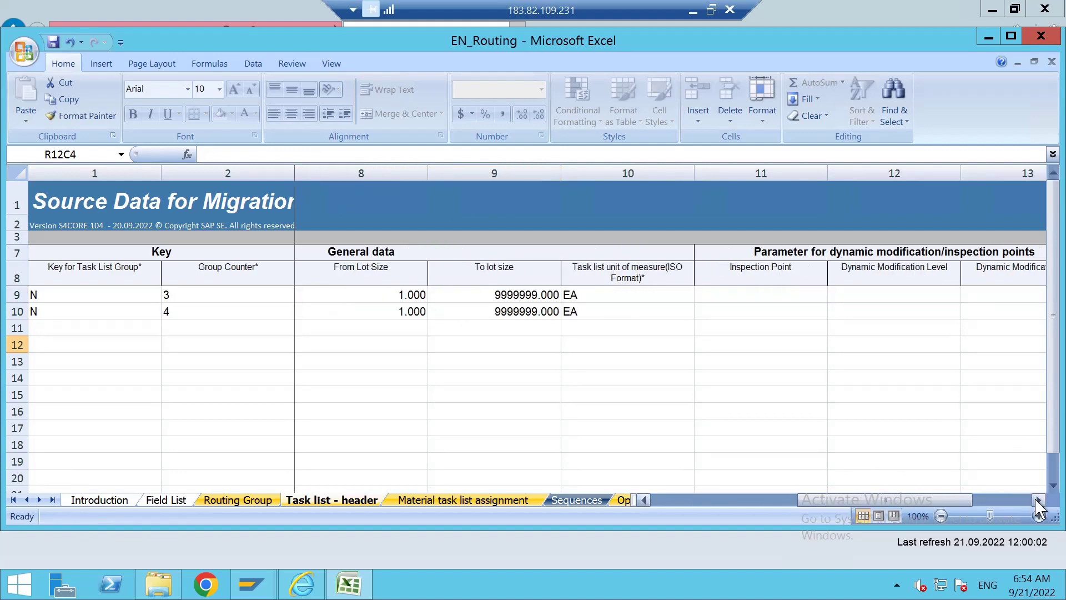
left_click_drag(1025, 500, 405, 524)
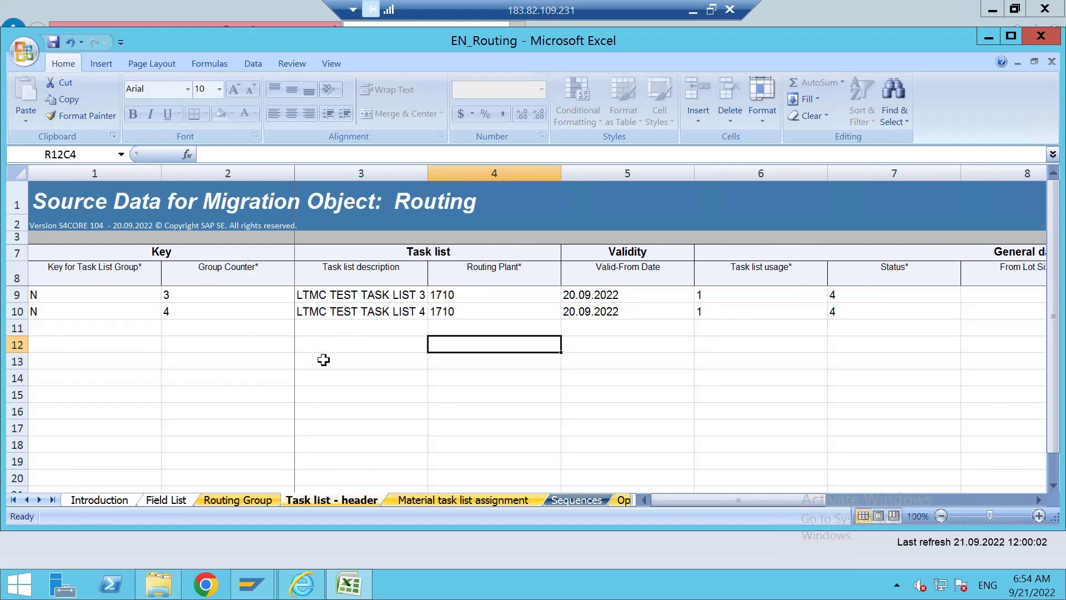
left_click(235, 368)
left_click(217, 500)
left_click(287, 503)
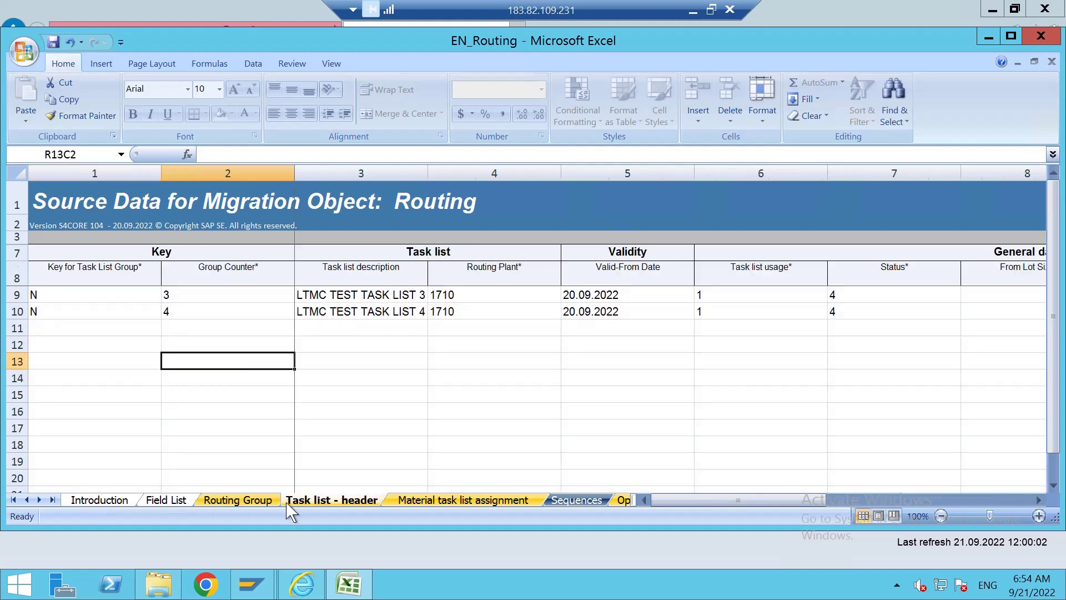
left_click(249, 503)
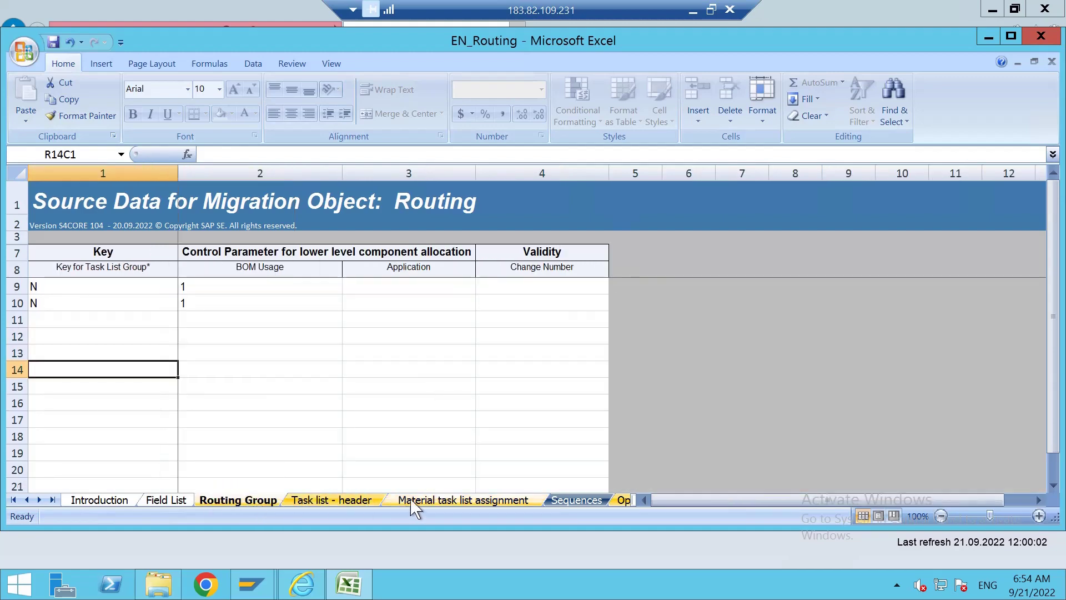
Copy rows on the Material task list assignment sheet, then undo the mistaken header-row paste.
left_click(427, 502)
left_click(209, 385)
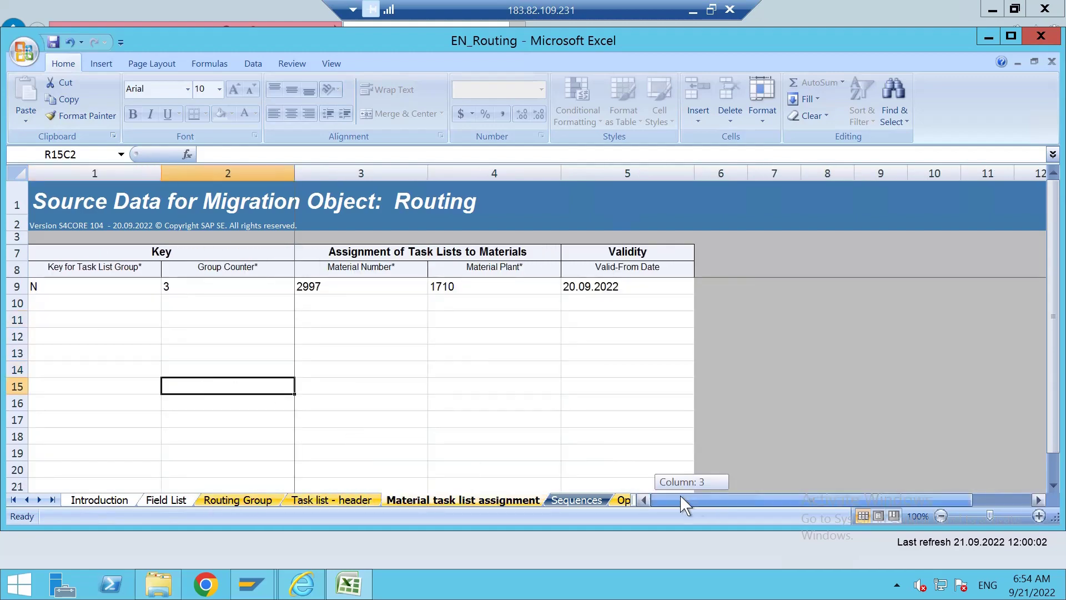
left_click(172, 355)
left_click(48, 284)
left_click_drag(331, 286, 631, 253)
key("ctrl+c")
left_click(123, 307)
key("ctrl+v")
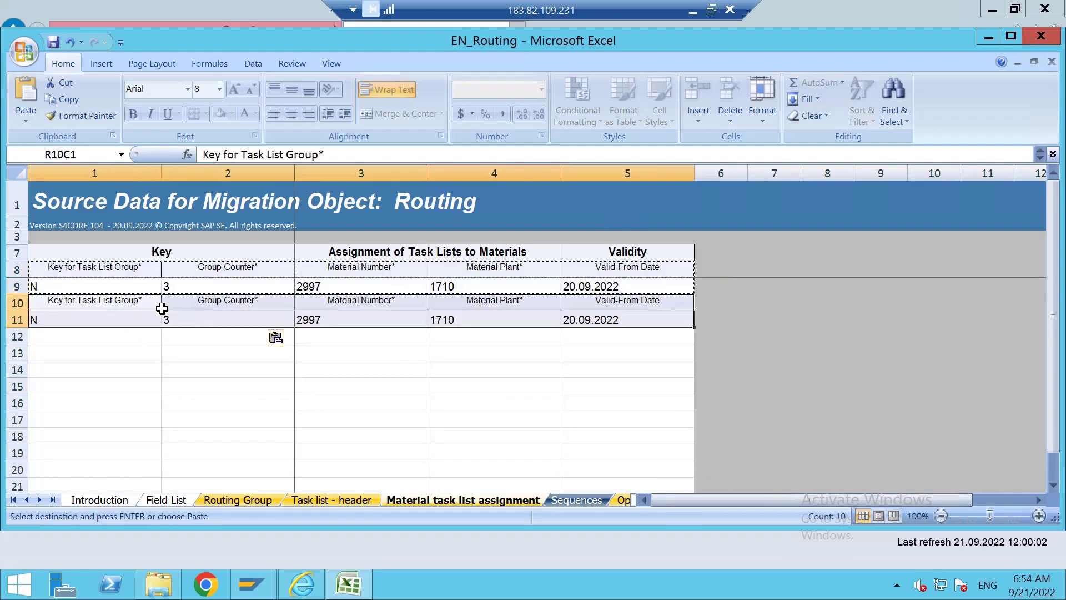
left_click(197, 307)
key("ctrl+z")
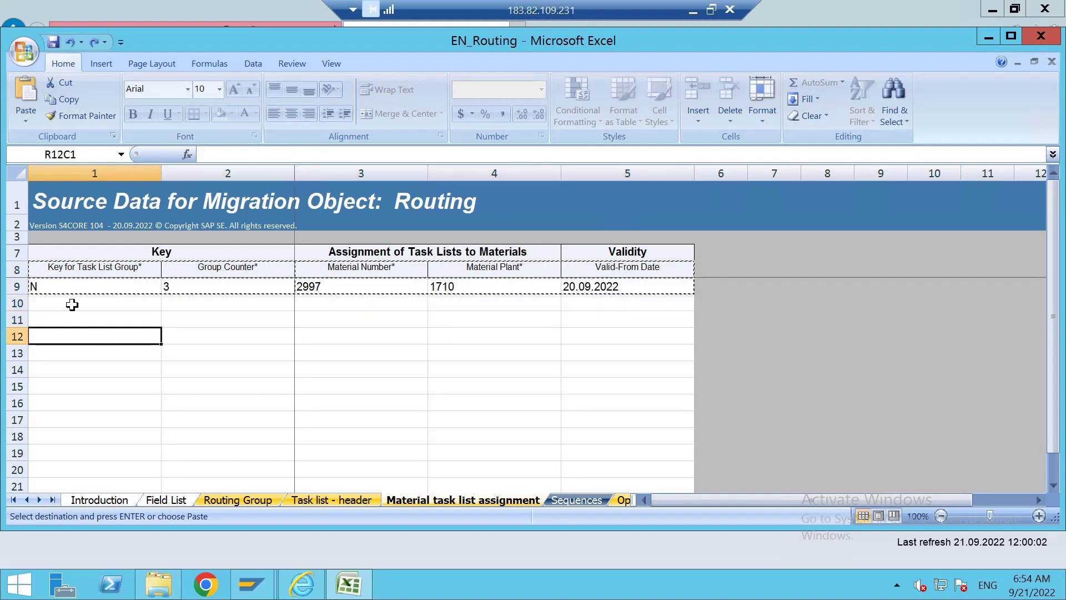
Copy row 9 into row 10 and set its Group Counter to 4 for material 2997.
left_click_drag(70, 286, 547, 291)
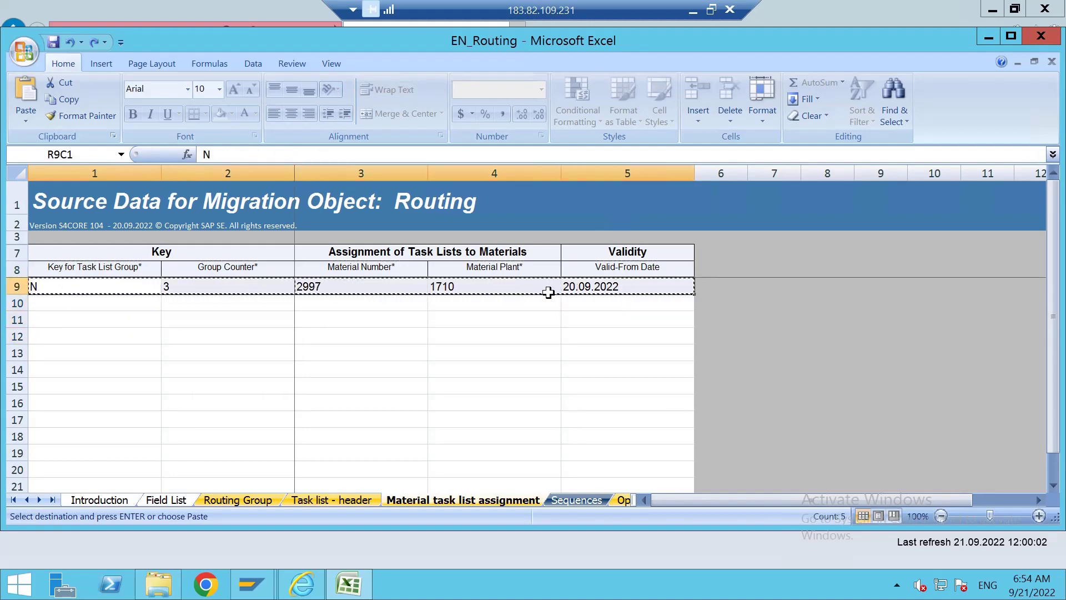
left_click(146, 302)
key("ctrl+v")
left_click(189, 305)
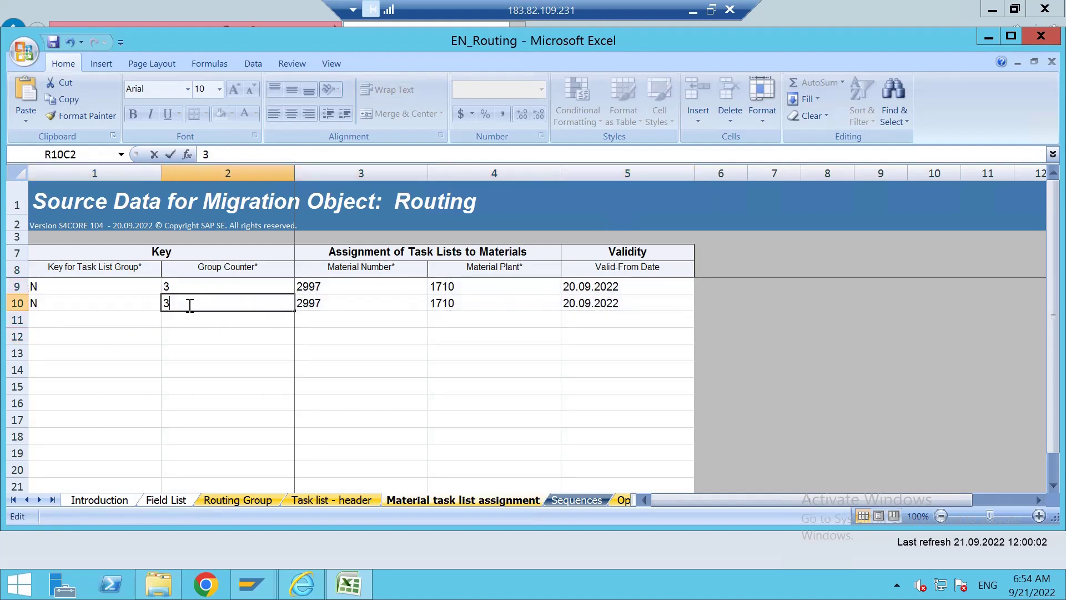
key("BackSpace")
type("4")
key("Return")
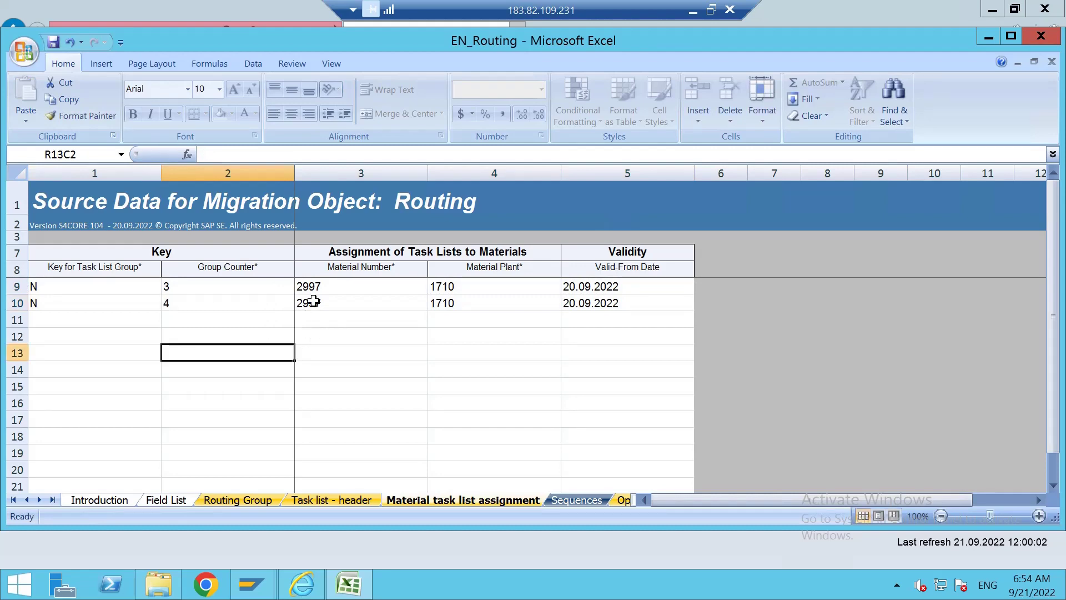
left_click(325, 309)
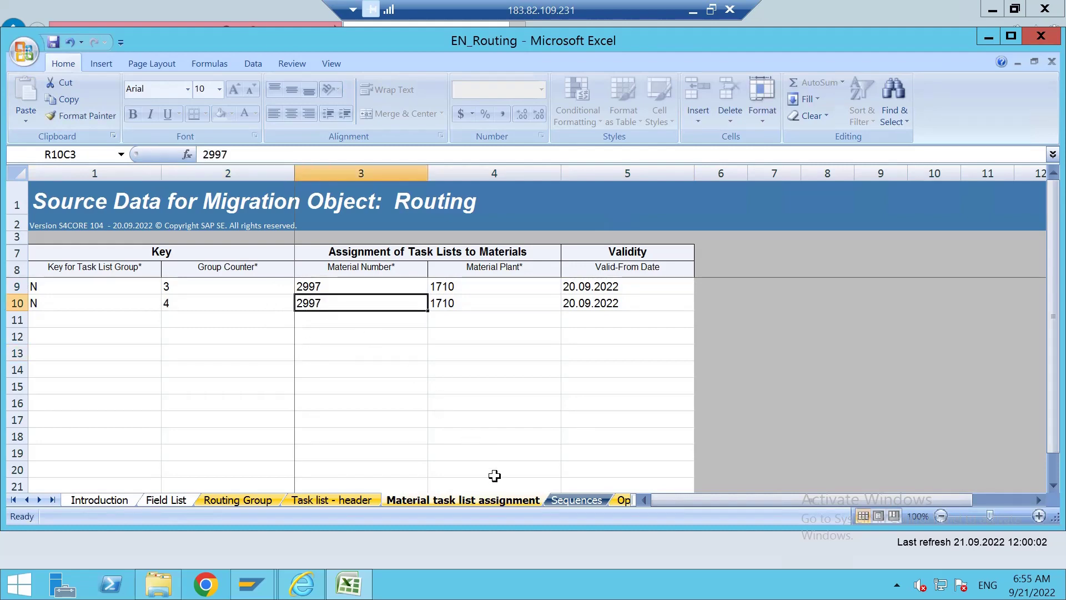
Copy the Sequences sheet's row 9 into row 10.
left_click(578, 501)
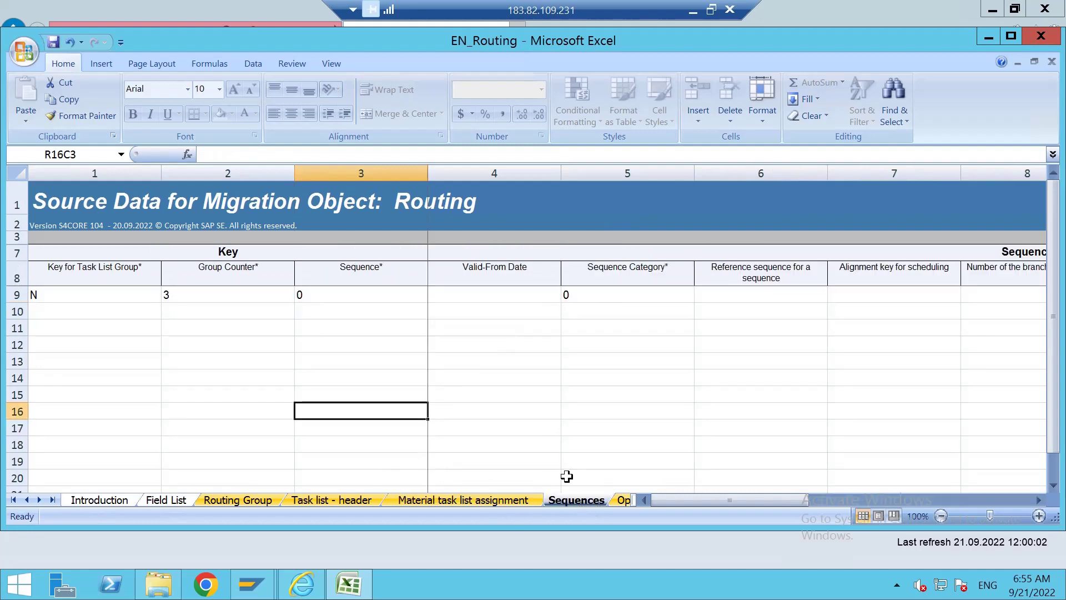
left_click(315, 355)
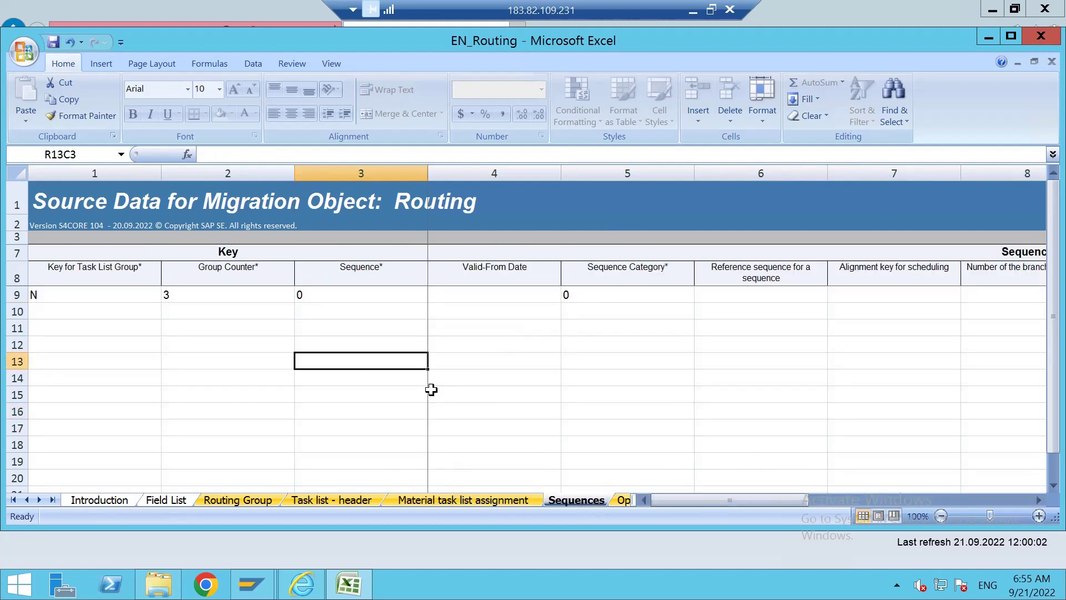
left_click_drag(53, 295, 938, 294)
key("ctrl+c")
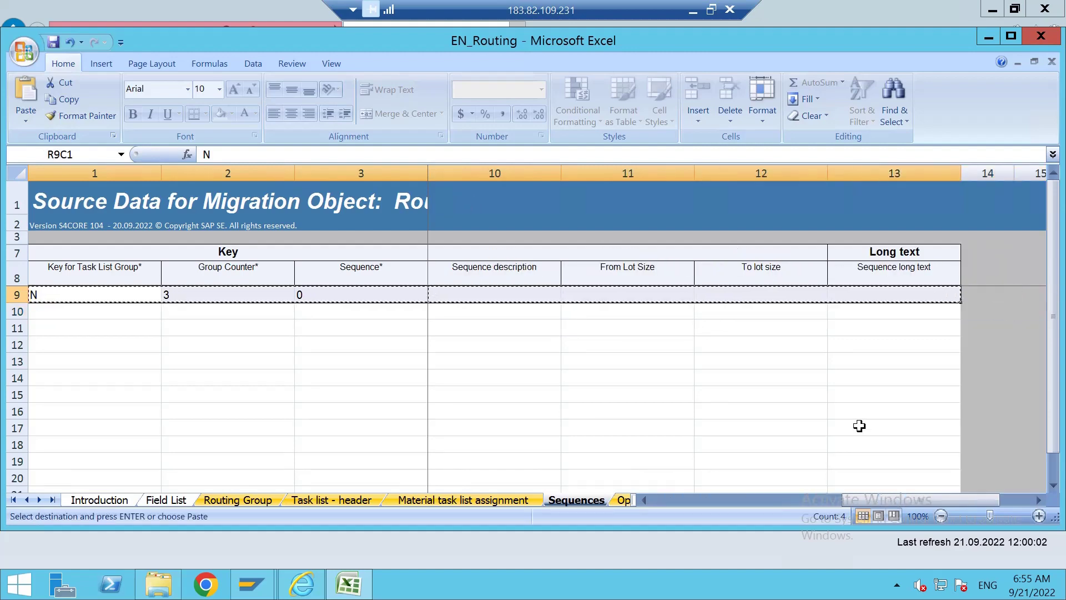
left_click(676, 502)
left_click(678, 505)
left_click_drag(676, 506, 668, 506)
left_click(74, 317)
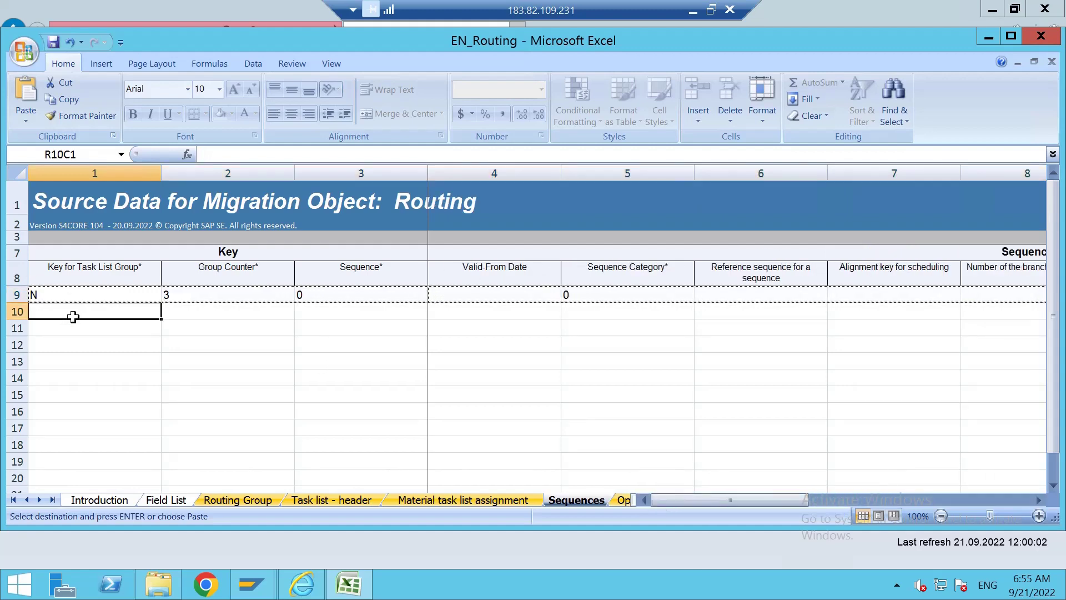
key("ctrl+v")
Change row 10's Group Counter to 4.
left_click(183, 311)
double_click(186, 313)
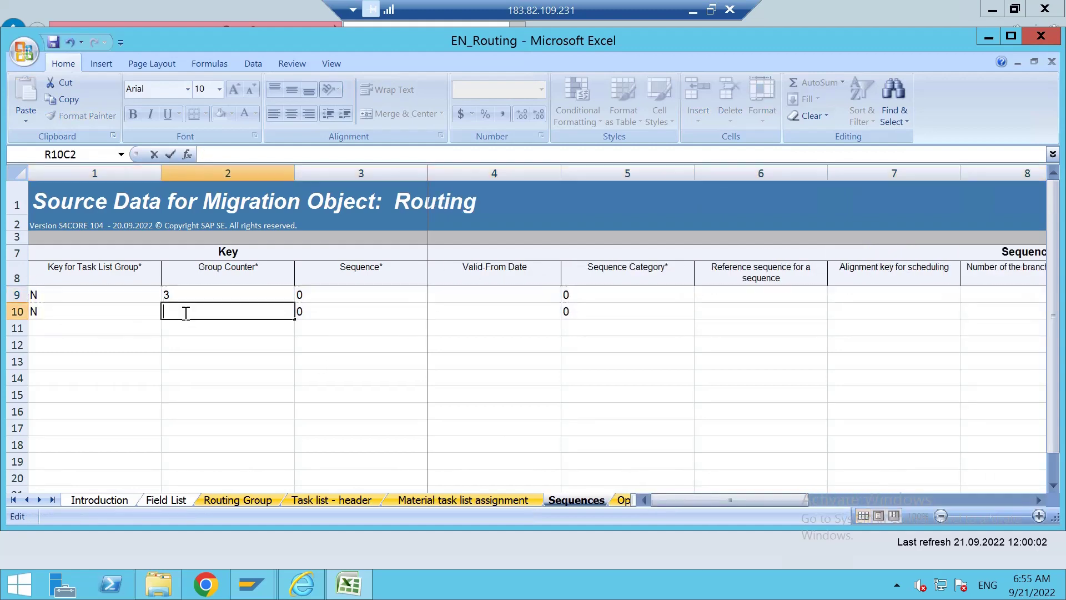
type("4")
left_click(215, 381)
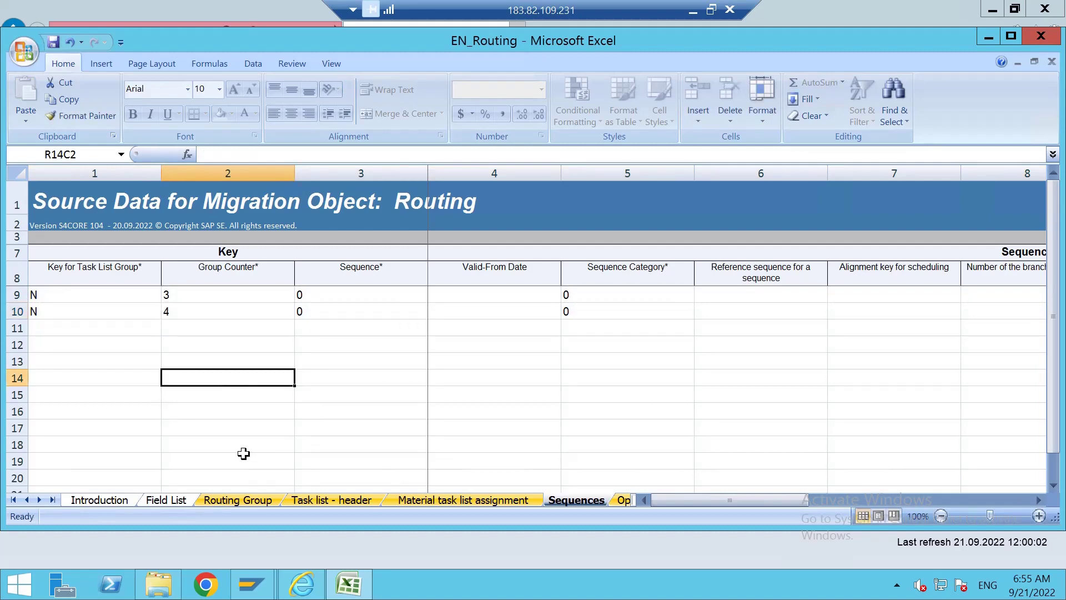
Scroll the sheet tabs and bring up the Operations sheet.
left_click(38, 500)
left_click(39, 500)
left_click(39, 499)
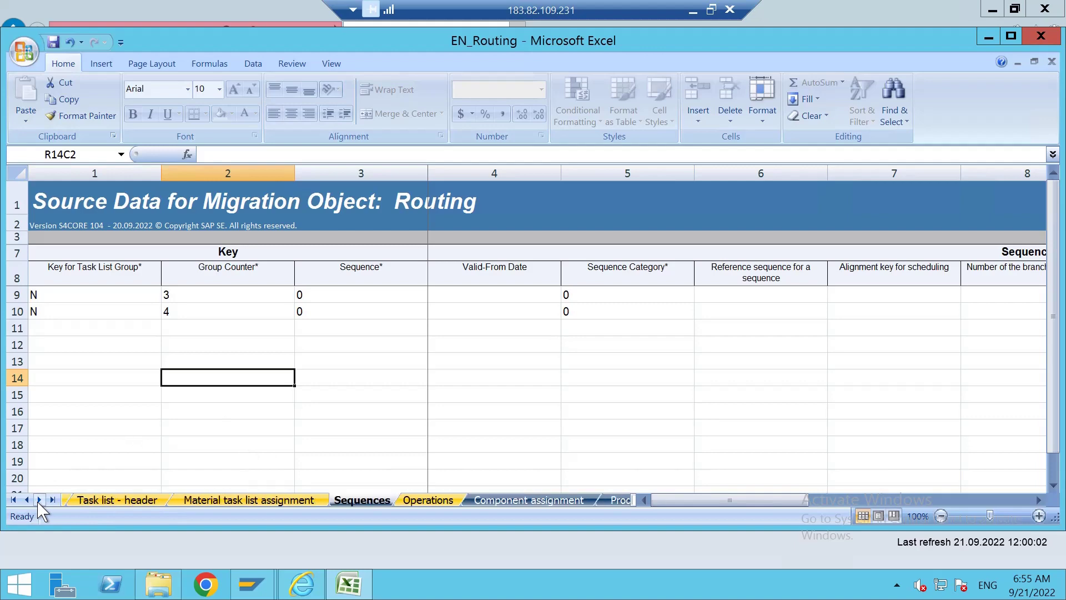
left_click(437, 500)
left_click(329, 381)
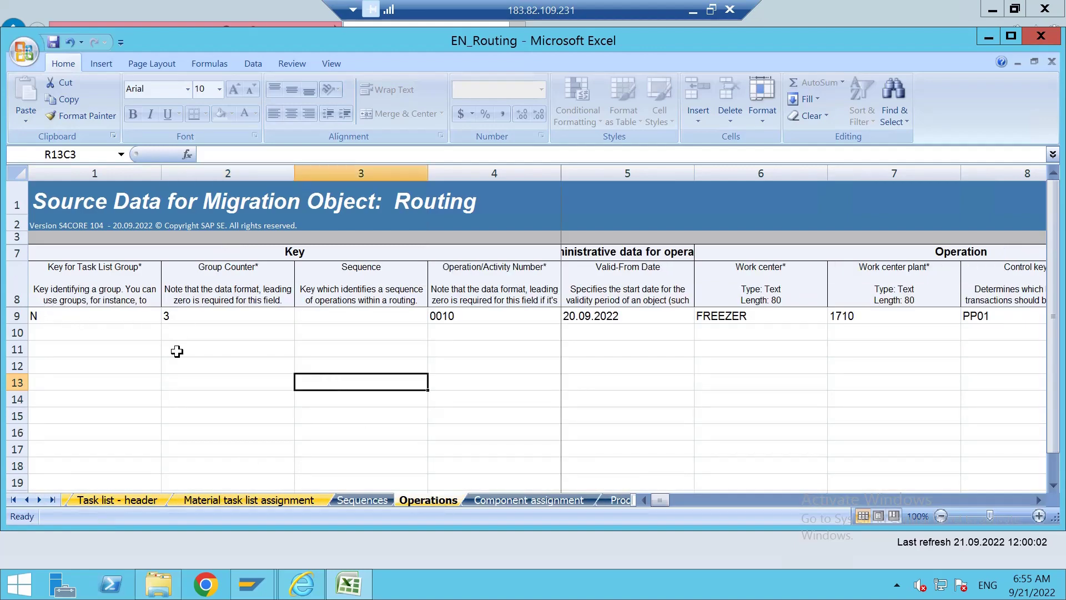
Copy the row 9 operation entry on the Operations sheet into row 10.
left_click(532, 382)
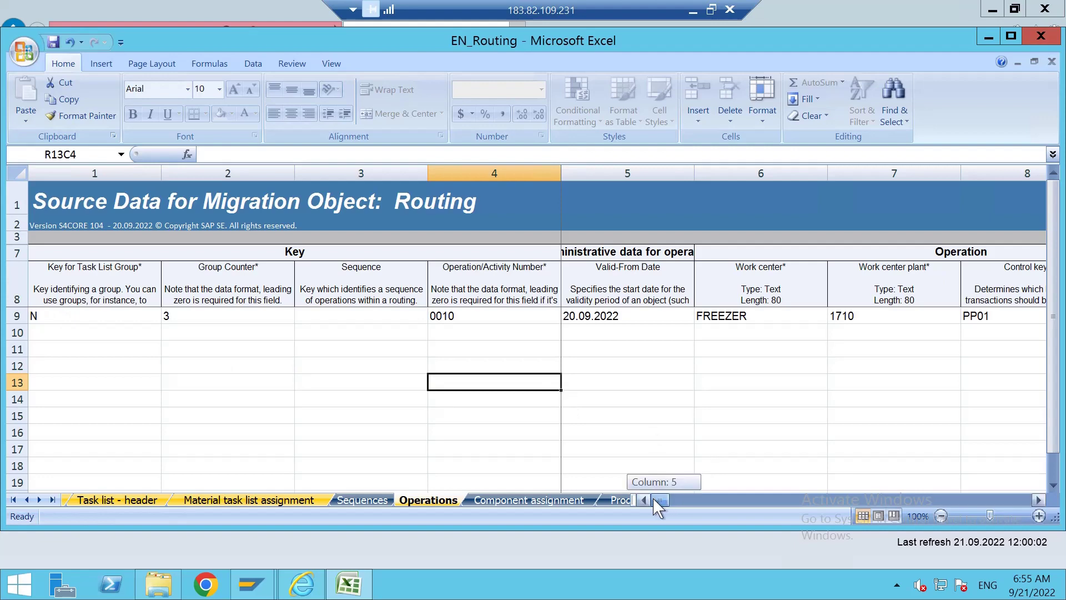
left_click(102, 347)
left_click_drag(64, 316, 946, 313)
key("ctrl+c")
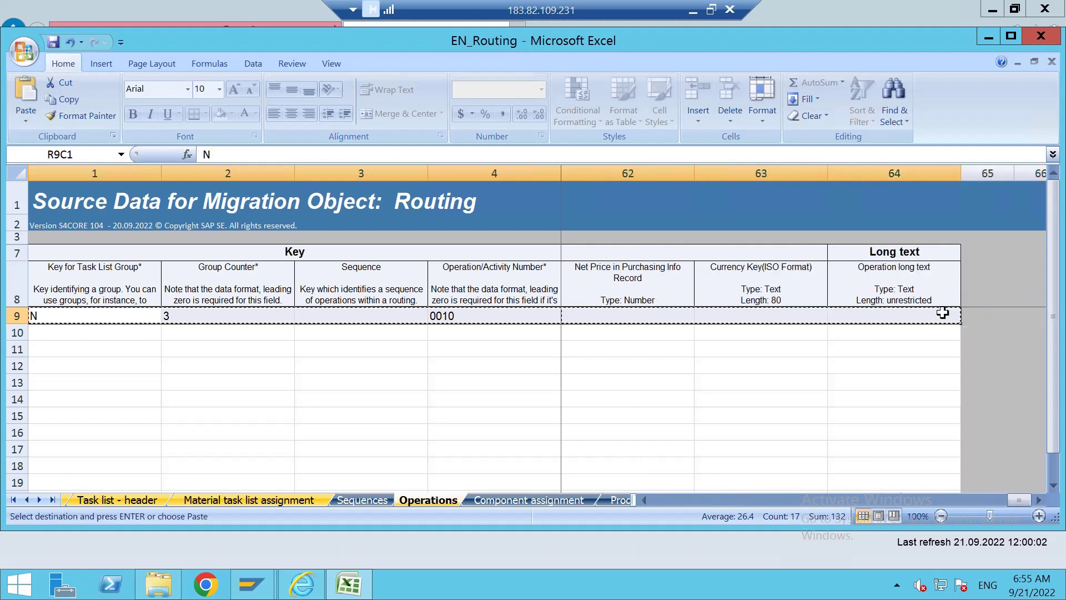
left_click(663, 500)
left_click_drag(662, 500, 662, 500)
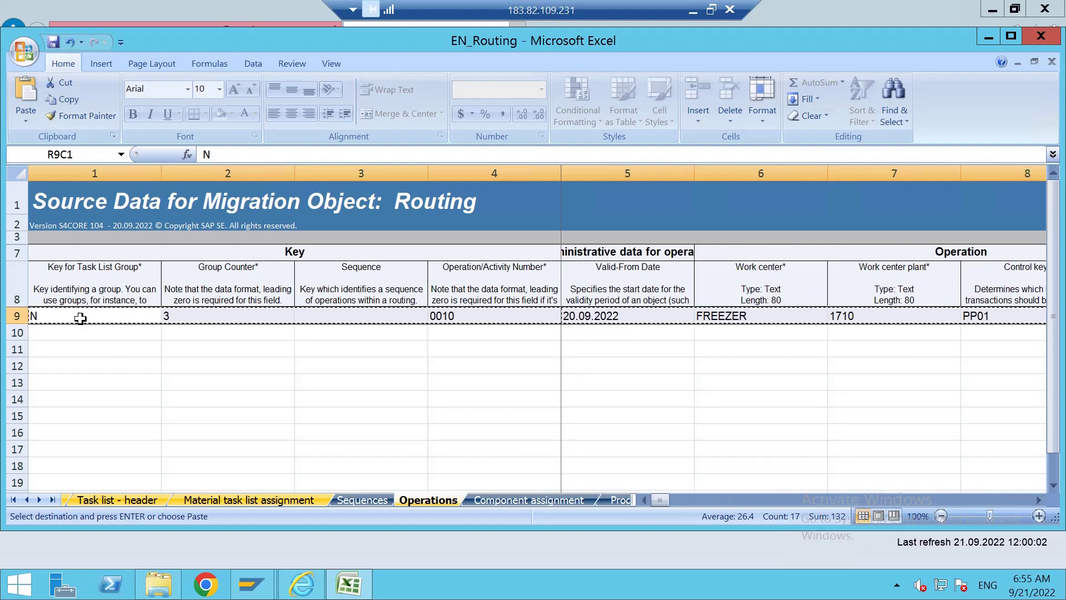
left_click(67, 333)
key("ctrl+v")
left_click(211, 359)
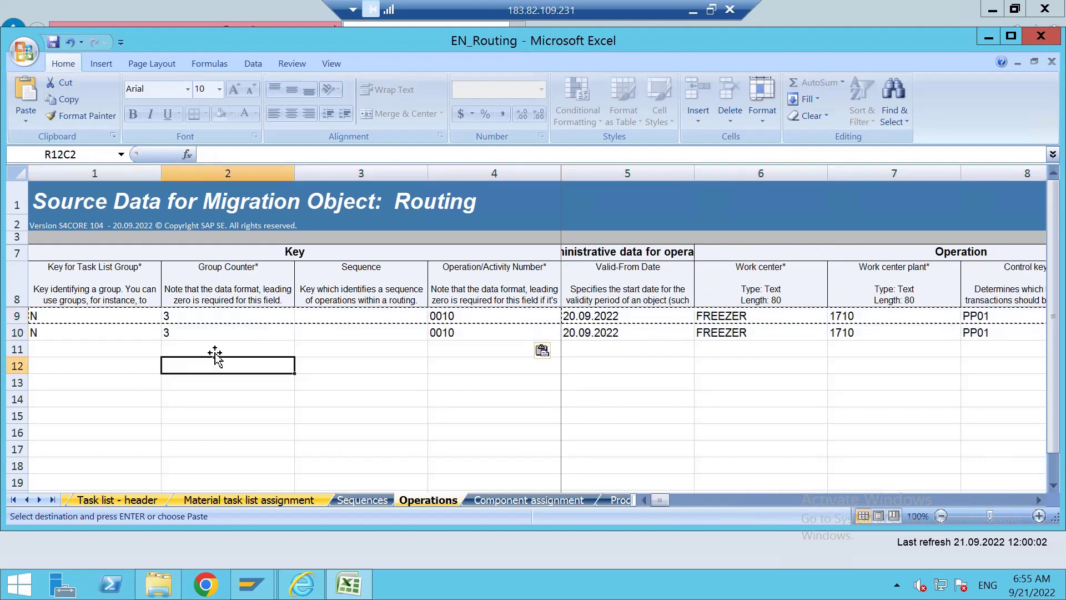
key("Escape")
Change row 10 to operation 0020 at work center MIXER4.
left_click(441, 332)
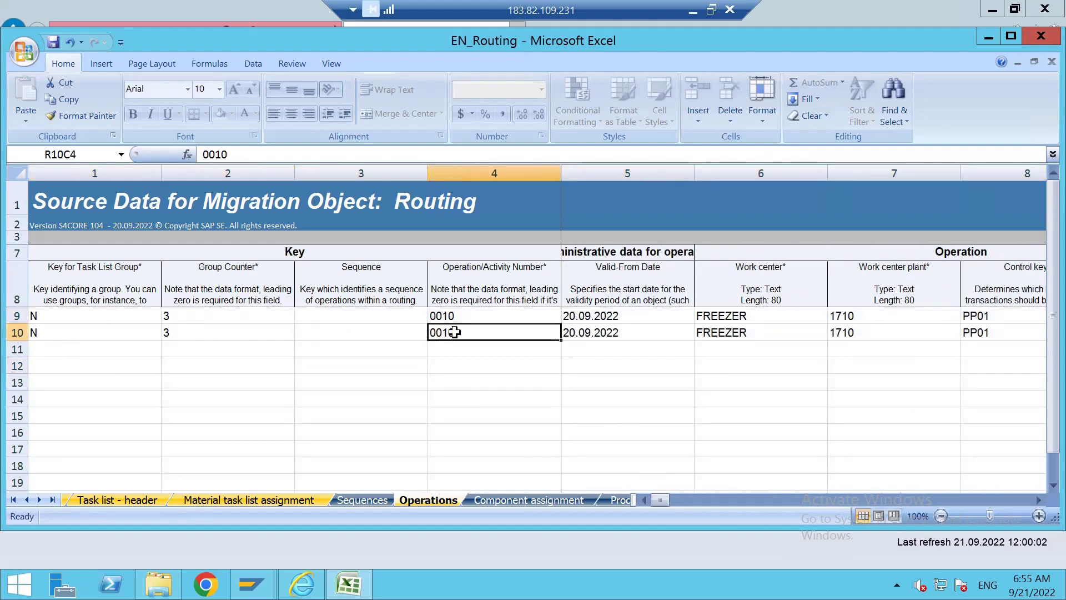
double_click(453, 332)
key("BackSpace")
key("BackSpace")
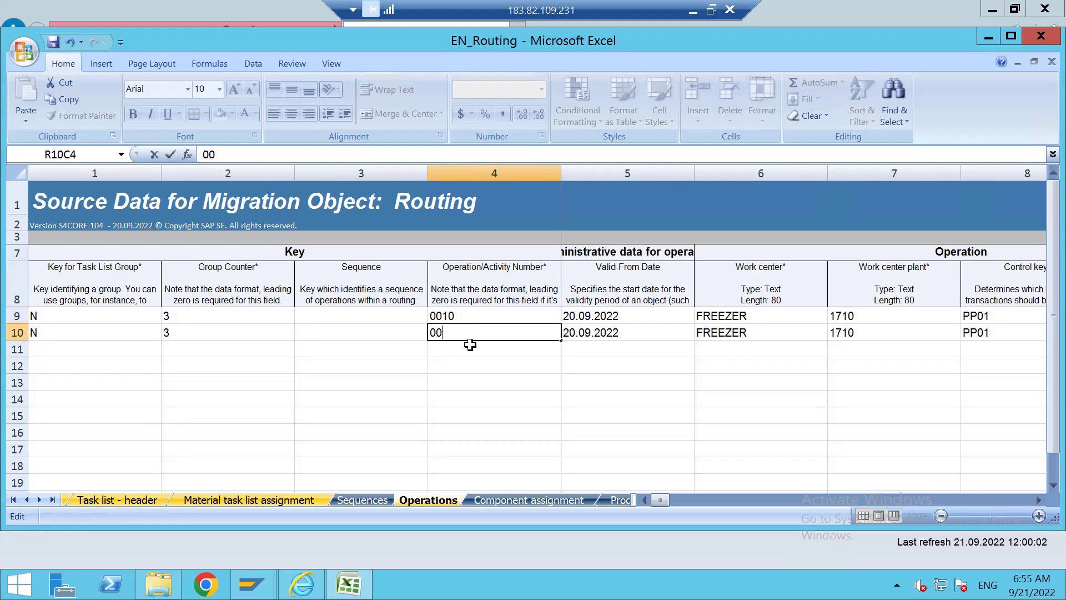
key("Return")
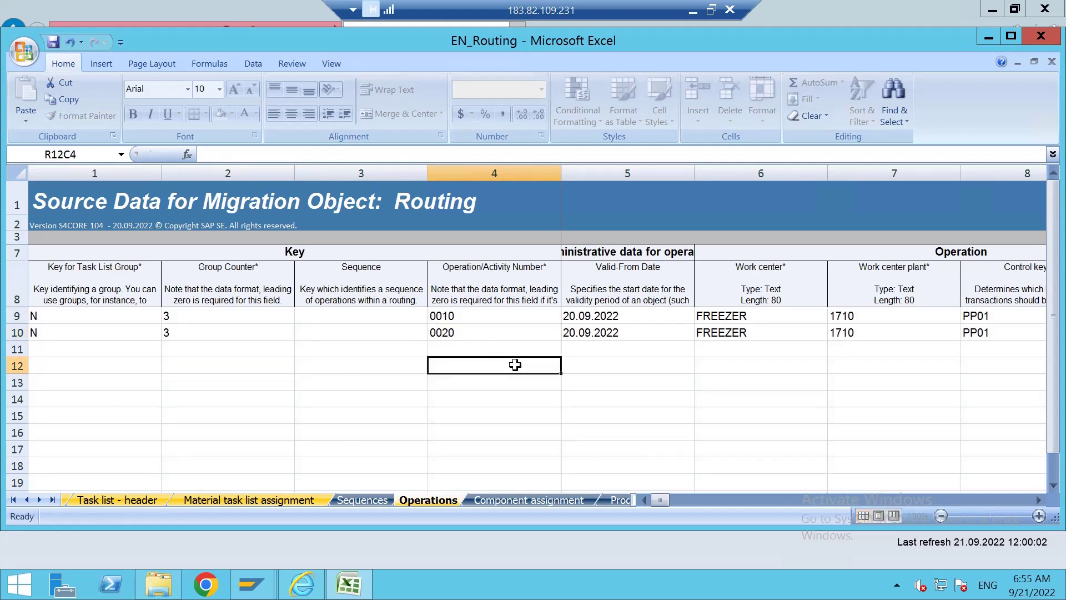
left_click(756, 333)
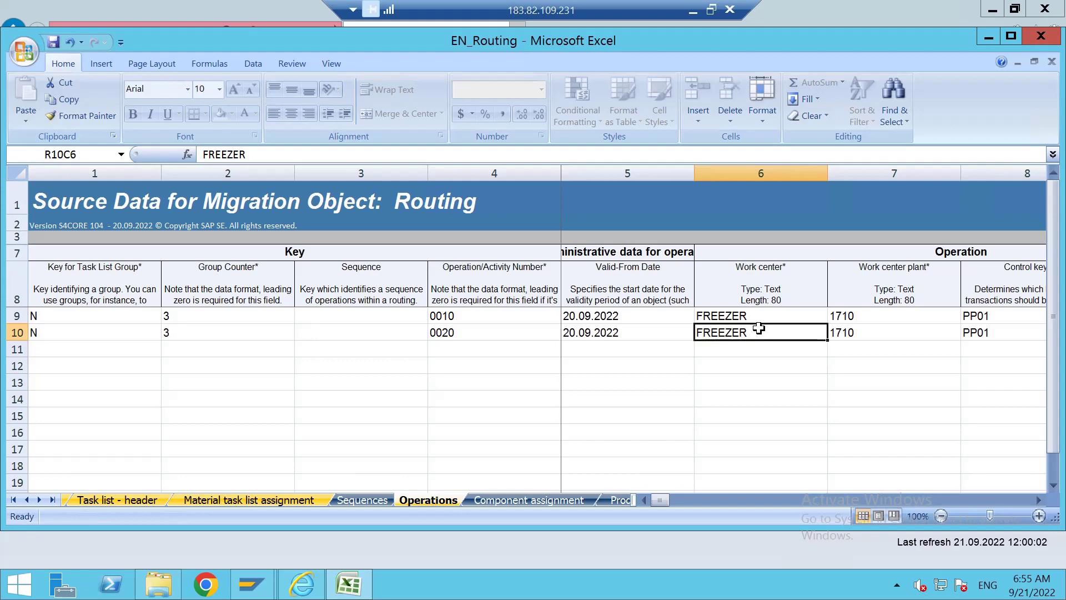
key("BackSpace")
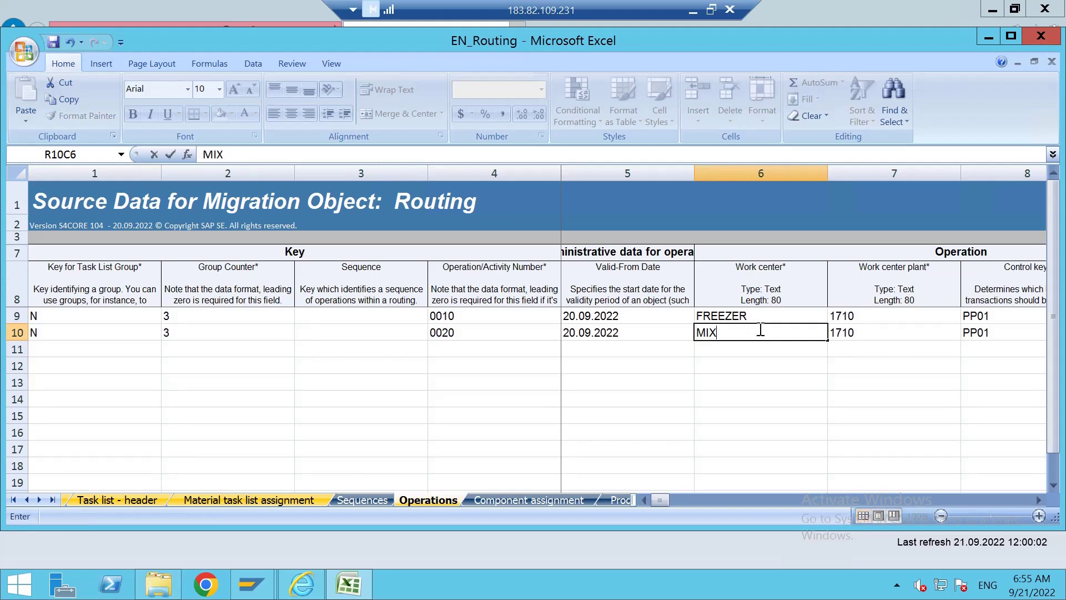
key("Tab")
key("Tab")
key("Tab")
key("Tab")
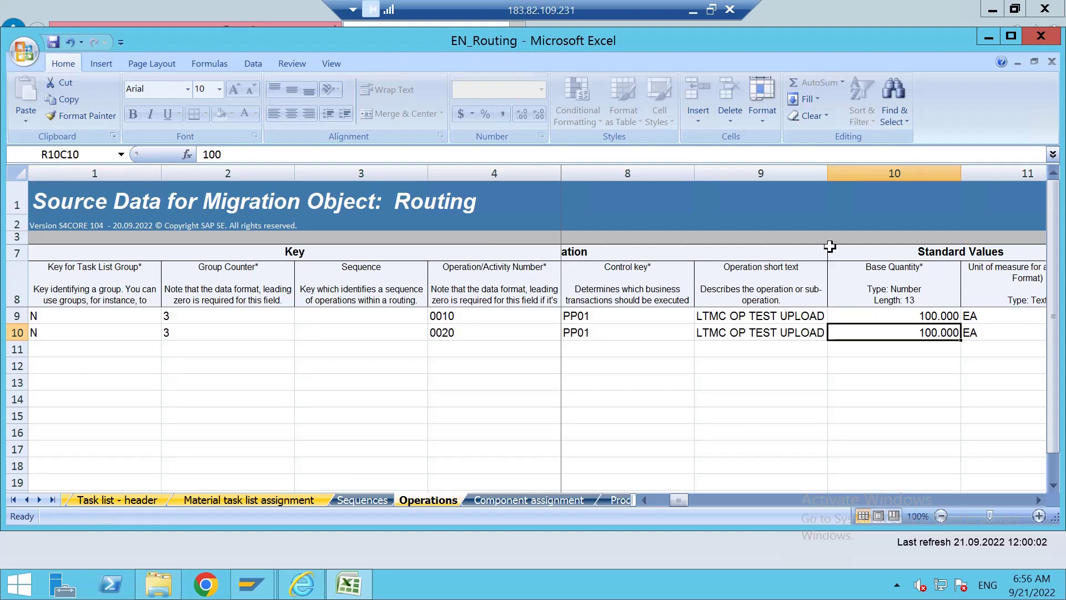
Copy the full row 10 operation entry into row 11.
left_click(823, 312)
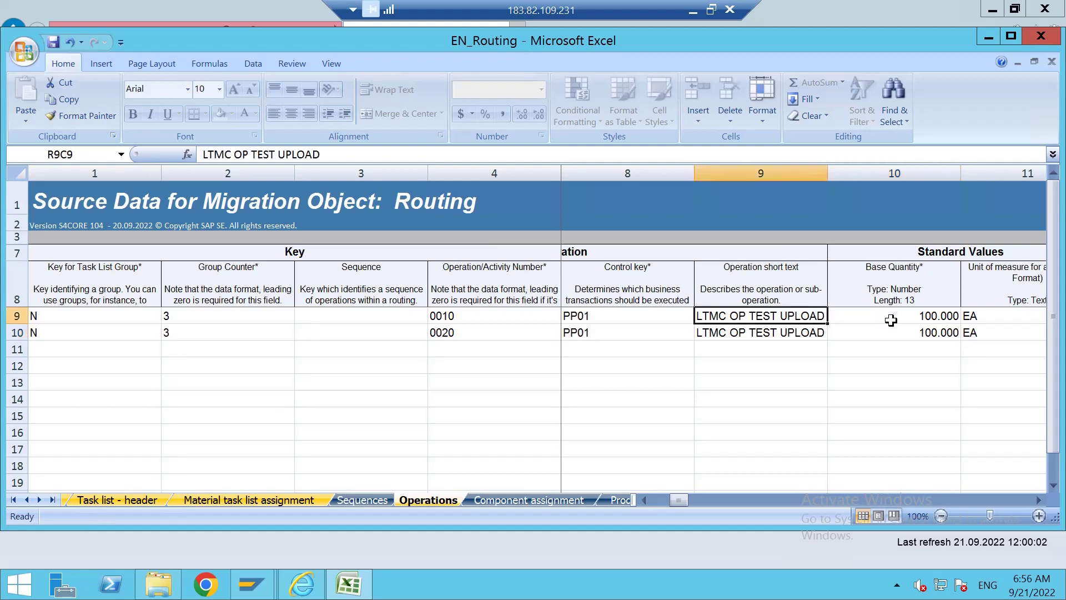
left_click(205, 378)
left_click(60, 348)
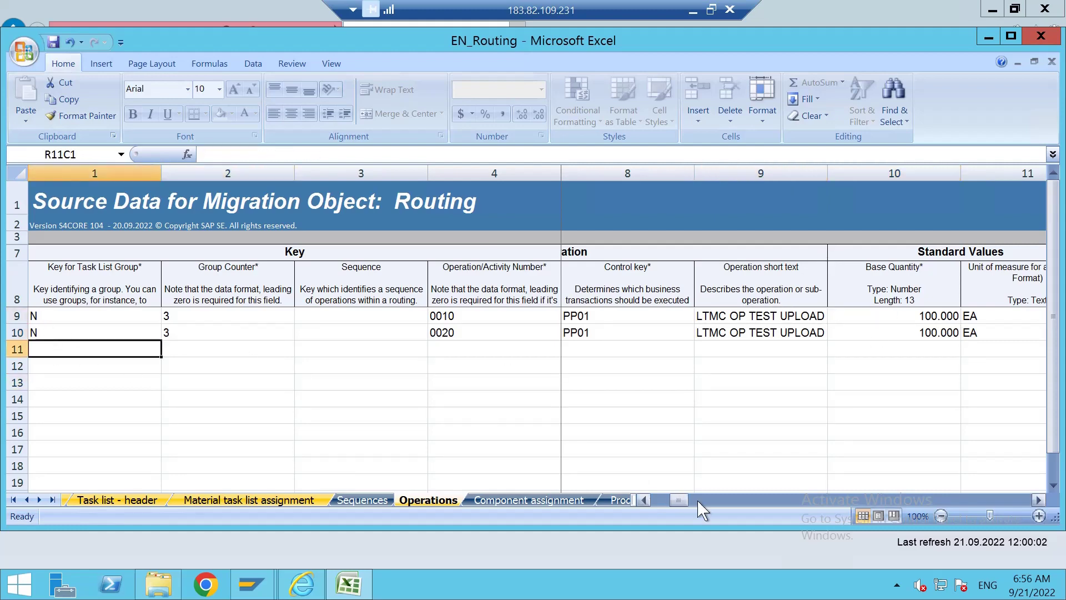
left_click_drag(678, 499, 653, 501)
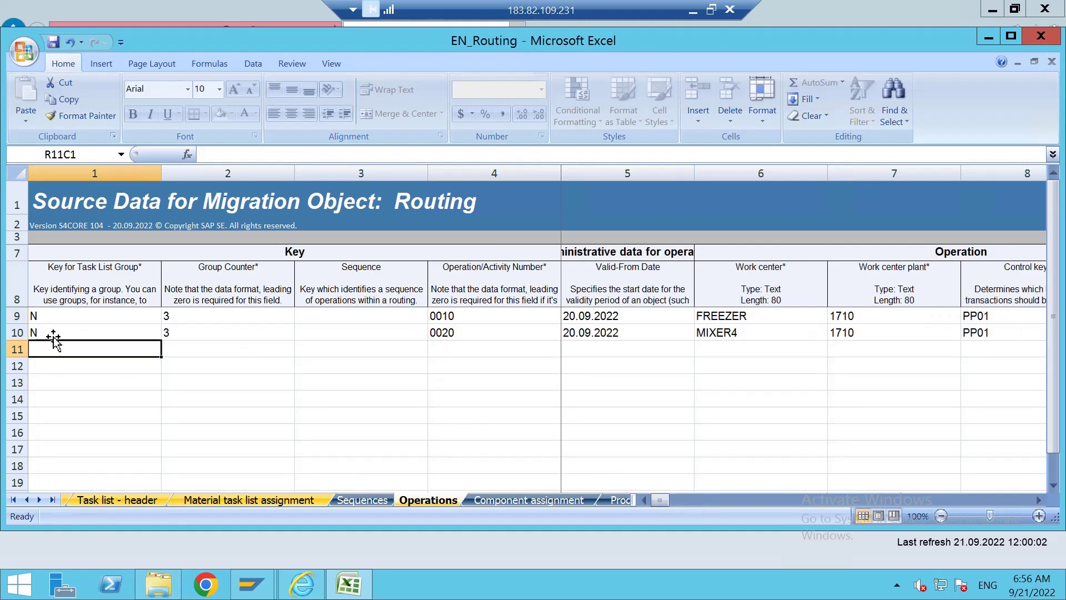
left_click_drag(53, 338, 951, 338)
key("ctrl+c")
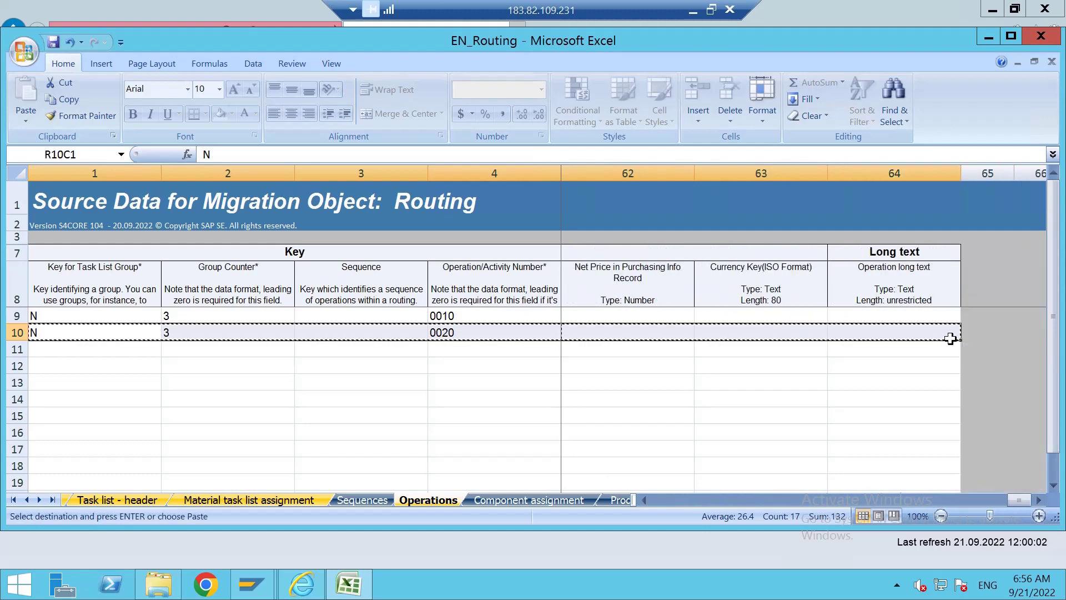
left_click(827, 500)
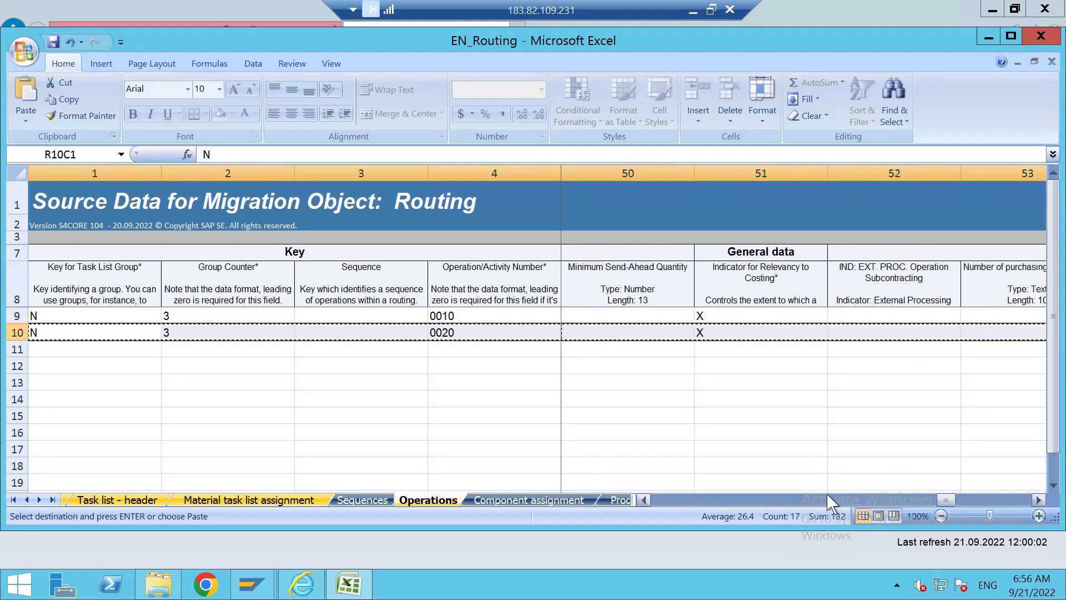
left_click_drag(944, 500, 660, 500)
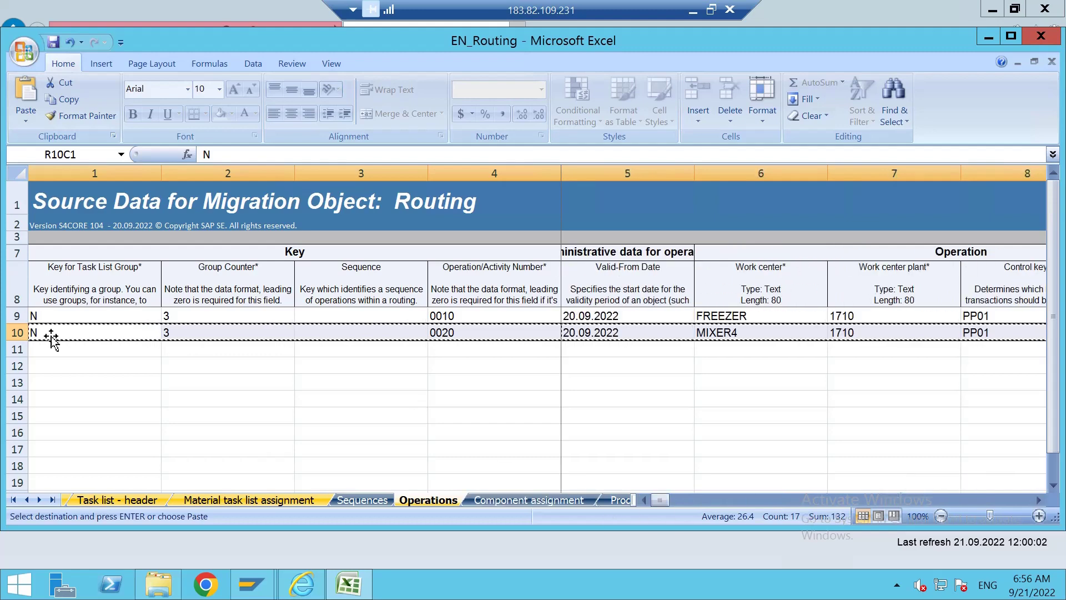
left_click(58, 351)
key("ctrl+v")
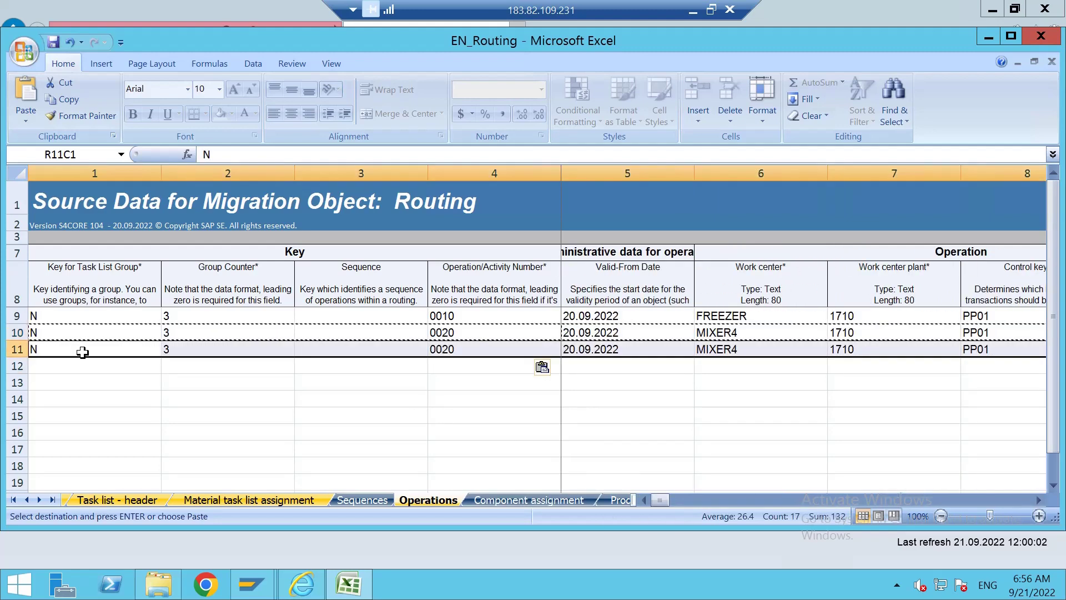
Set row 11 to group counter 4, operation 0010 and work center FREEZER.
double_click(182, 348)
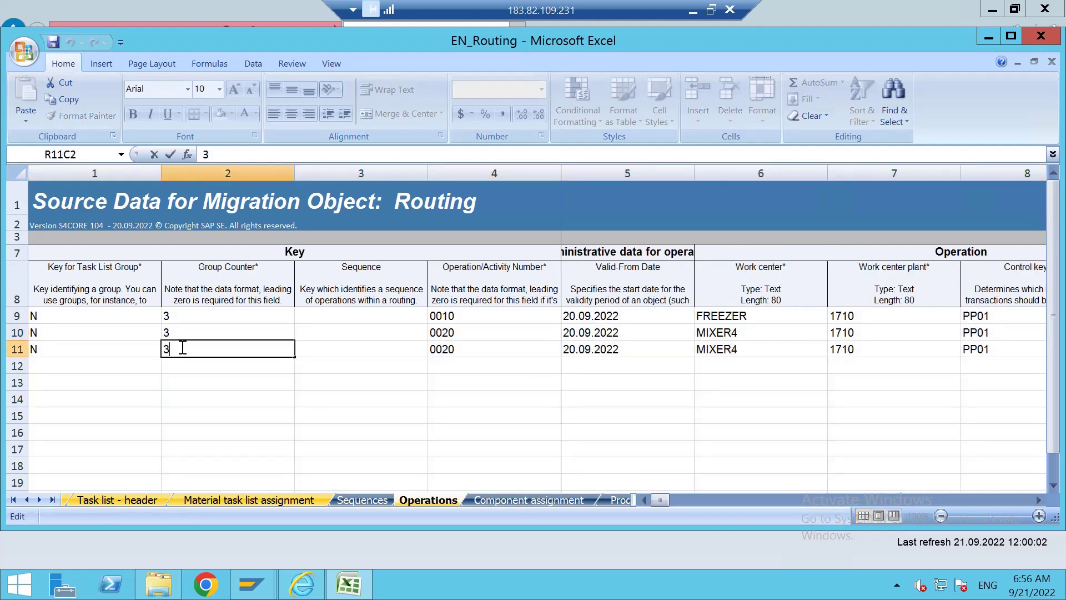
key("BackSpace")
type("4")
left_click(253, 397)
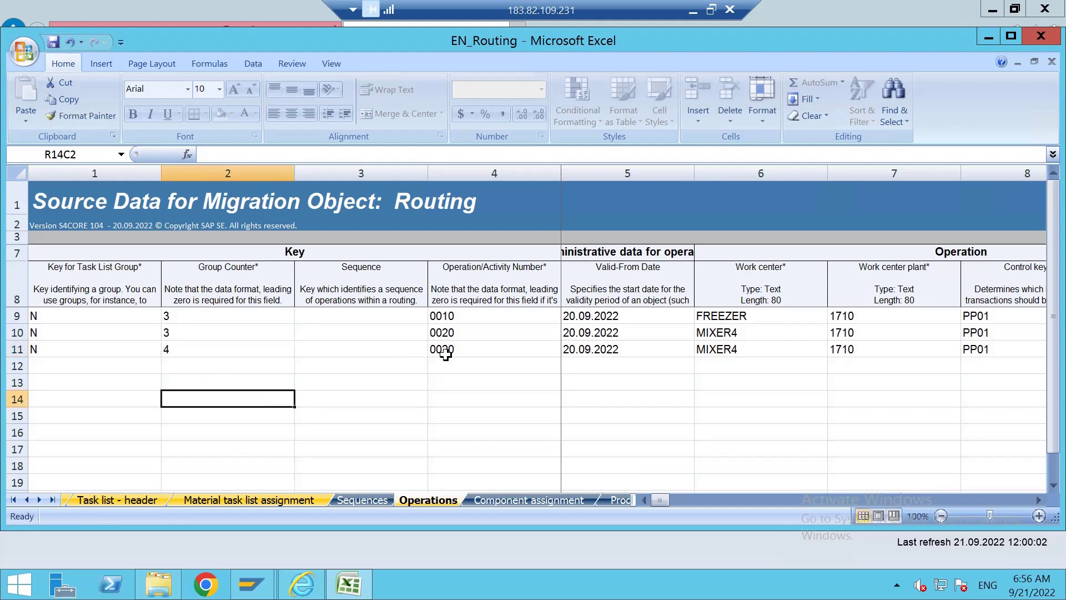
double_click(445, 350)
key("BackSpace")
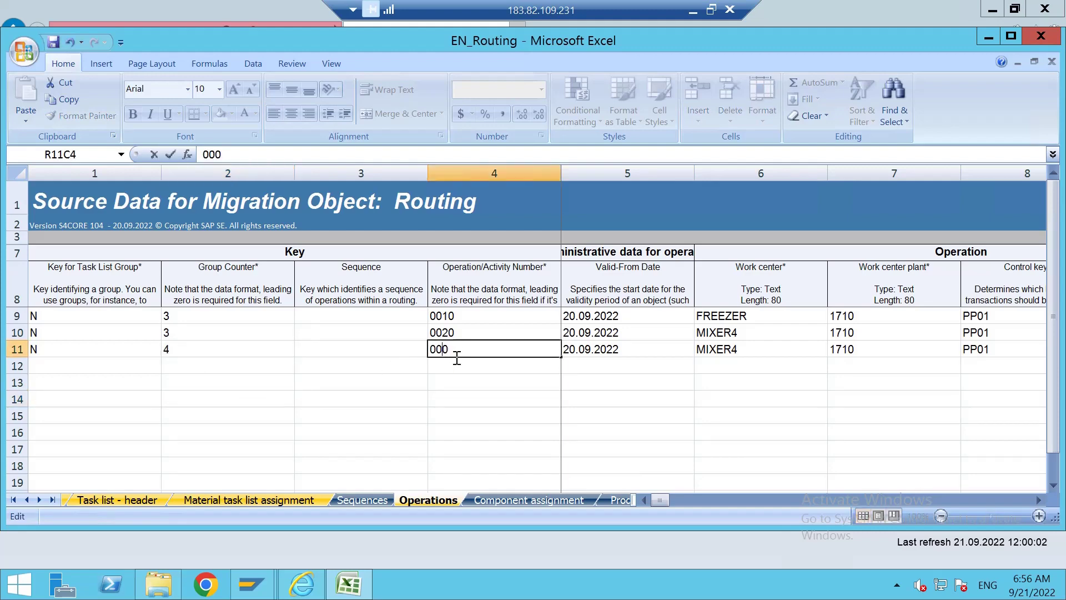
type("1")
key("Return")
left_click(752, 350)
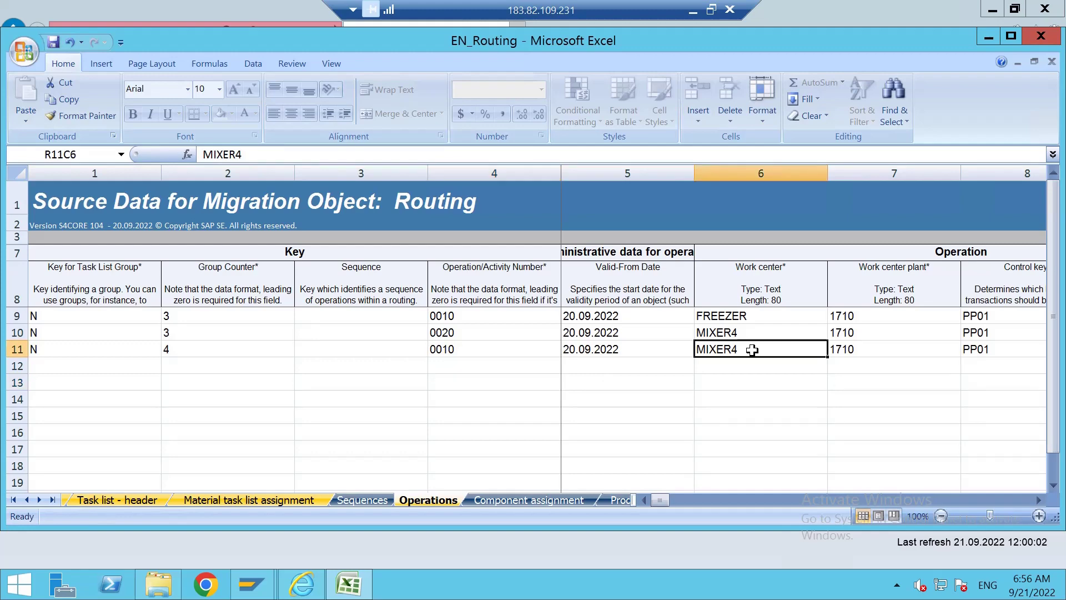
key("BackSpace")
type("FREEZER")
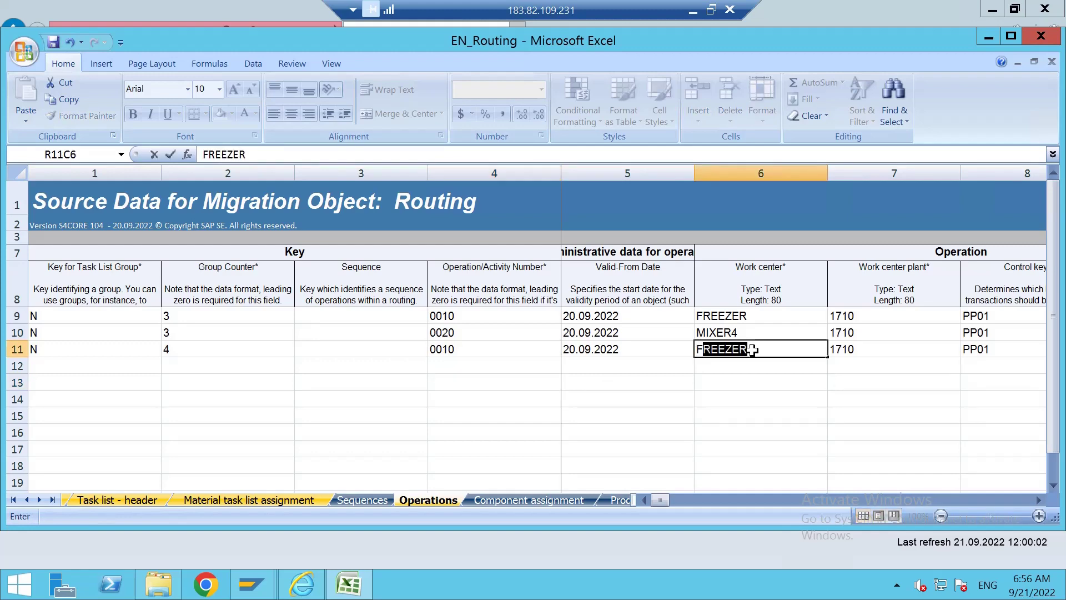
left_click(799, 390)
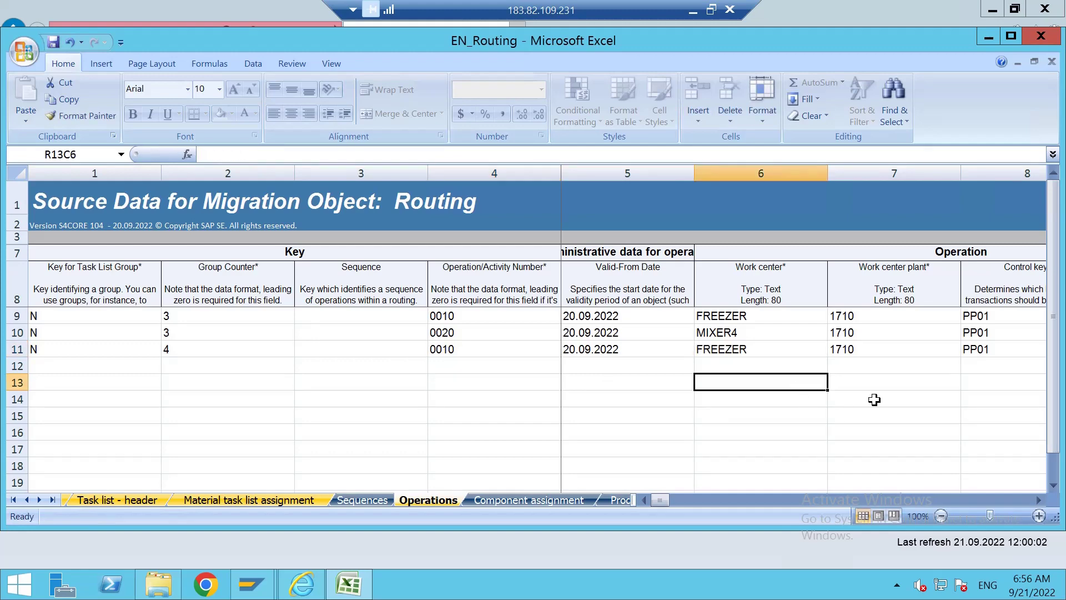
Save the workbook, keeping the XML spreadsheet format.
left_click(1039, 500)
left_click_drag(1038, 500, 1038, 500)
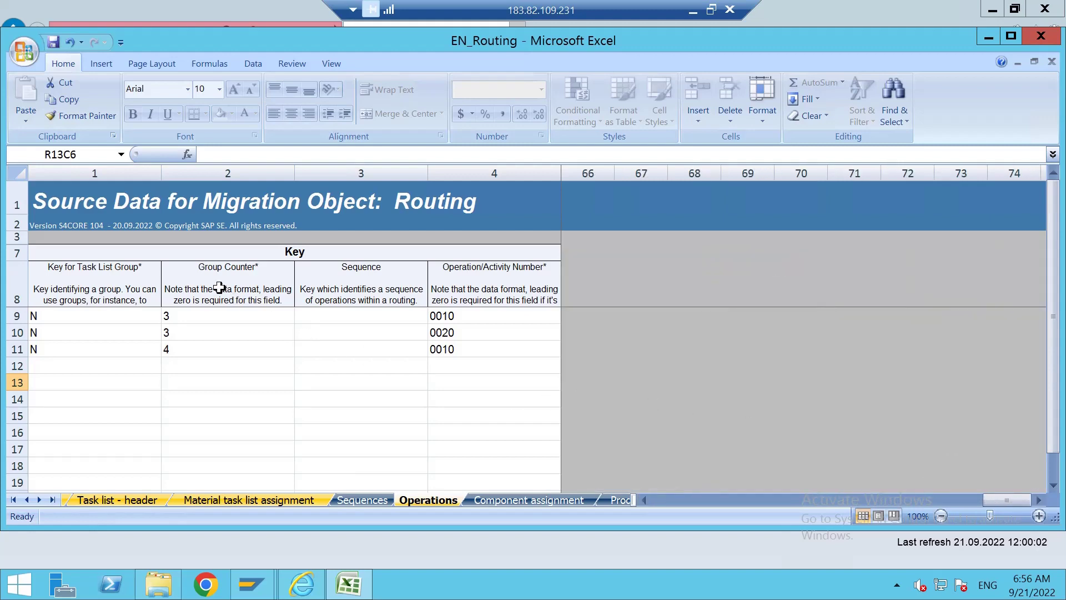
left_click(53, 42)
left_click(472, 347)
Close the Excel and Downloads windows, then pick the 'initial upload' project from Available Migration Projects.
left_click(1041, 37)
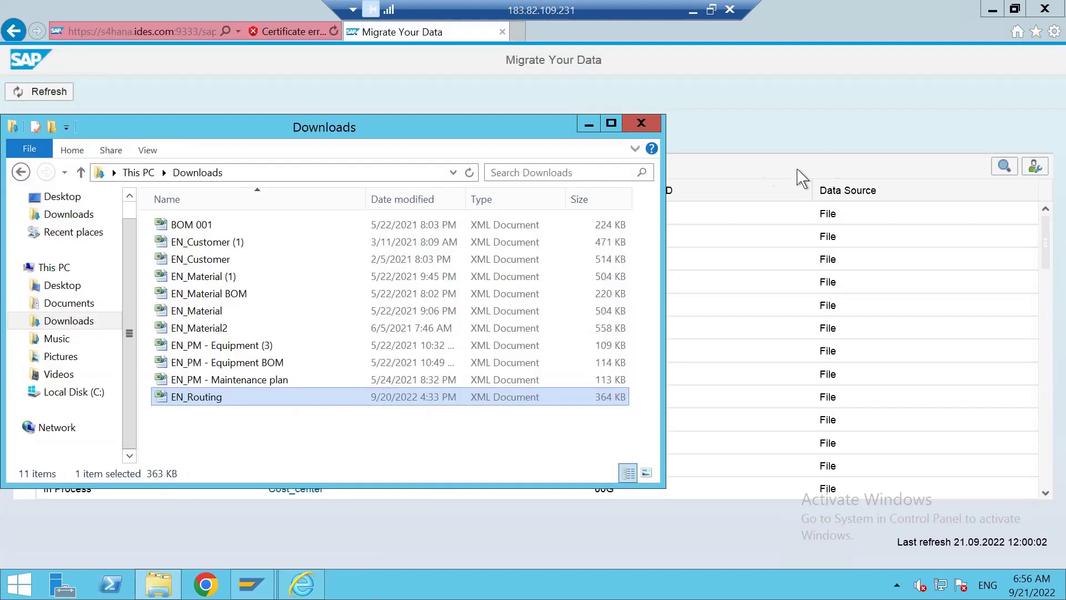
left_click(642, 125)
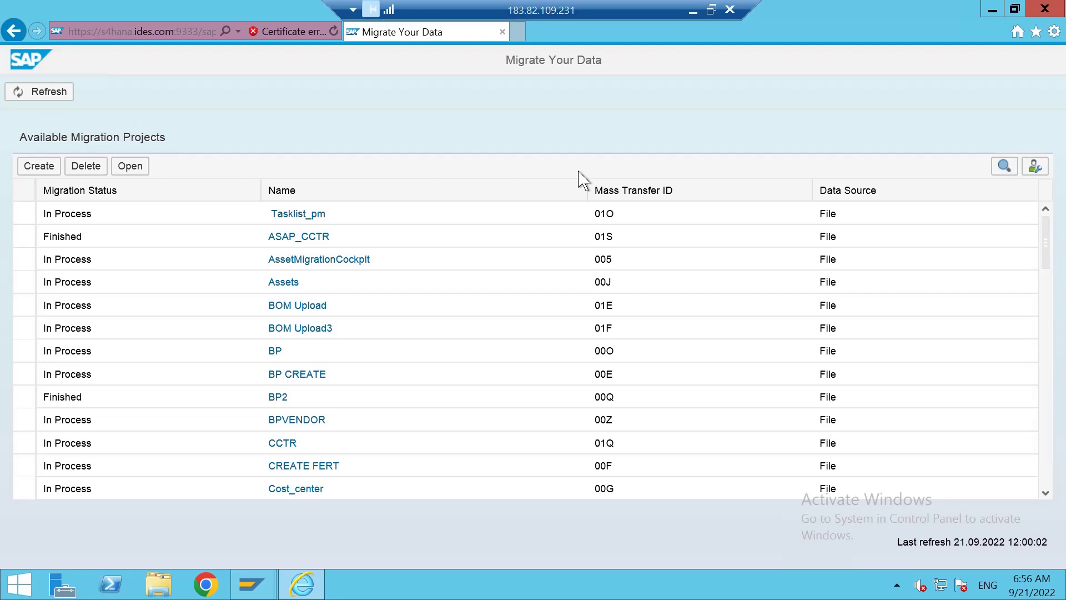
left_click(129, 357)
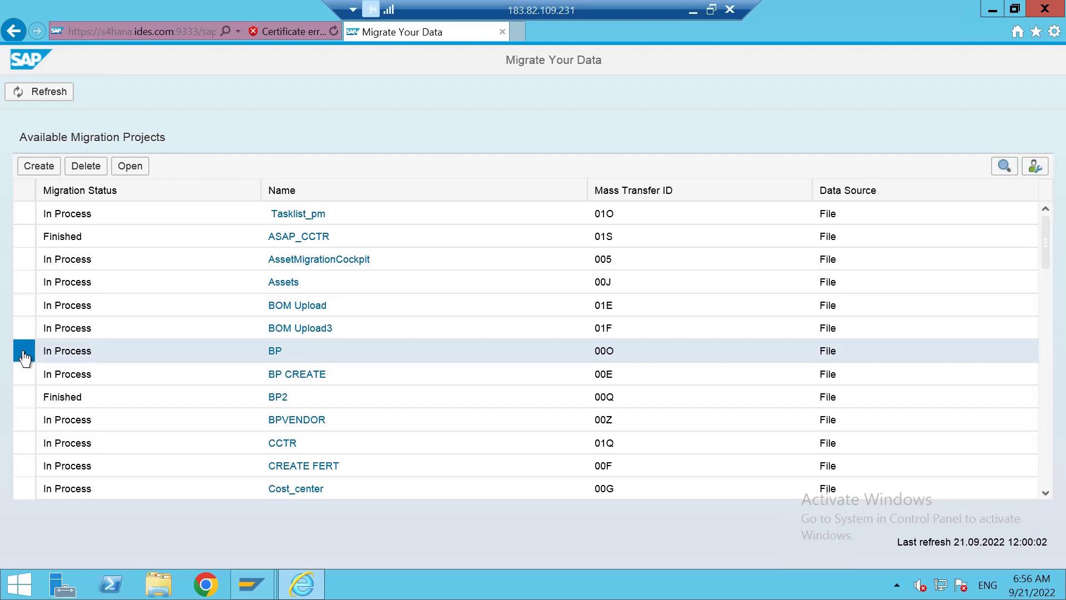
scroll(175, 421, "down", 10)
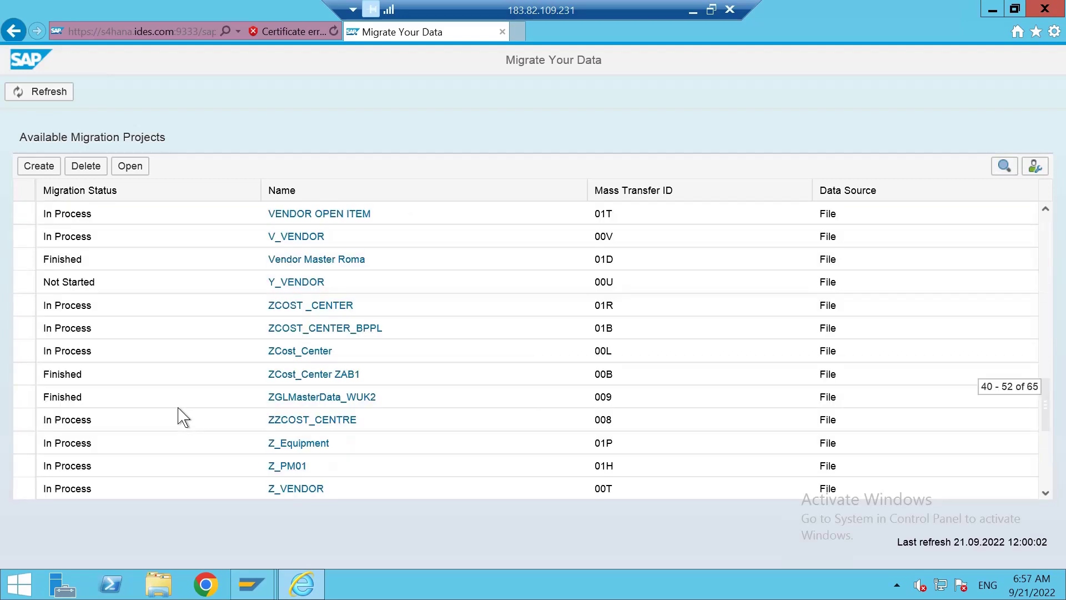
scroll(179, 415, "down", 1)
scroll(180, 415, "down", 5)
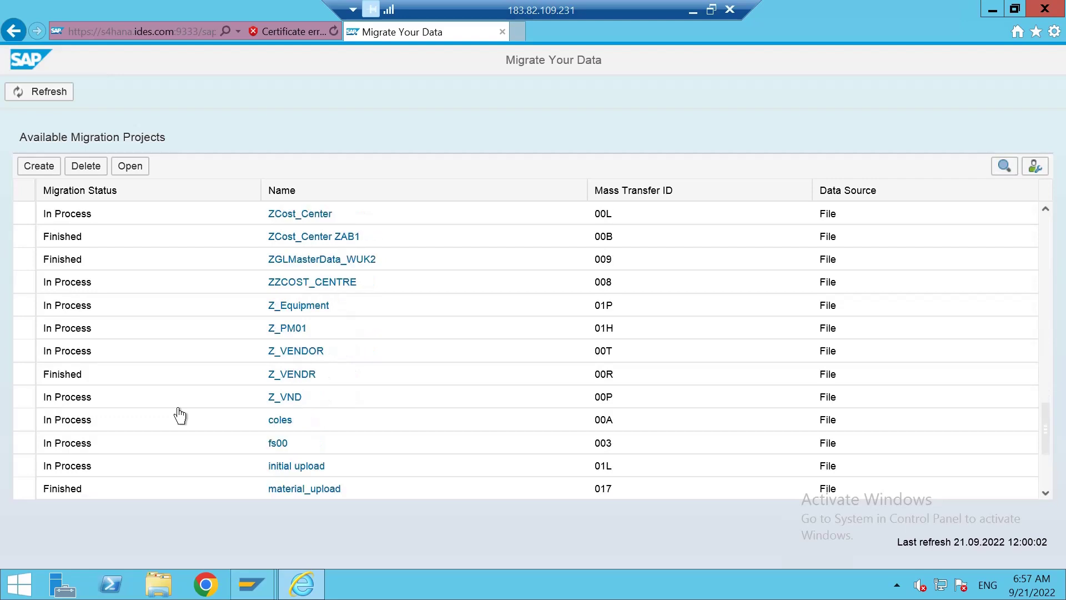
scroll(180, 416, "down", 6)
scroll(179, 416, "down", 1)
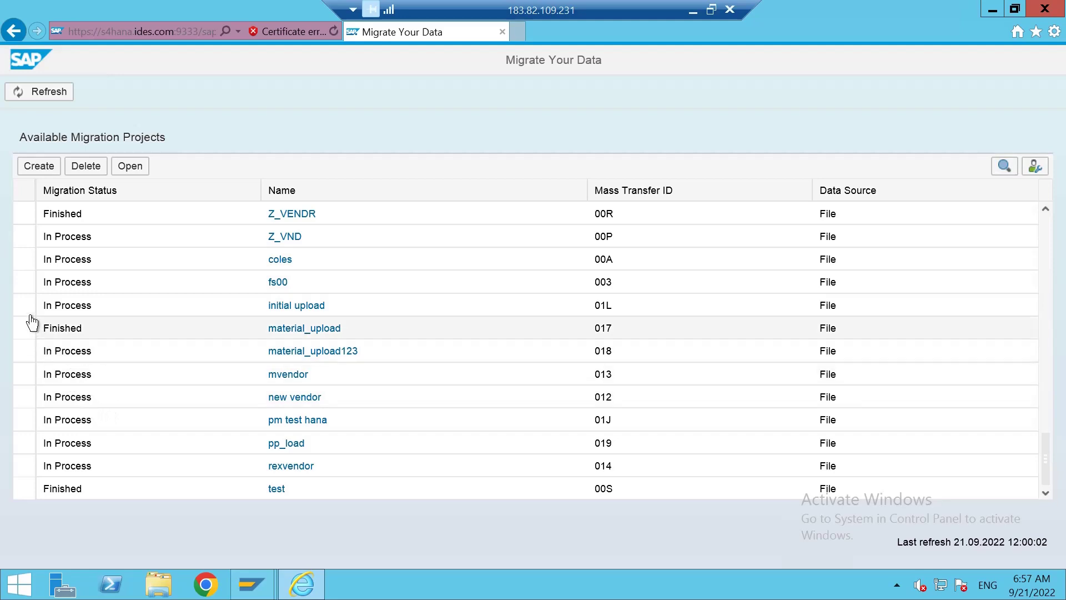
left_click(23, 305)
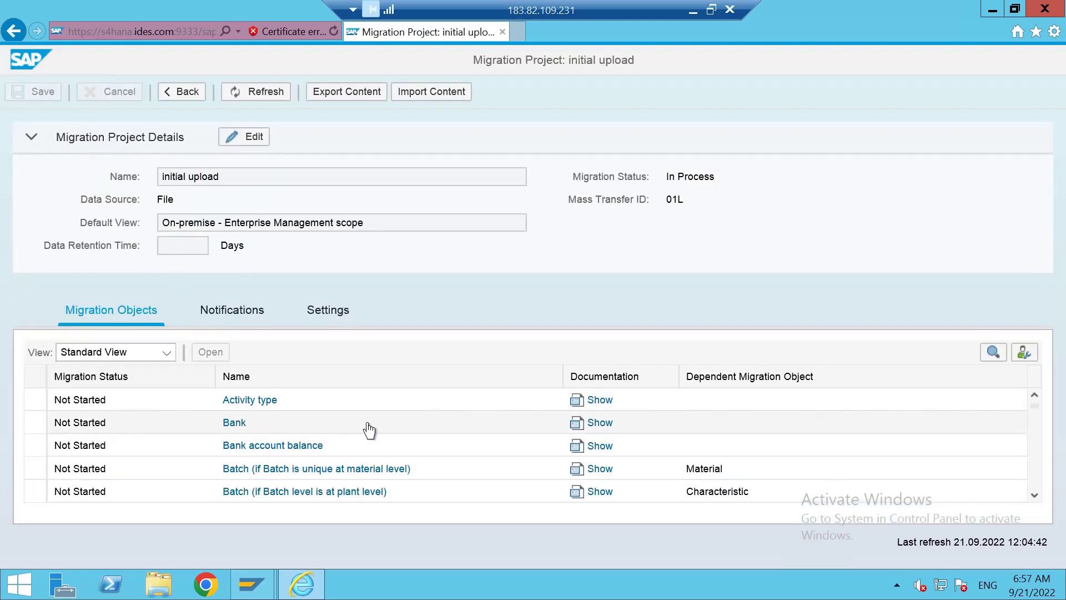
Scroll the Migration Objects table down to Routing, select it and open it.
scroll(369, 430, "down", 5)
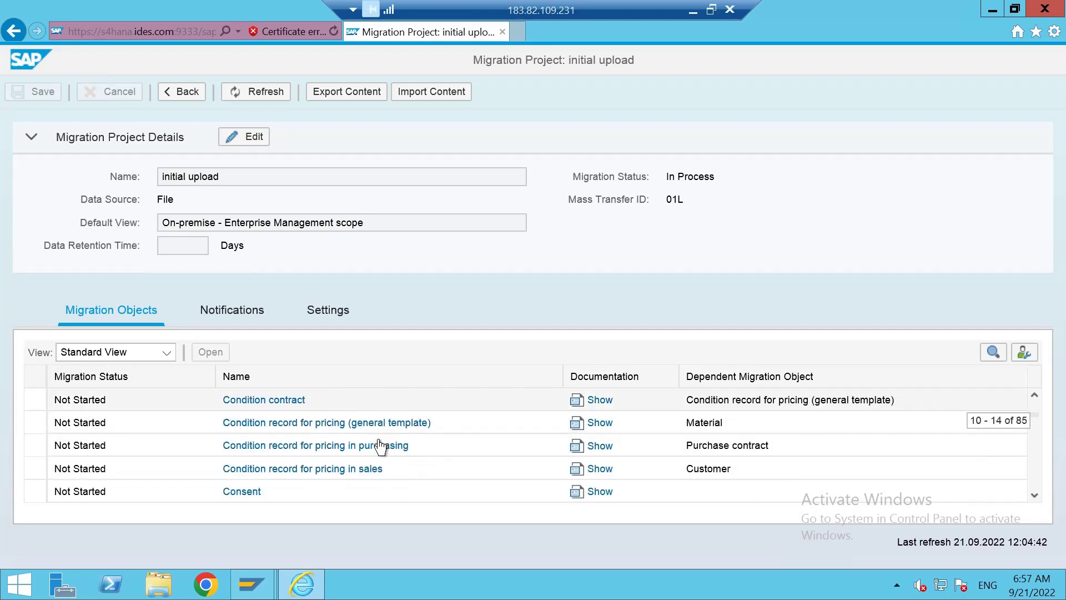
scroll(380, 447, "down", 6)
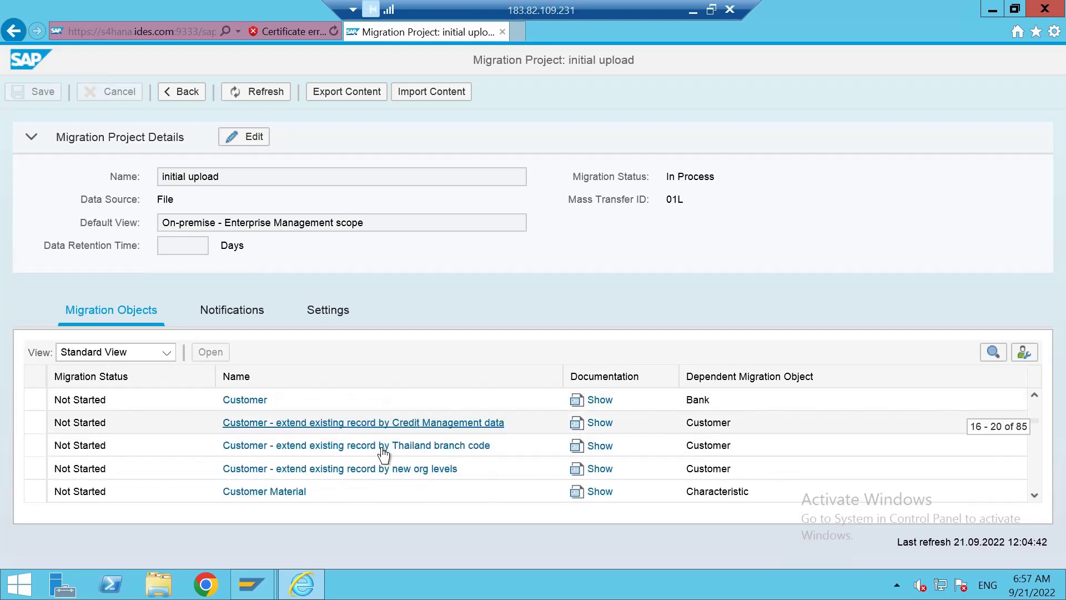
scroll(383, 452, "down", 8)
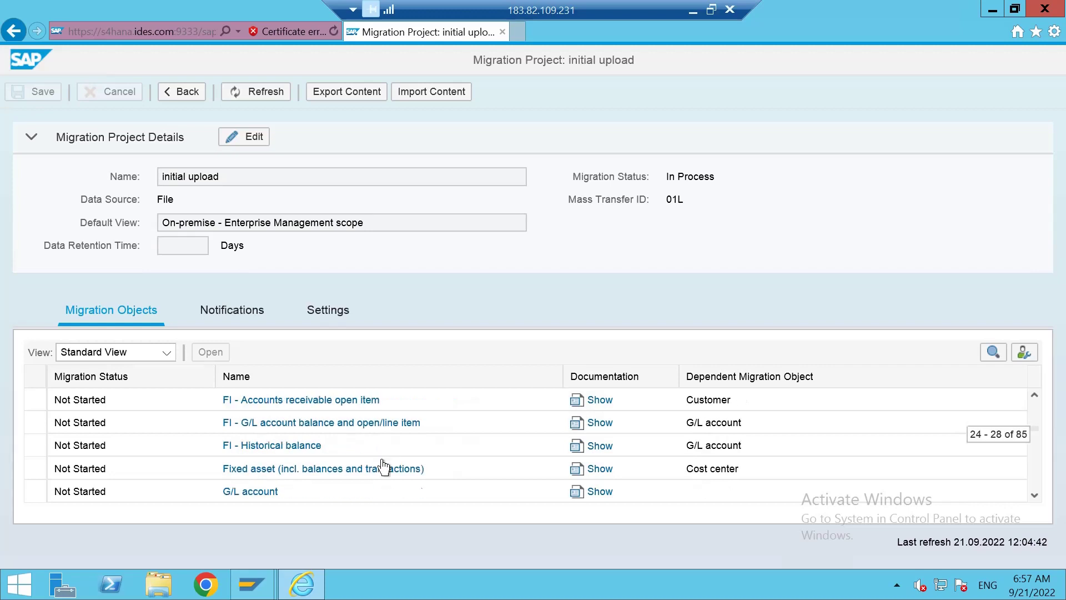
scroll(383, 466, "down", 12)
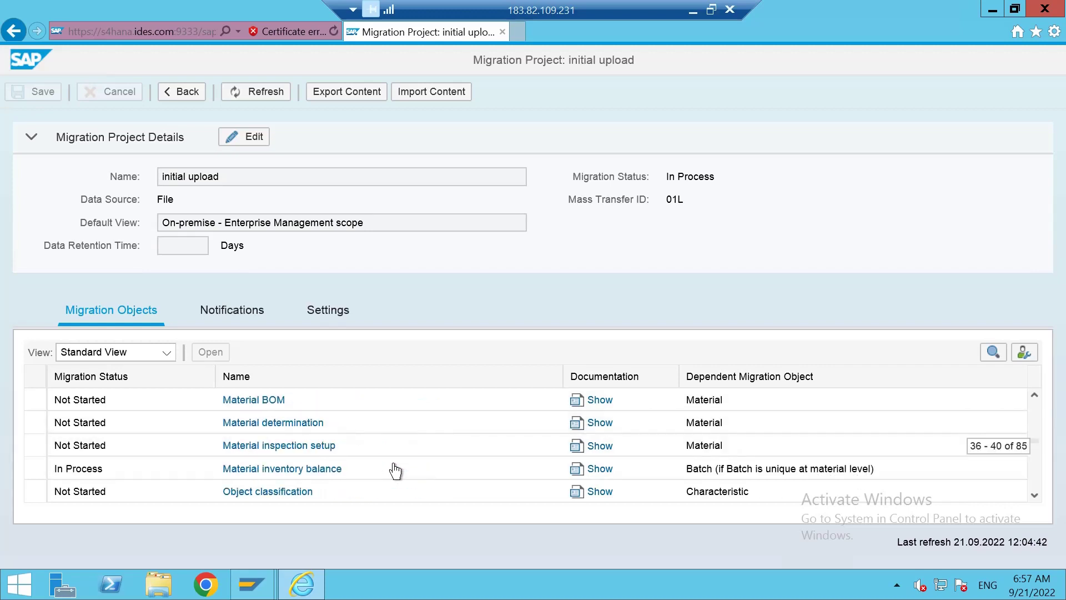
scroll(396, 471, "down", 6)
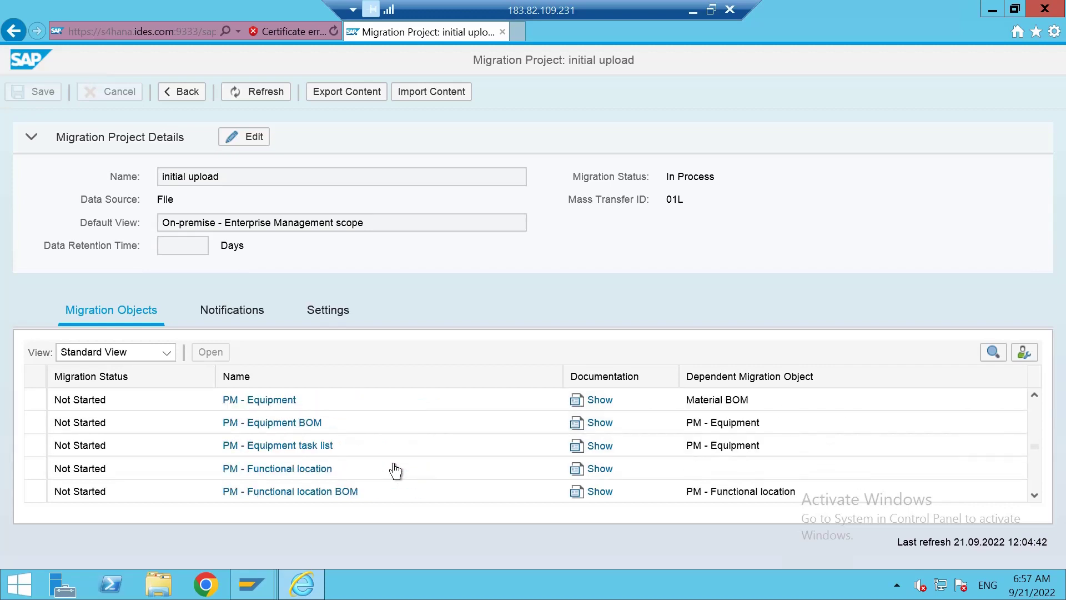
scroll(395, 471, "down", 7)
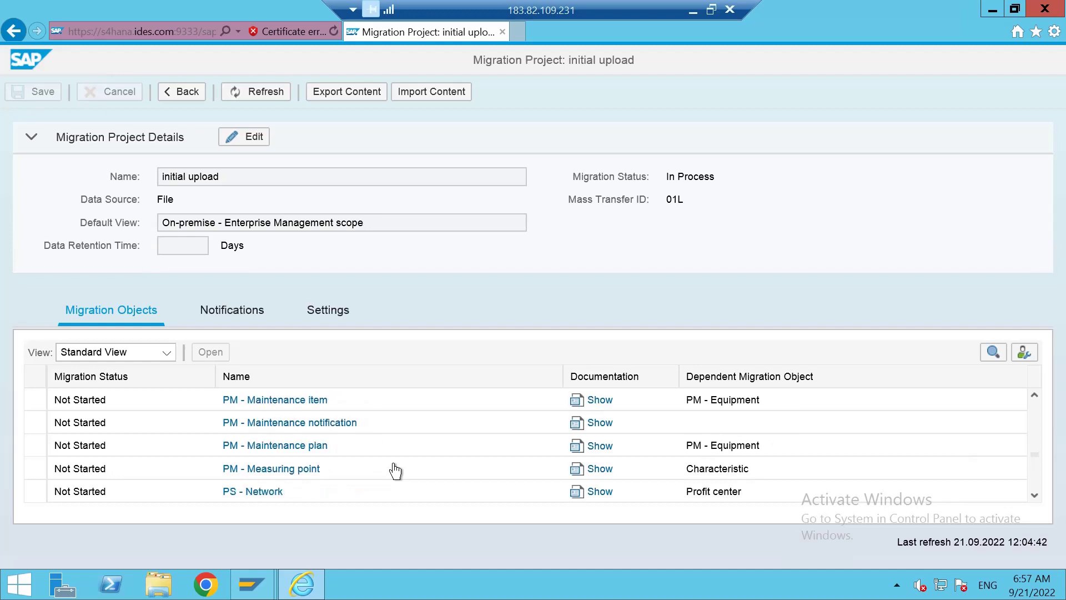
scroll(396, 471, "down", 3)
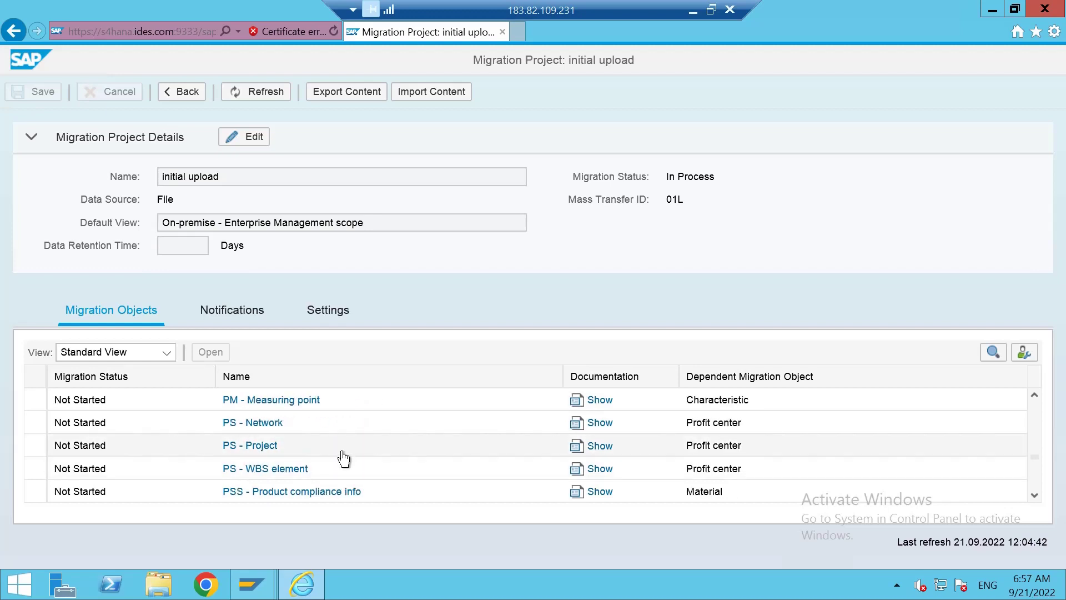
scroll(344, 459, "down", 6)
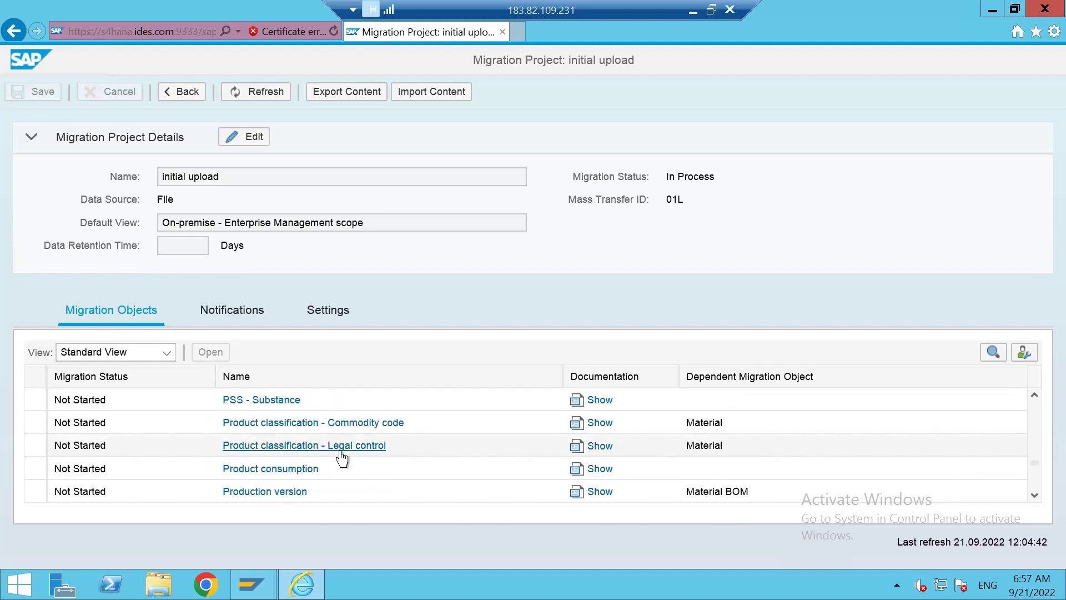
scroll(342, 459, "down", 3)
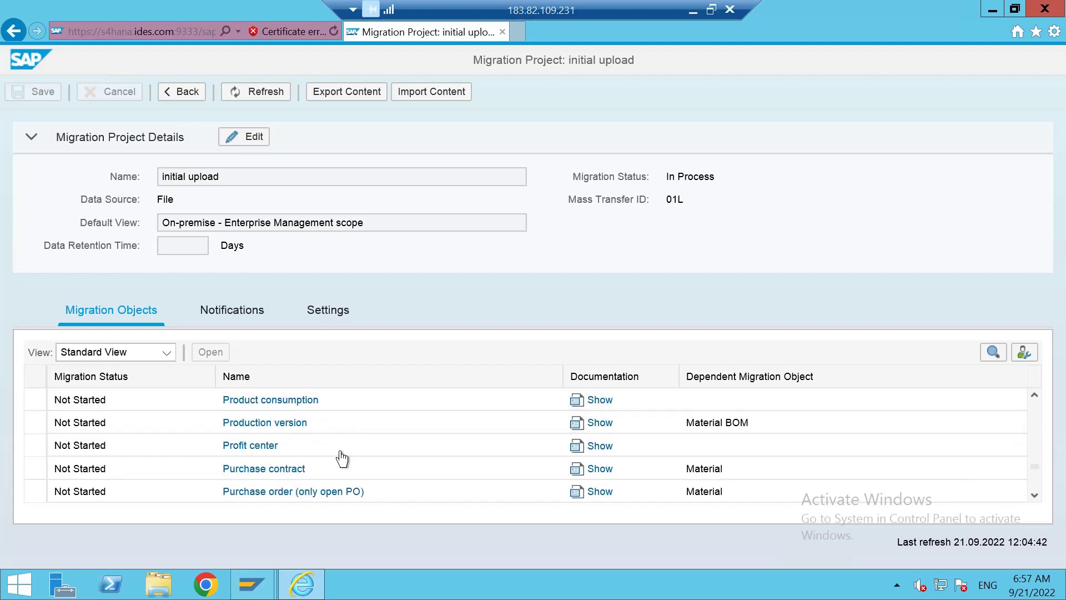
scroll(342, 459, "down", 4)
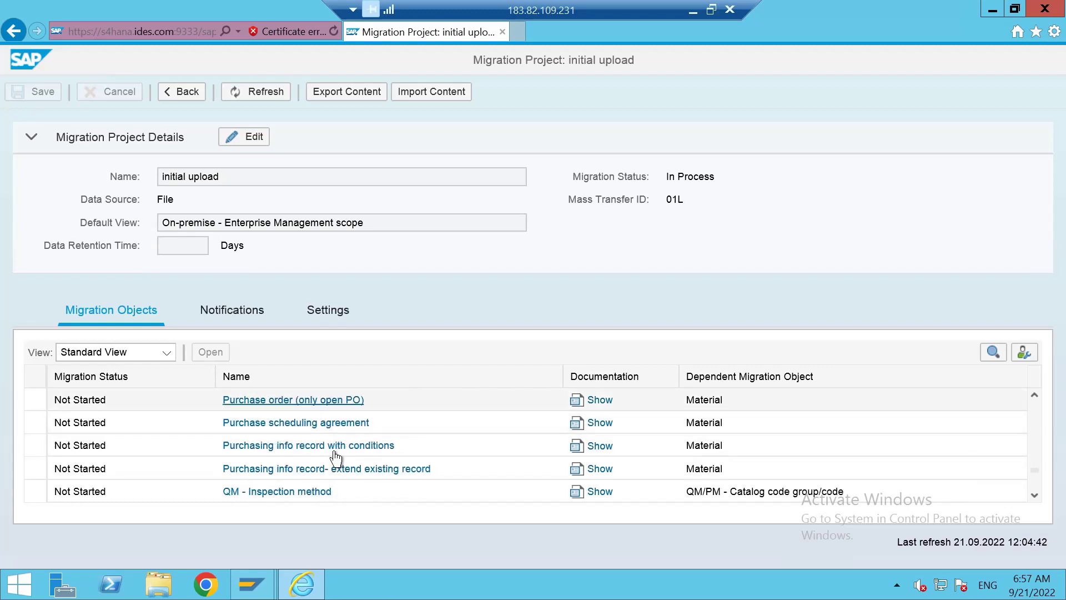
scroll(336, 459, "down", 5)
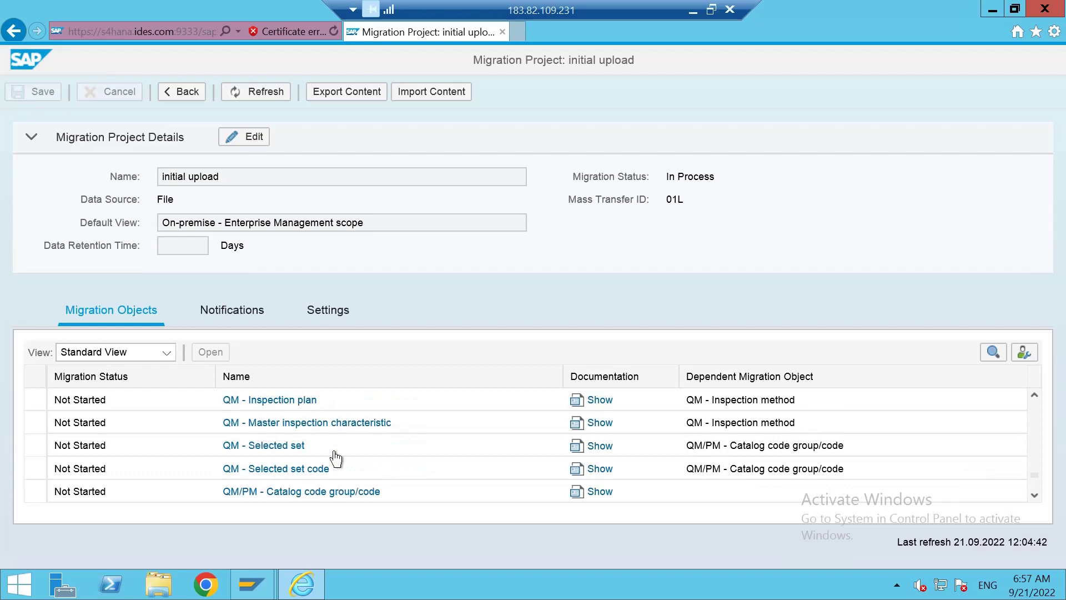
scroll(336, 459, "down", 2)
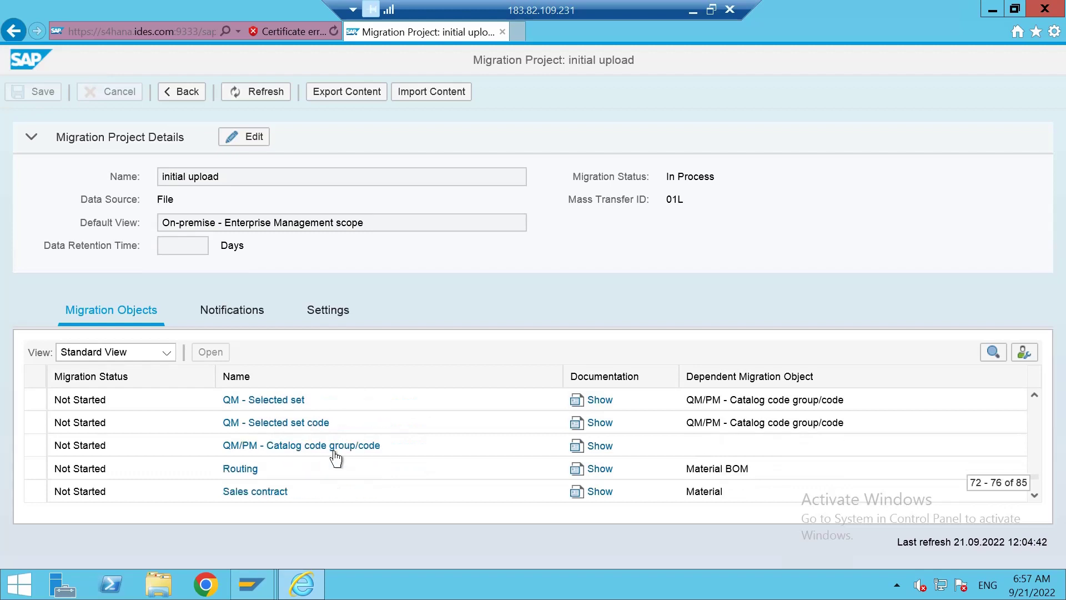
left_click(35, 468)
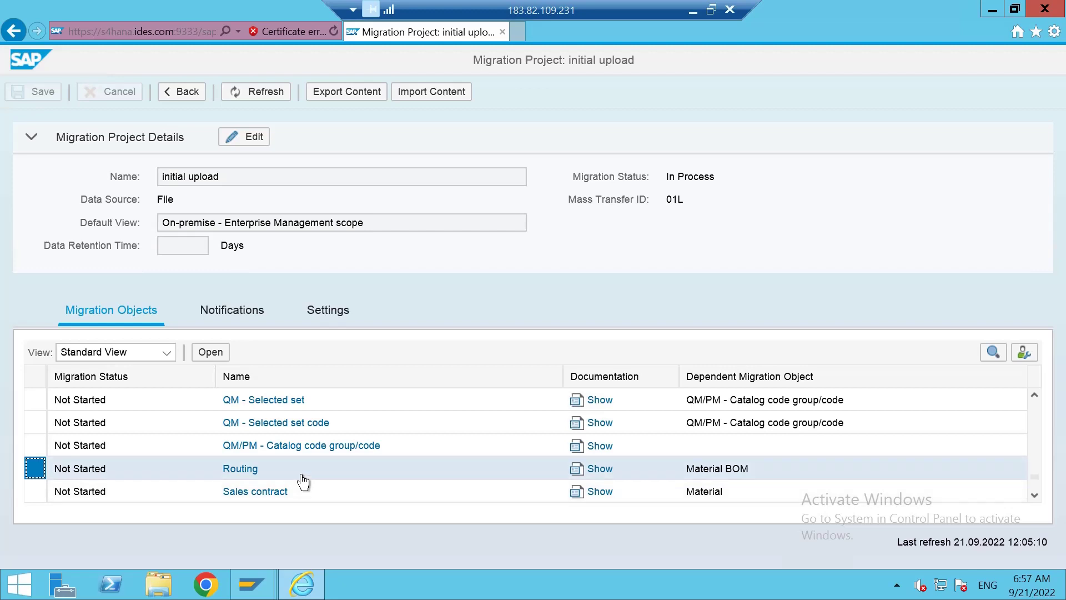
left_click(210, 353)
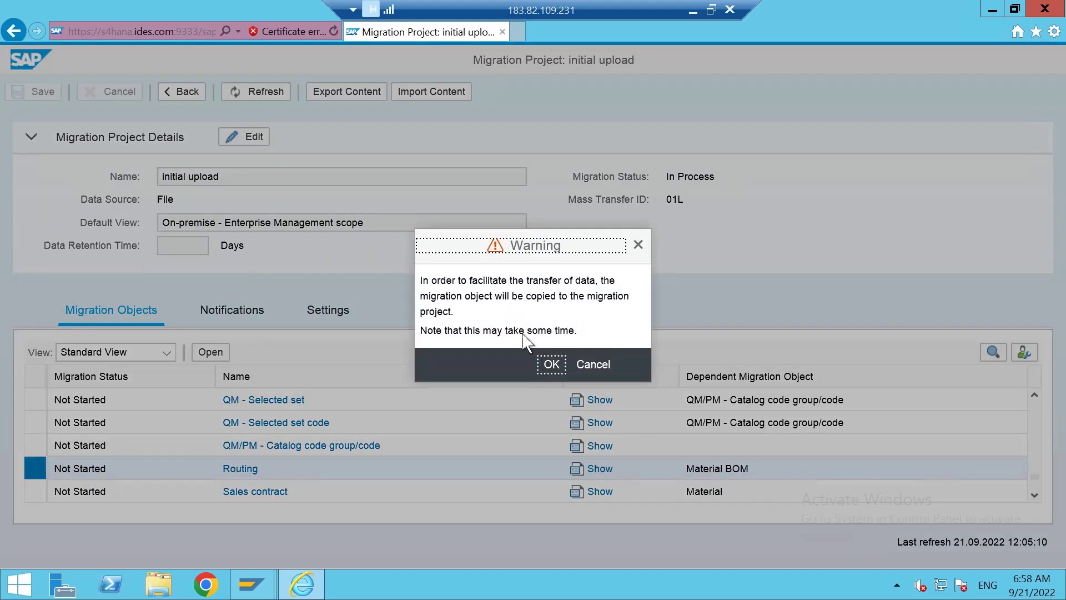
Accept the warning so Routing is copied into the initial upload project.
left_click(551, 367)
Minimize the remote desktop to view the Teams chat, then return to the SAP session.
left_click(692, 11)
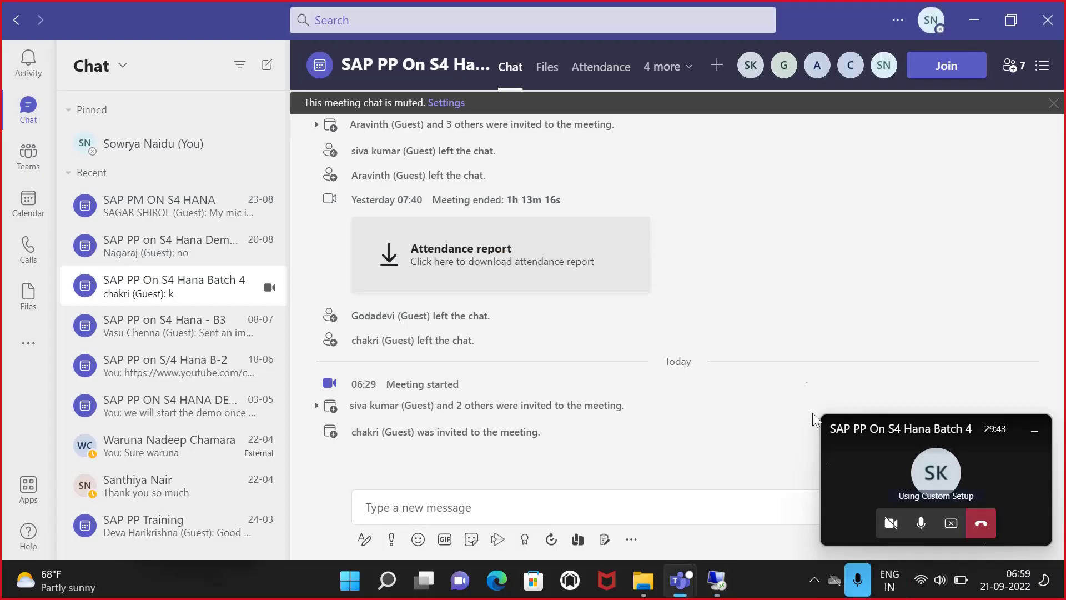
left_click(814, 580)
left_click(812, 503)
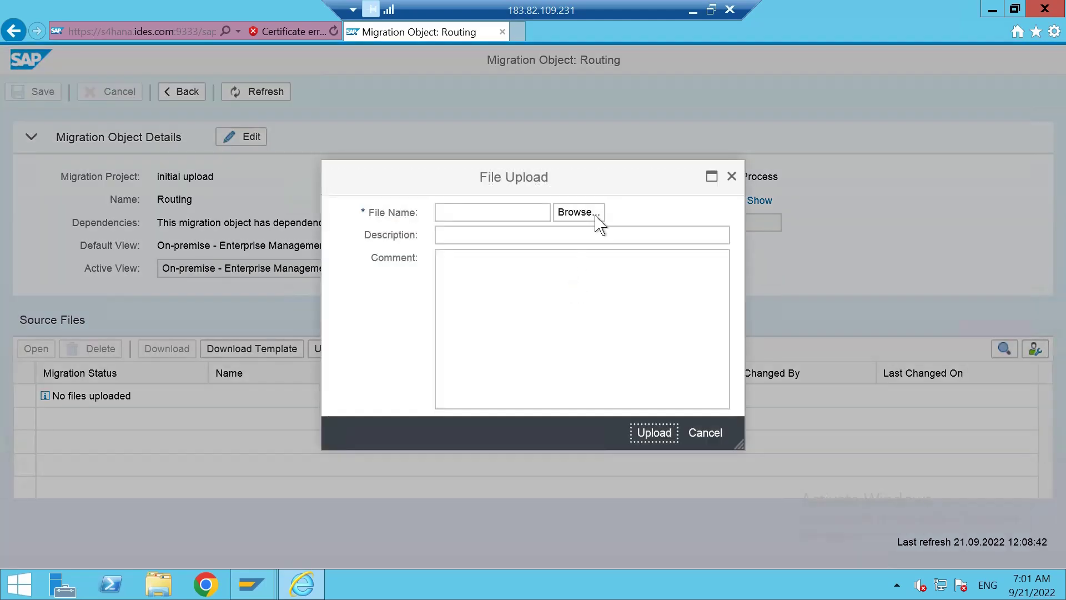
Choose EN_Routing from Downloads, describe it as 'Routings upload test' and upload it.
left_click(596, 218)
left_click(252, 292)
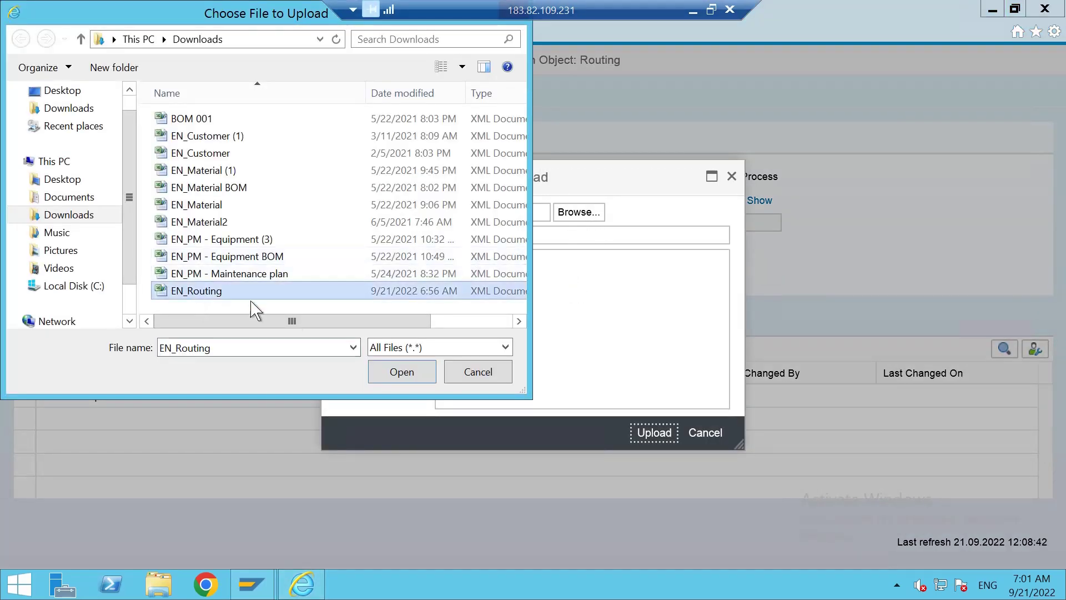
left_click(408, 373)
left_click(531, 235)
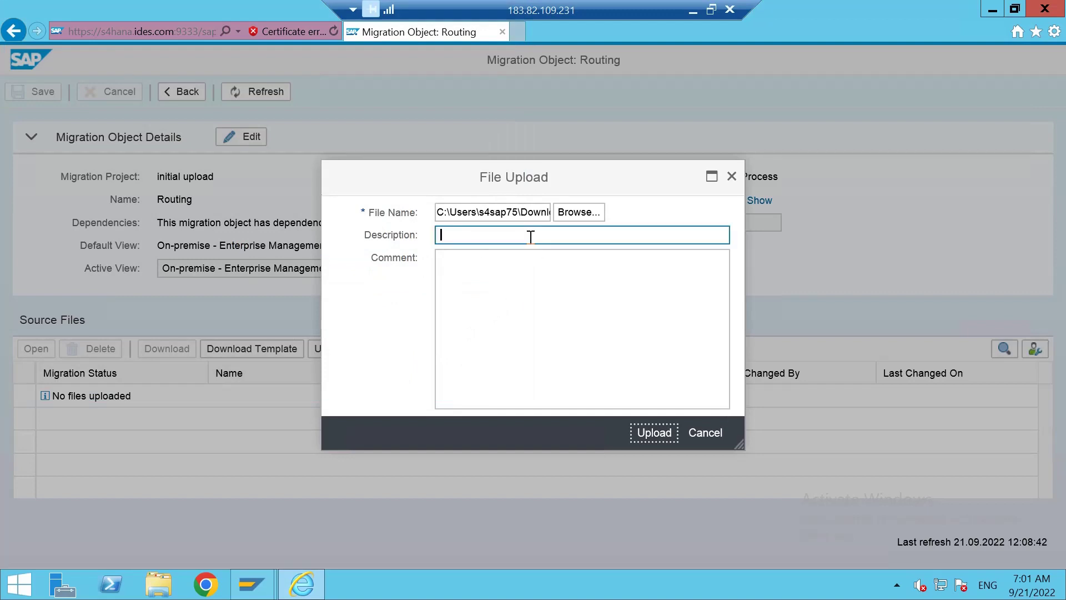
type("Routings upload ")
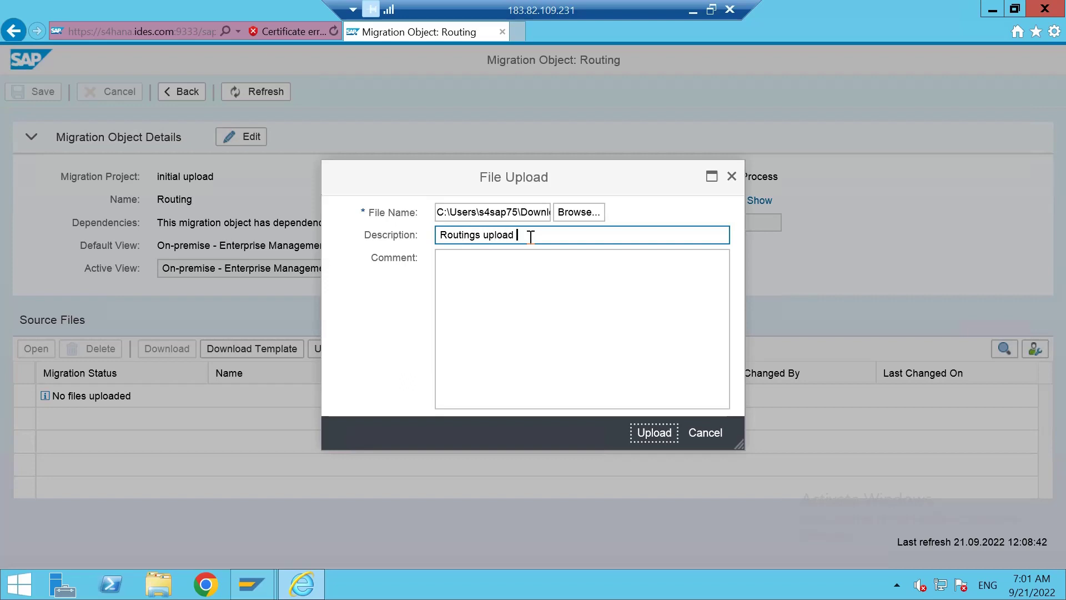
type("test")
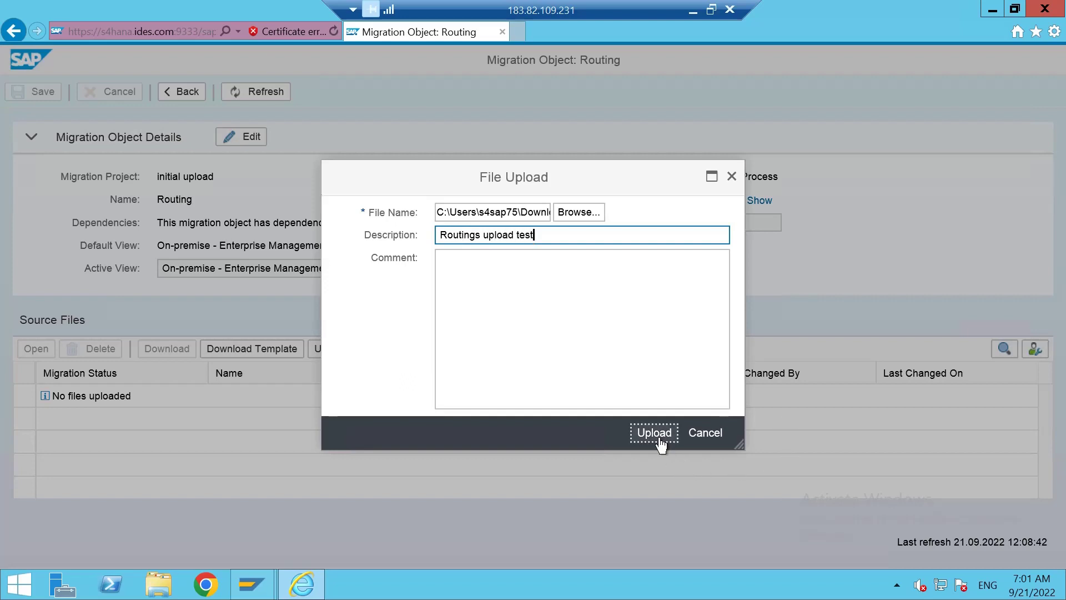
left_click(660, 439)
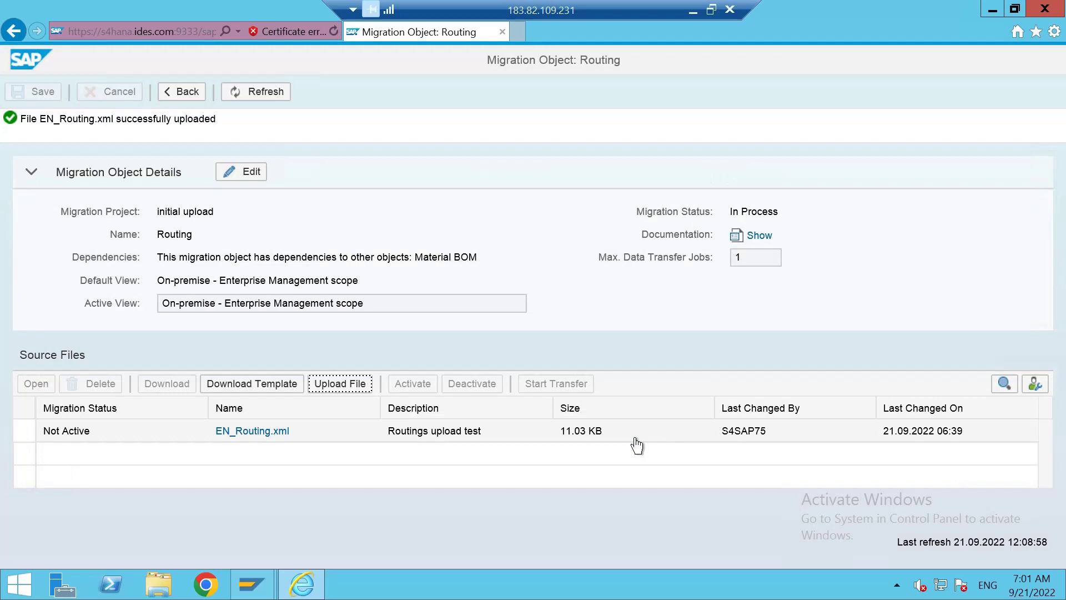
Activate the uploaded EN_Routing.xml source file and switch the Routing object into editing.
left_click(25, 435)
left_click(414, 358)
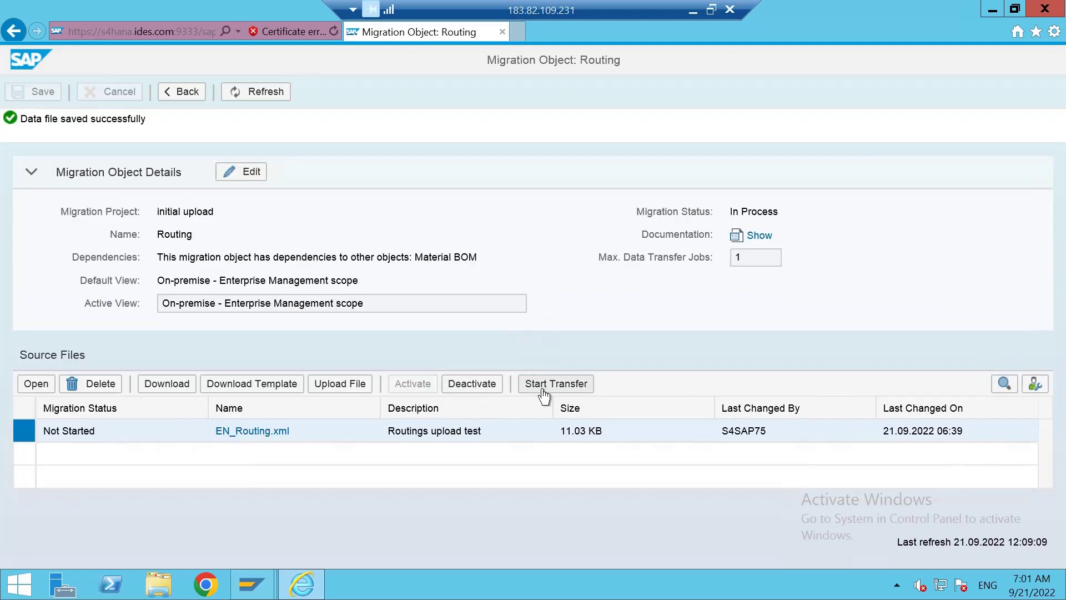
left_click(251, 177)
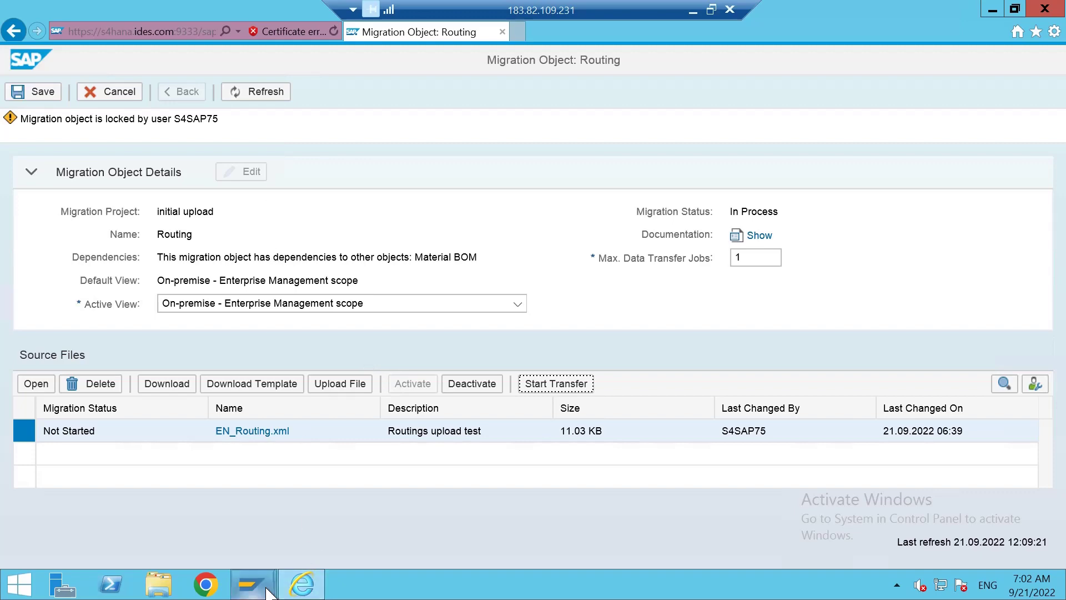
Return from SAP Easy Access to the Routing migration object page and refresh it.
mouse_move(269, 592)
left_click(337, 513)
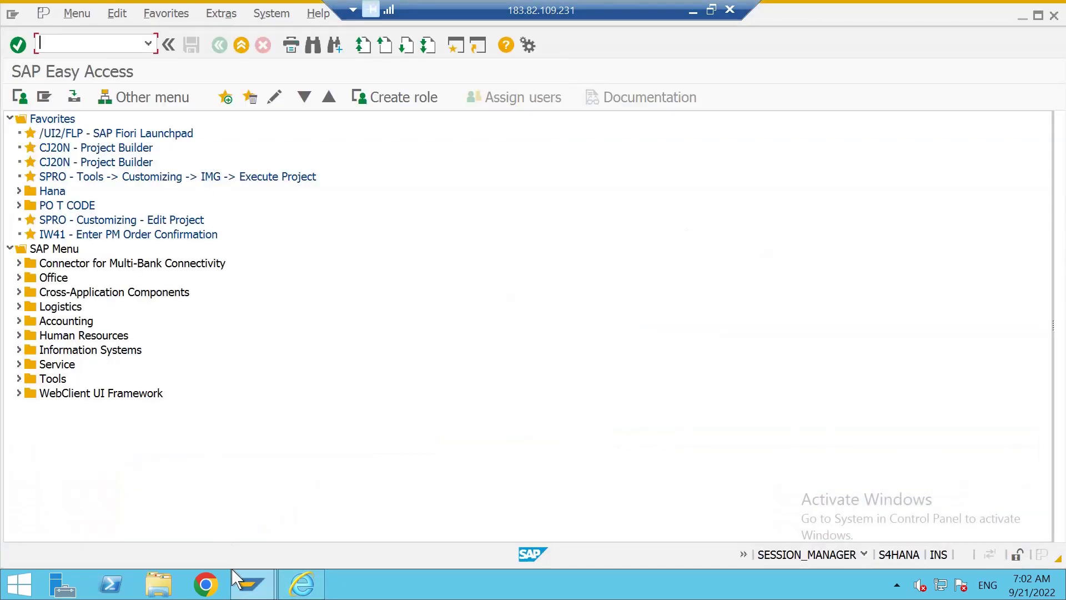
left_click(301, 584)
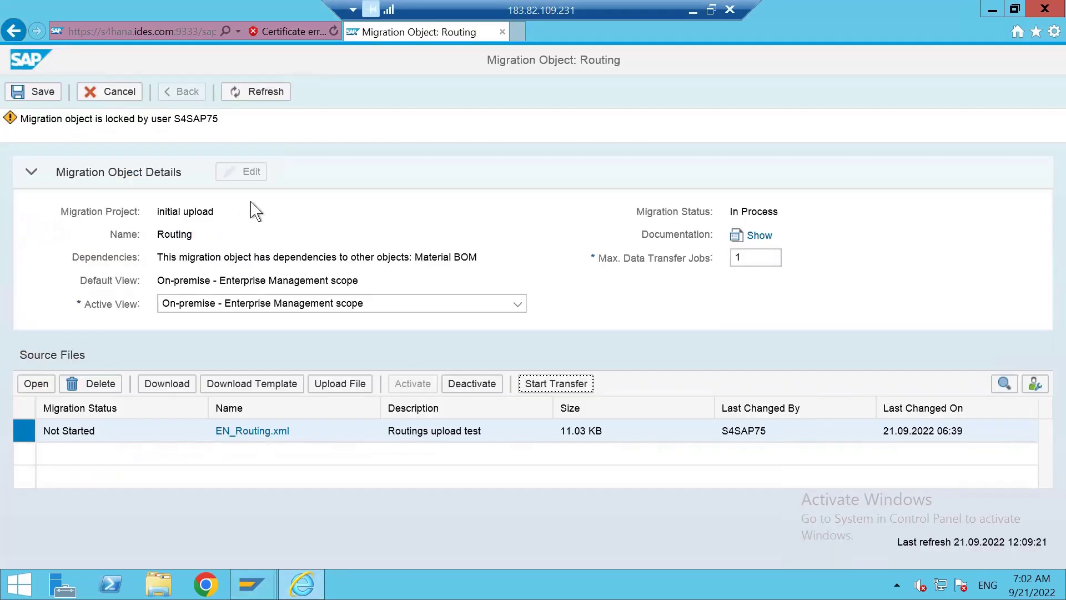
left_click(255, 102)
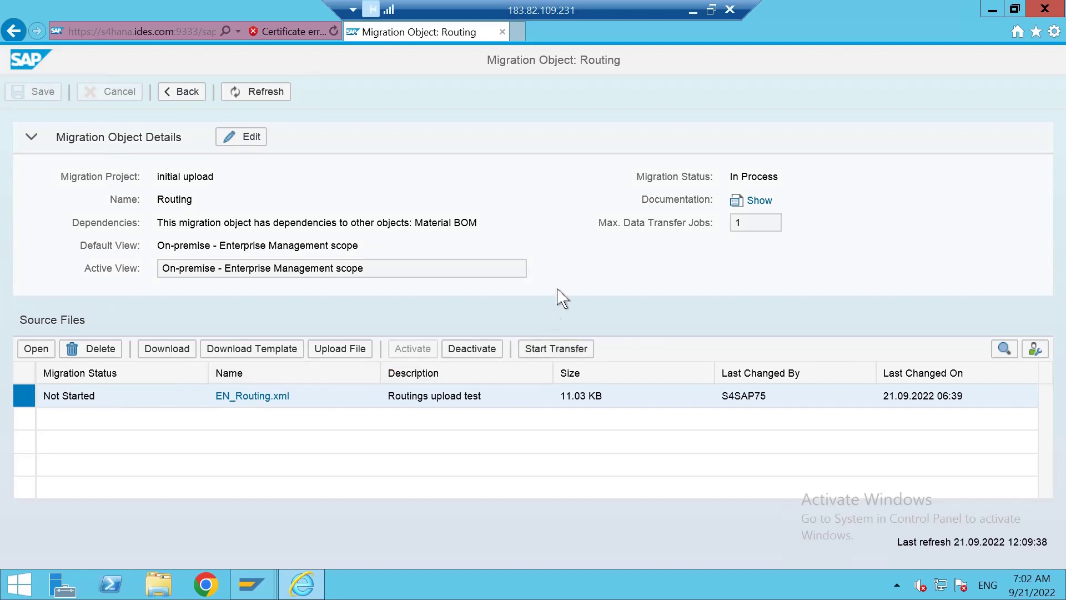
Start the EN_Routing.xml transfer and close the validation window once it reaches 100%.
left_click(556, 349)
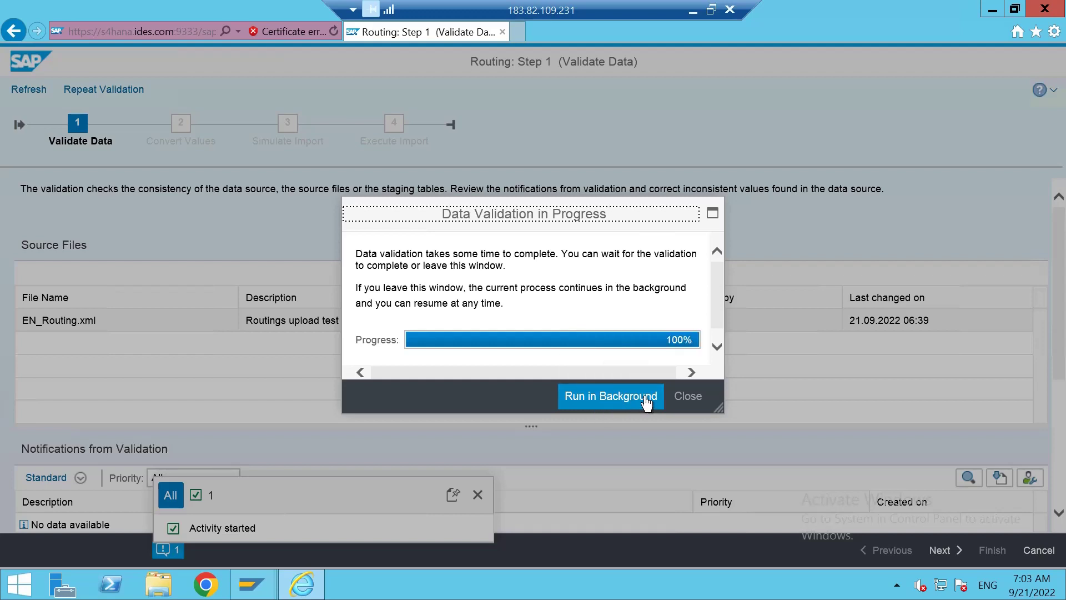
left_click(698, 403)
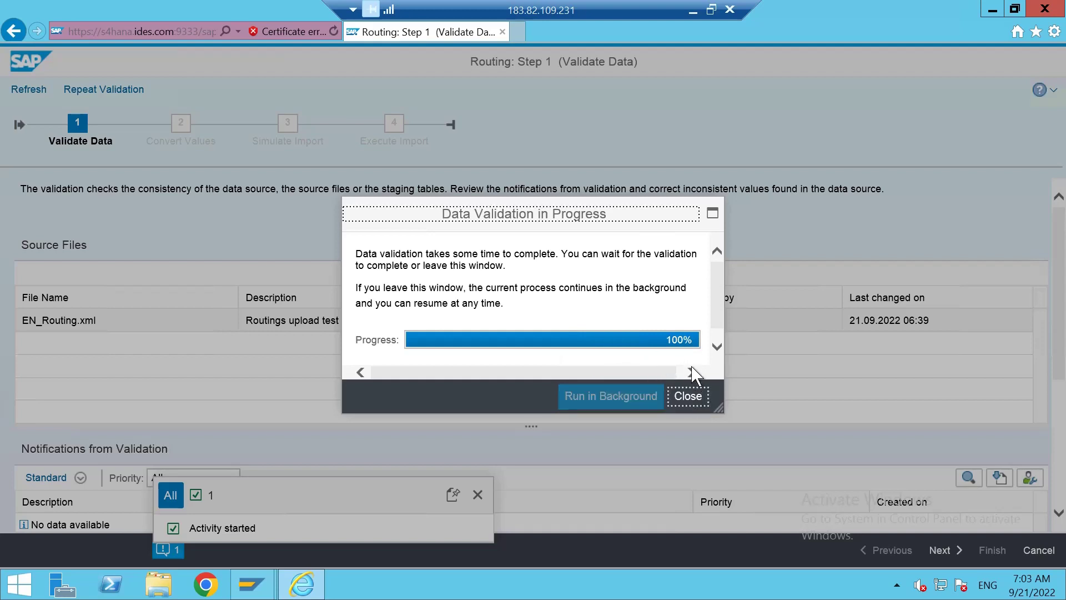
left_click(693, 406)
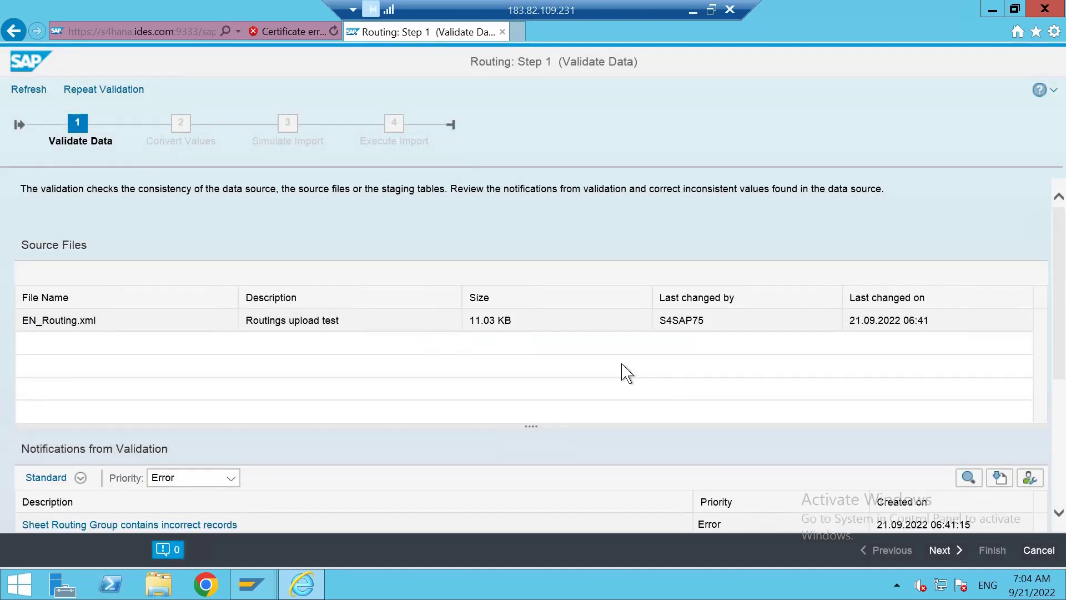
Scroll to the duplicate-key validation notifications, then open File Explorer from the taskbar.
scroll(345, 366, "down", 2)
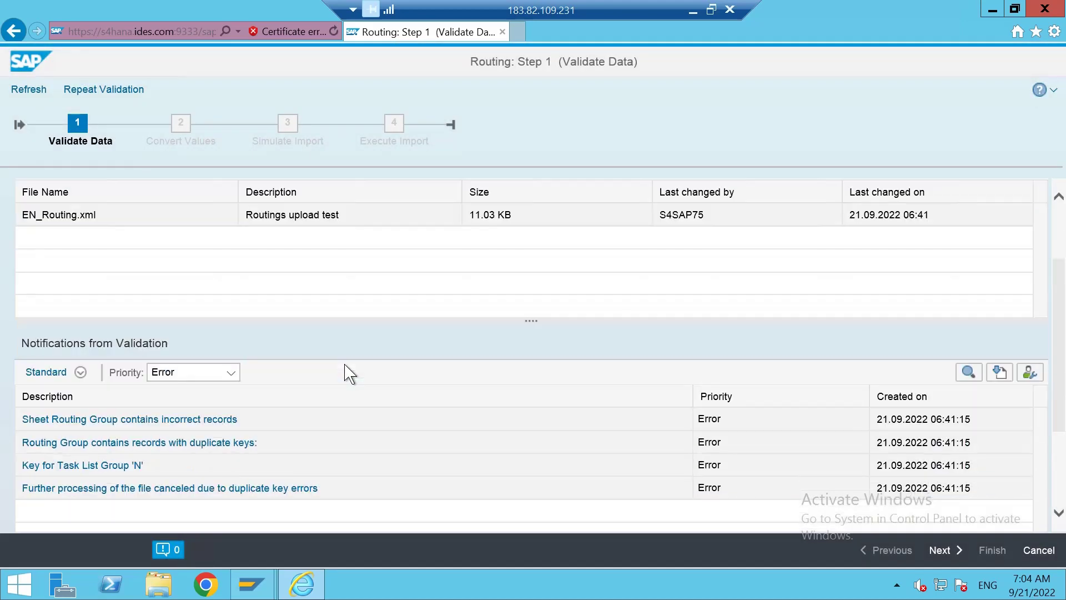
scroll(346, 374, "down", 1)
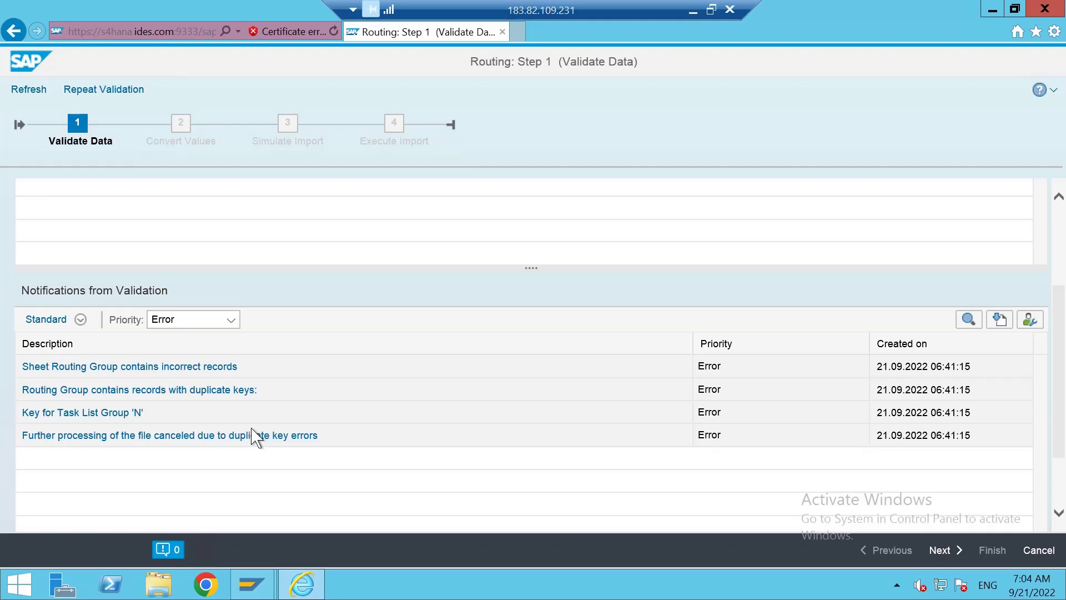
left_click(173, 590)
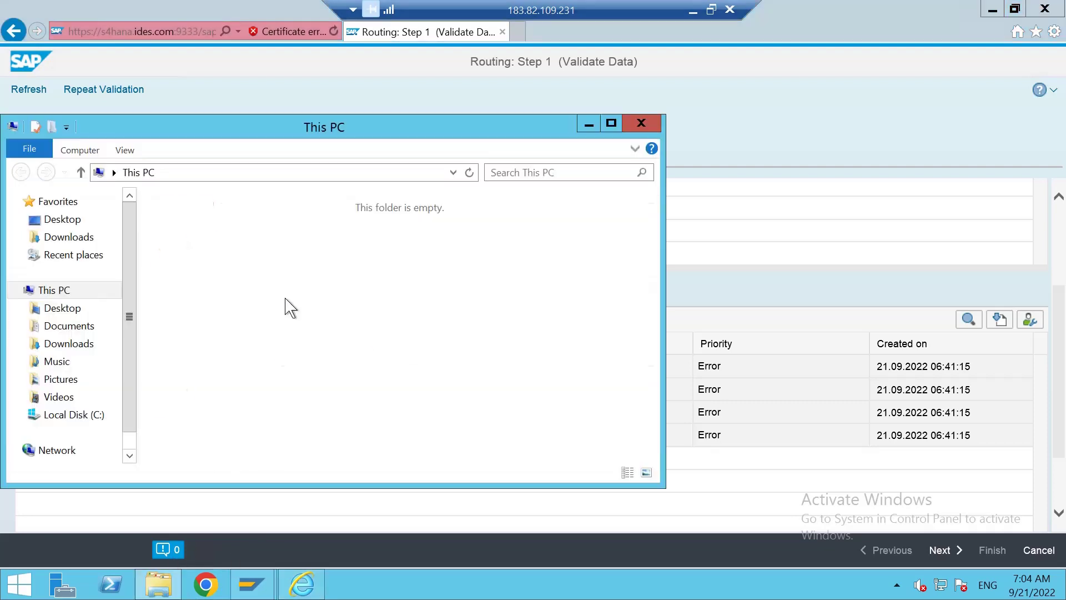
Open EN_Routing from the Downloads folder in Excel.
left_click(72, 423)
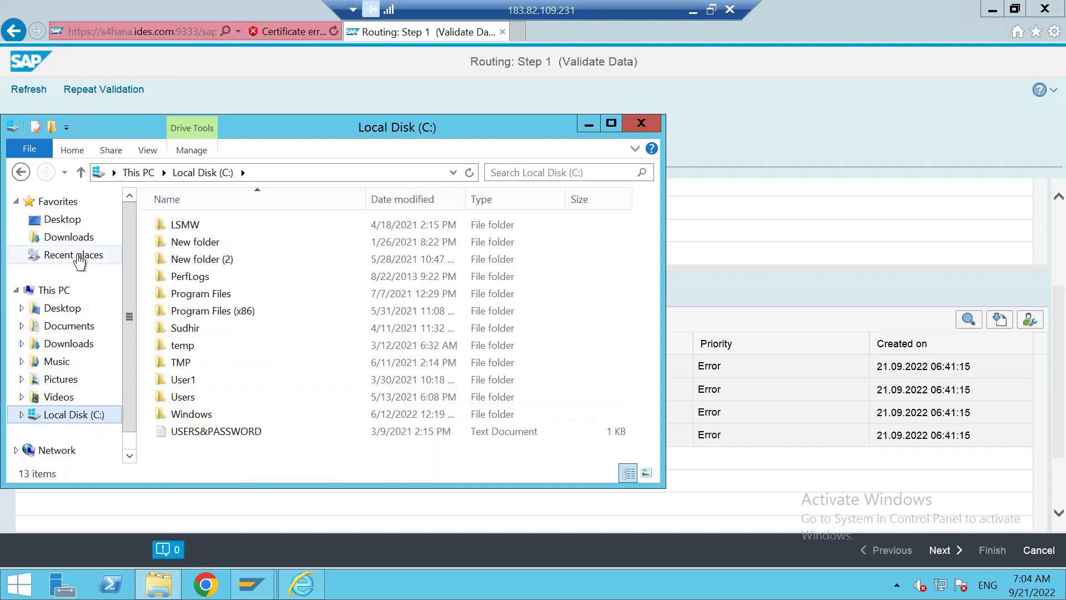
left_click(68, 238)
left_click(213, 398)
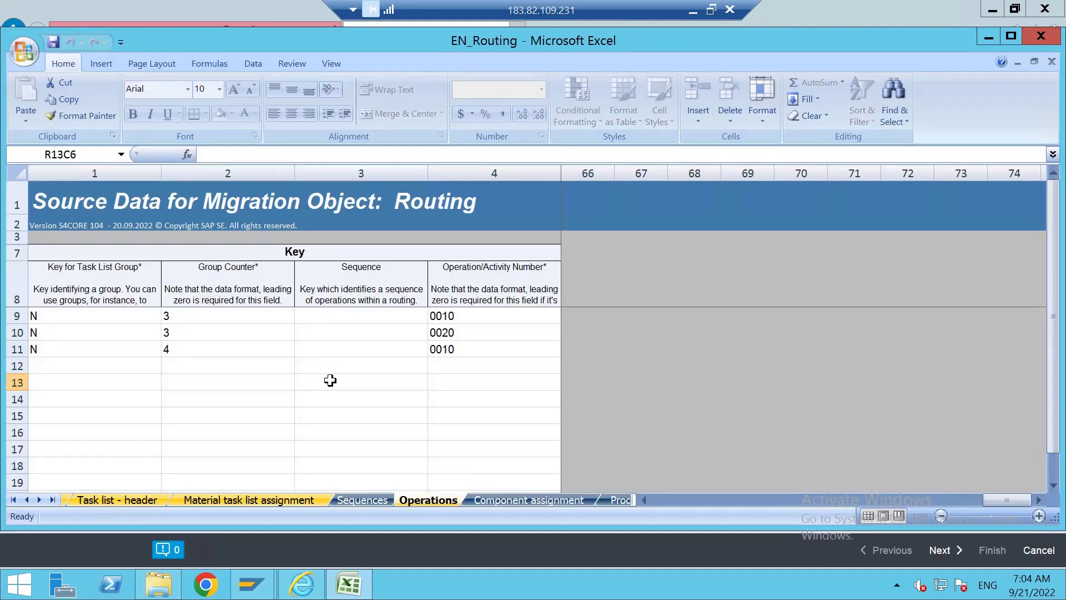
left_click(331, 380)
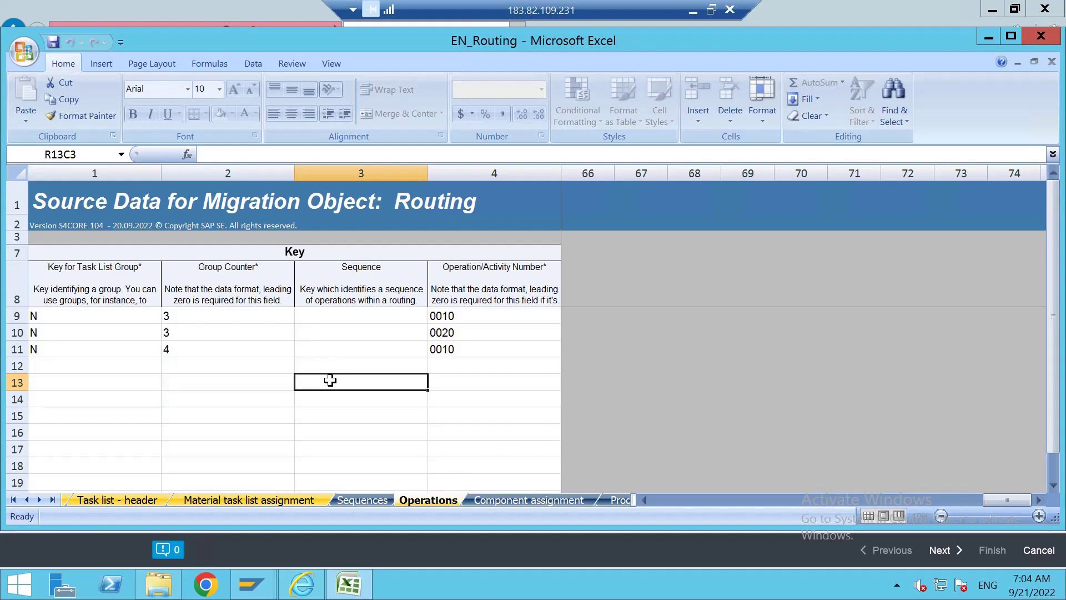
left_click(509, 393)
left_click(658, 501)
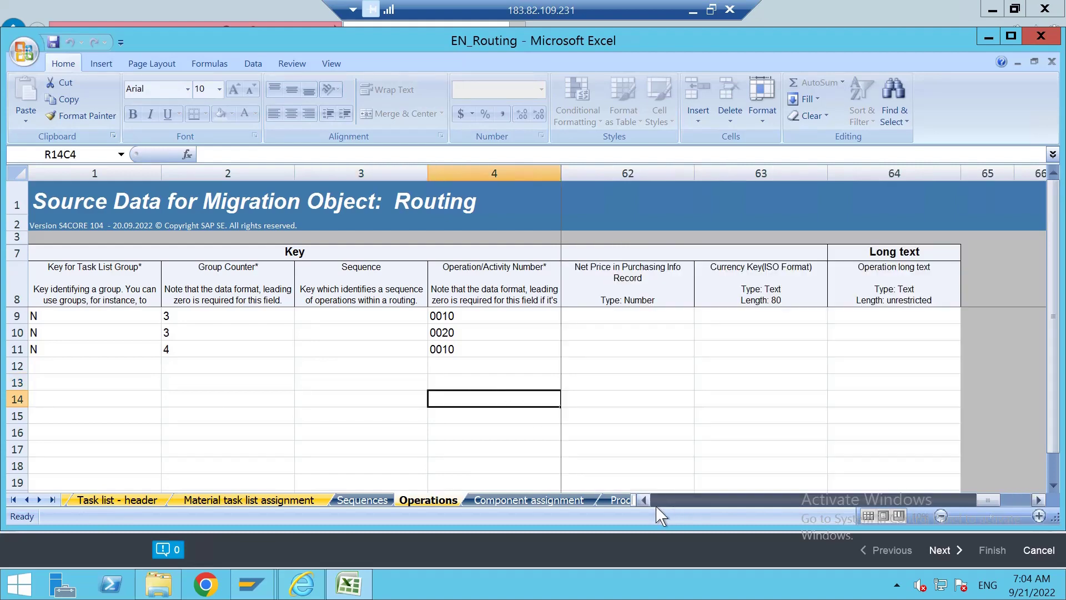
left_click_drag(658, 502, 657, 508)
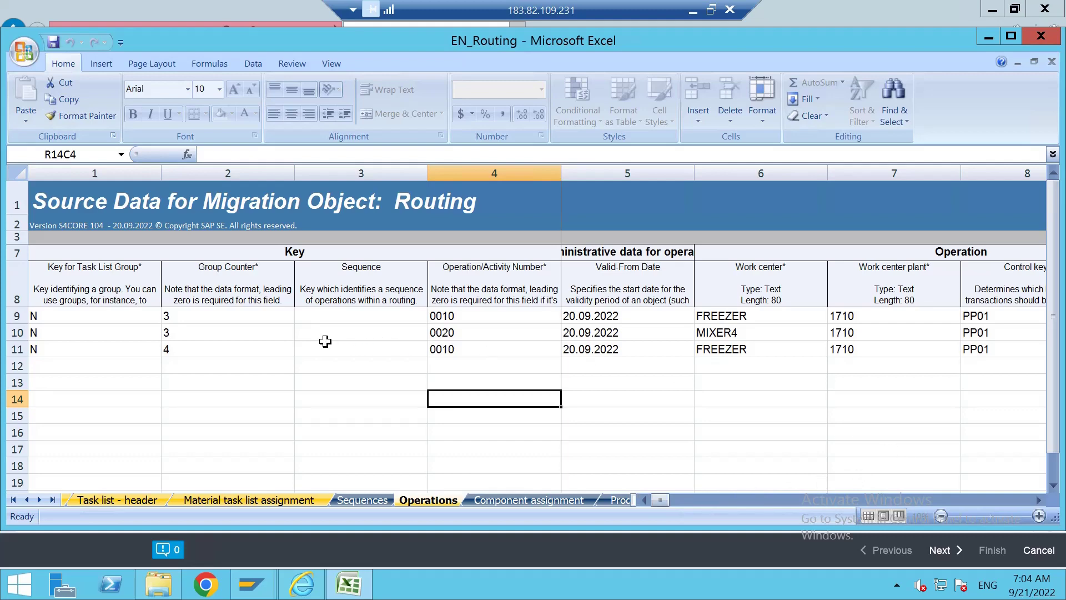
left_click(14, 499)
On the Routing Group sheet, delete the duplicate N key in row 10.
left_click(237, 500)
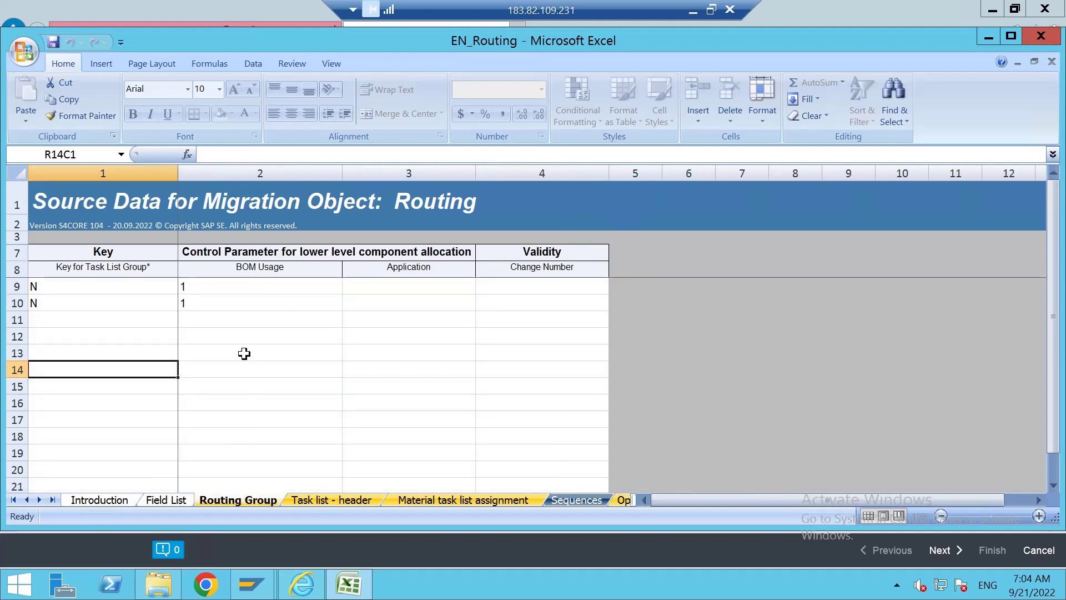
left_click(279, 356)
left_click(215, 304)
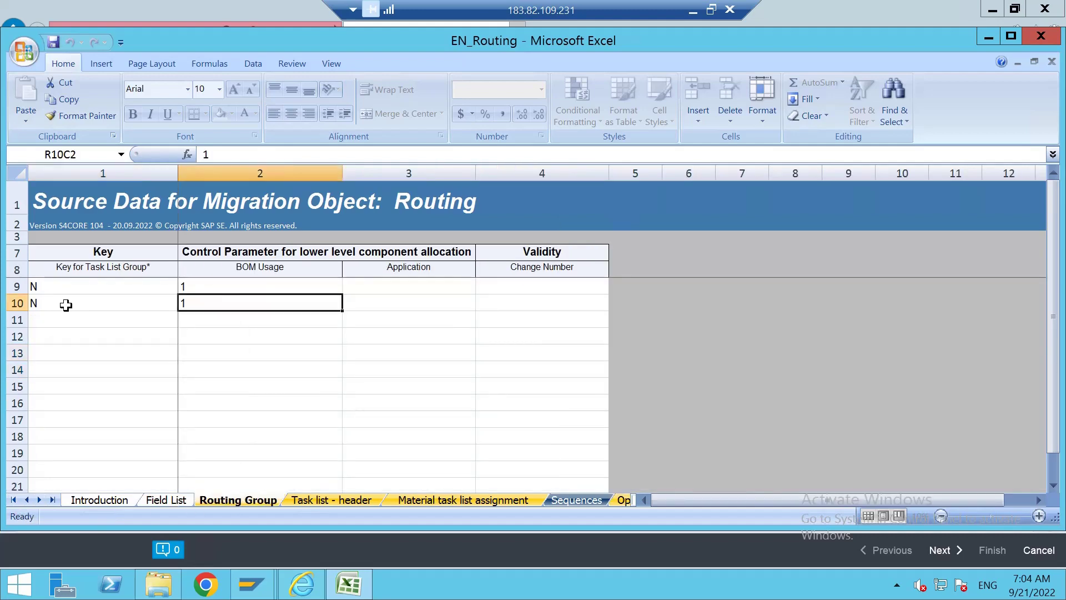
left_click(62, 306)
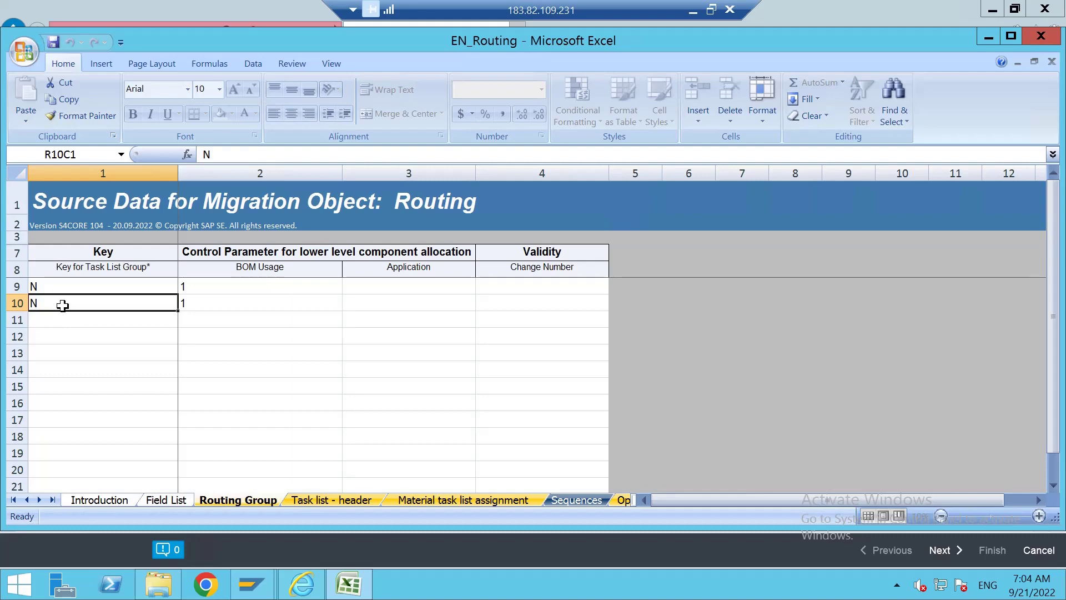
key("Delete")
left_click(206, 303)
left_click(191, 354)
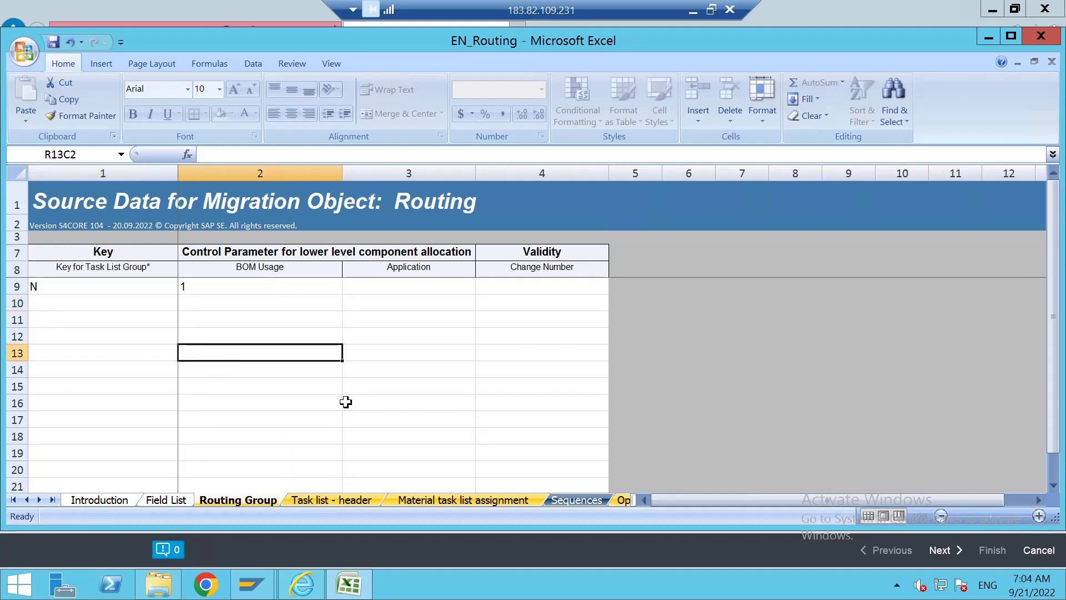
Check the Task list header, Material assignment, Sequences, Operations and Component sheets, then return to Routing Group.
left_click(315, 501)
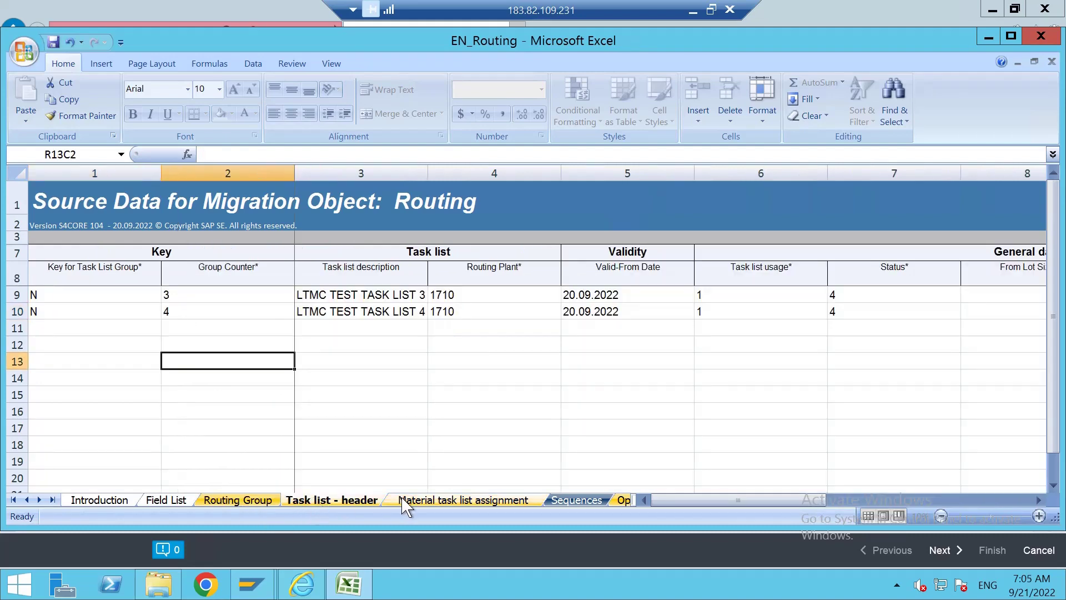
left_click(405, 500)
left_click(558, 502)
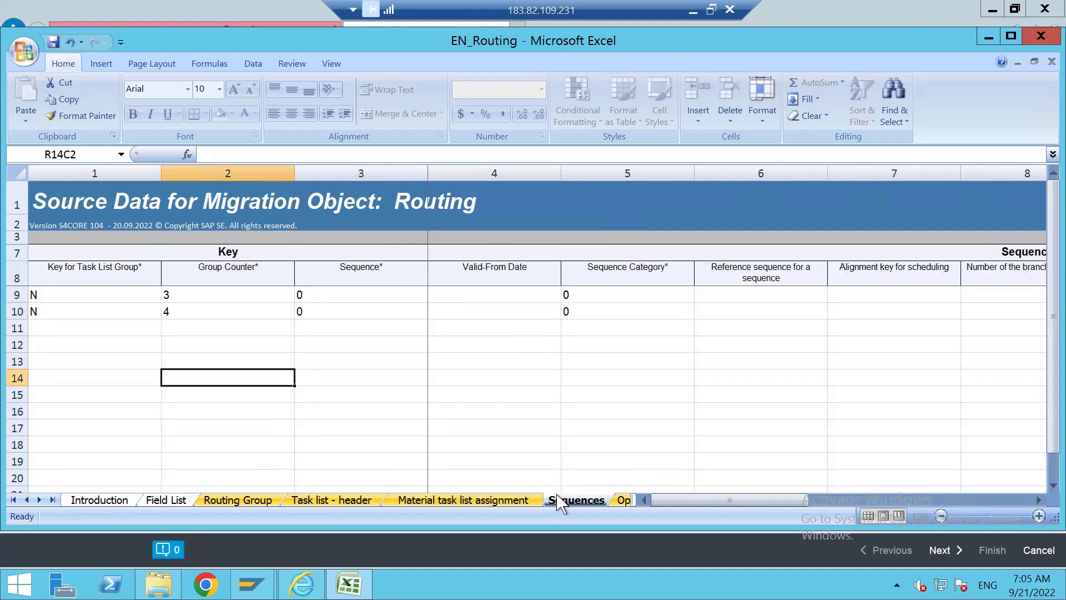
left_click(617, 502)
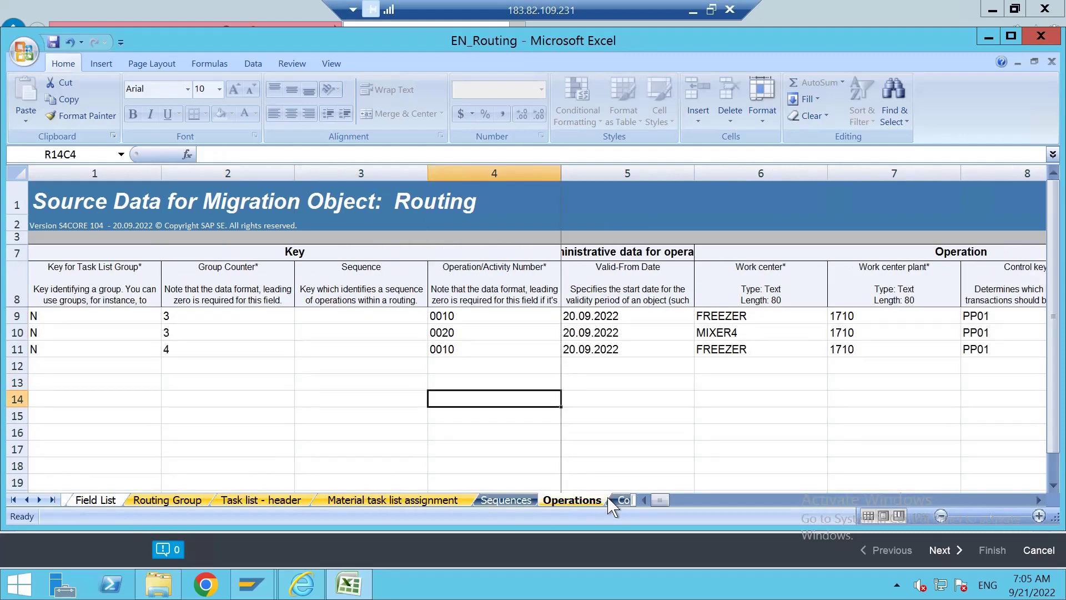
left_click(622, 501)
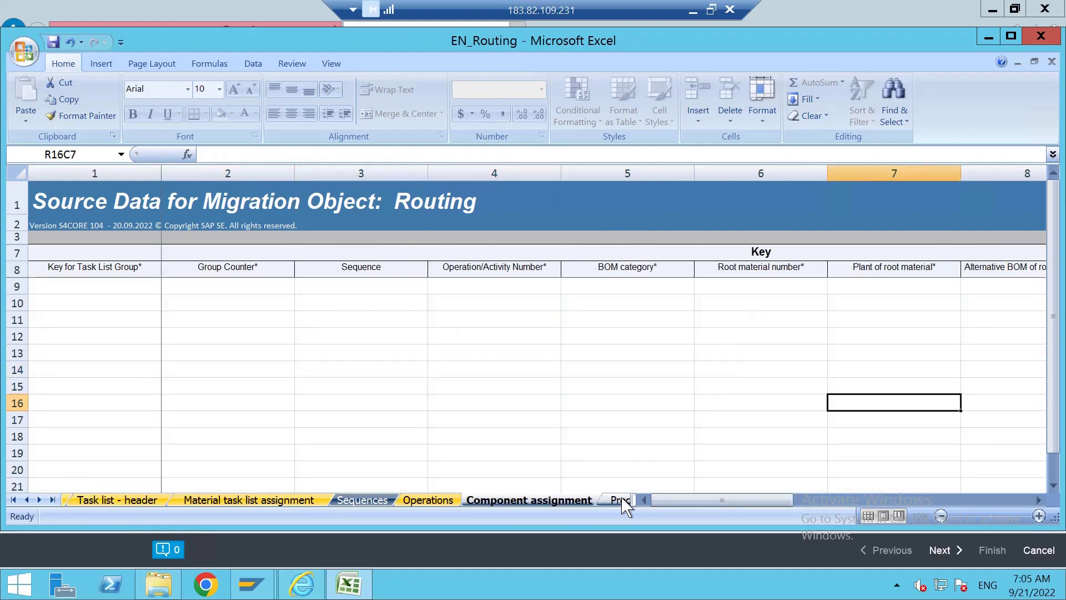
left_click(84, 500)
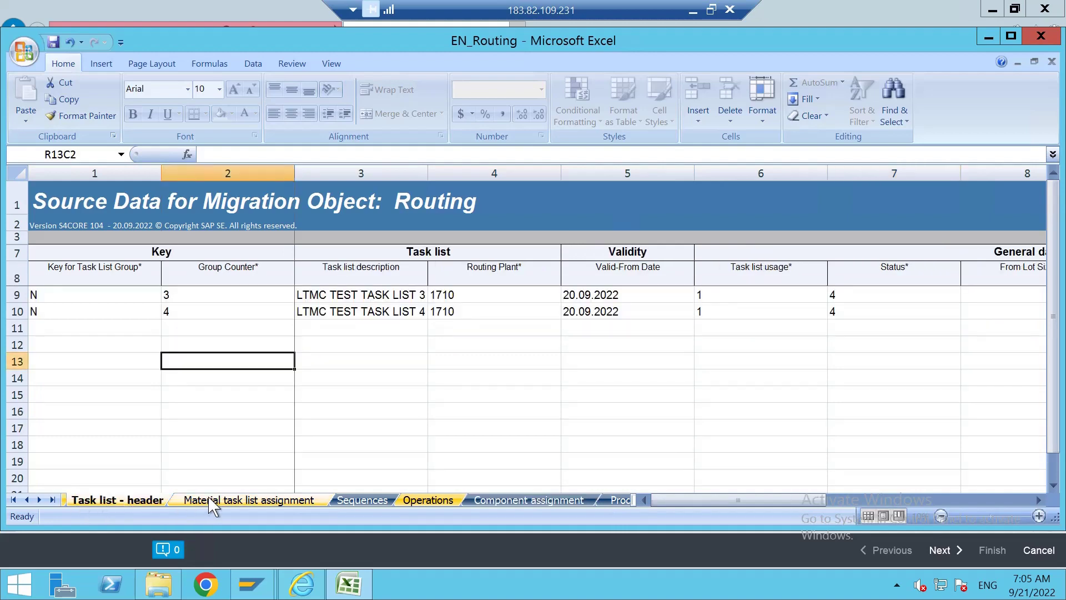
left_click(27, 499)
left_click(26, 500)
left_click(173, 499)
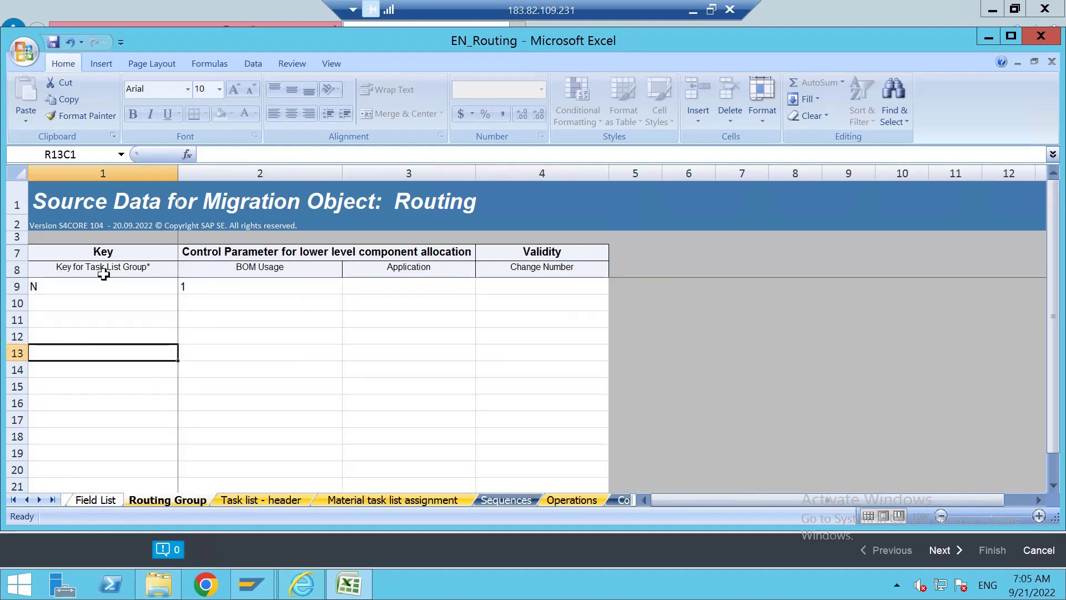
Save the workbook in XML Spreadsheet 2003 format and close Excel.
left_click(53, 43)
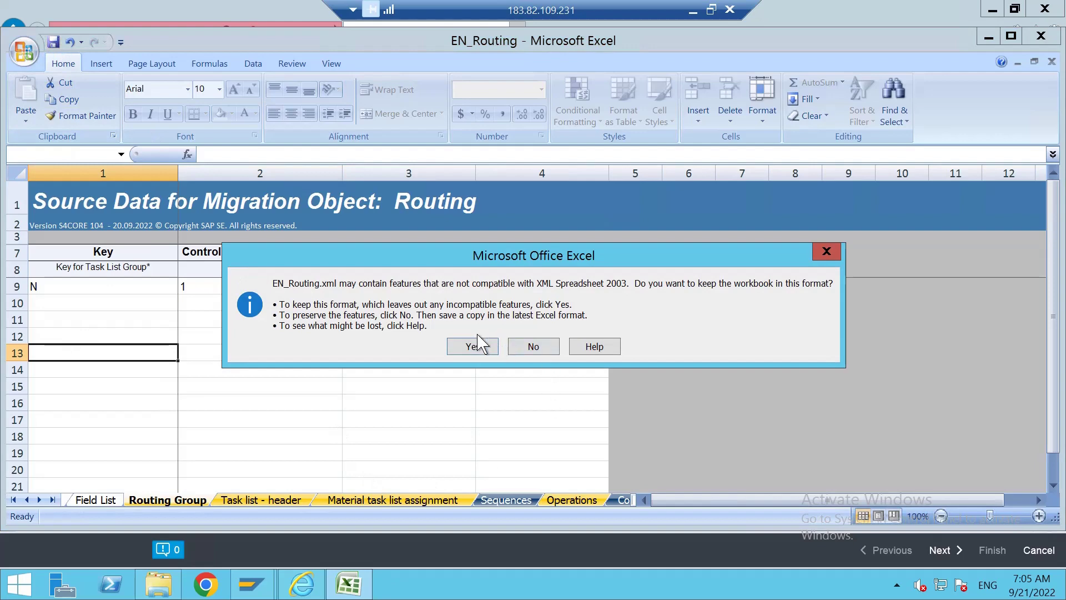
left_click(472, 346)
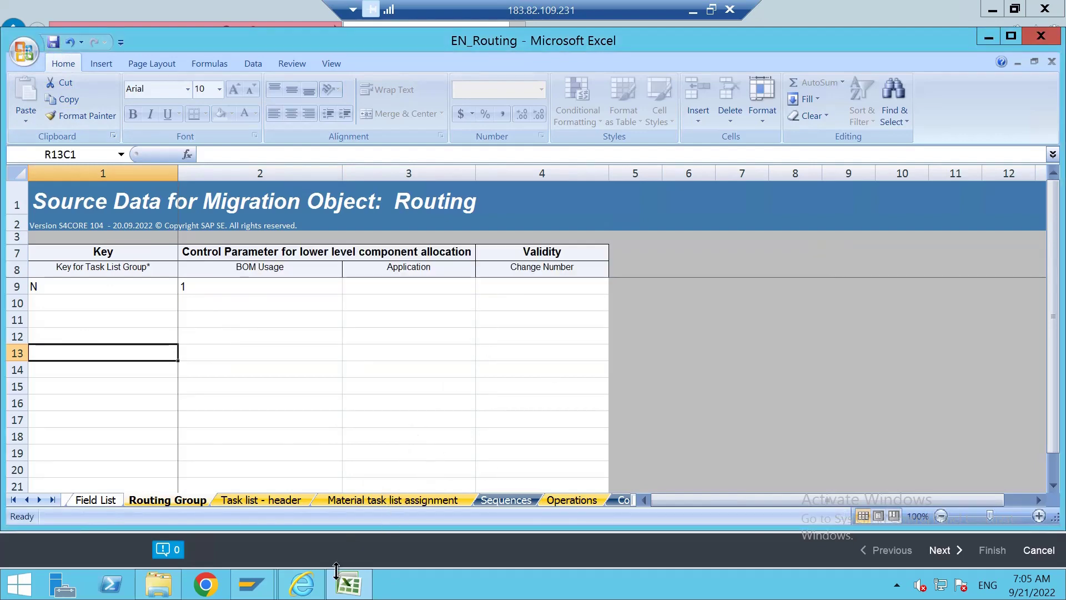
left_click(1040, 36)
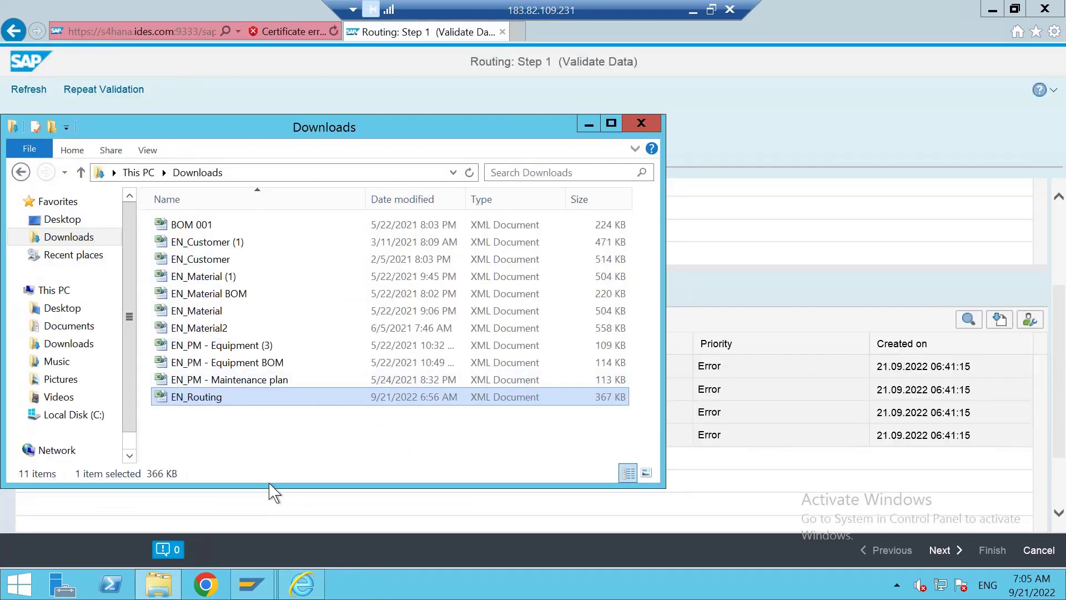
Close the Downloads window, rerun the Routing validation and dismiss its progress dialog.
left_click(640, 124)
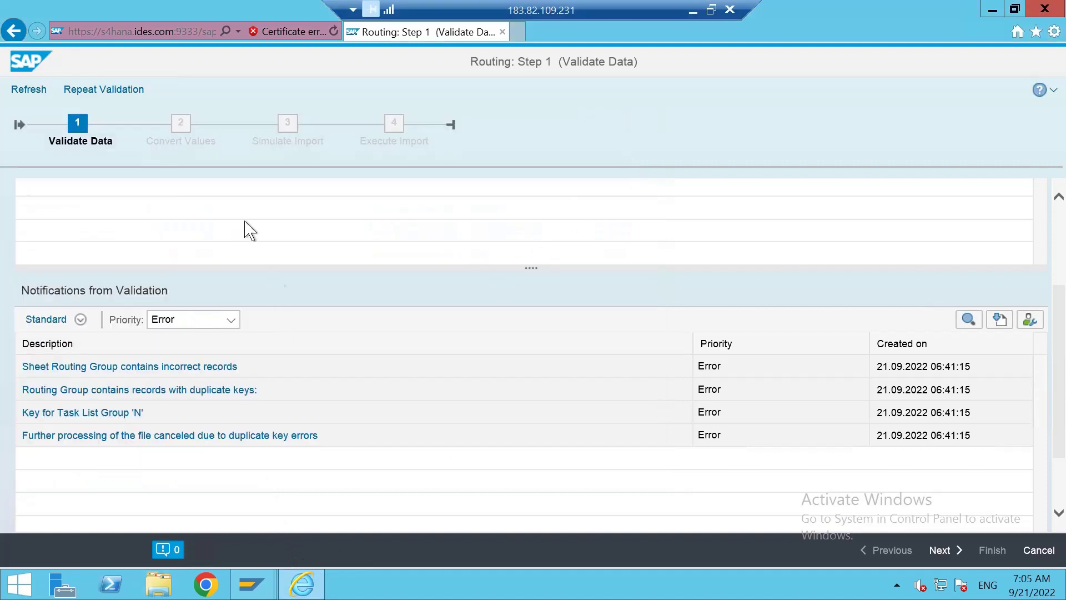
left_click(43, 90)
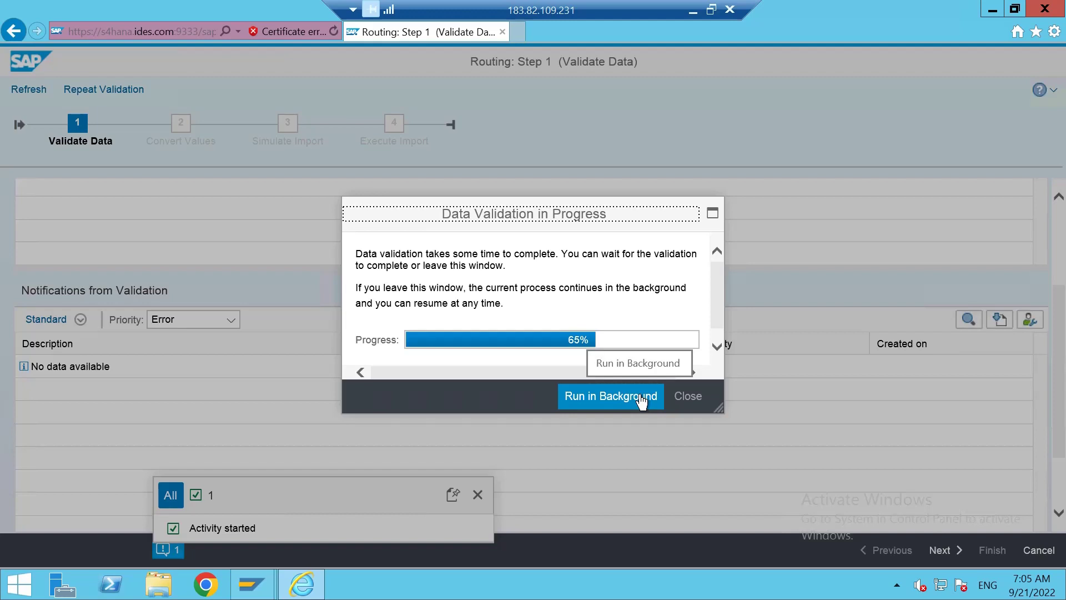
left_click(688, 399)
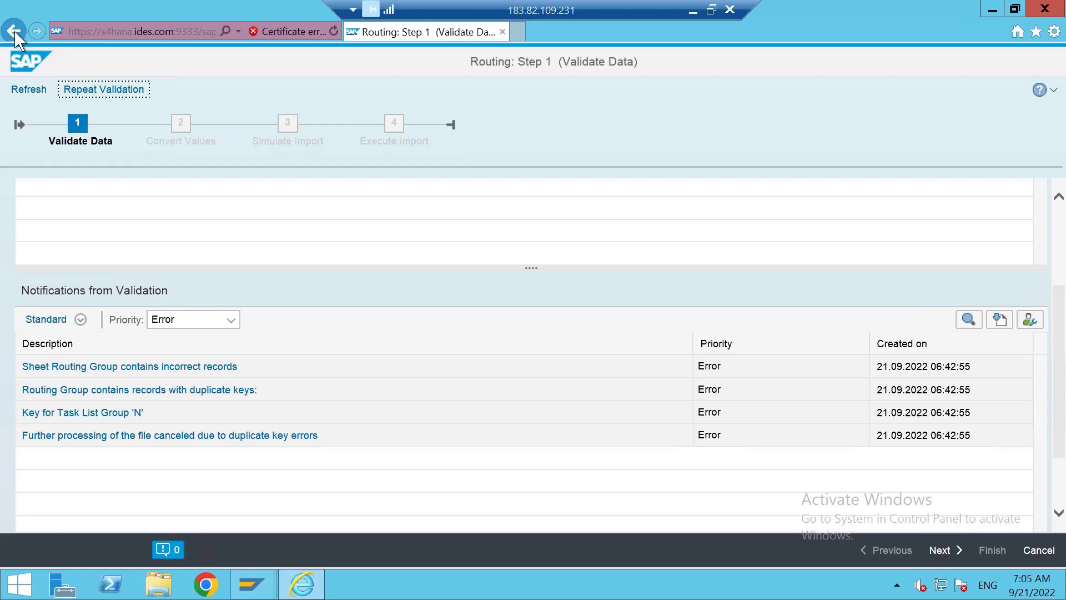
Open the LTMC_MATERIALMASTER_11MAY migration project from the project list.
left_click(17, 96)
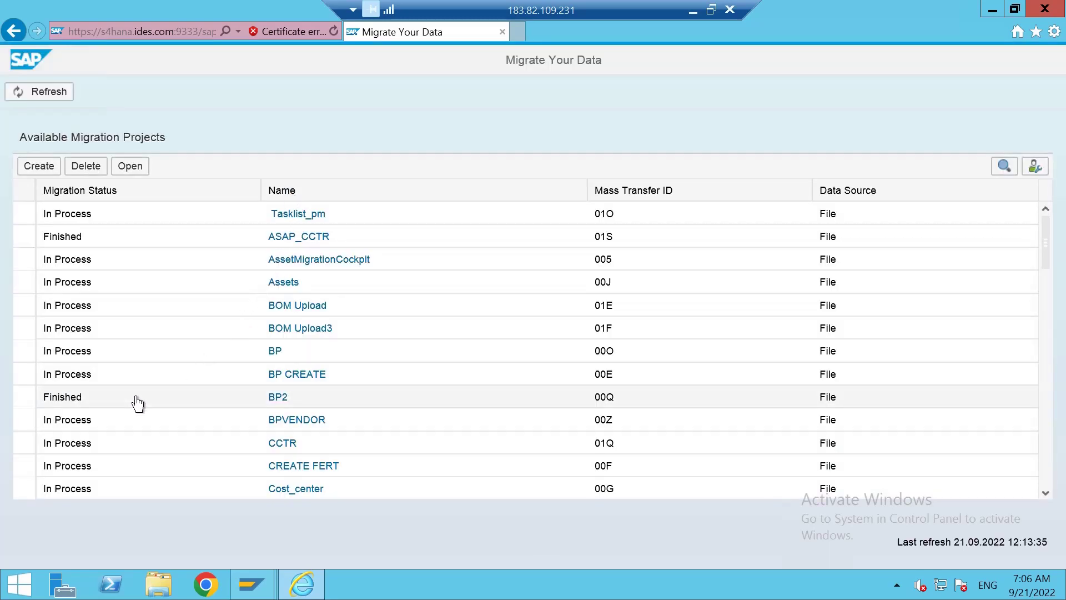
scroll(142, 406, "down", 3)
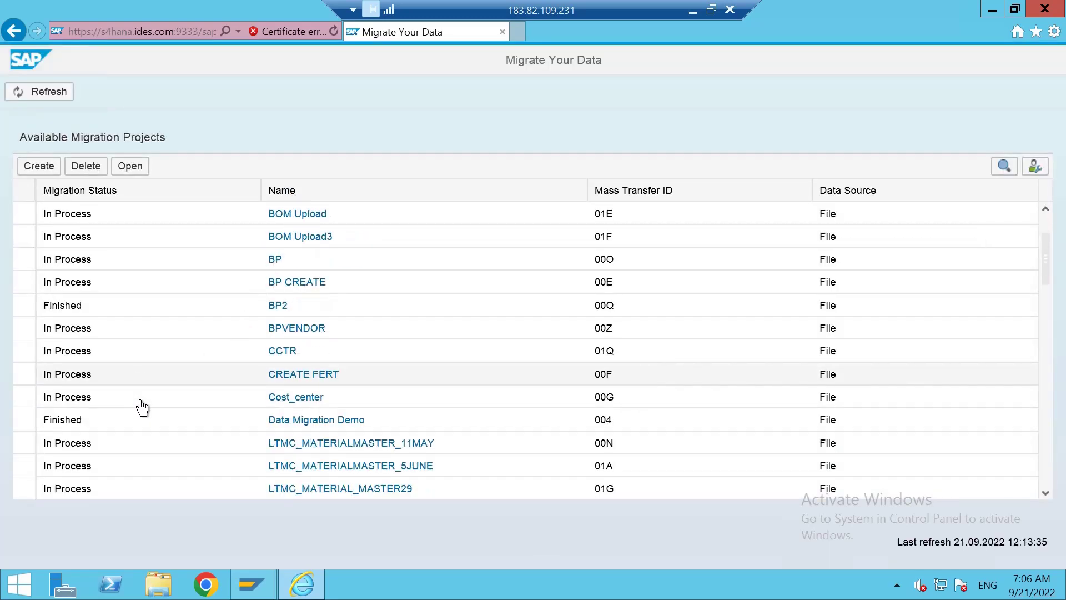
scroll(104, 416, "down", 2)
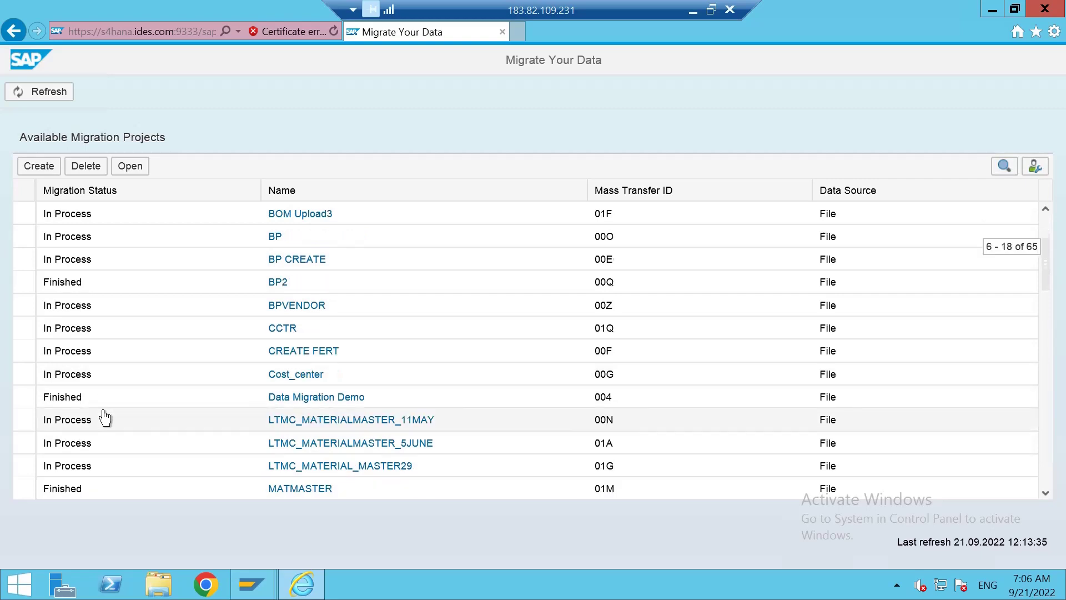
scroll(103, 420, "down", 1)
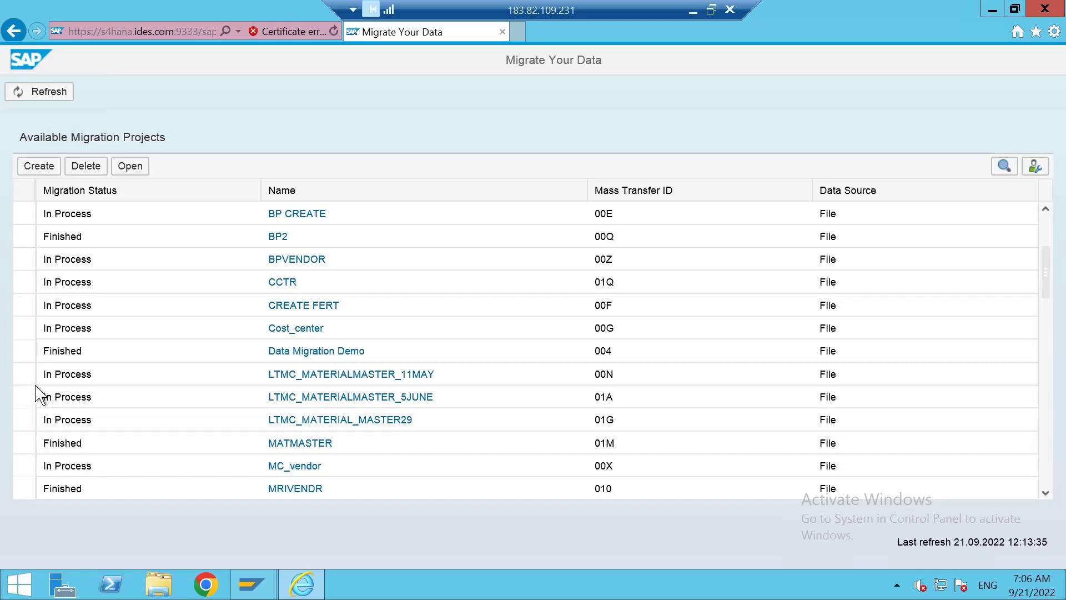
left_click(25, 374)
left_click(130, 168)
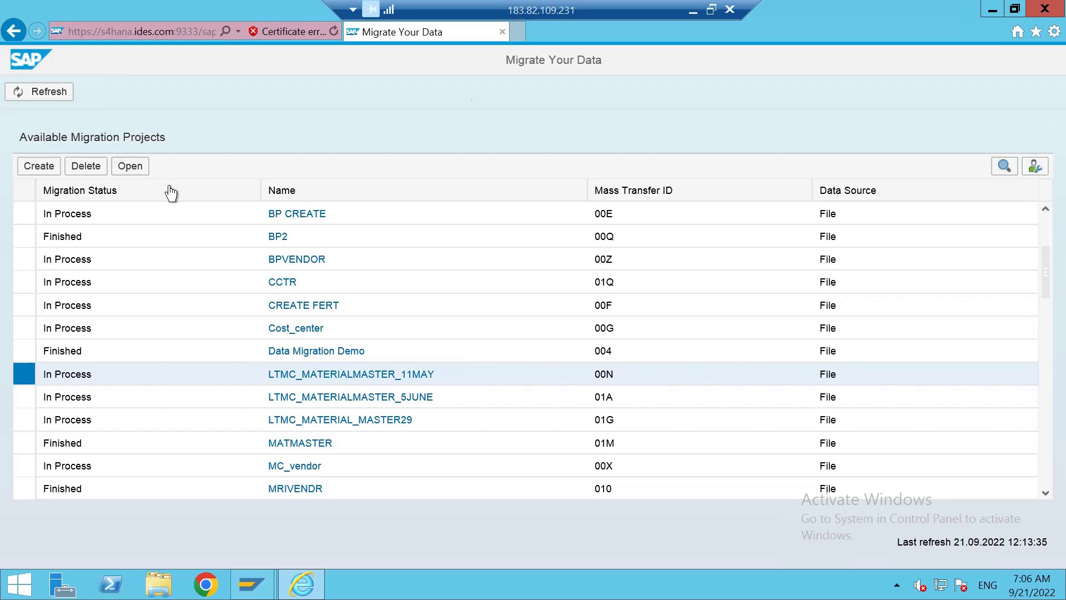
Select the Routing migration object in the project's Migration Objects list.
scroll(331, 422, "down", 3)
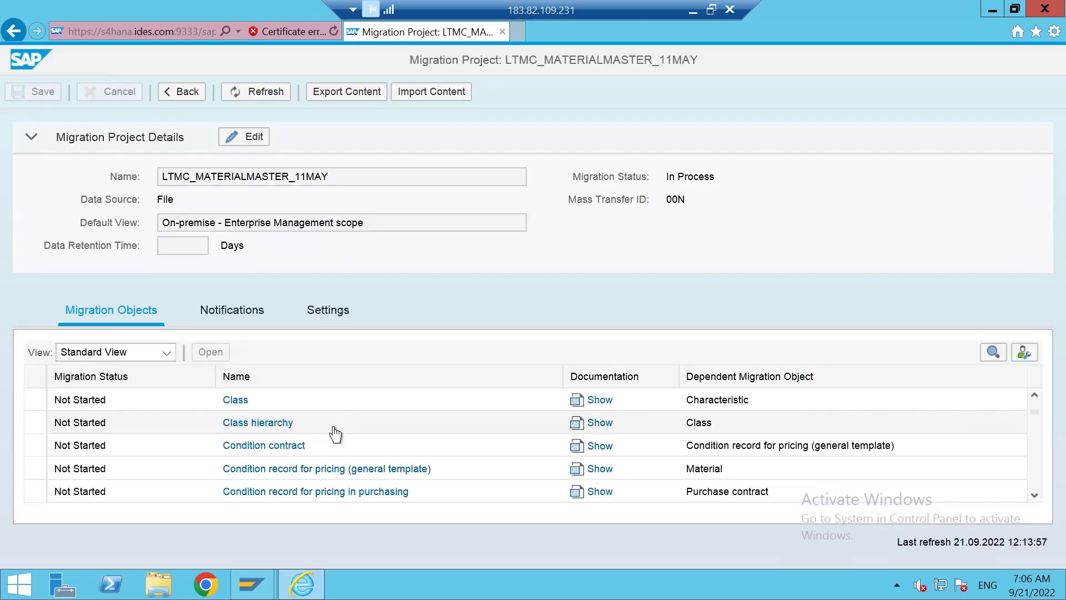
scroll(335, 434, "down", 5)
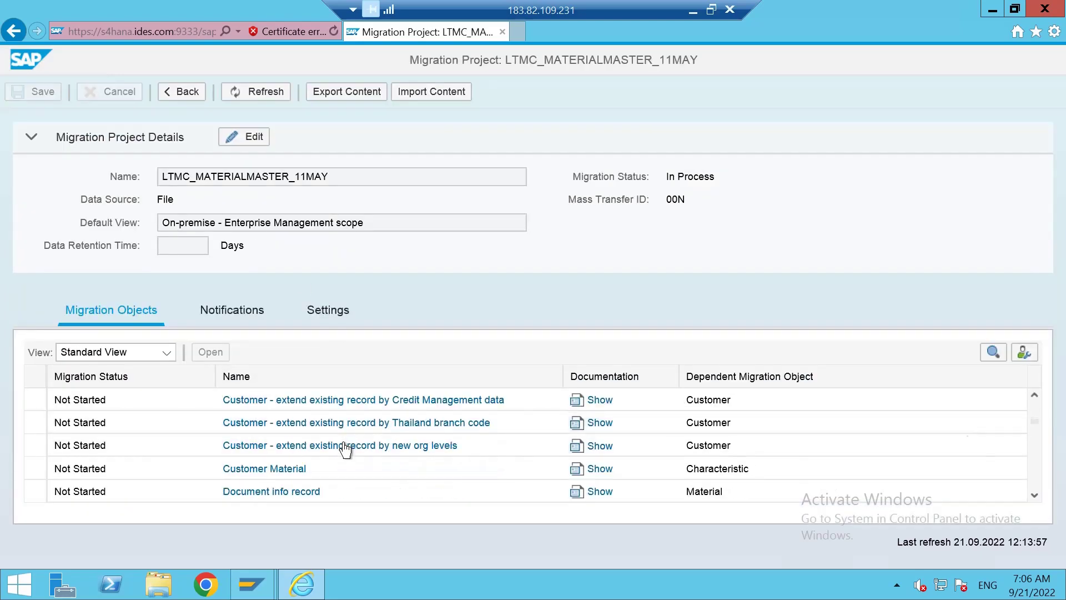
scroll(345, 448, "down", 10)
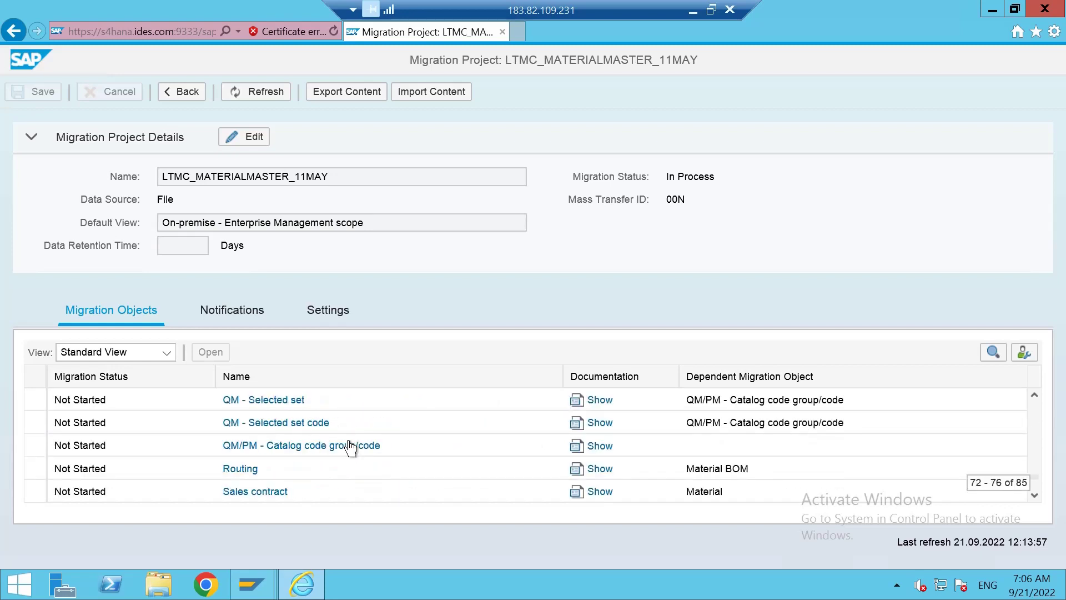
scroll(350, 445, "down", 2)
scroll(278, 443, "up", 1)
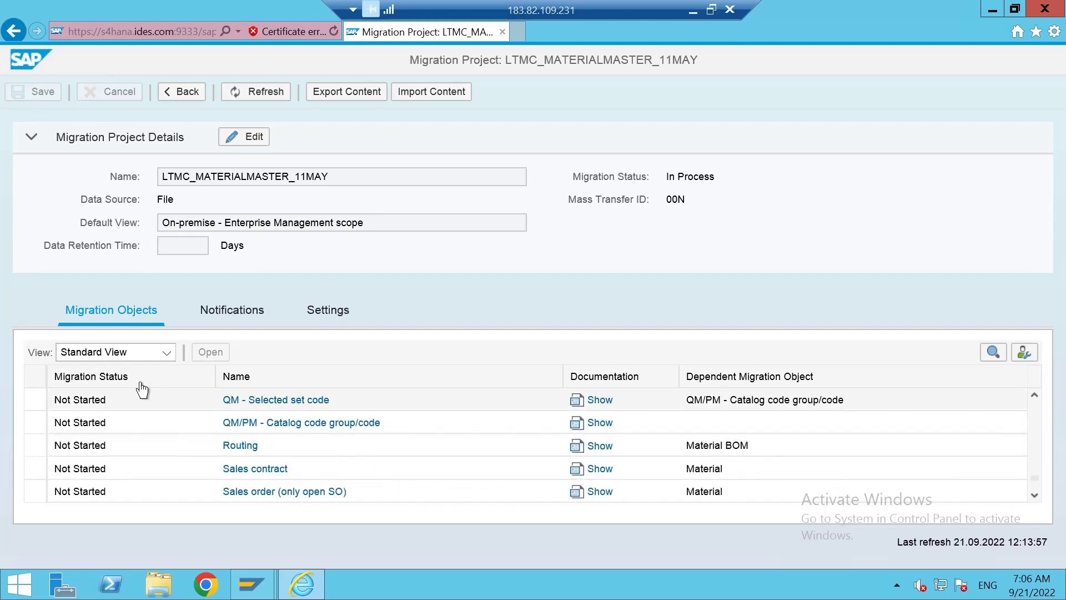
left_click(33, 445)
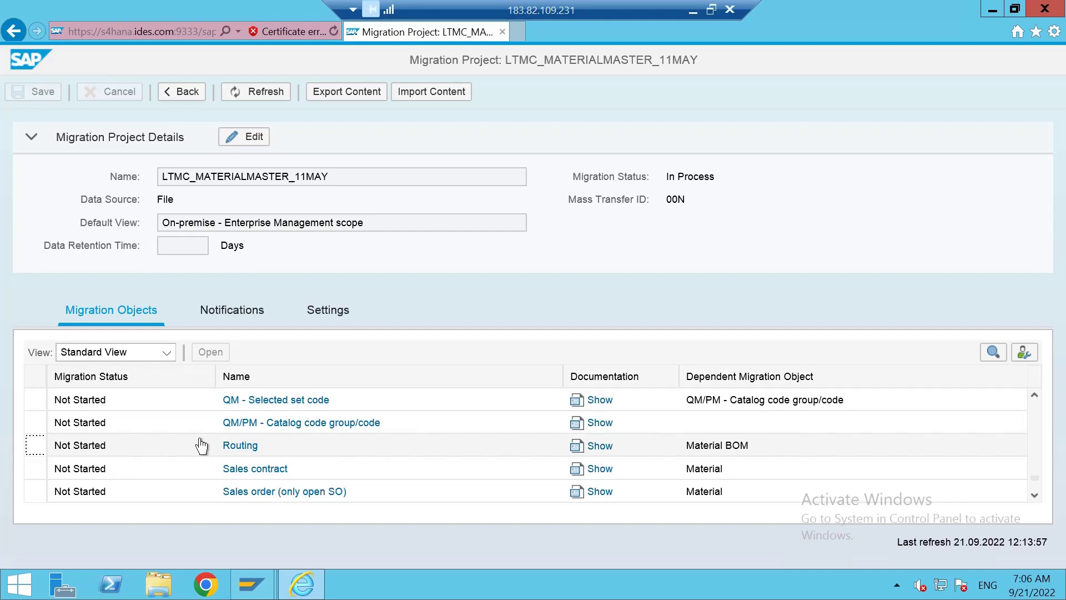
left_click(275, 446)
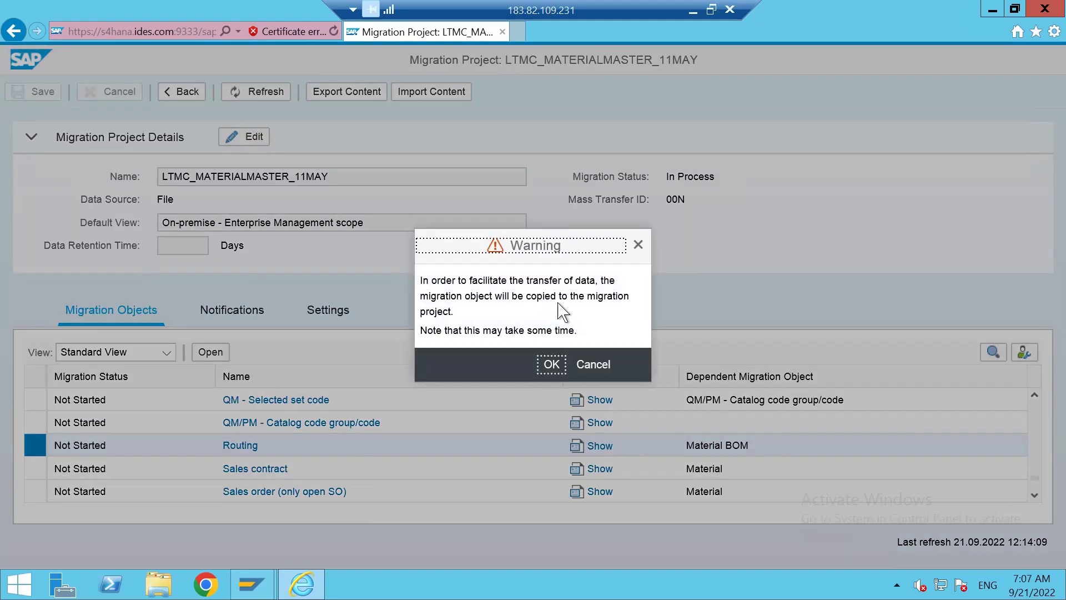
Confirm copying the Routing object into the LTMC_MATERIALMASTER_11MAY project.
left_click(552, 364)
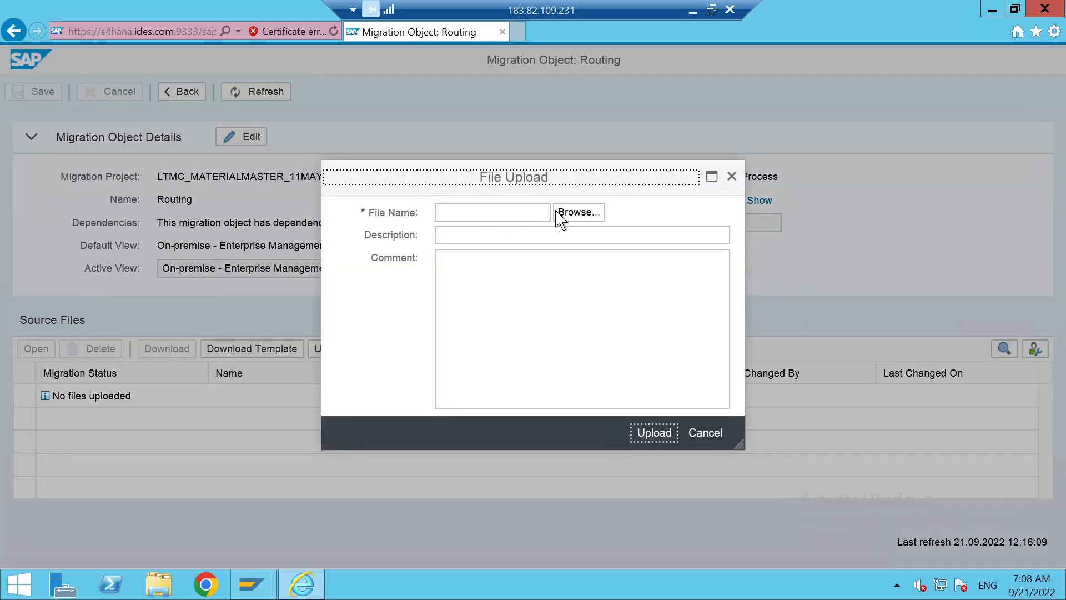
Choose EN_Routing from Downloads as the source file, describe it as 'test routings', and upload it.
left_click(558, 217)
left_click(239, 292)
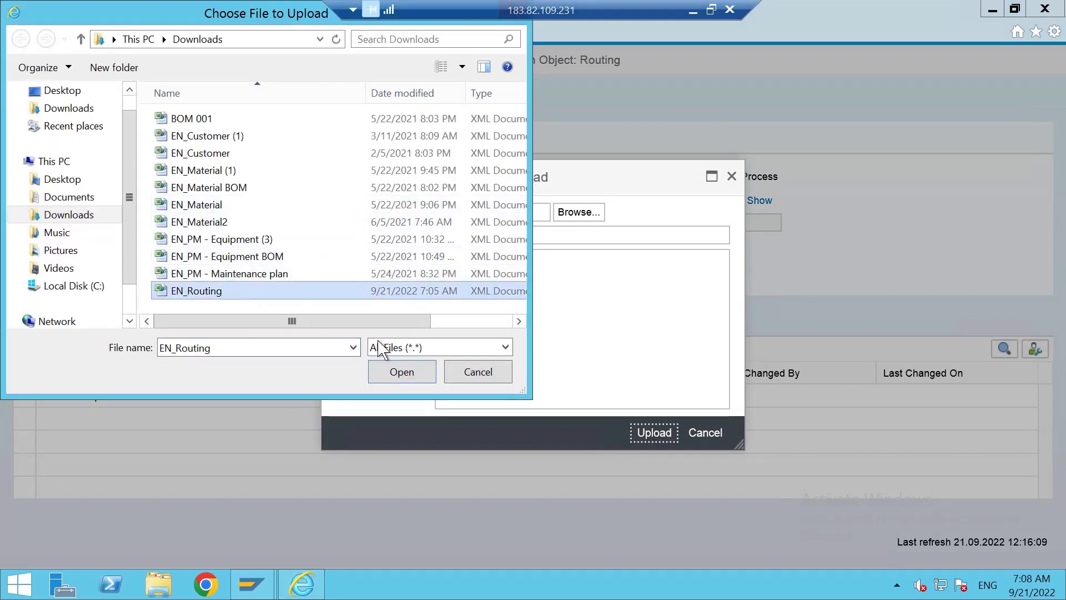
left_click(402, 372)
left_click(510, 235)
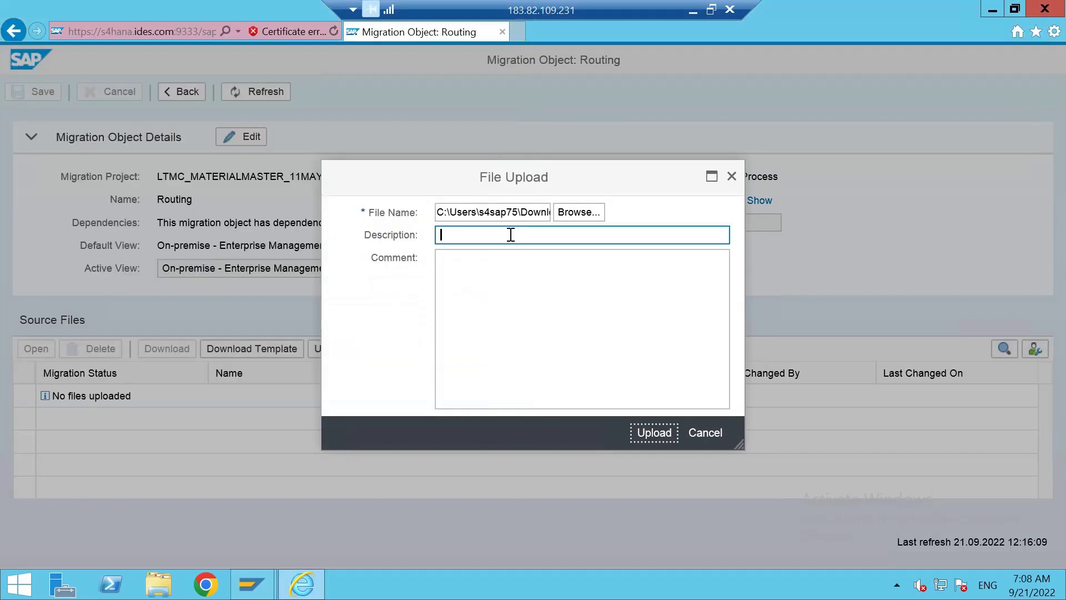
type("test")
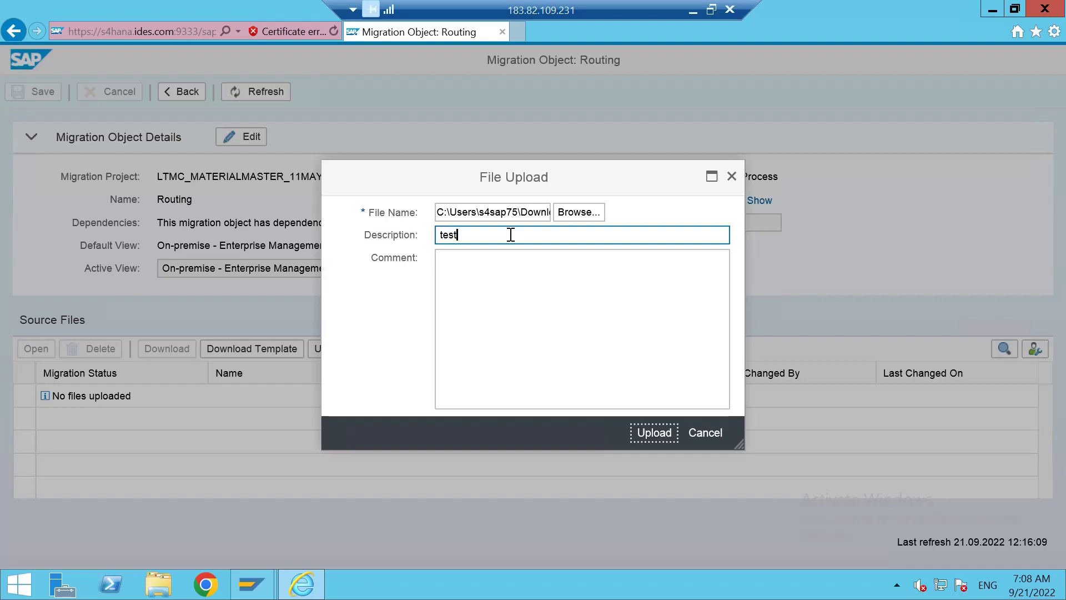
type(" routings")
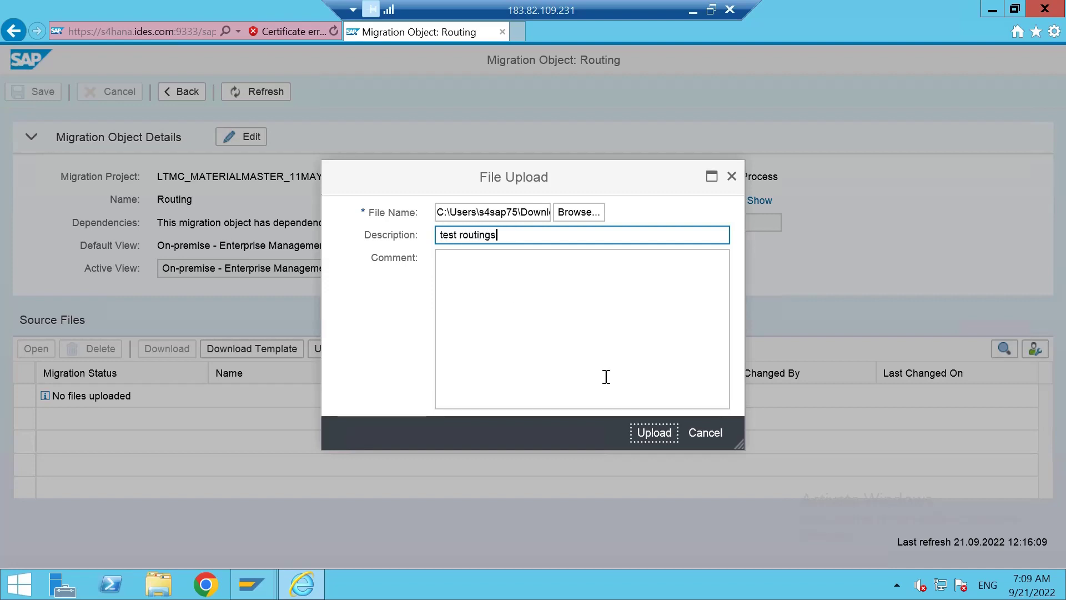
key("Tab")
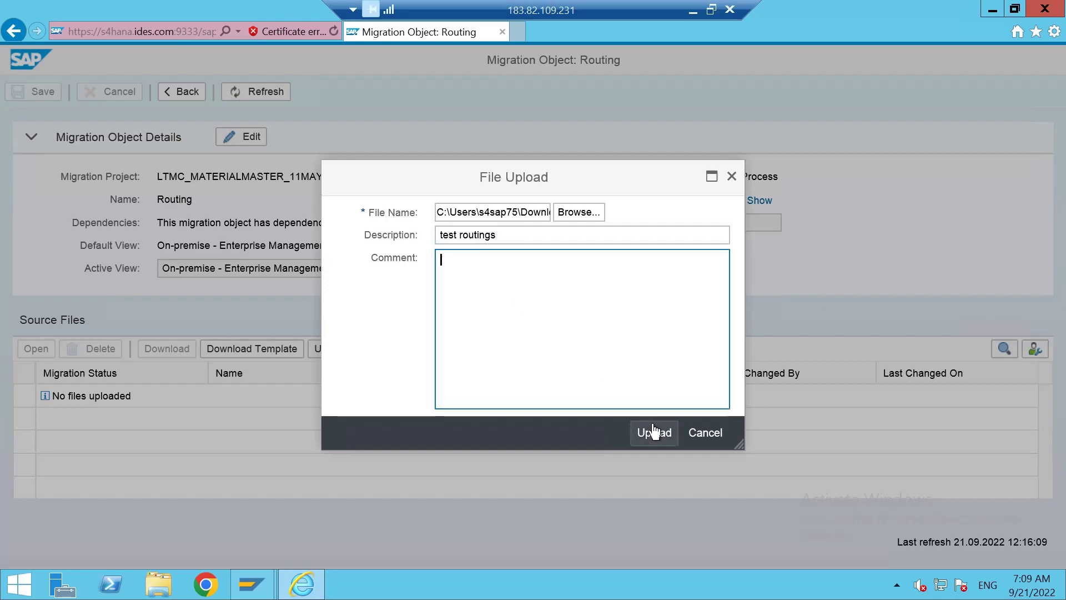
key("Tab")
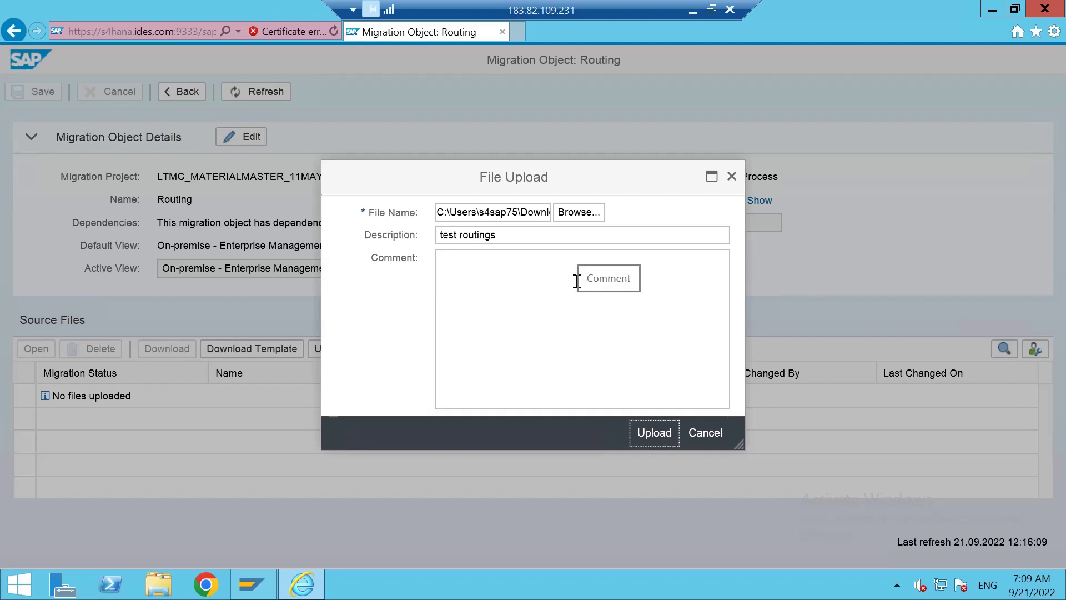
key("Return")
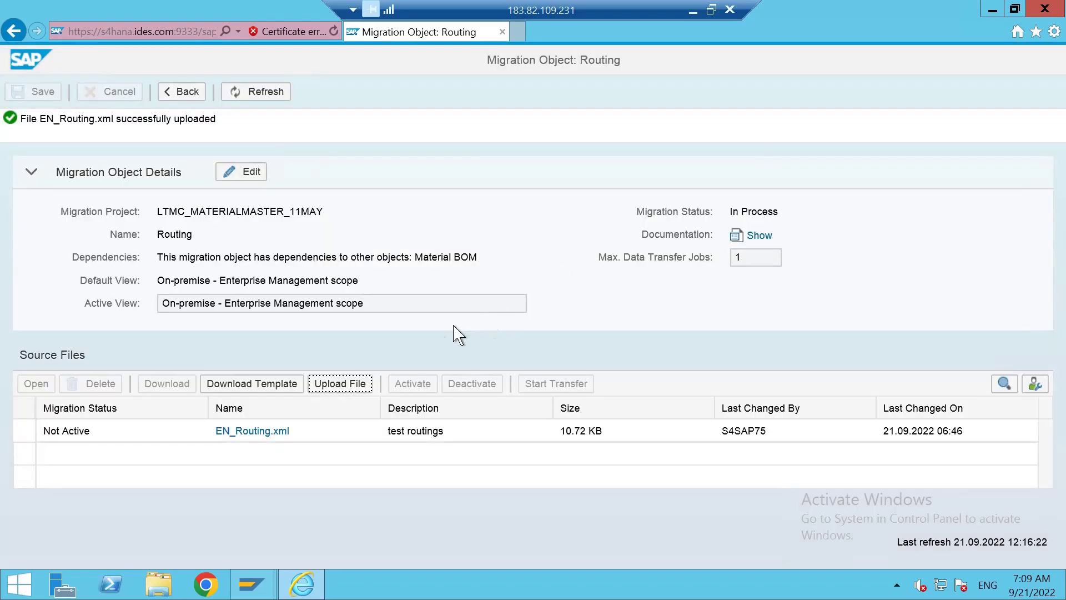
Activate EN_Routing.xml and start its transfer, confirming the warning so validation runs.
left_click(21, 441)
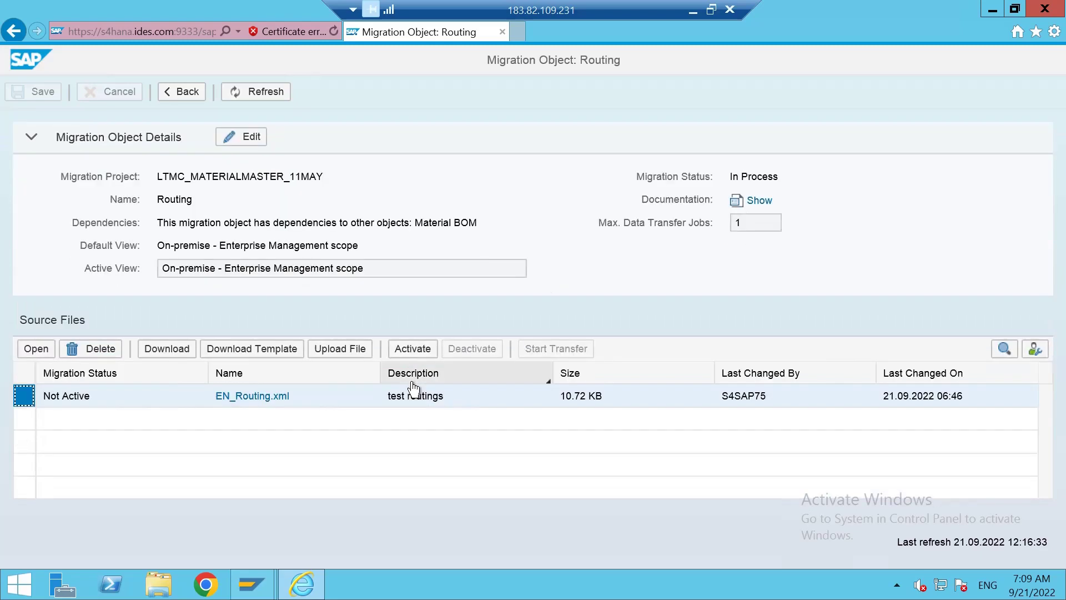
left_click(411, 350)
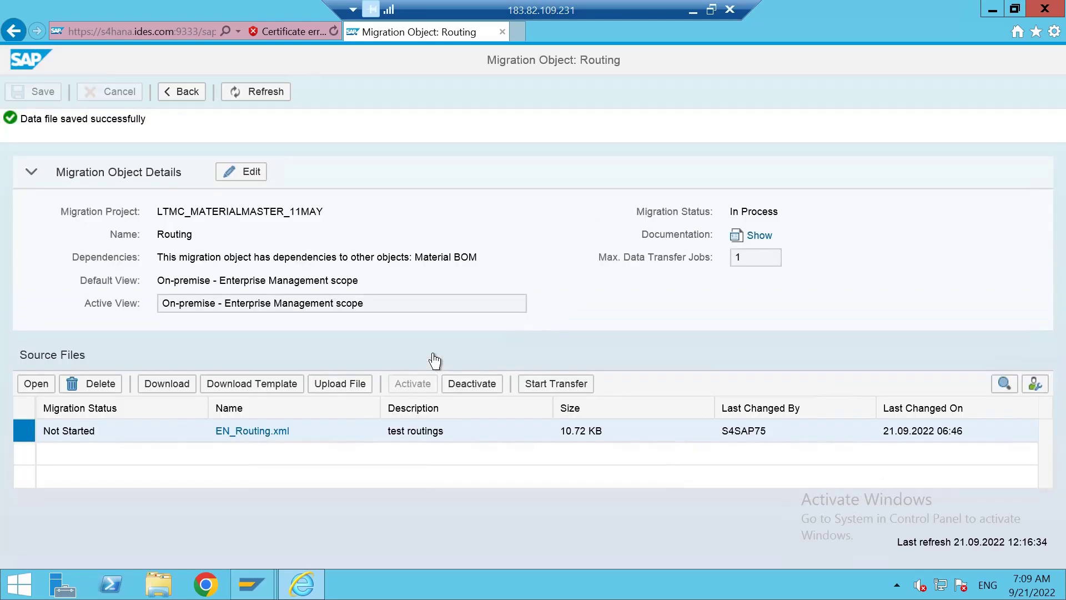
left_click(548, 383)
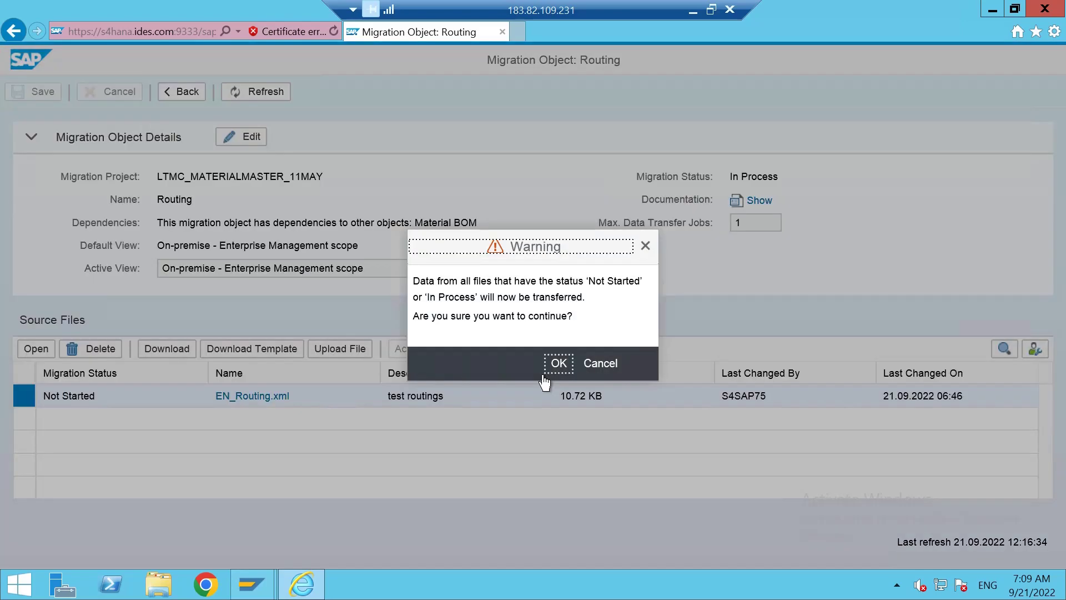
left_click(558, 367)
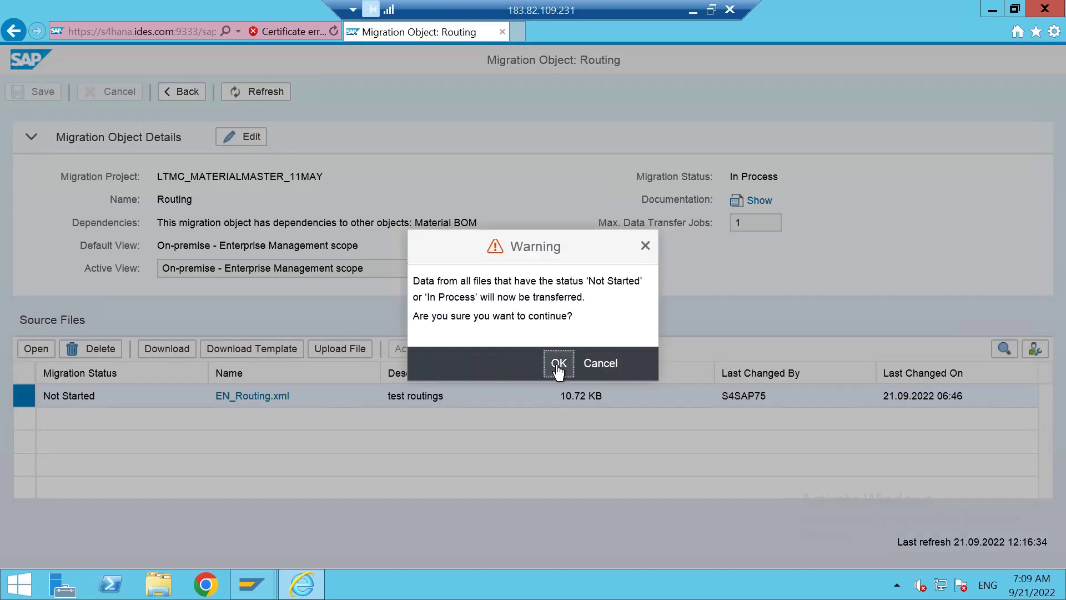
left_click(555, 365)
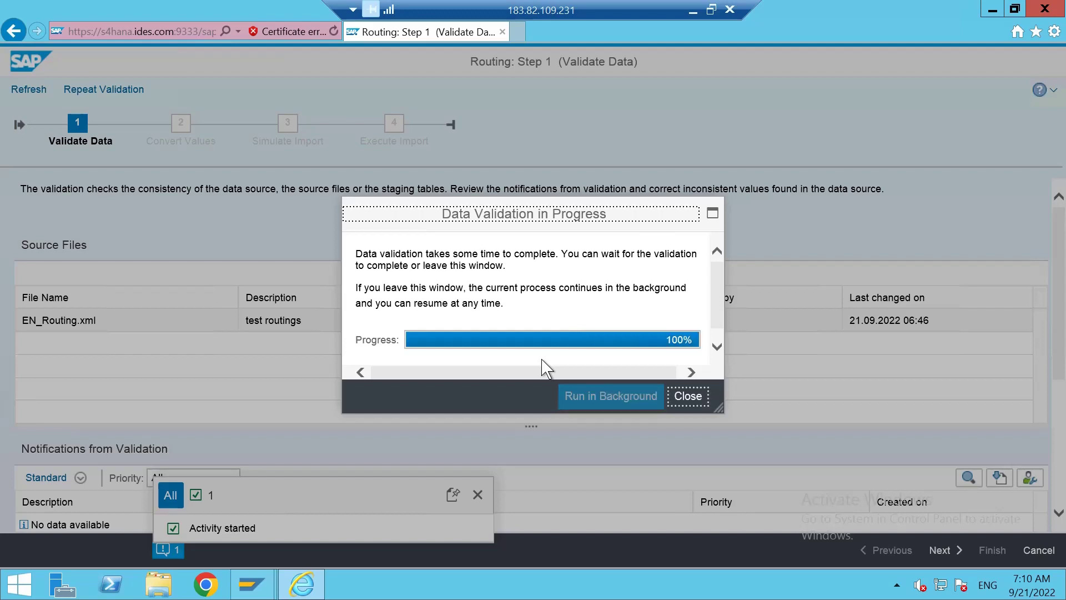
Close the validation dialog, review the validation notifications, and continue to Convert Values.
left_click(688, 397)
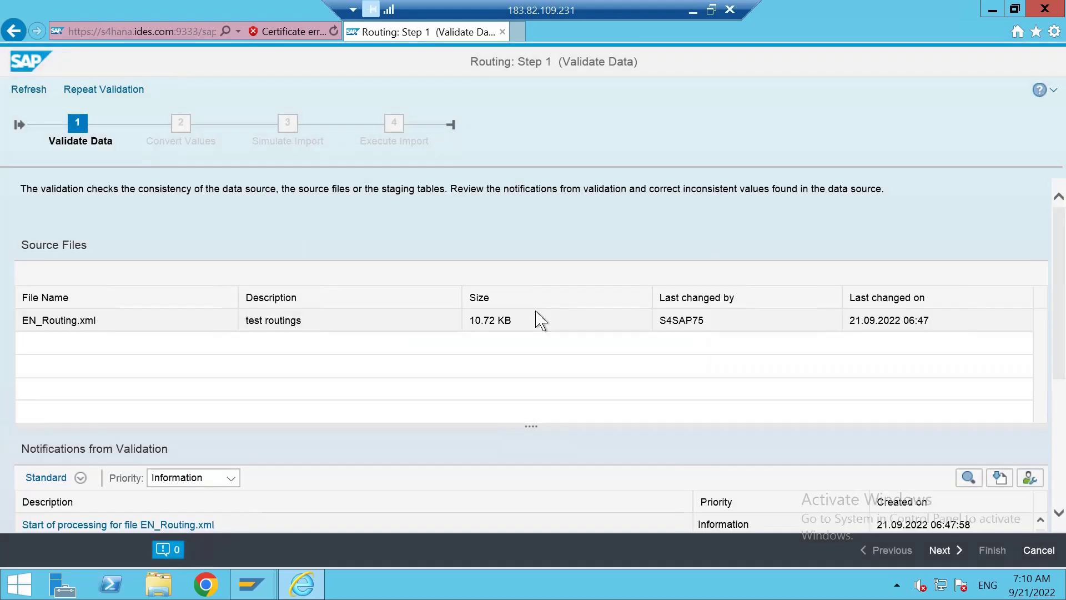
scroll(575, 362, "down", 5)
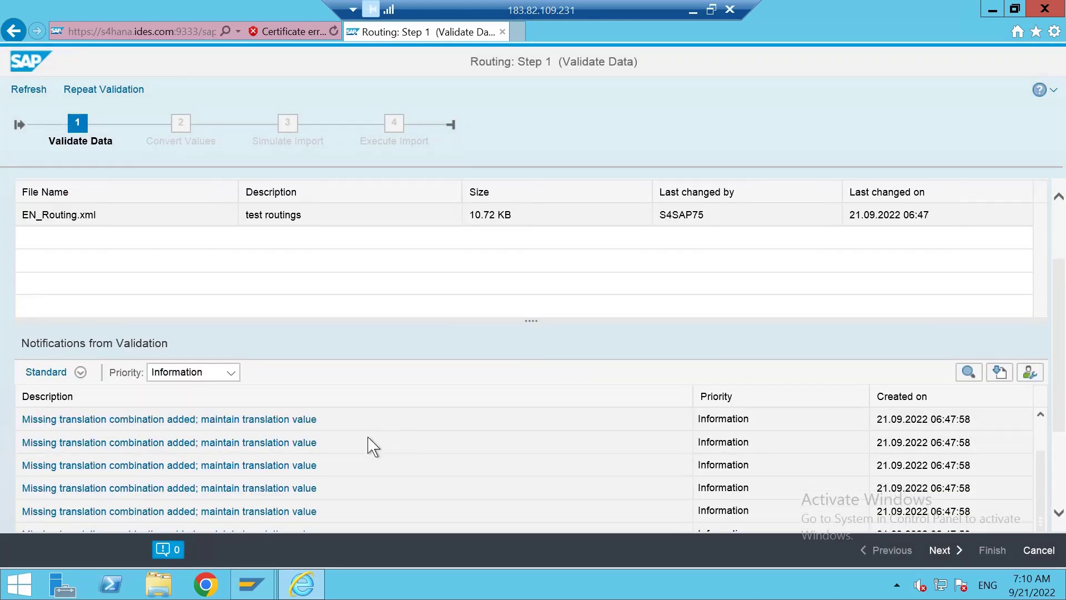
scroll(308, 445, "up", 3)
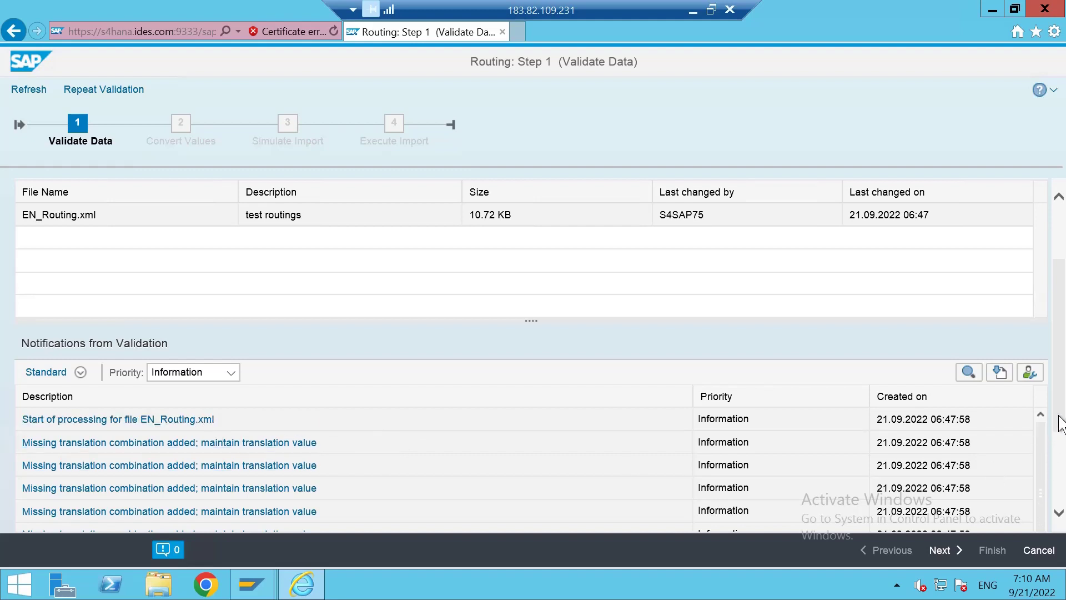
left_click_drag(1059, 425, 1060, 508)
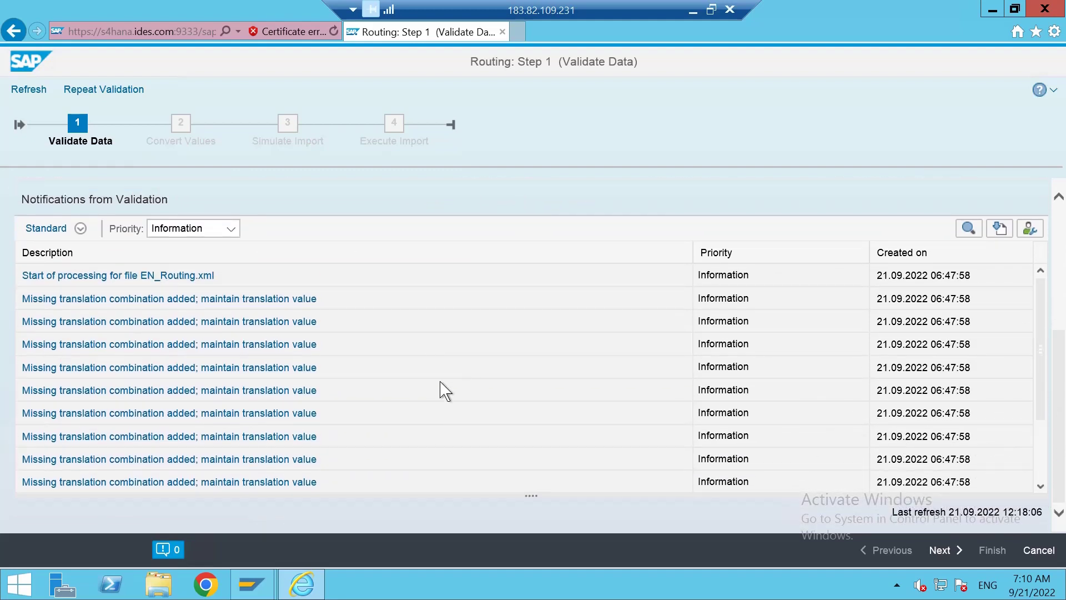
scroll(439, 387, "down", 1)
scroll(439, 386, "down", 2)
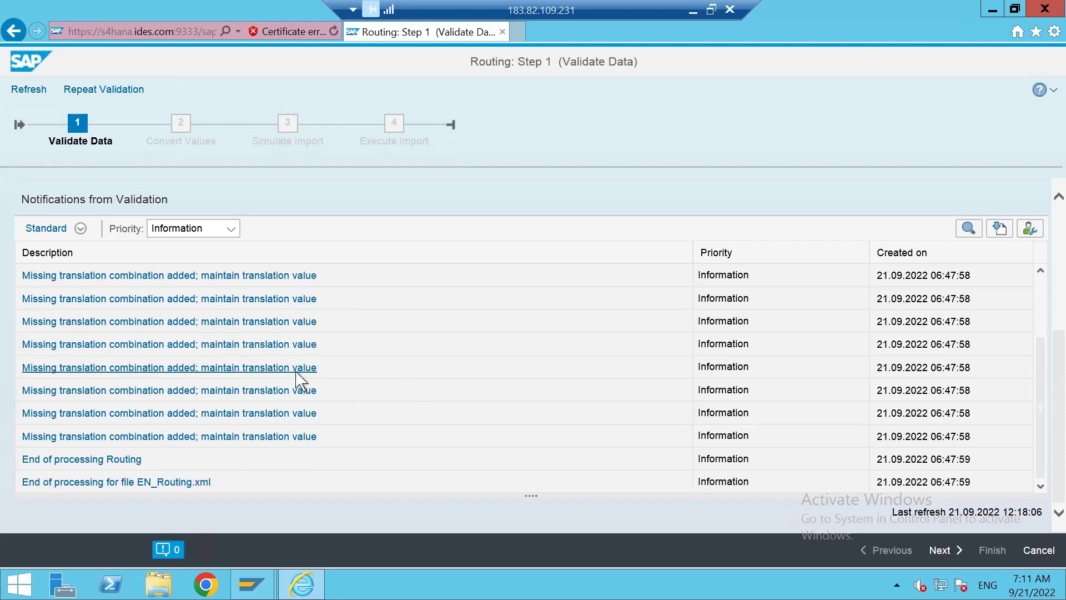
scroll(304, 382, "up", 4)
scroll(408, 414, "down", 1)
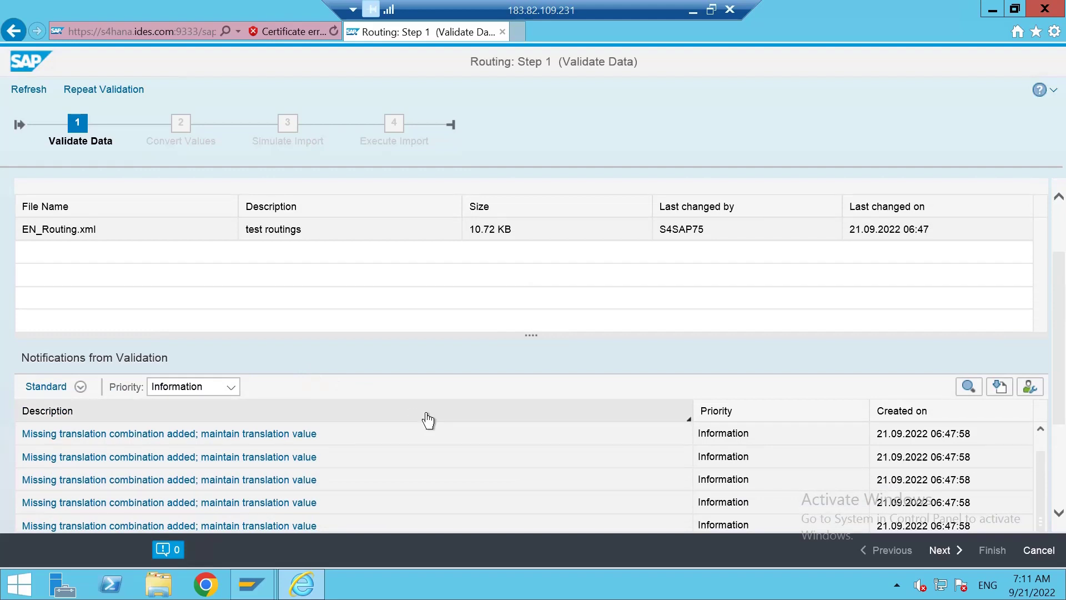
scroll(622, 425, "down", 1)
scroll(703, 422, "down", 2)
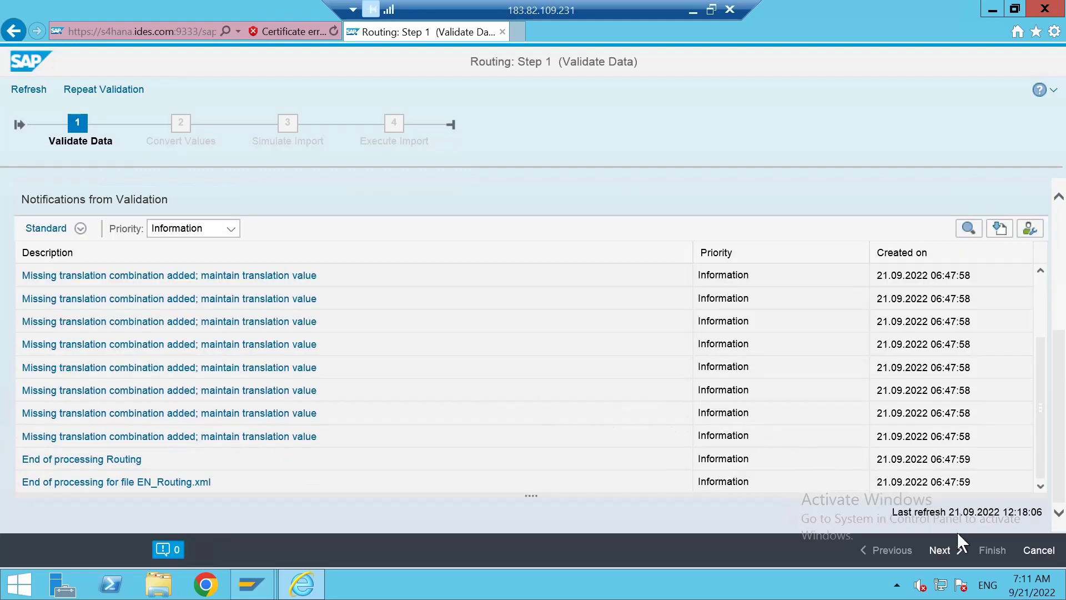
left_click(940, 550)
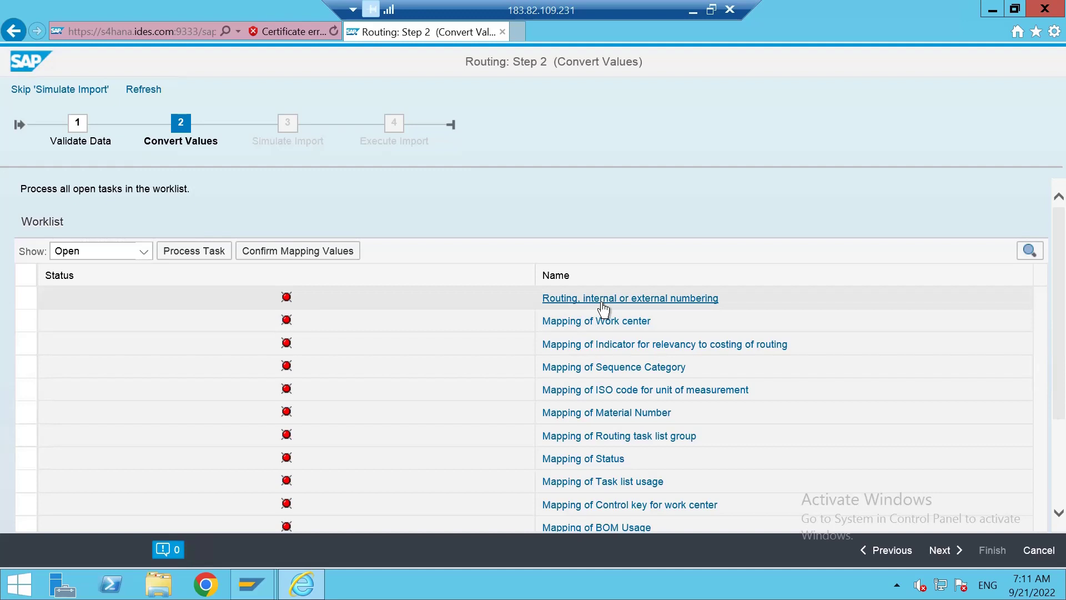
Select the 'Routing, internal or external numbering' task and open it for processing.
left_click(25, 298)
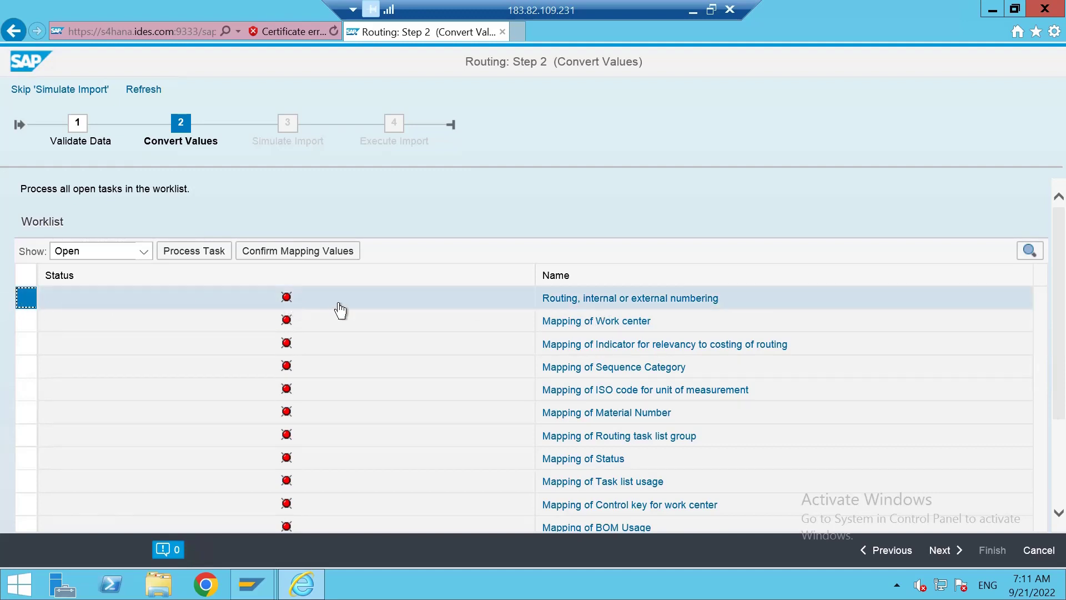
left_click(190, 254)
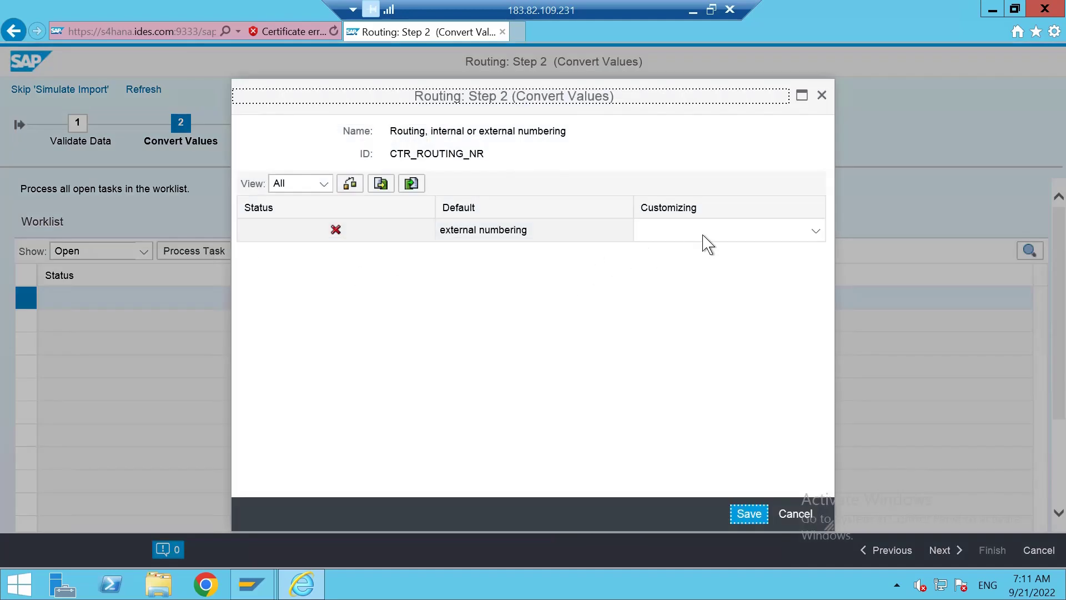
Set the routing numbering Customizing value to 'internal numbering' and save the mapping.
left_click(703, 235)
left_click(689, 249)
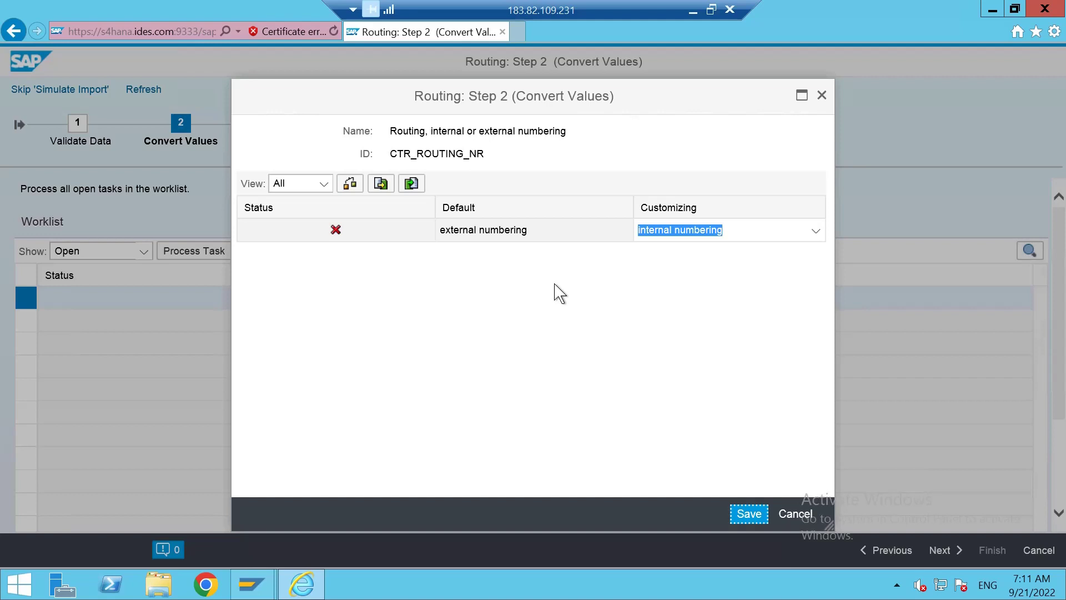
left_click(617, 297)
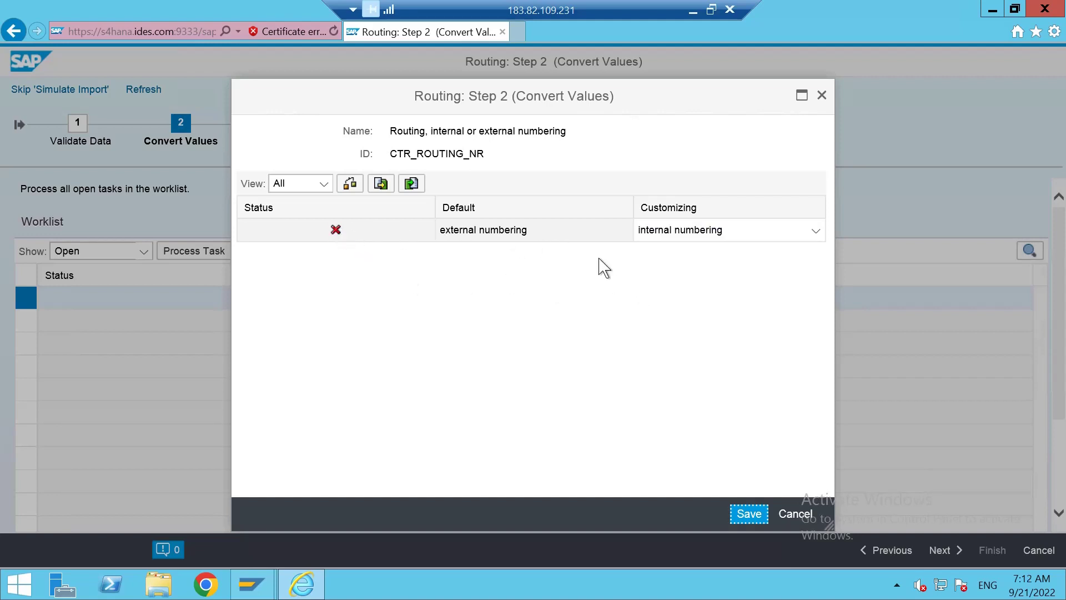
left_click(726, 236)
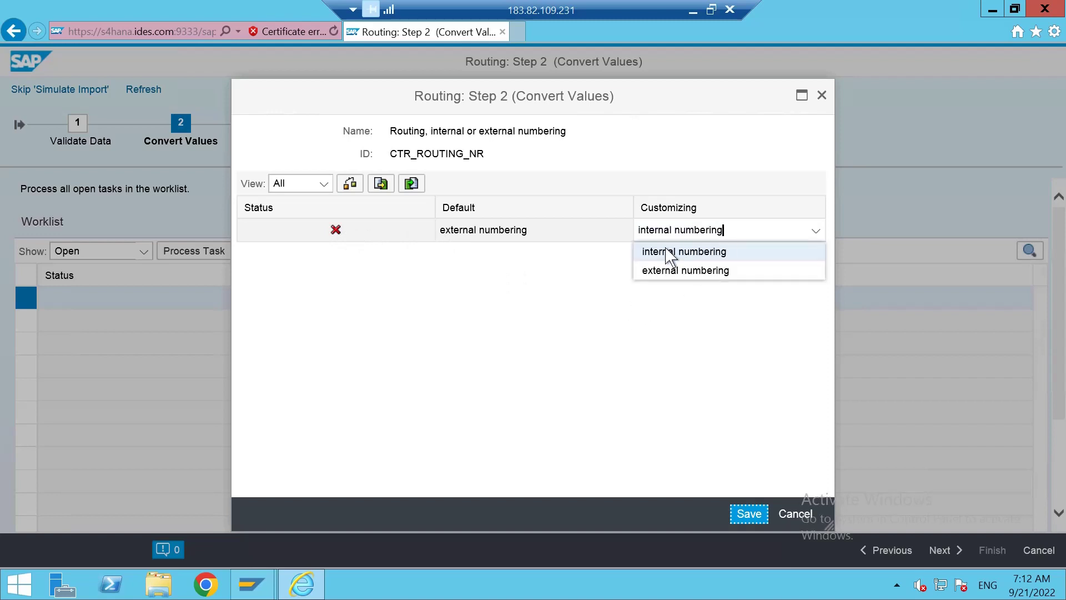
left_click(666, 255)
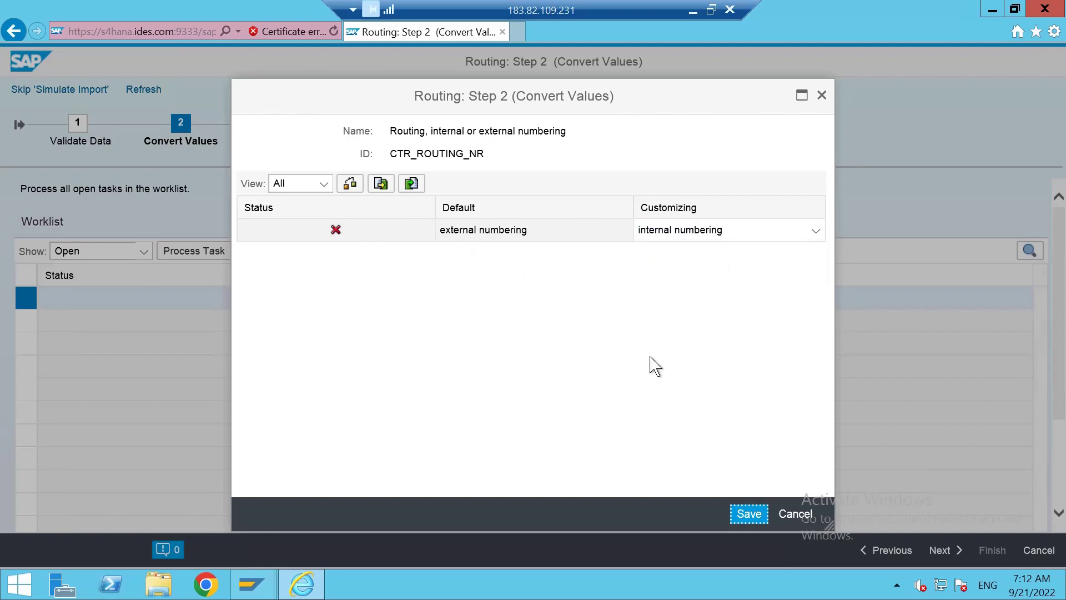
left_click(749, 512)
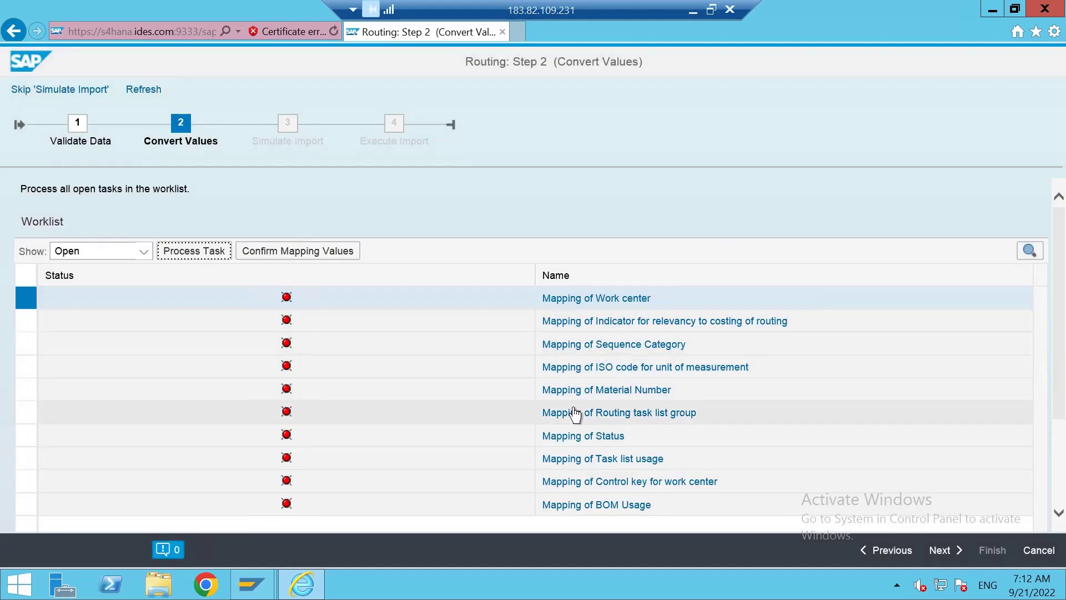
Select all remaining mapping tasks in the Convert Values worklist for confirmation.
scroll(575, 414, "down", 2)
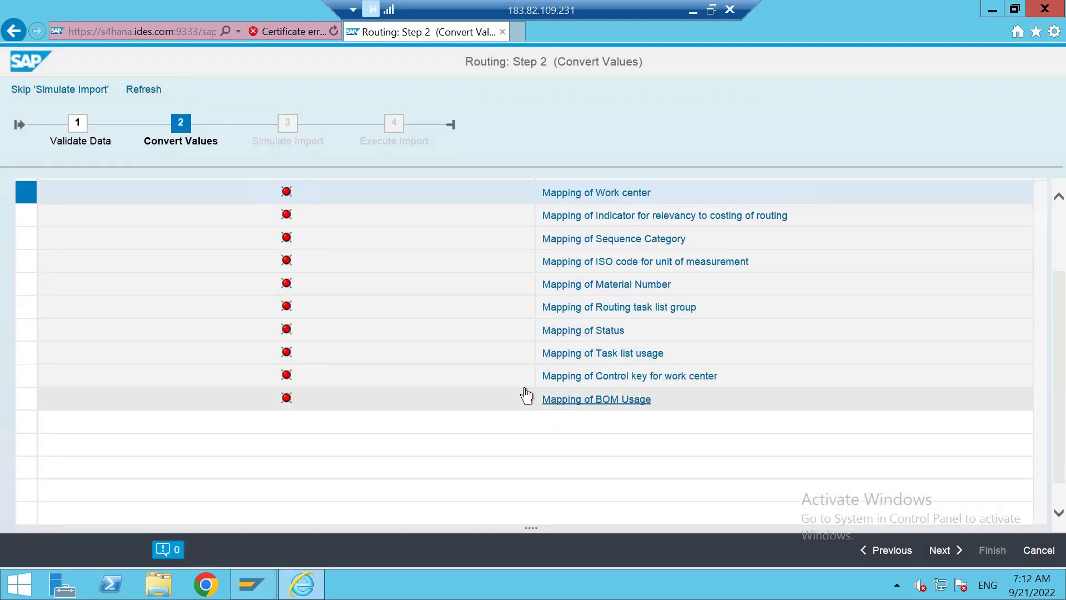
scroll(524, 397, "up", 2)
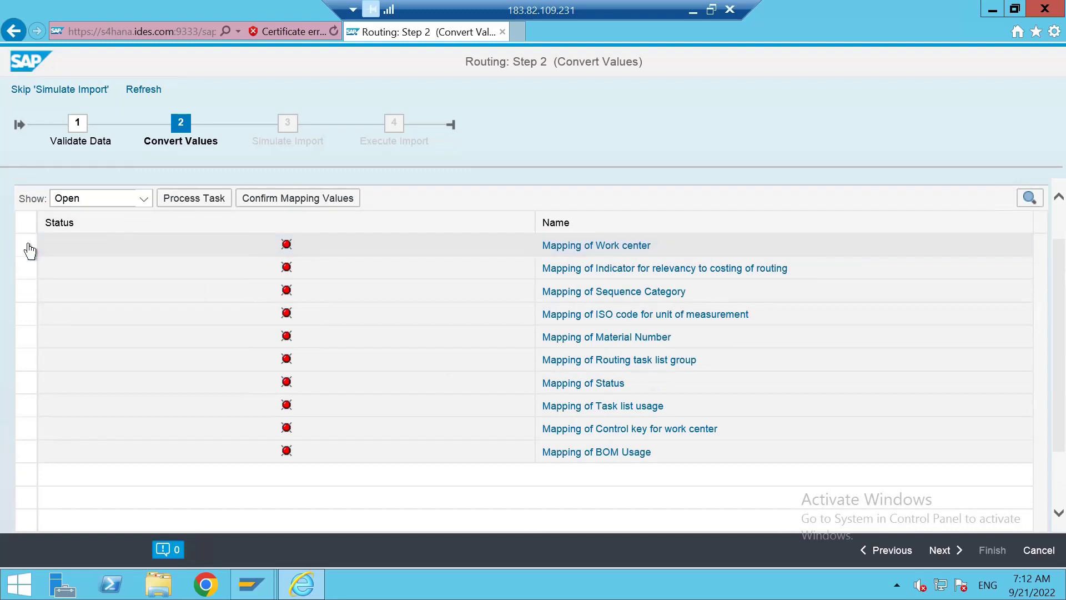
left_click(32, 227)
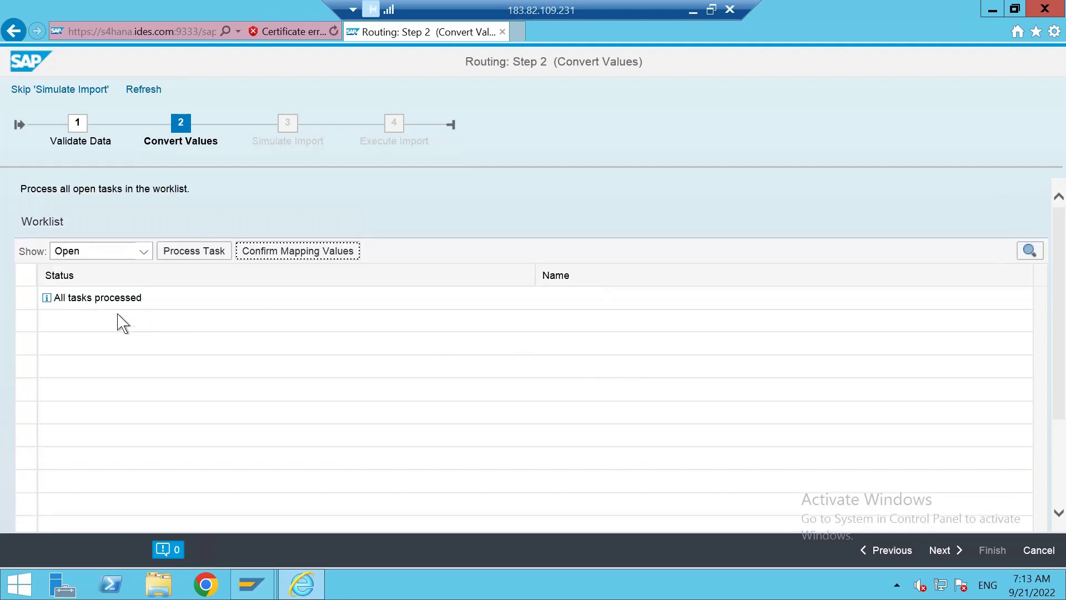
Proceed to Simulate Import, close the finished progress window, and scroll to the simulation notifications.
left_click(949, 552)
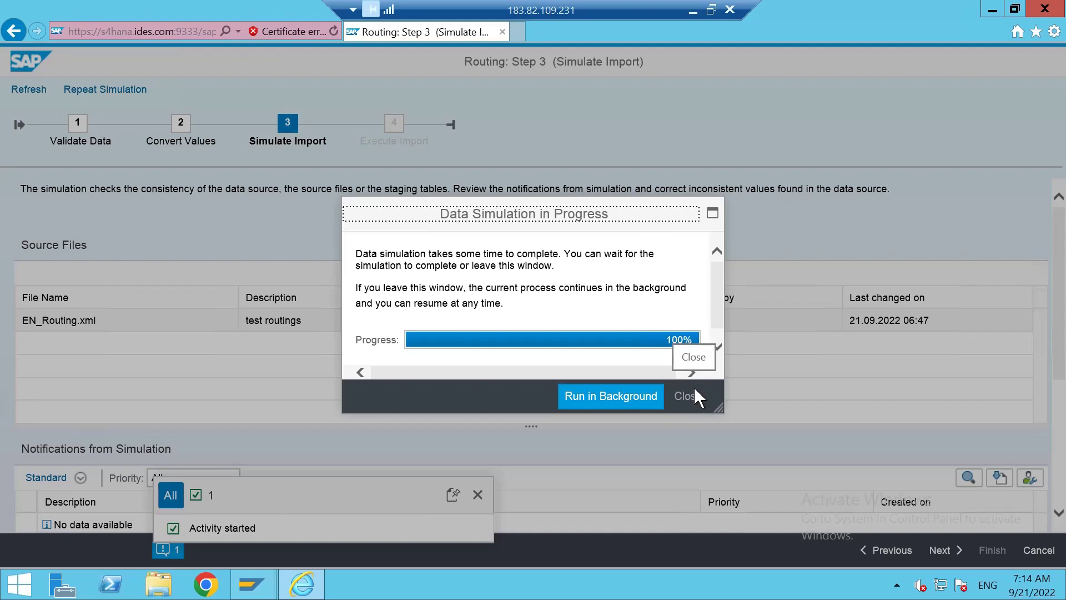
left_click(695, 388)
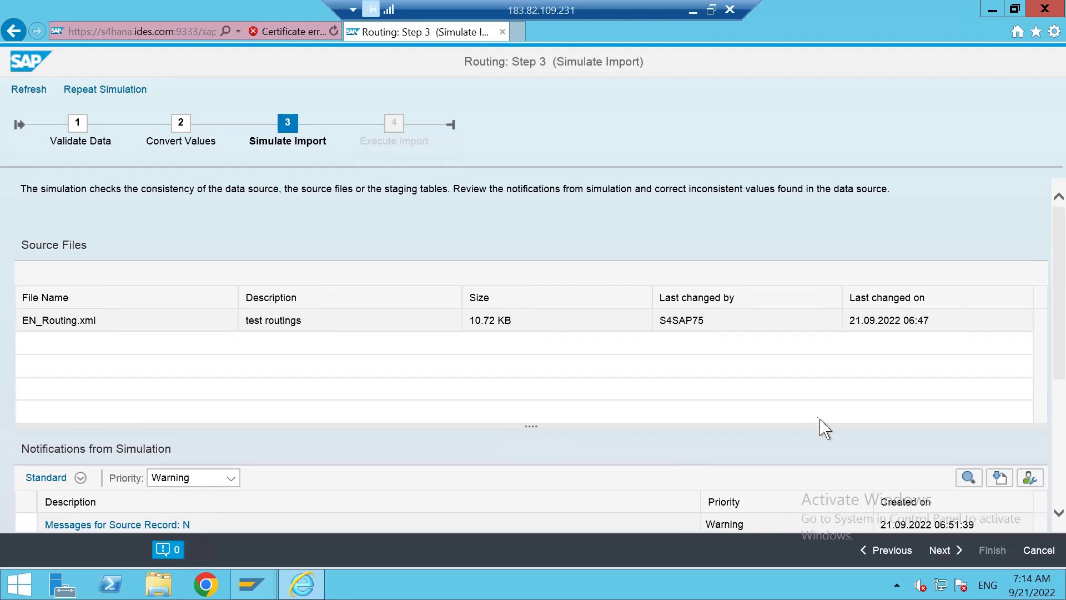
scroll(827, 432, "down", 3)
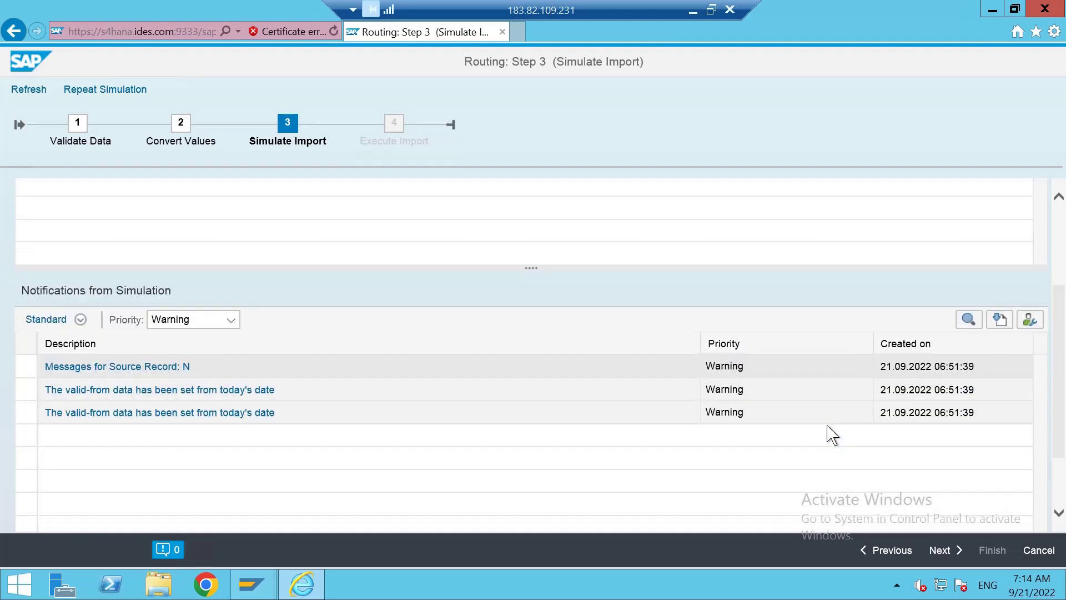
Execute the routing import and finish once progress reaches 100%, so EN_Routing.xml shows Finished.
left_click(943, 550)
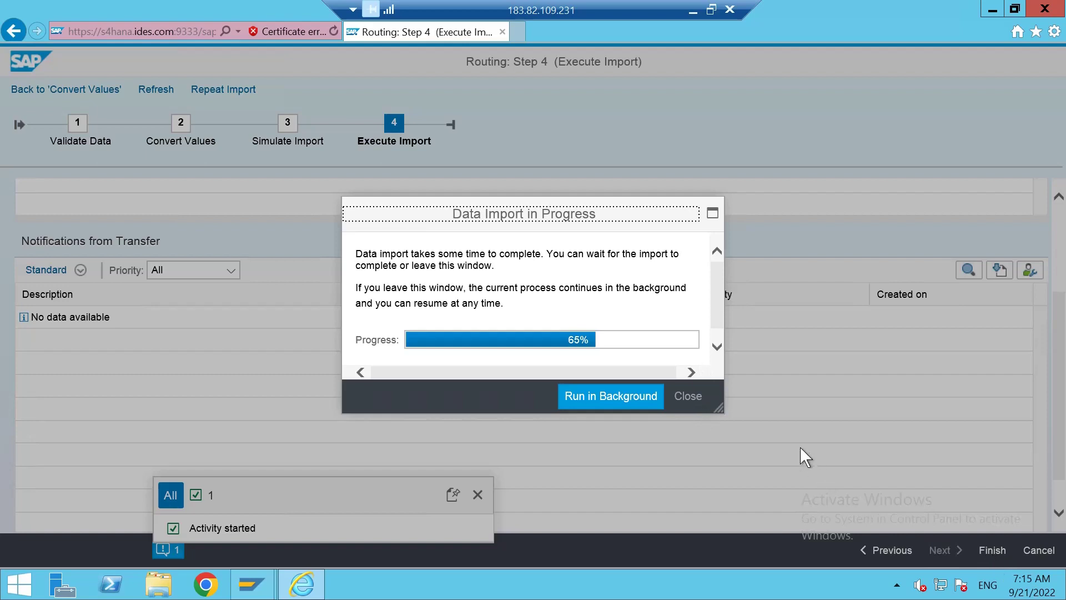
left_click(686, 397)
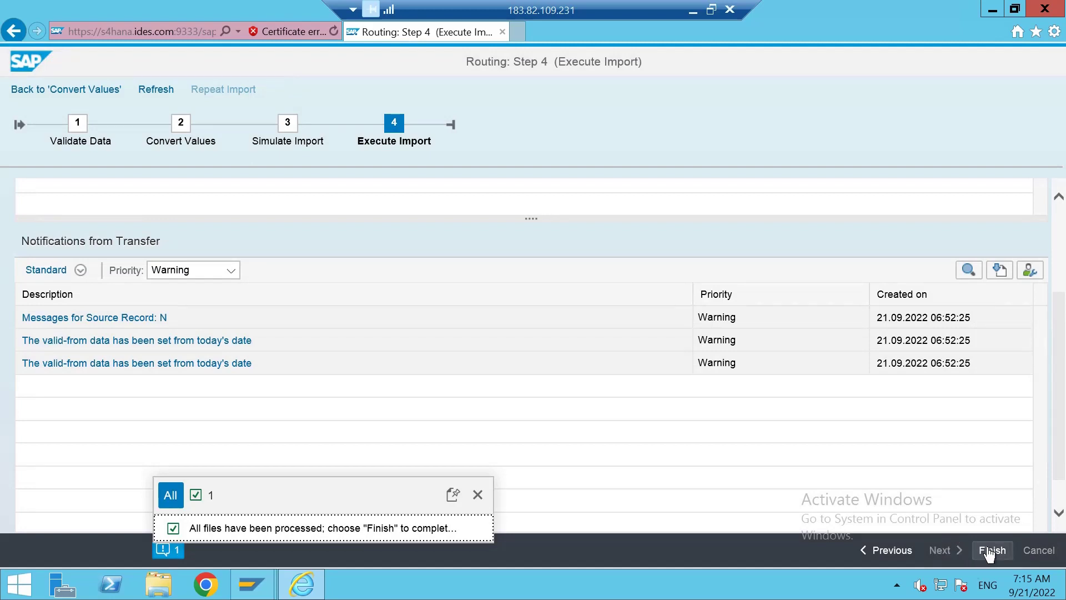
left_click(989, 551)
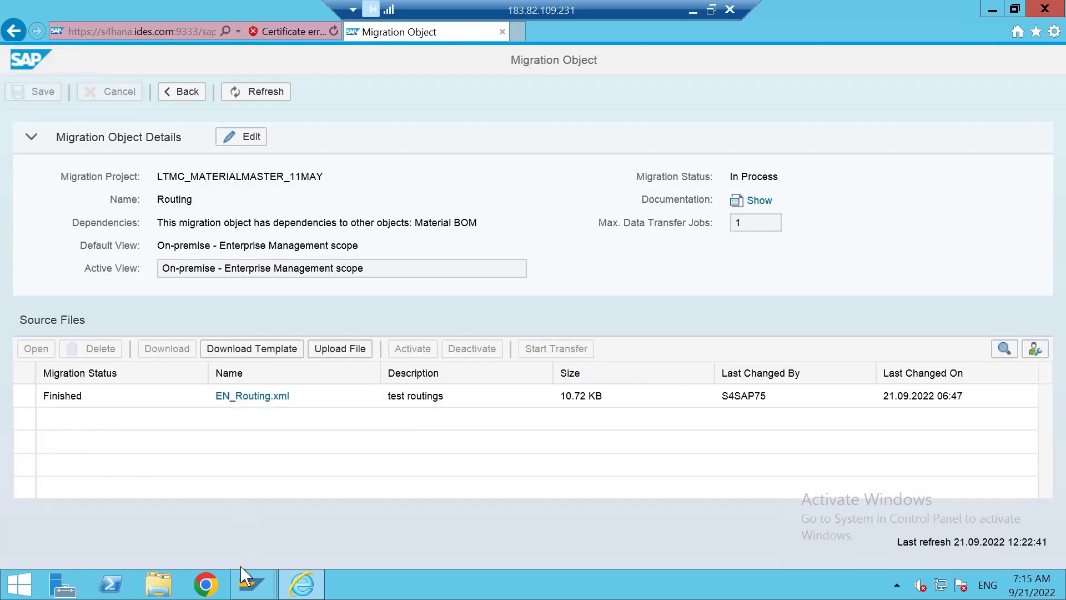
Start CA03 and list the routings for material 2997 in plant 1710.
mouse_move(240, 572)
left_click(286, 512)
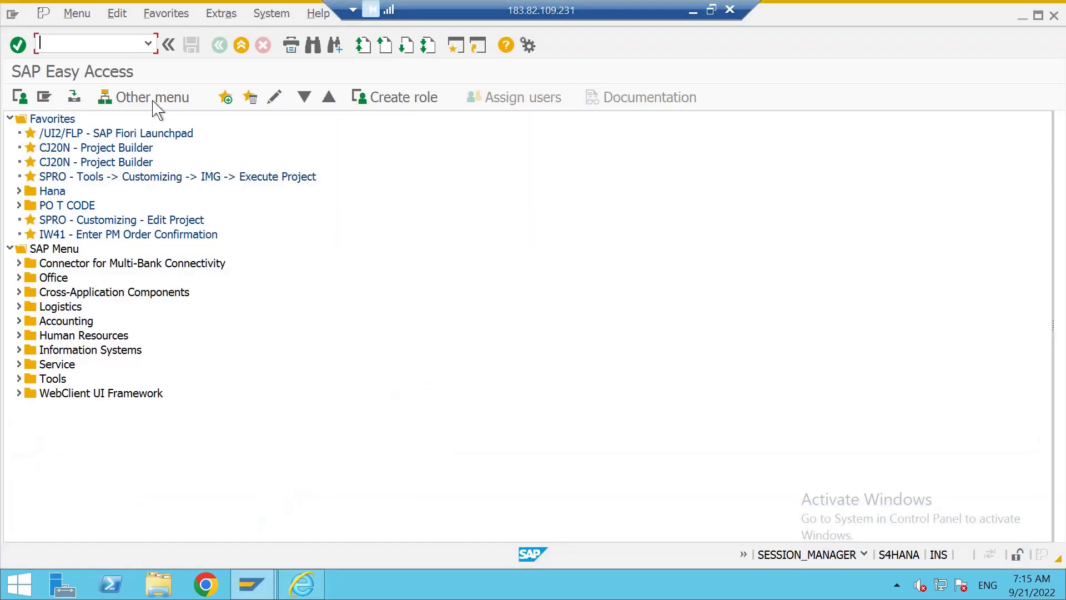
left_click(99, 43)
type("/nca03")
key("Return")
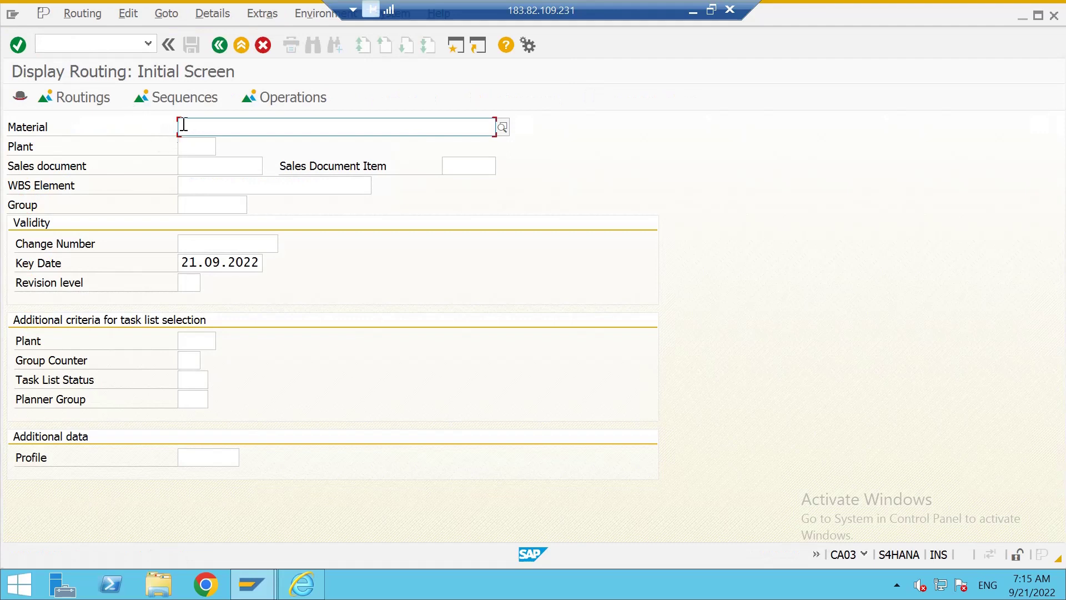
type("209")
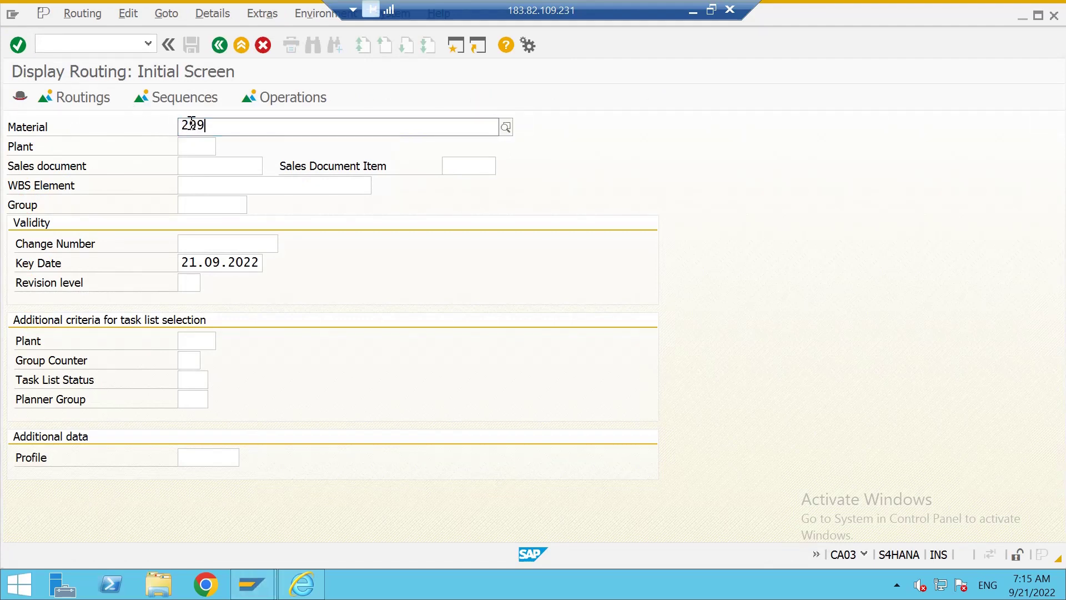
type("7")
key("Tab")
type("1710")
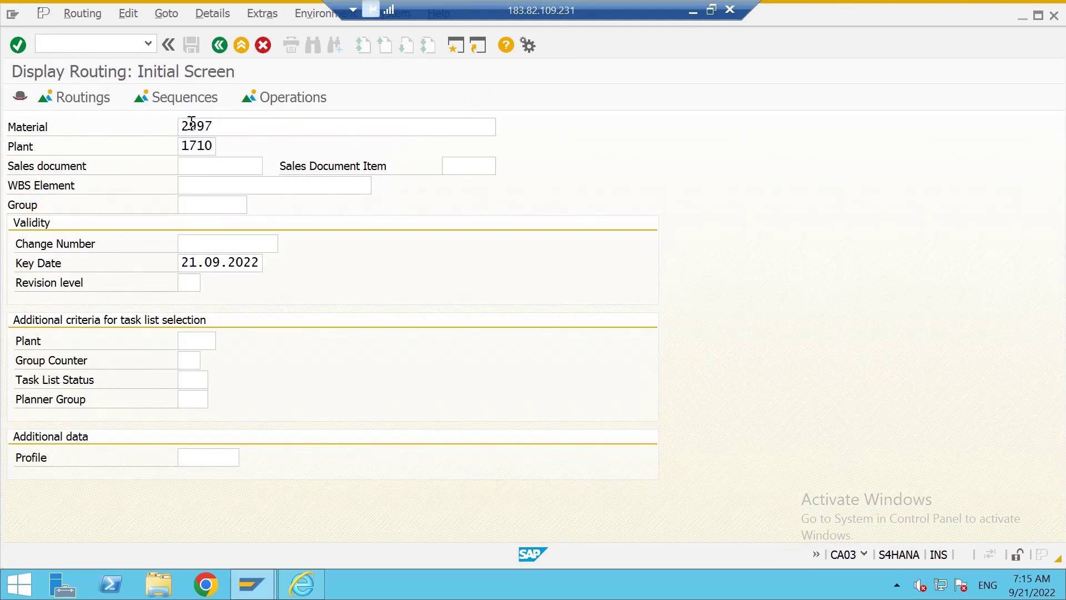
key("Return")
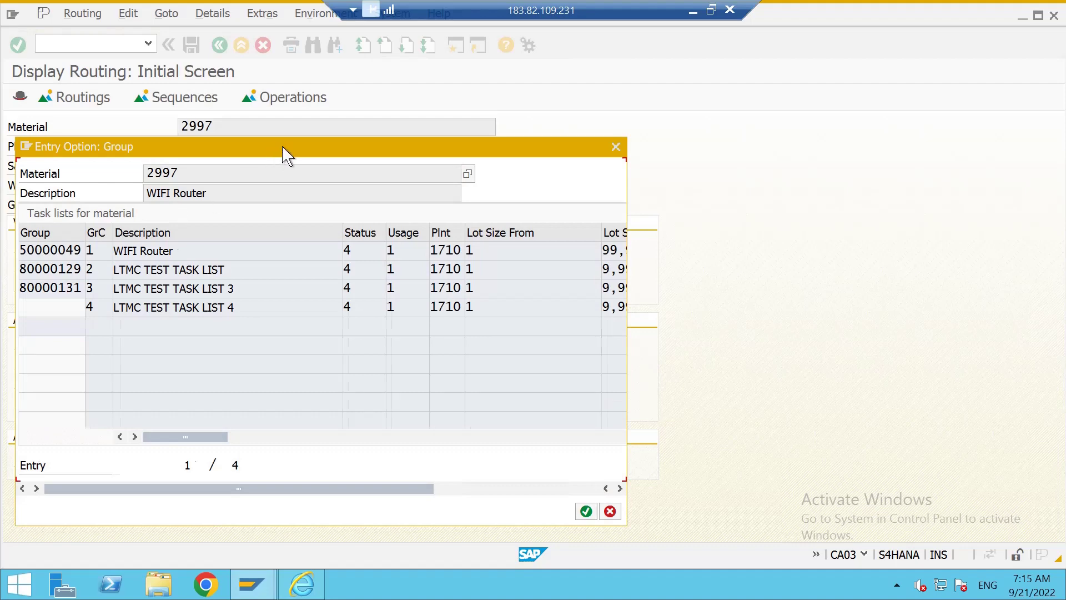
Open routing group 80000131 and review the operations of LTMC TEST TASK LIST 3.
left_click_drag(284, 150, 436, 136)
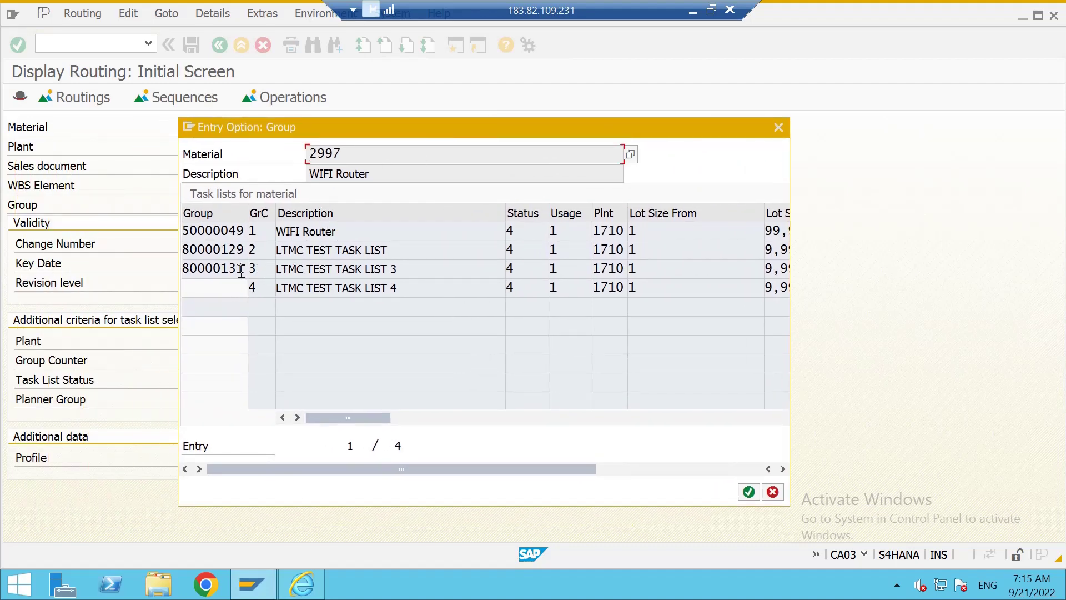
left_click(198, 271)
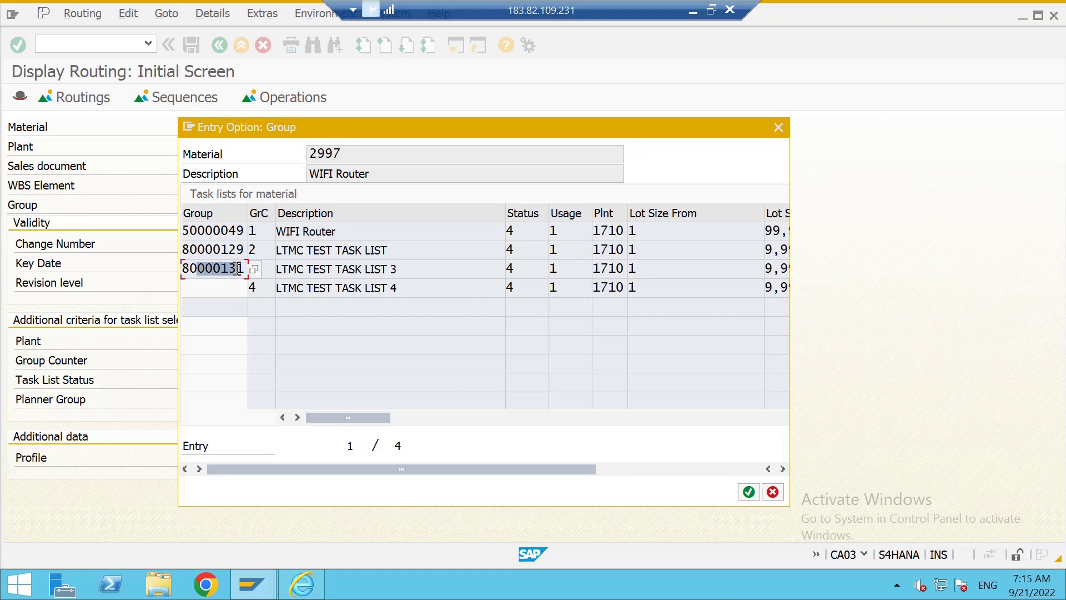
double_click(337, 271)
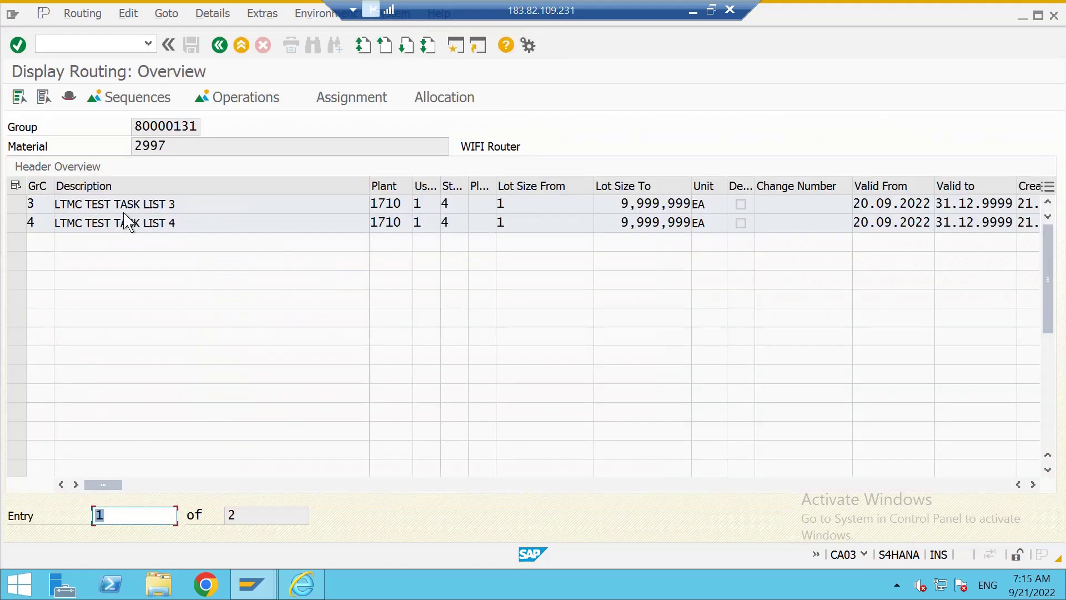
double_click(37, 204)
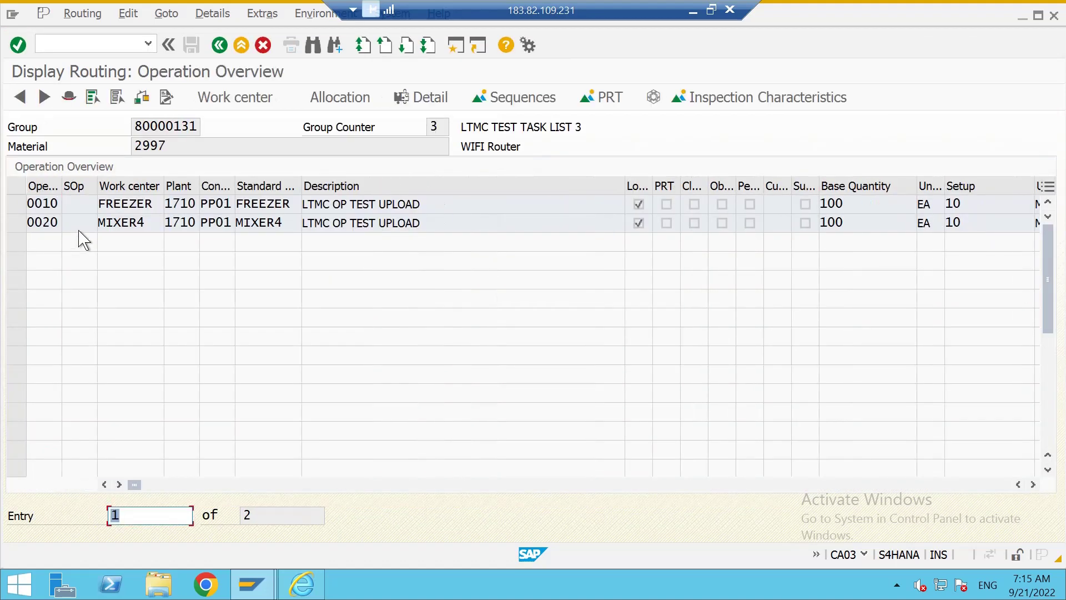
left_click(50, 203)
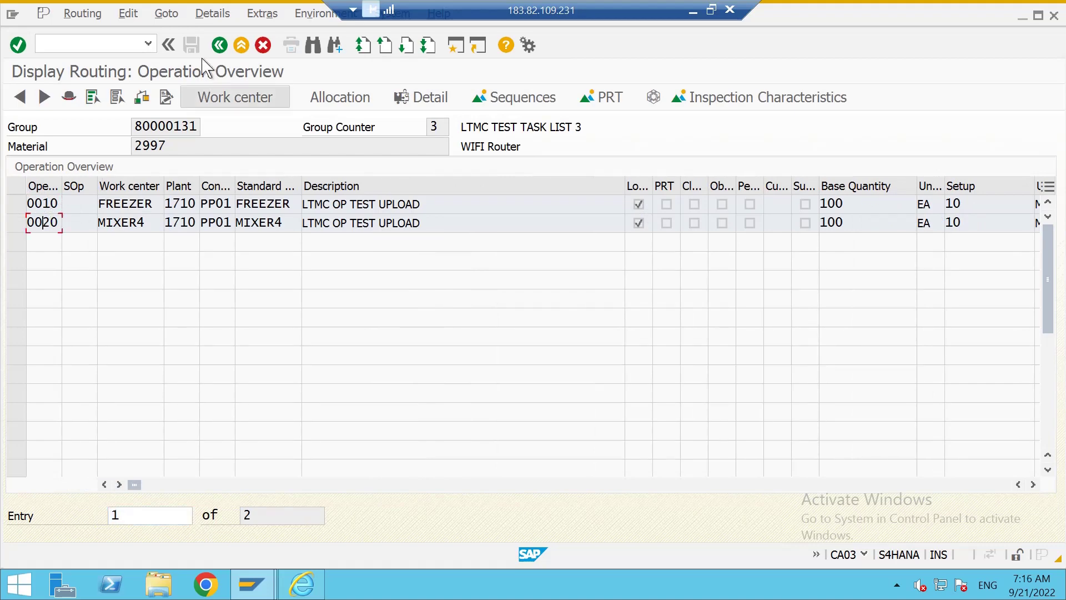
left_click(220, 45)
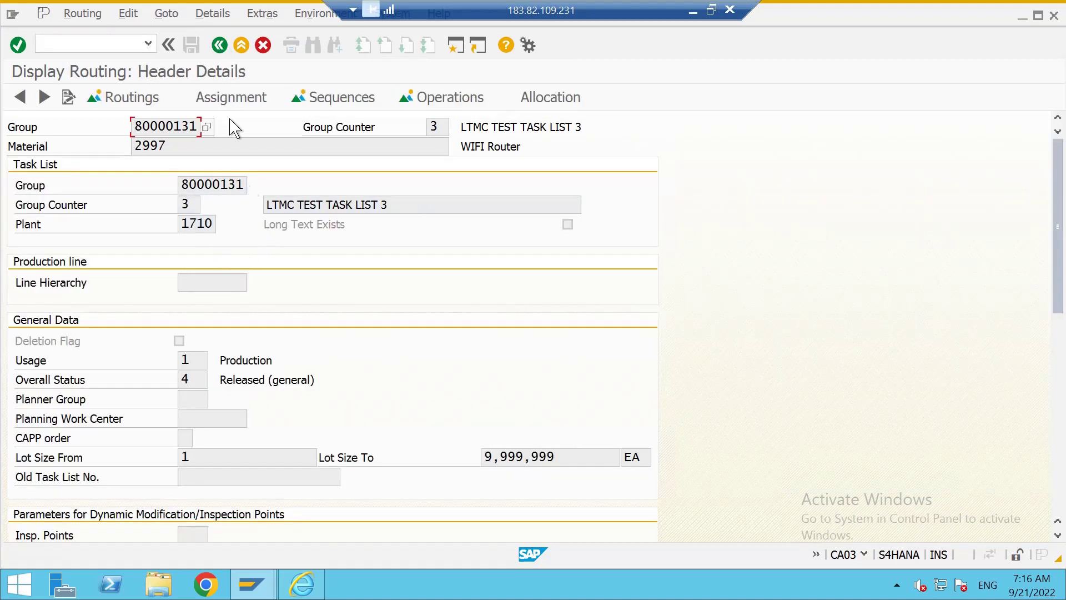
left_click(219, 45)
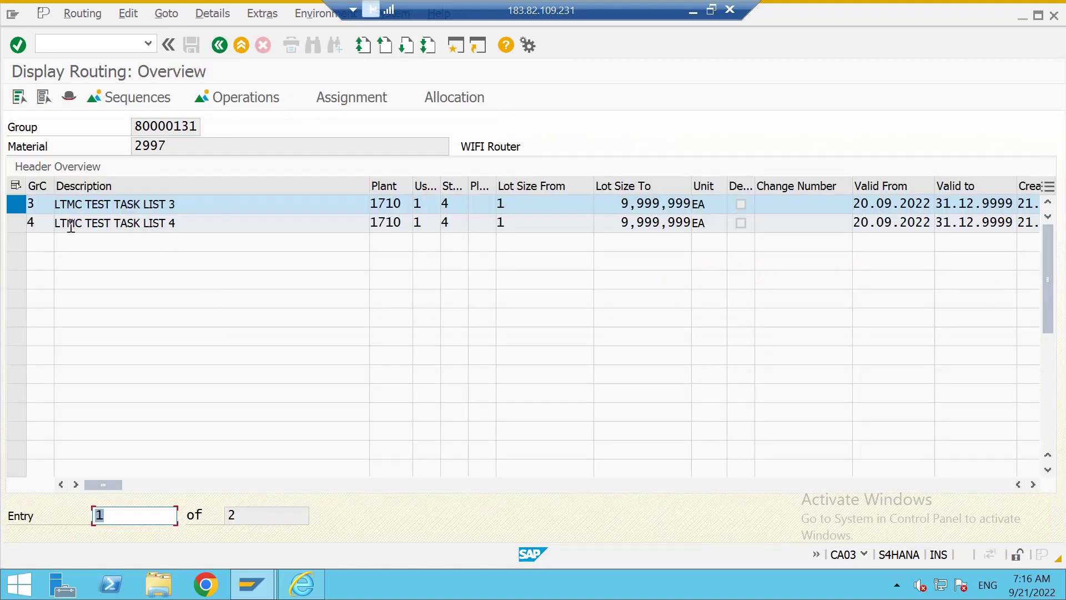
left_click(17, 203)
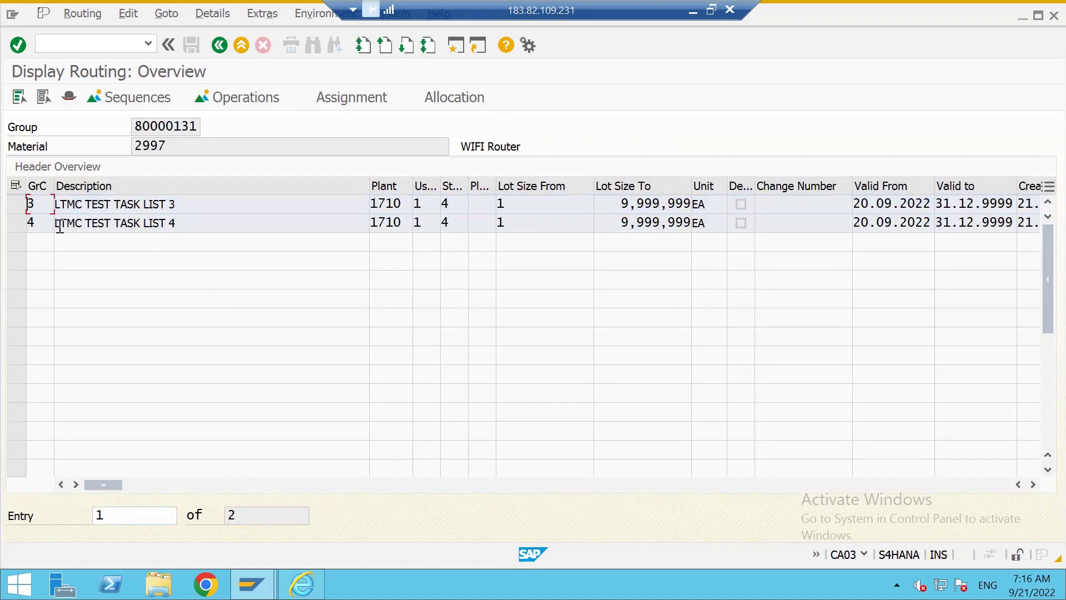
Review the operations of LTMC TEST TASK LIST 4, then return to the Migration Cockpit.
double_click(230, 226)
left_click_drag(418, 205, 362, 217)
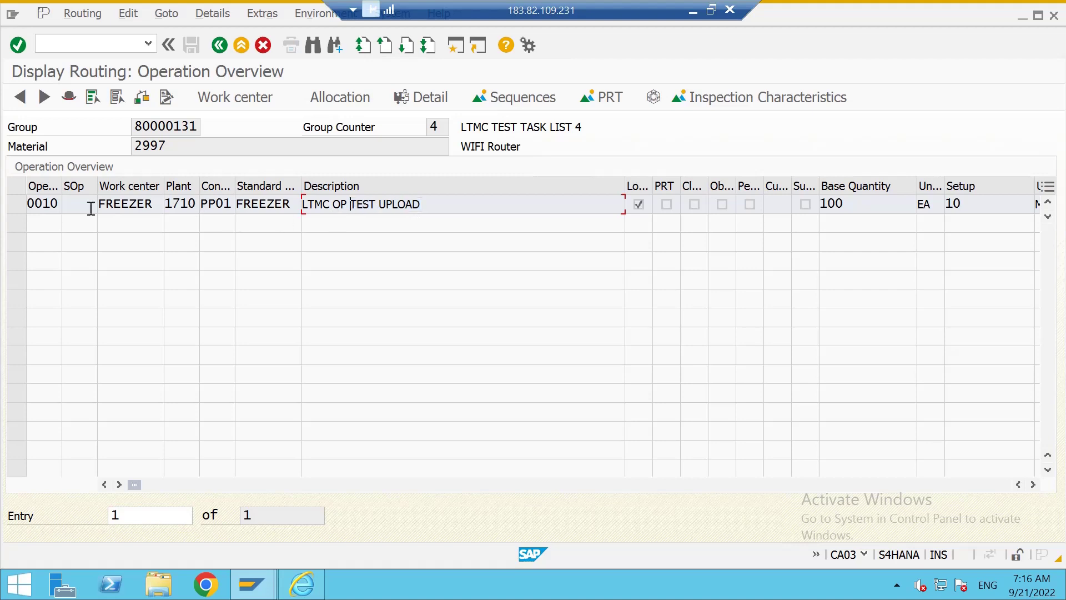
left_click(220, 45)
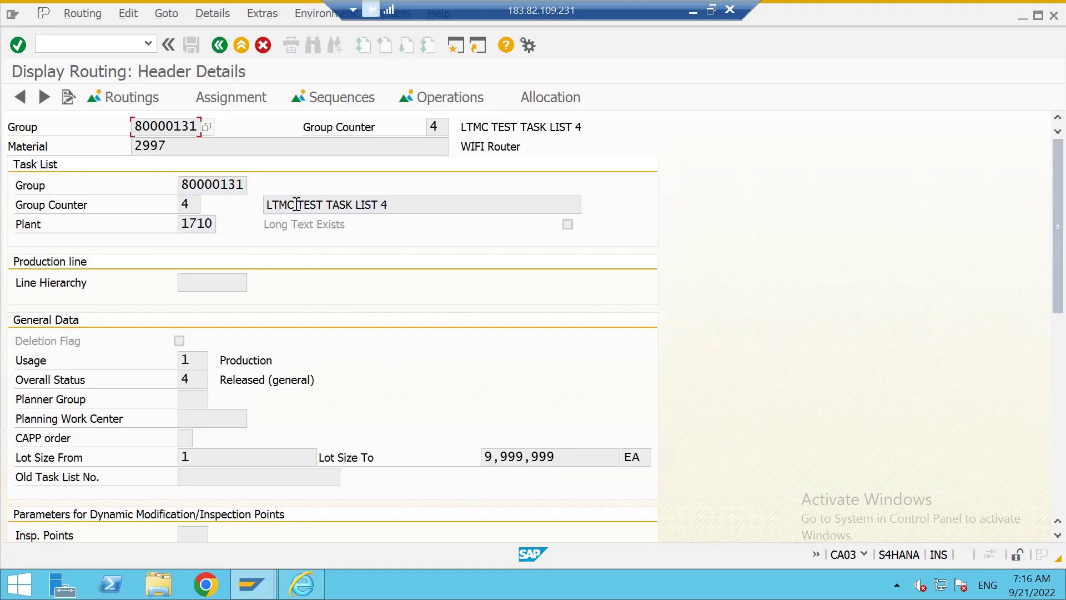
left_click_drag(389, 205, 303, 205)
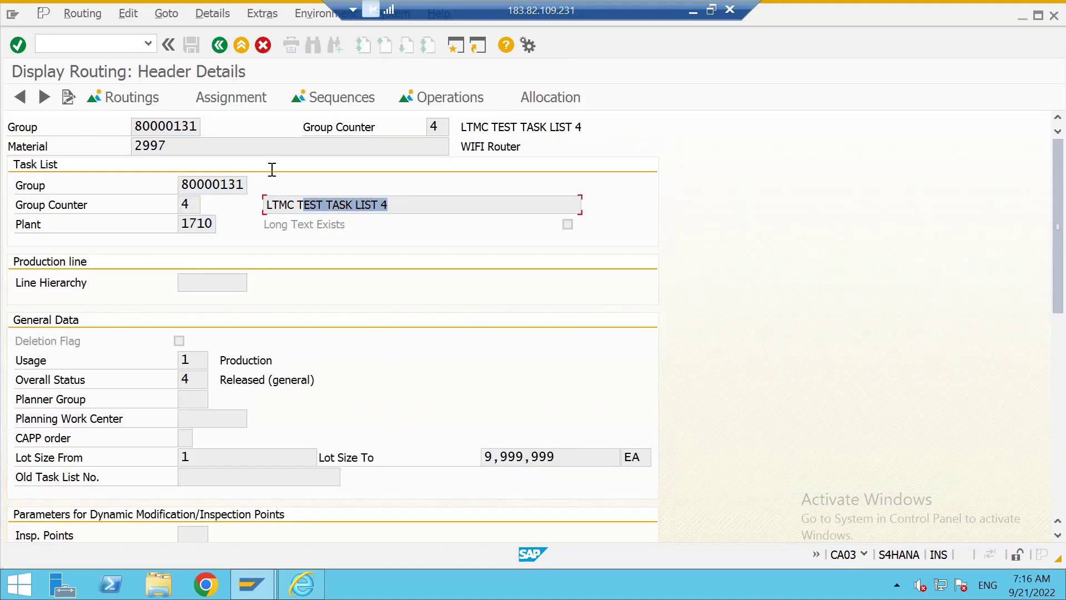
left_click(220, 45)
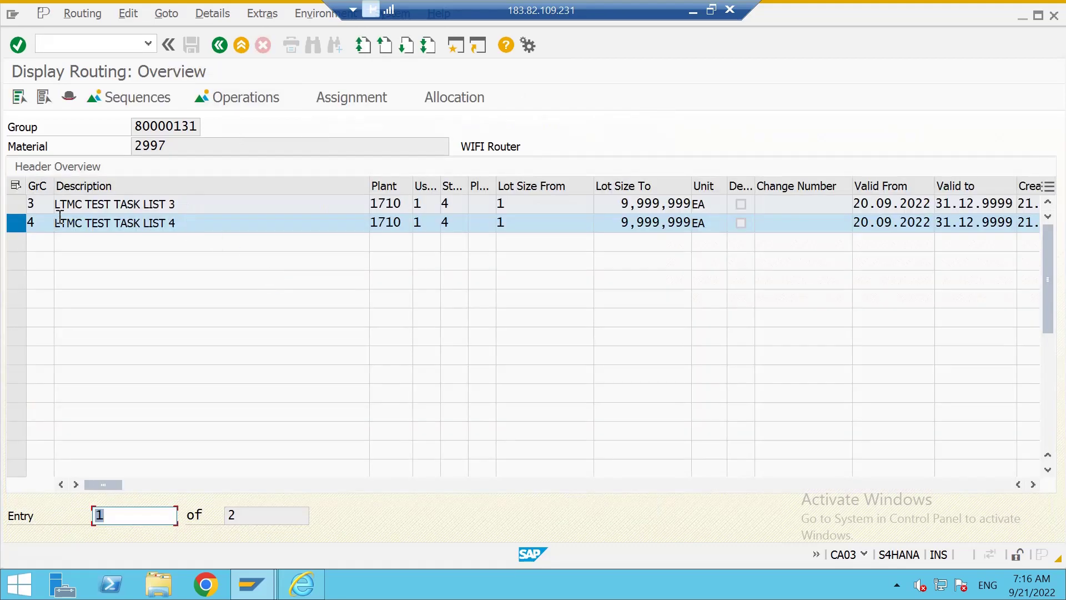
left_click(20, 226)
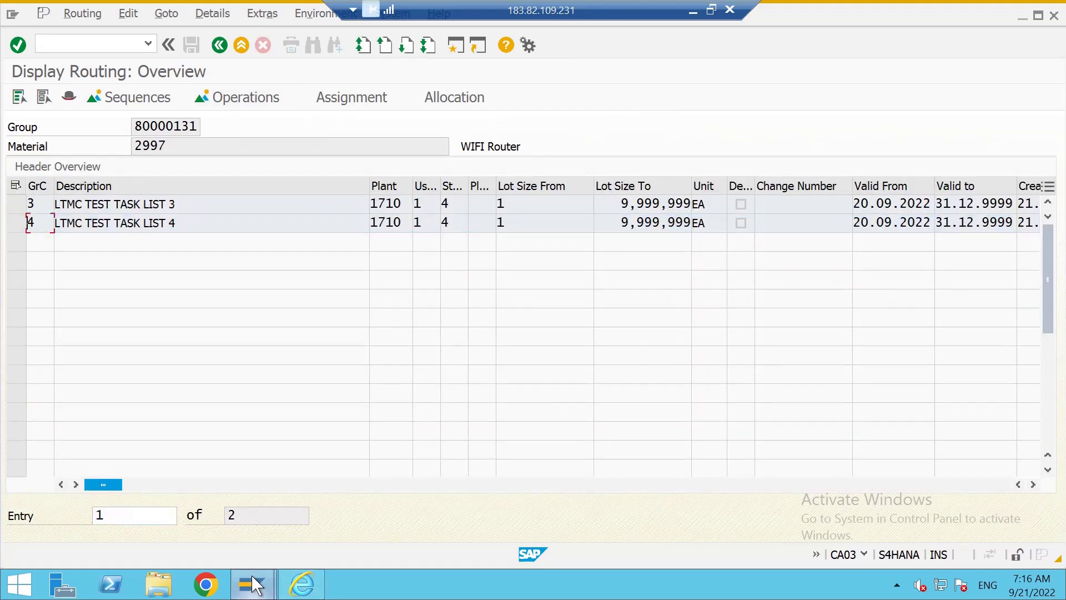
mouse_move(255, 585)
left_click(302, 584)
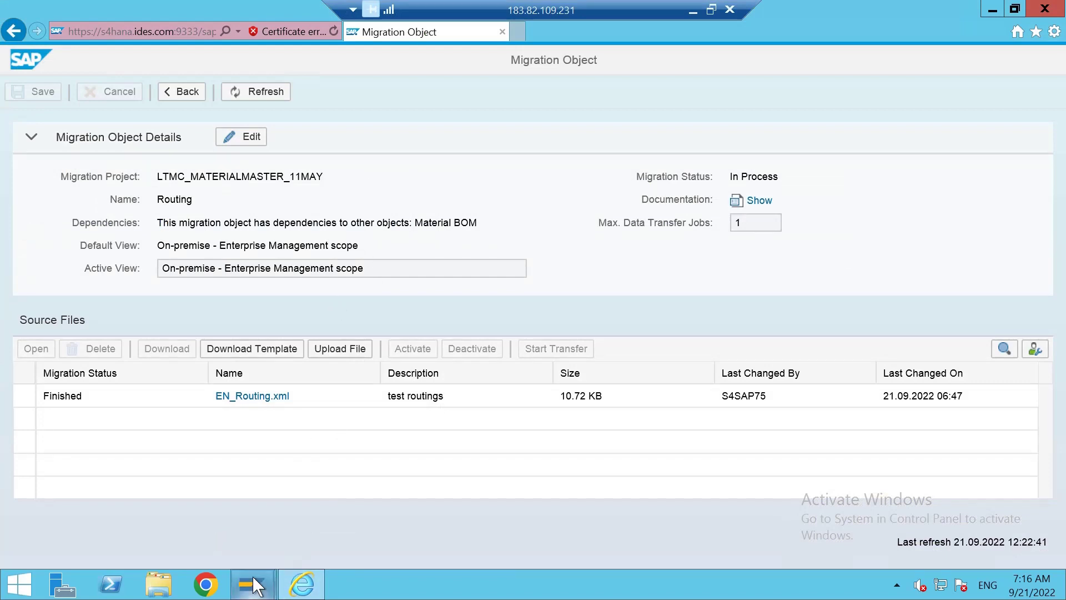
Bring the SAP GUI 'Display Routing: Overview' window for group 80000131 back to the front.
mouse_move(255, 585)
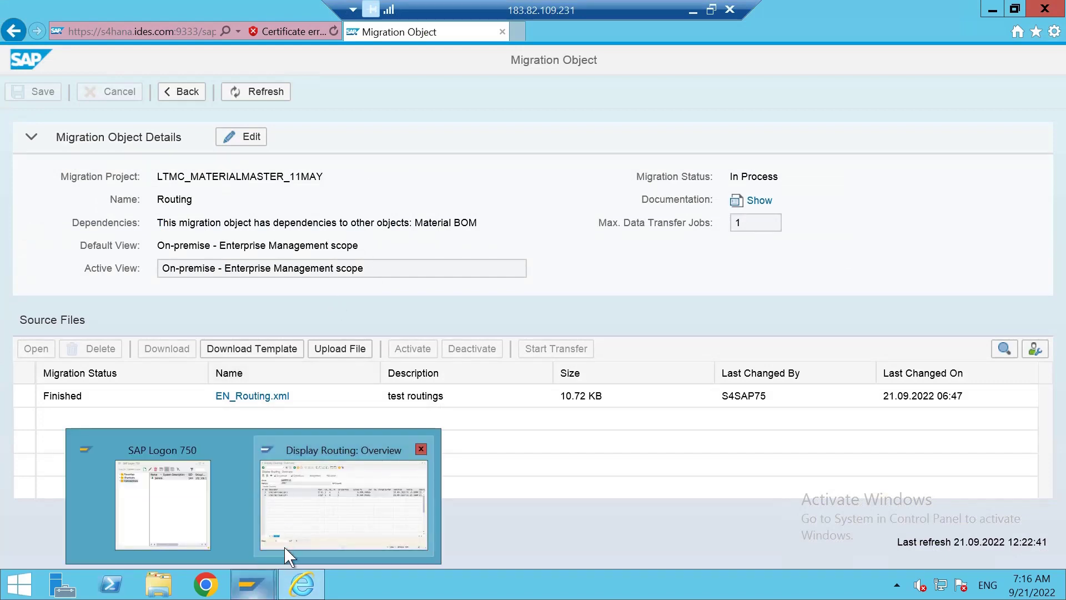
left_click(293, 521)
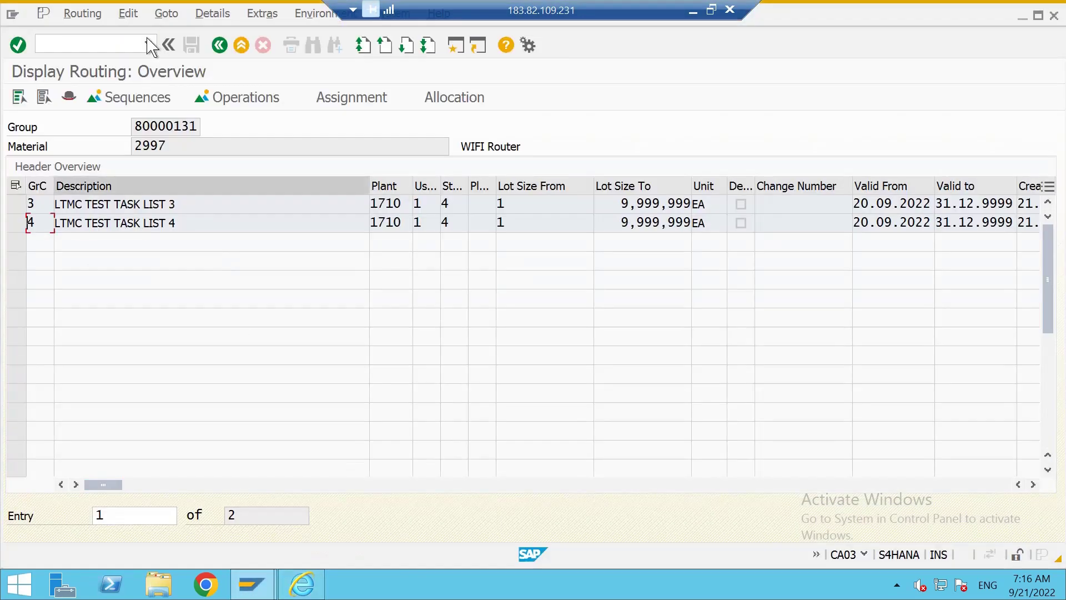
In C223, clear Key date and Group, list material 2997's versions, and inspect PV01 details.
left_click(111, 43)
type("/nc223")
key("Return")
left_click(206, 203)
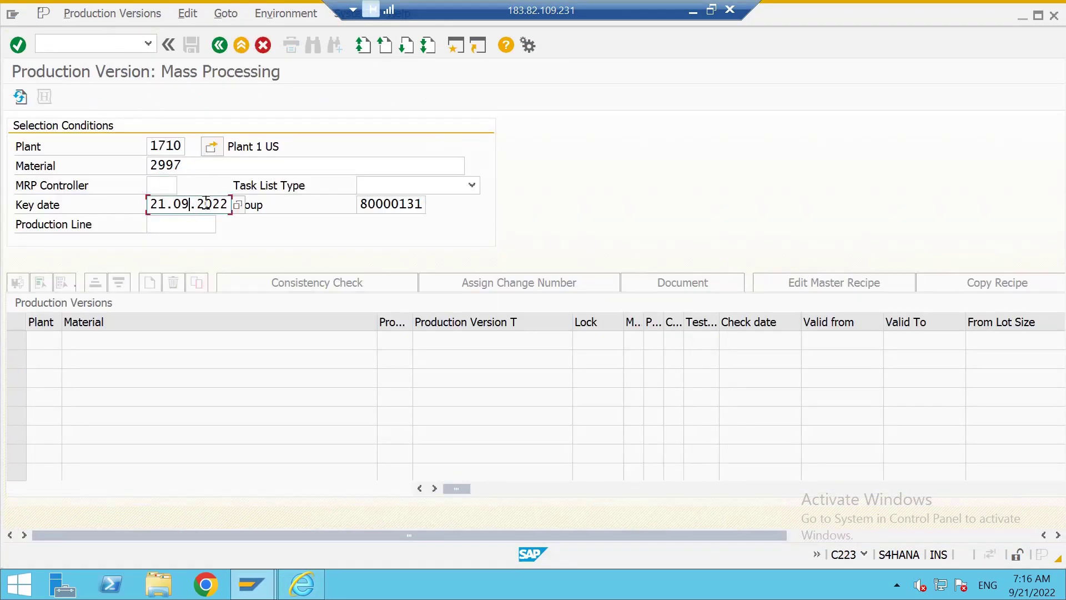
key("ctrl+a")
key("Delete")
key("Tab")
key("Delete")
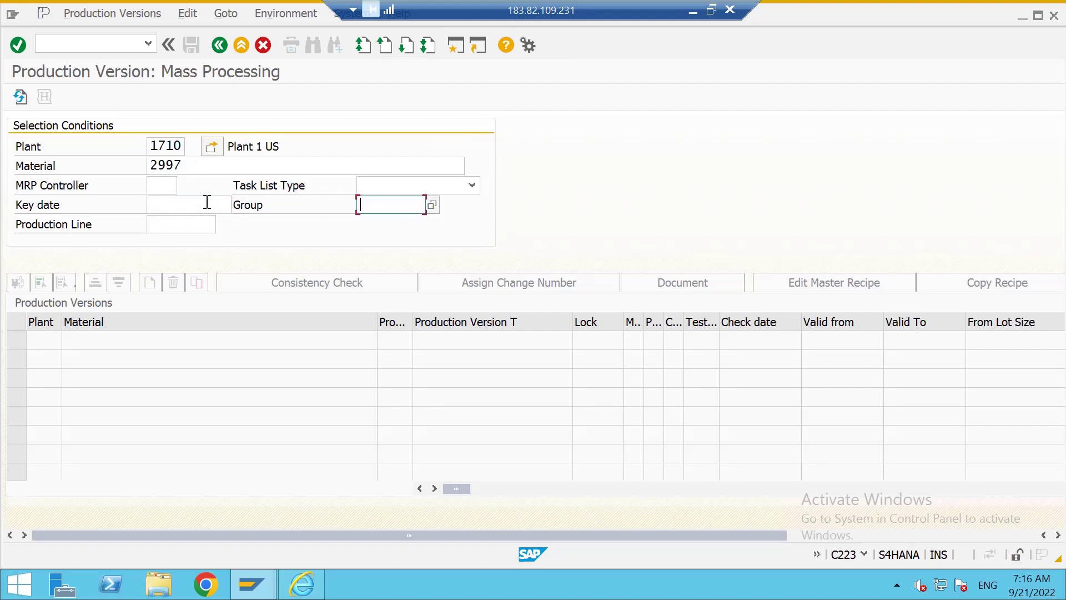
key("Return")
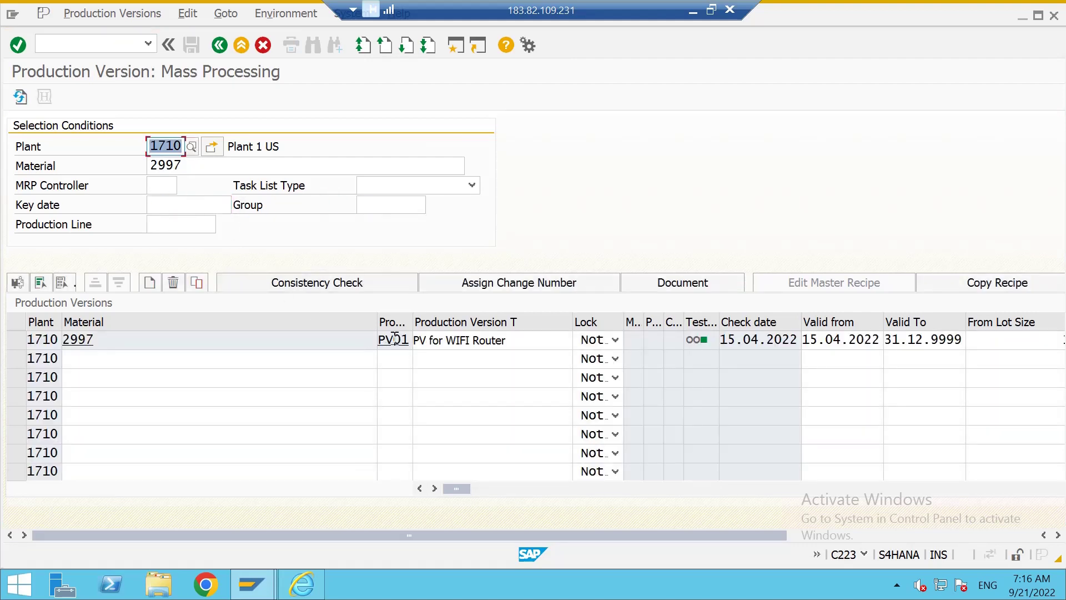
left_click(394, 339)
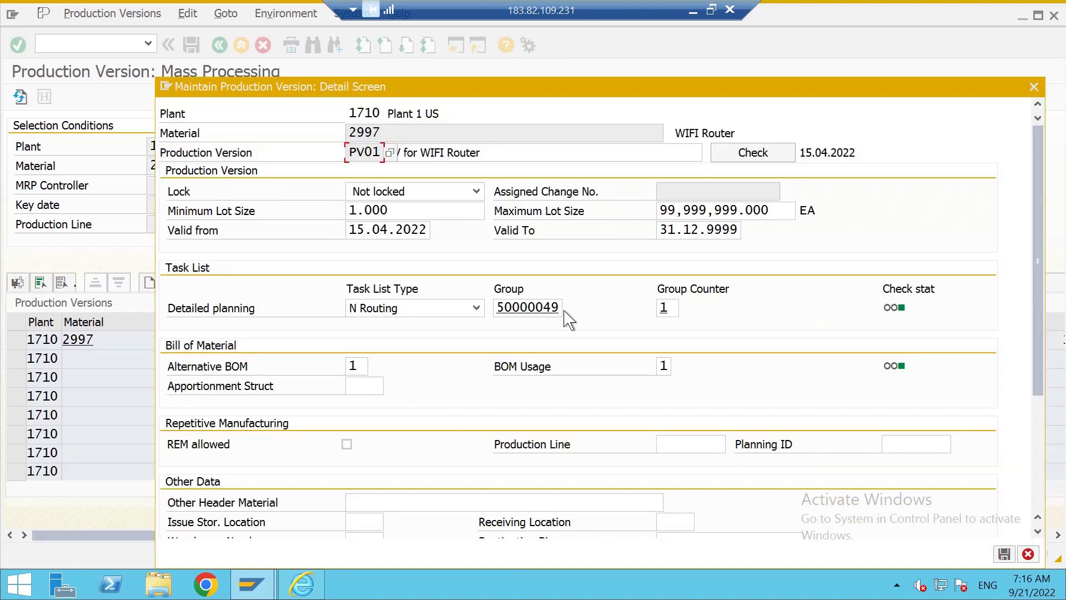
left_click(1035, 87)
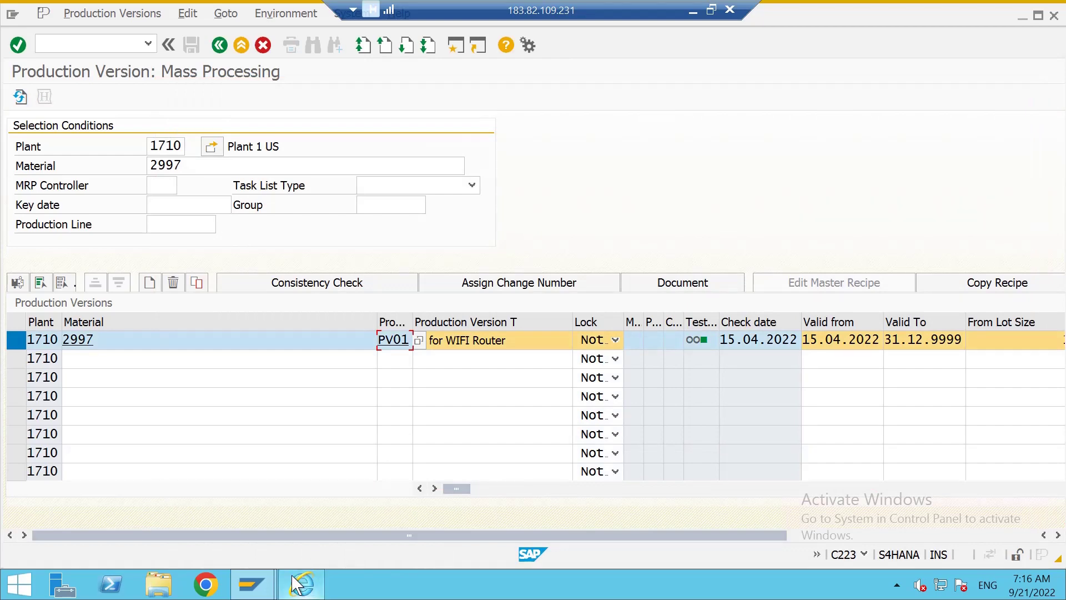
Go back to the LTMC_MATERIALMASTER_11MAY project and select the Production version migration object.
mouse_move(281, 586)
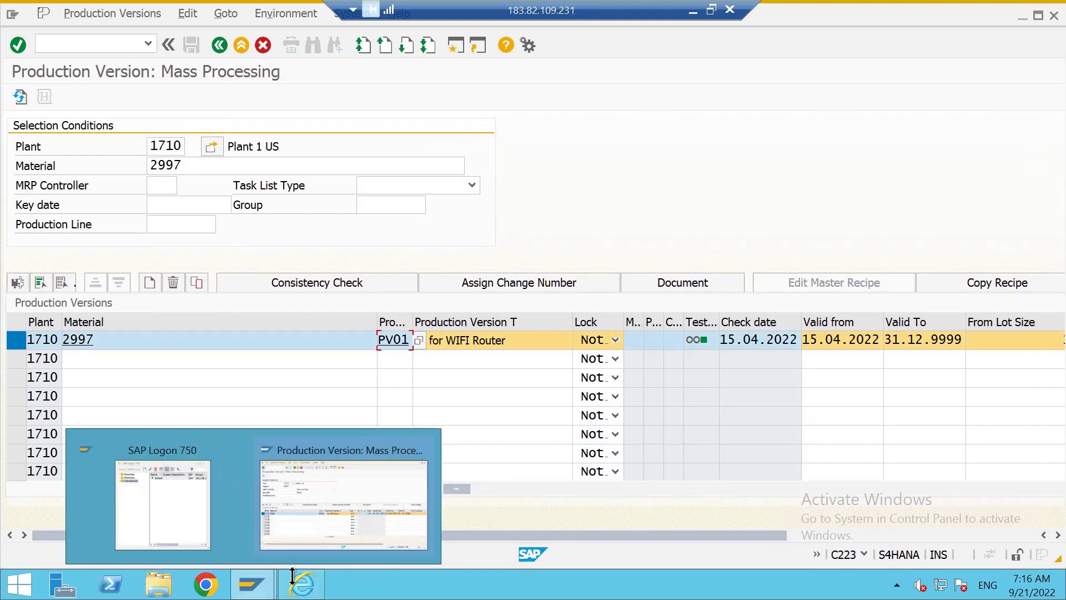
left_click(300, 586)
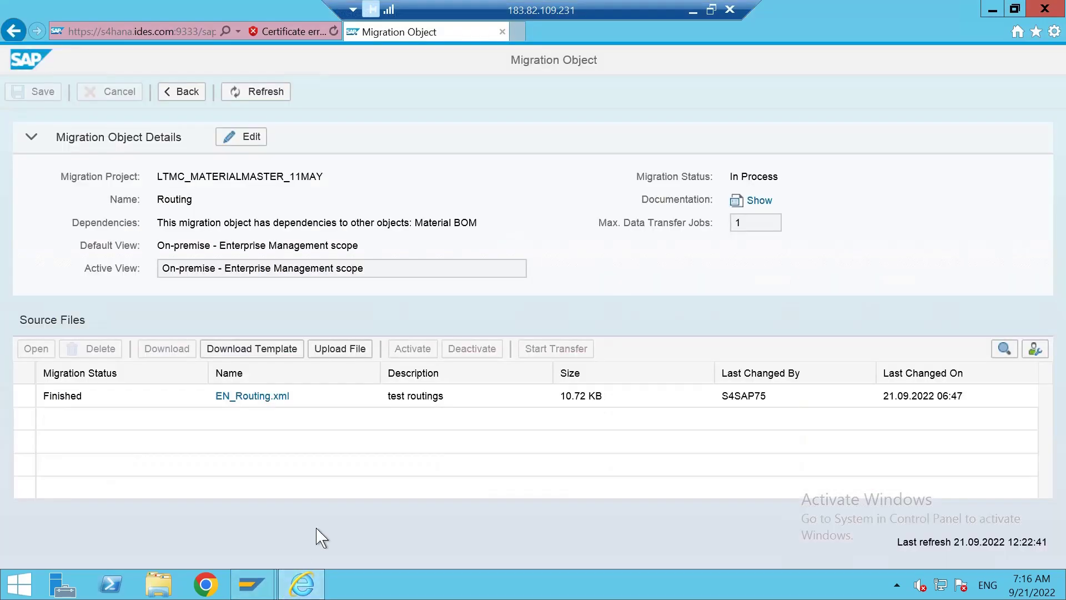
left_click(176, 94)
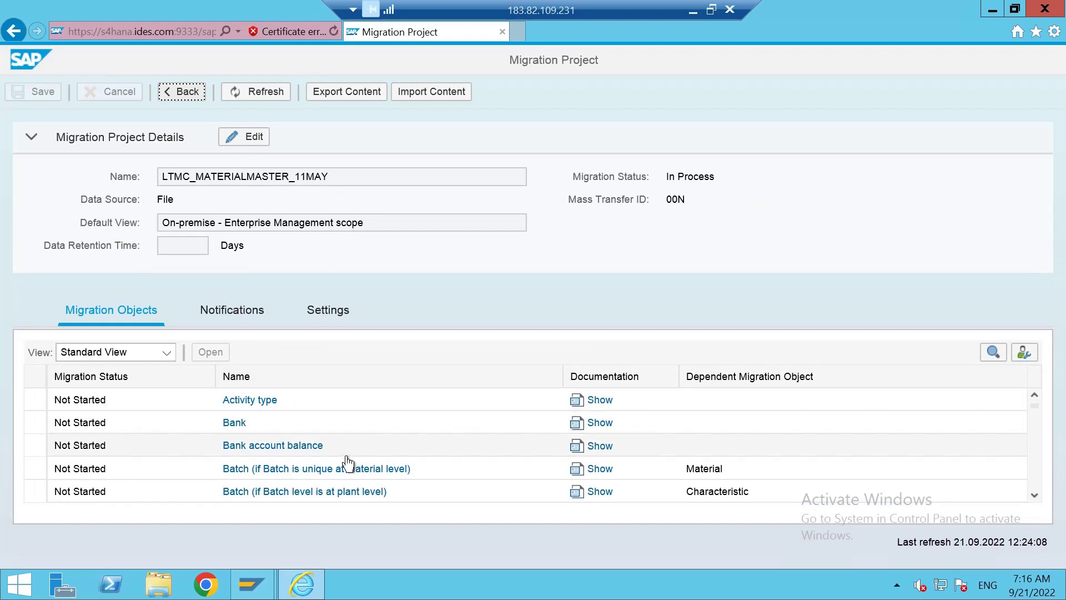
scroll(348, 463, "down", 7)
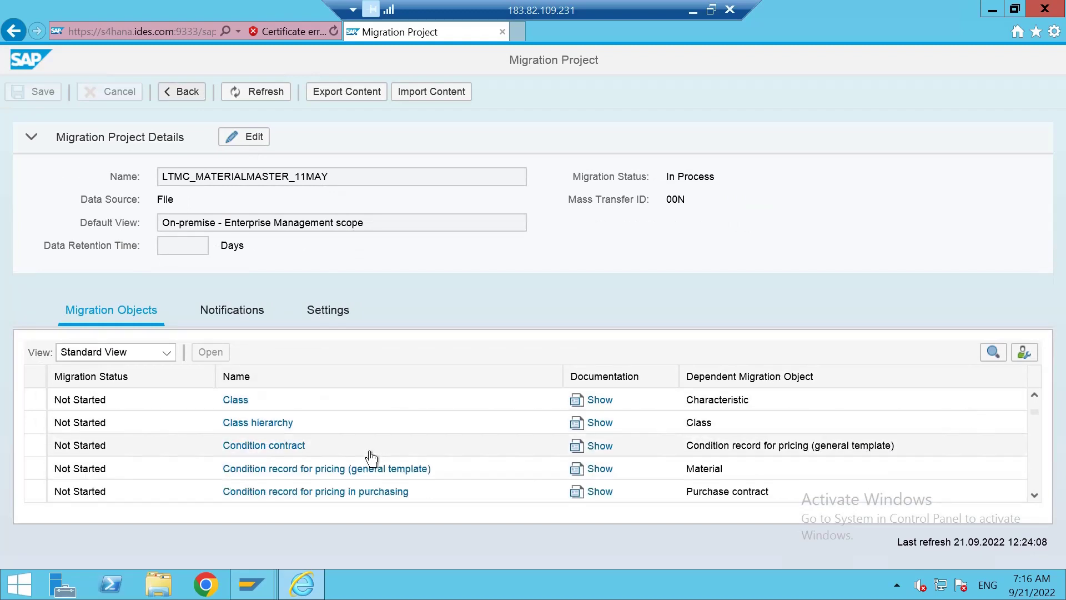
scroll(372, 458, "down", 10)
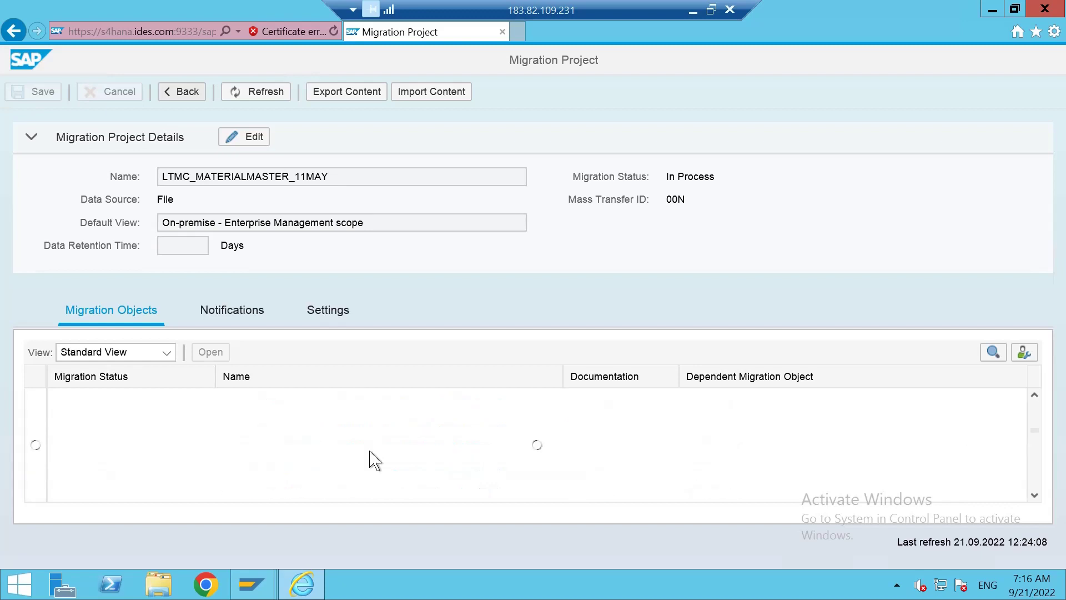
scroll(372, 458, "down", 5)
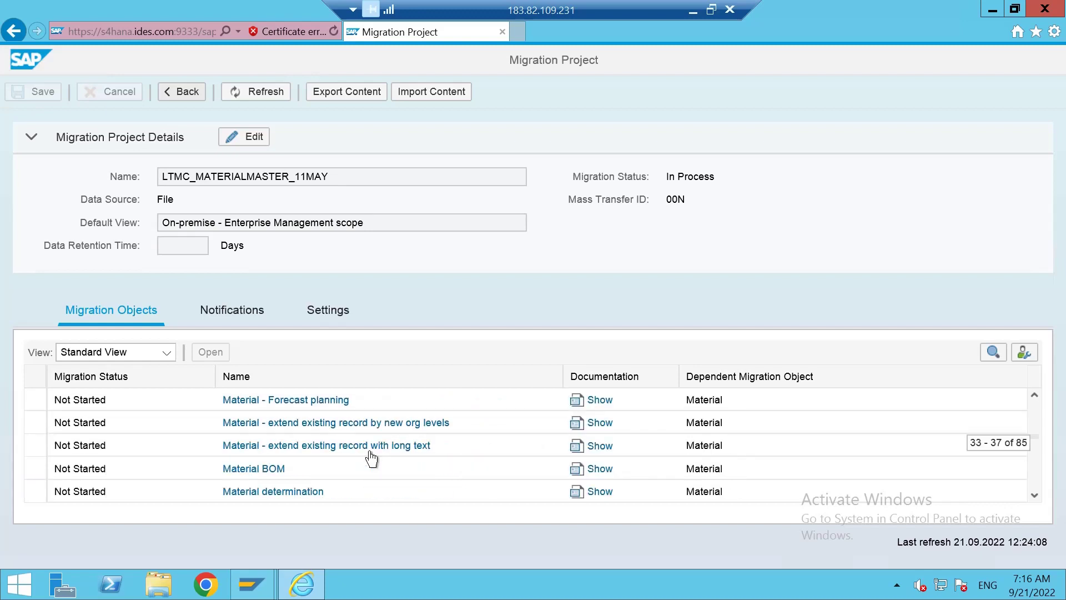
scroll(372, 458, "down", 18)
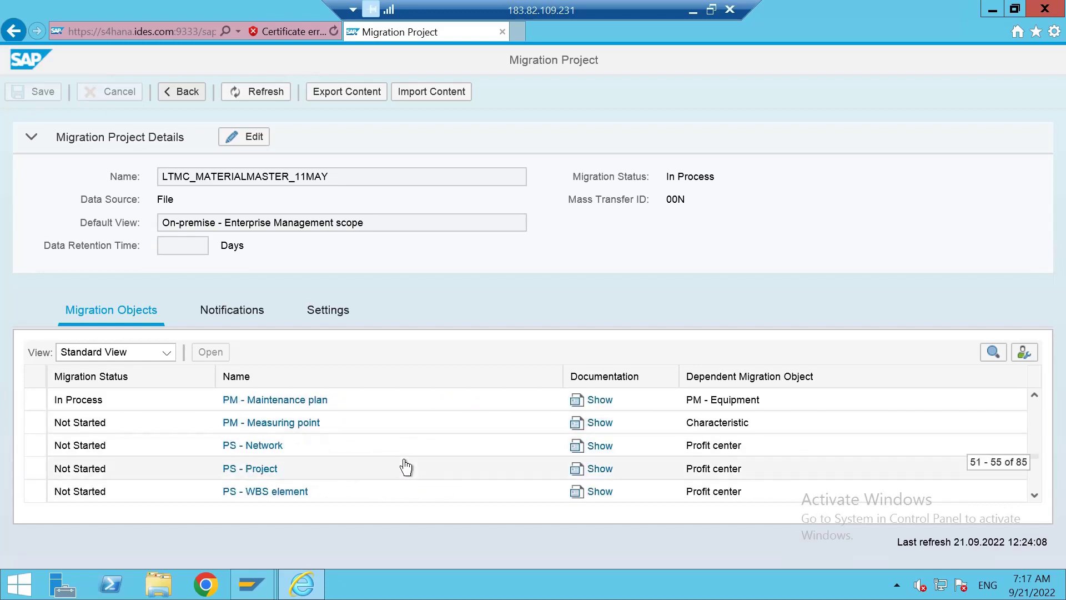
scroll(406, 468, "down", 7)
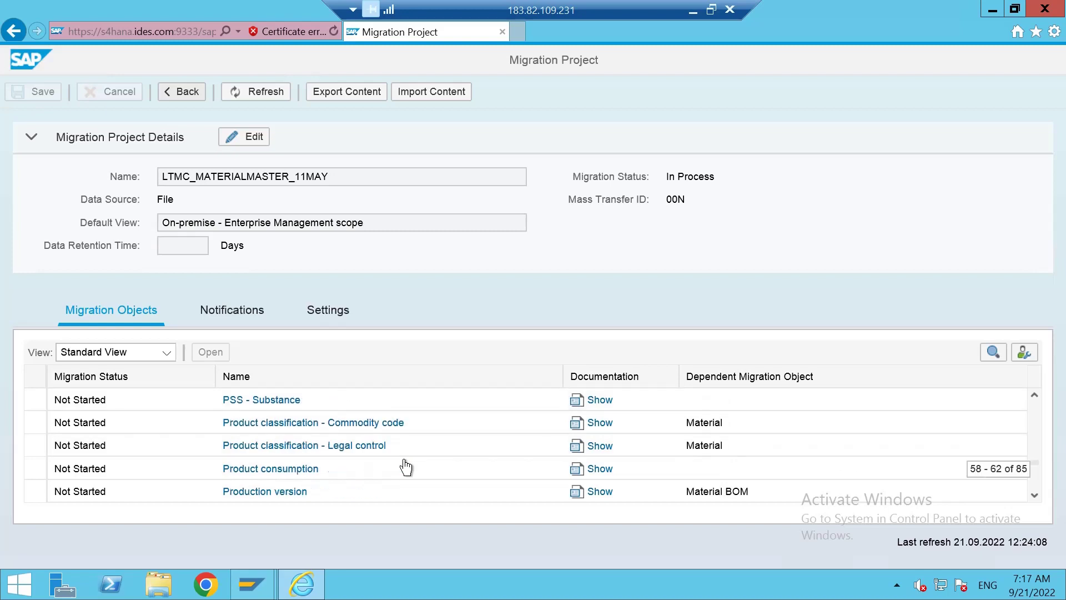
scroll(406, 467, "down", 2)
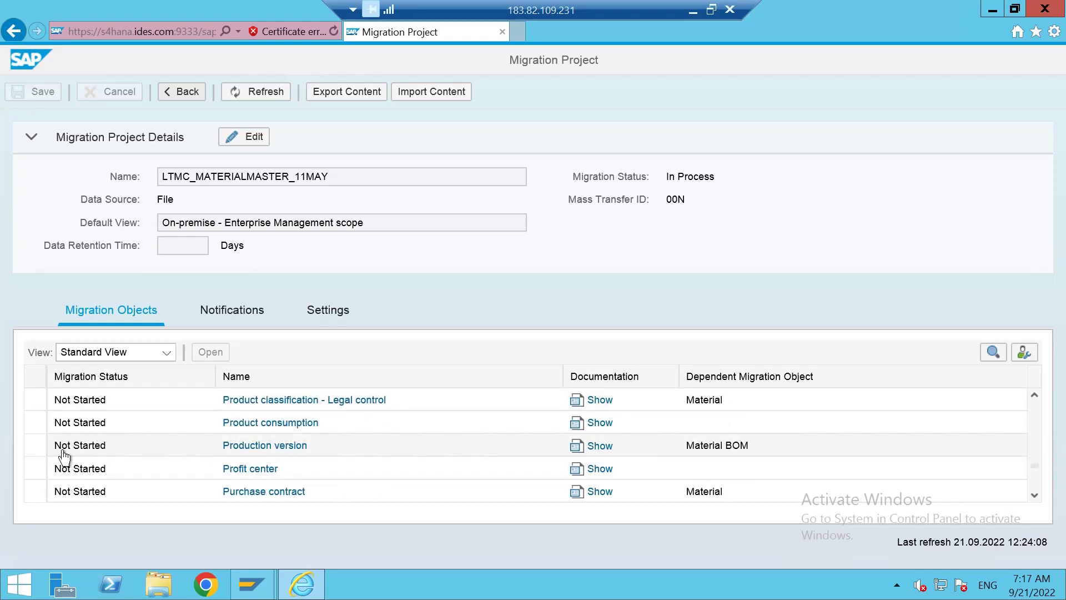
left_click(40, 452)
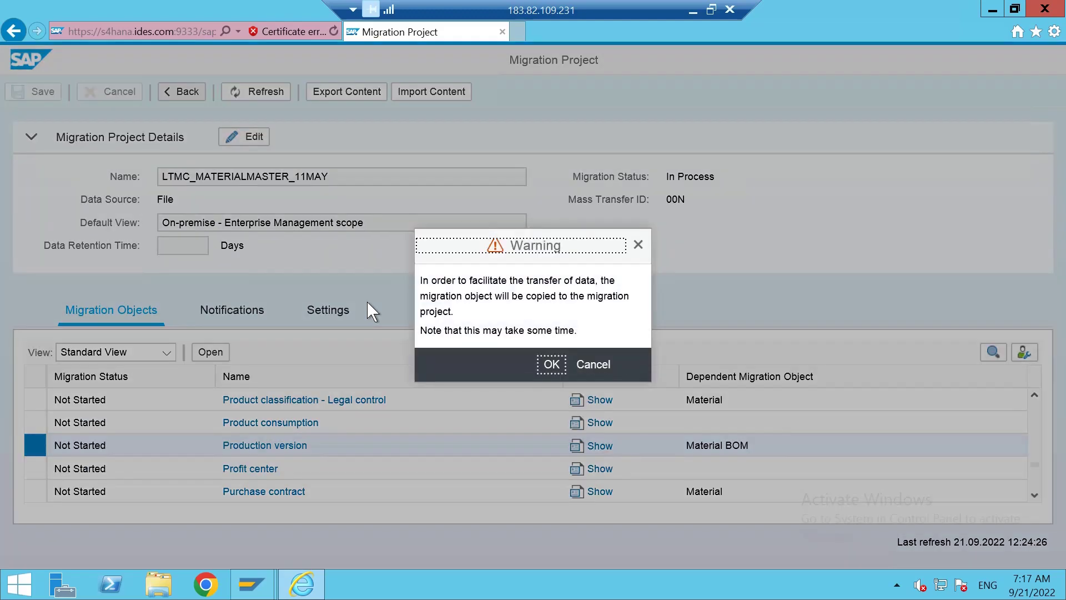
Confirm the warning to copy the Production version migration object into the project.
left_click(548, 368)
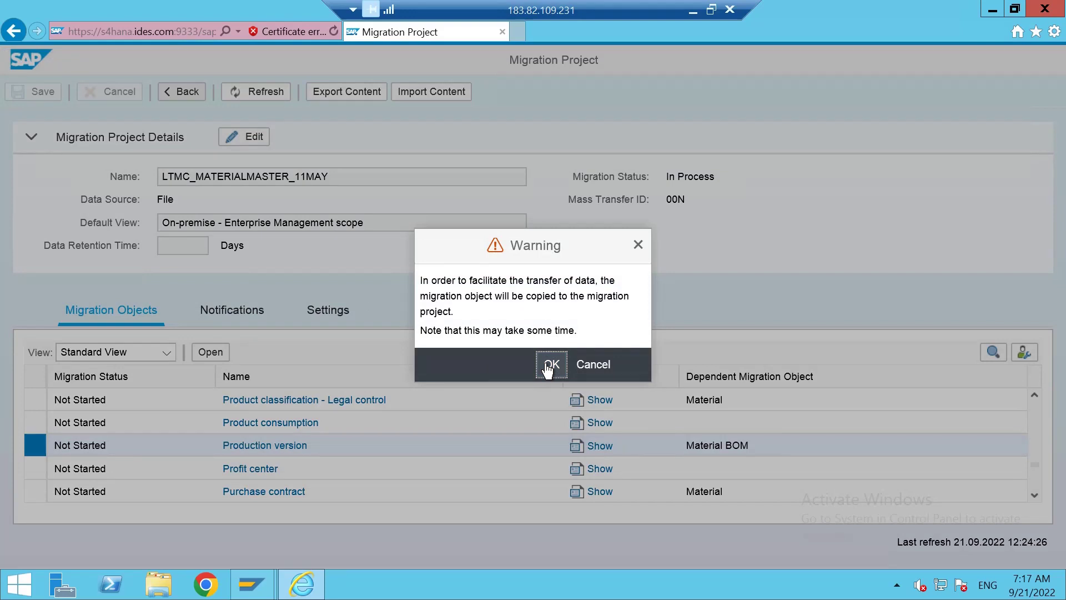
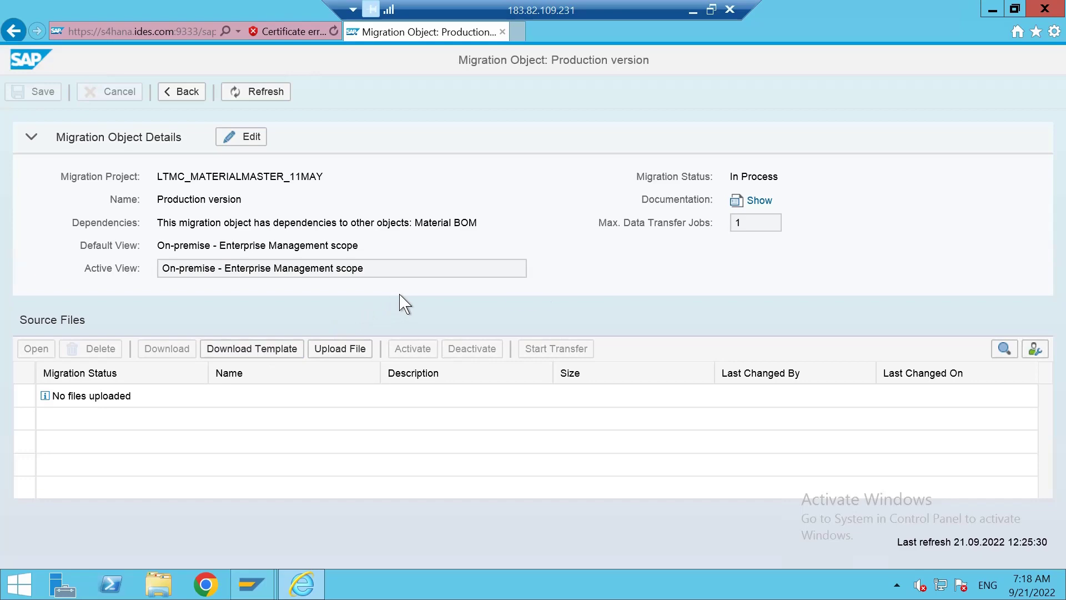
Open the downloaded EN_Production version.xml template in Excel.
left_click(740, 550)
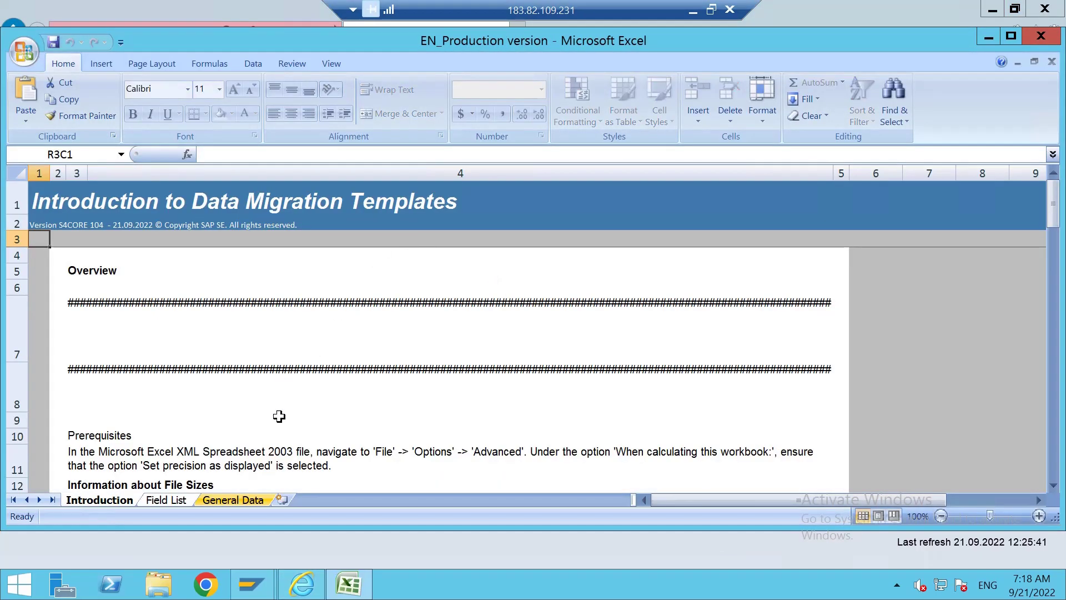
In the Field List sheet, check the Importance of plant, version, short text and validity date fields.
left_click(166, 500)
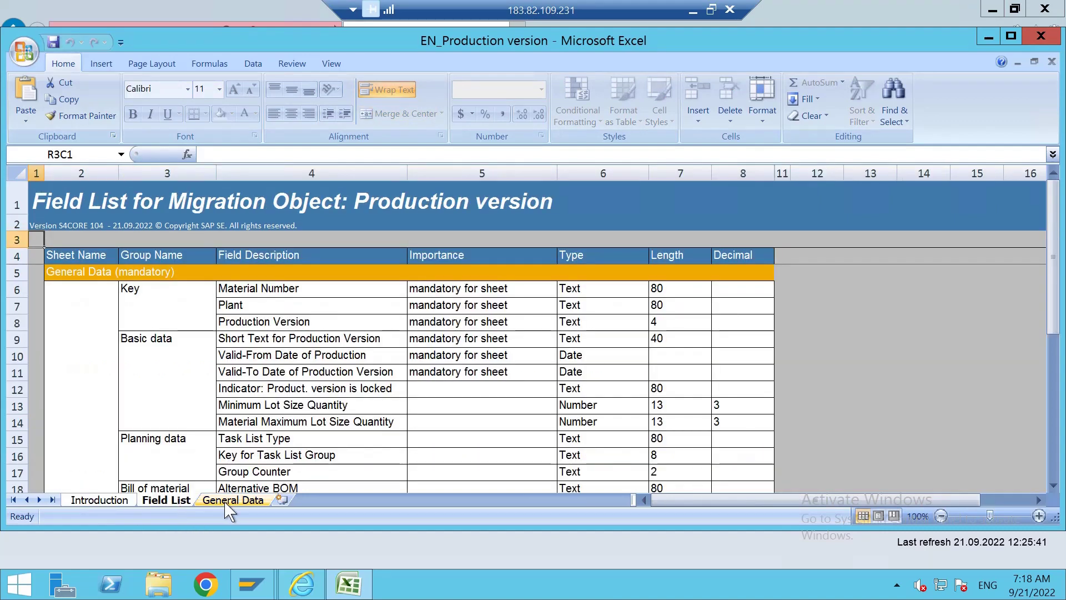
left_click(227, 502)
left_click(177, 502)
scroll(372, 419, "down", 6)
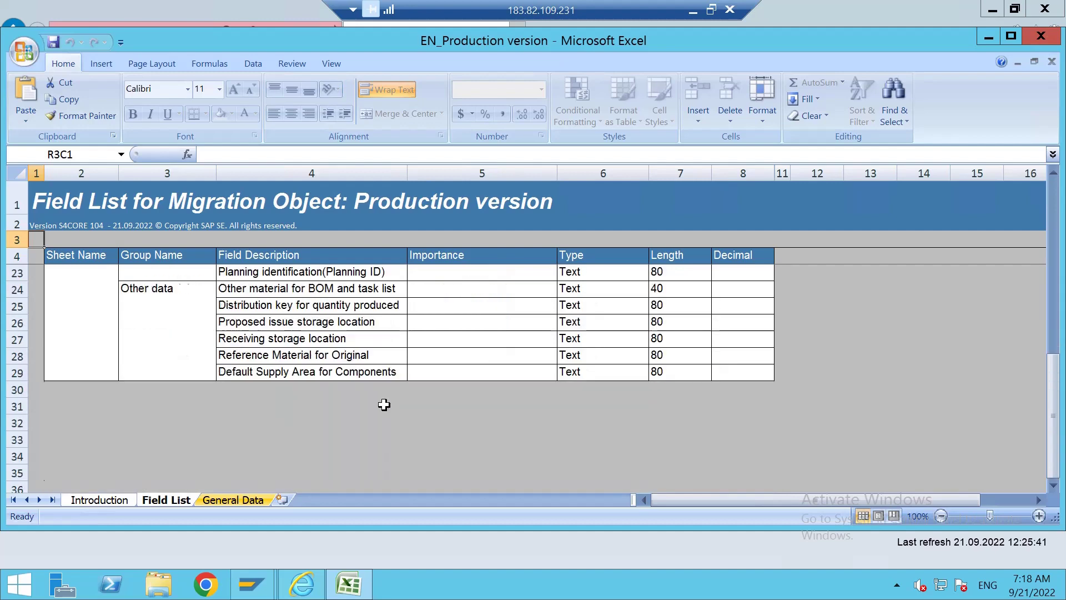
scroll(385, 404, "up", 6)
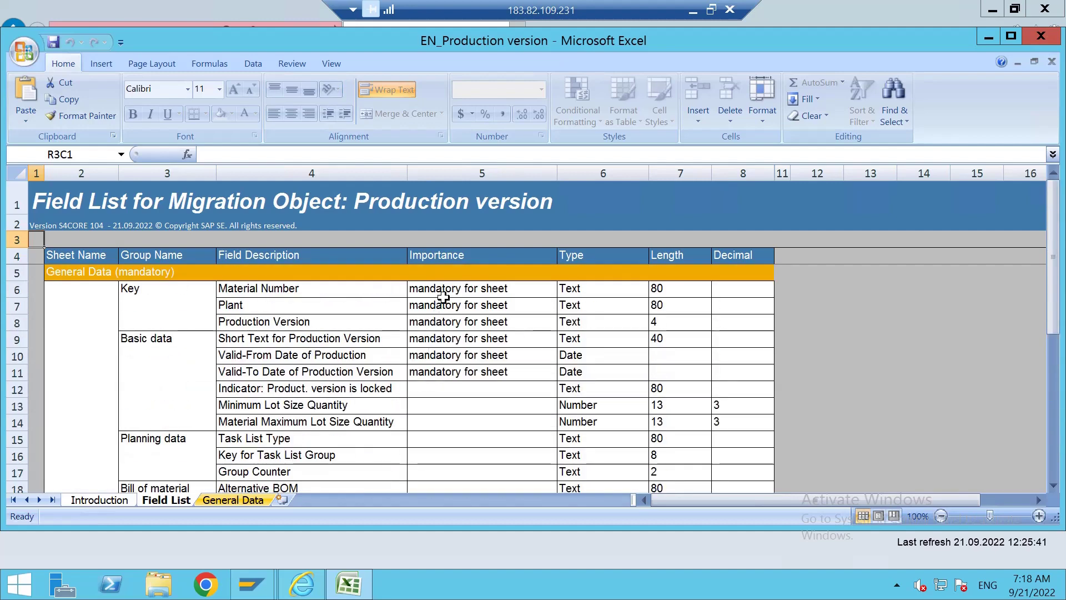
left_click(443, 301)
left_click(441, 325)
left_click(425, 341)
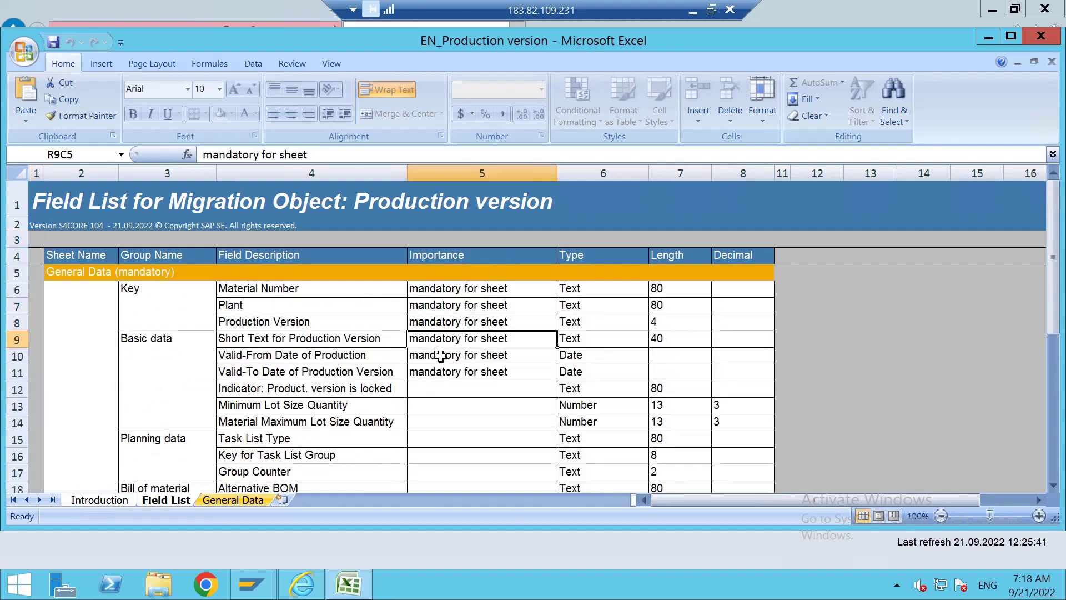
left_click(442, 357)
left_click(442, 378)
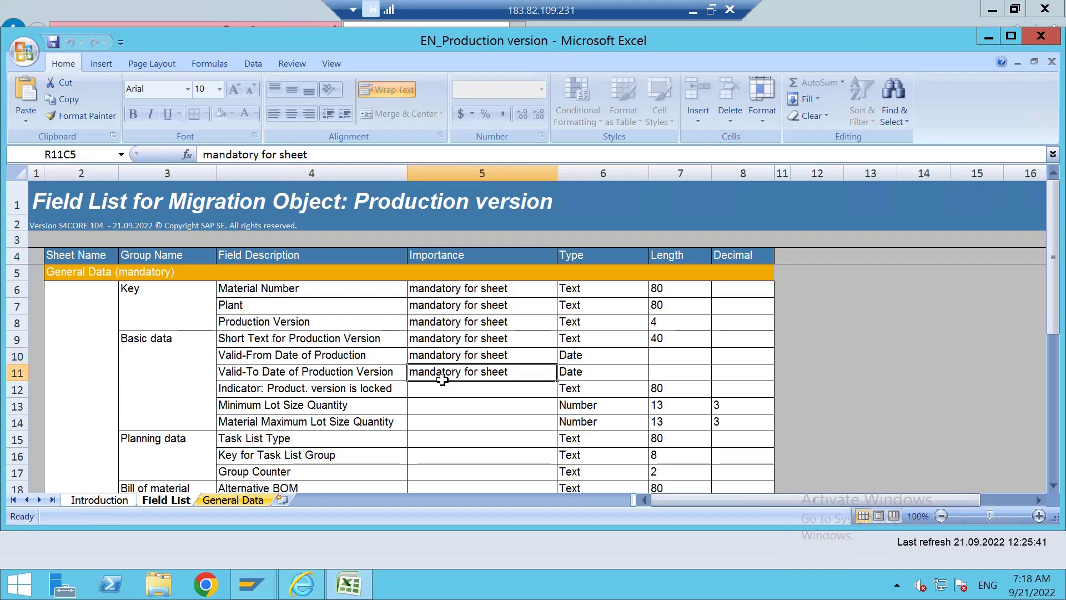
left_click(444, 306)
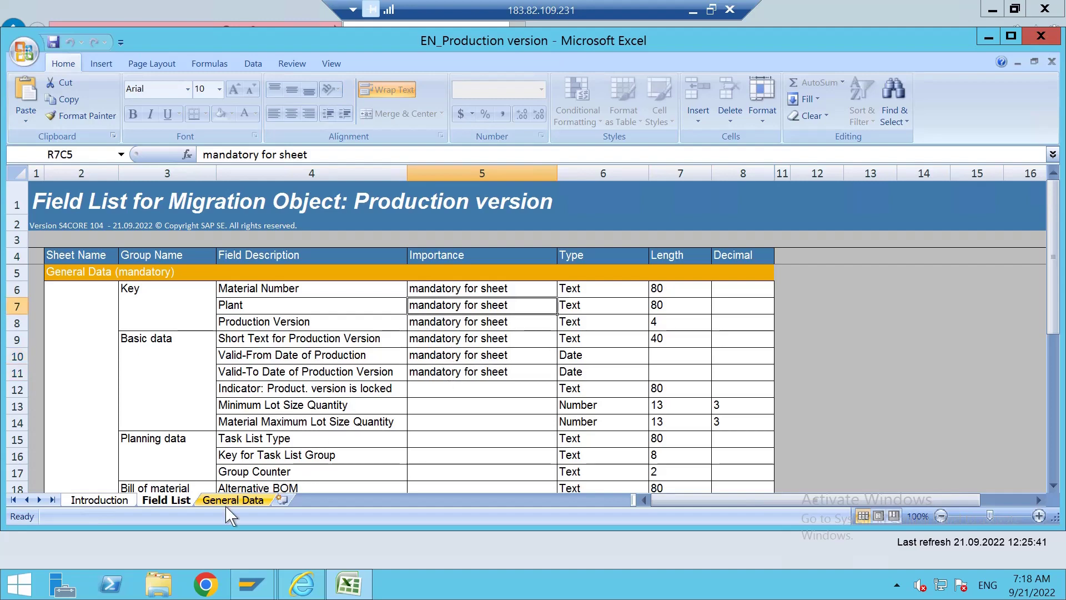
Bring up the General Data sheet ready for data entry.
left_click(233, 500)
left_click(244, 368)
left_click_drag(719, 500, 647, 503)
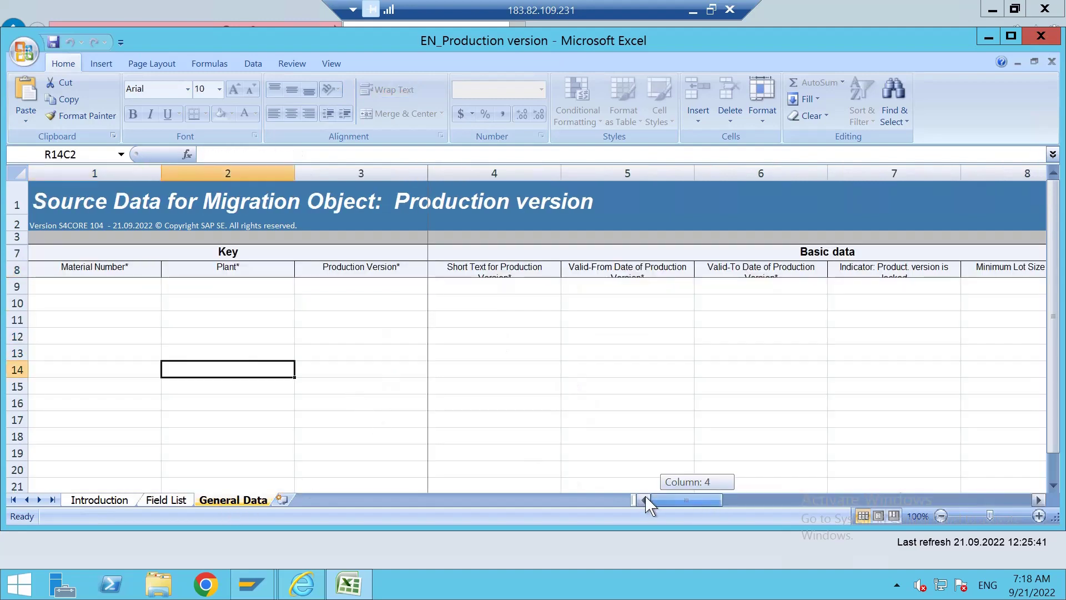
Enter material 2997, plant 1710, version PV02 and short text 'Pv from LTMC' in row 9.
left_click(129, 284)
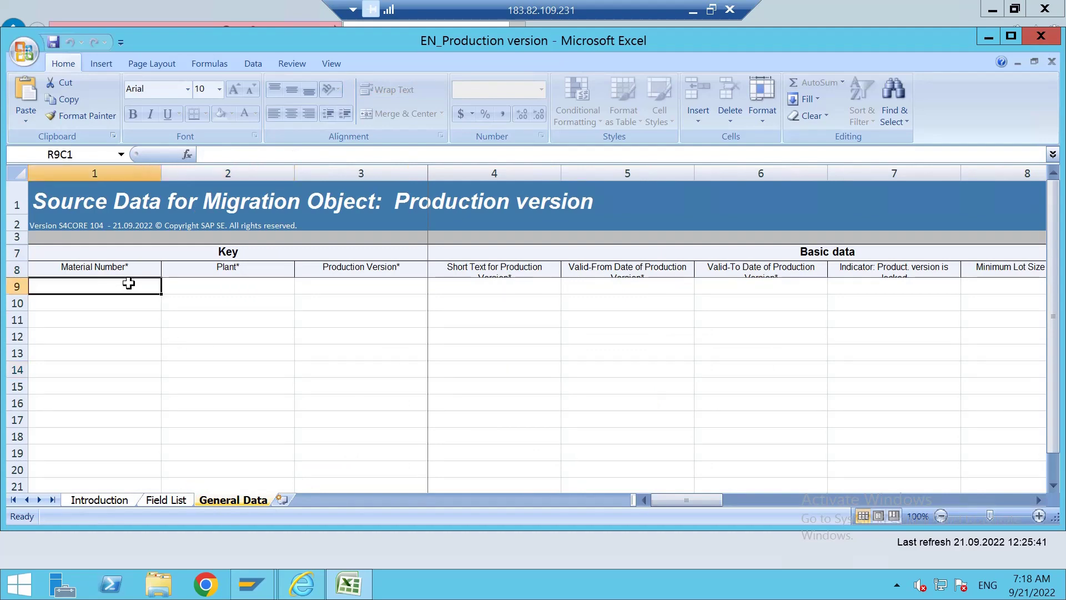
type("2997")
left_click(214, 286)
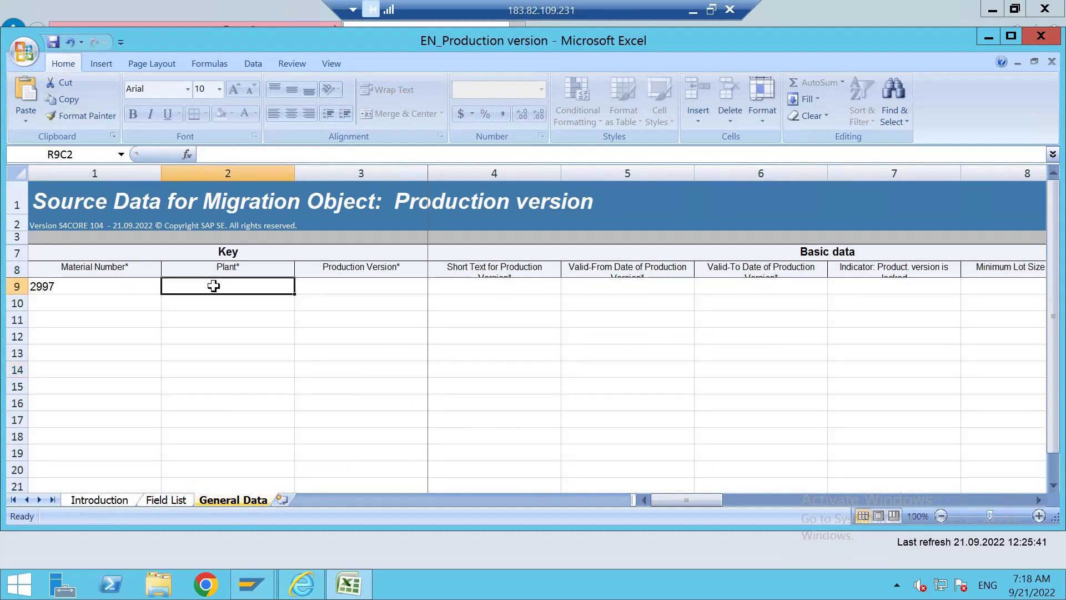
type("1710")
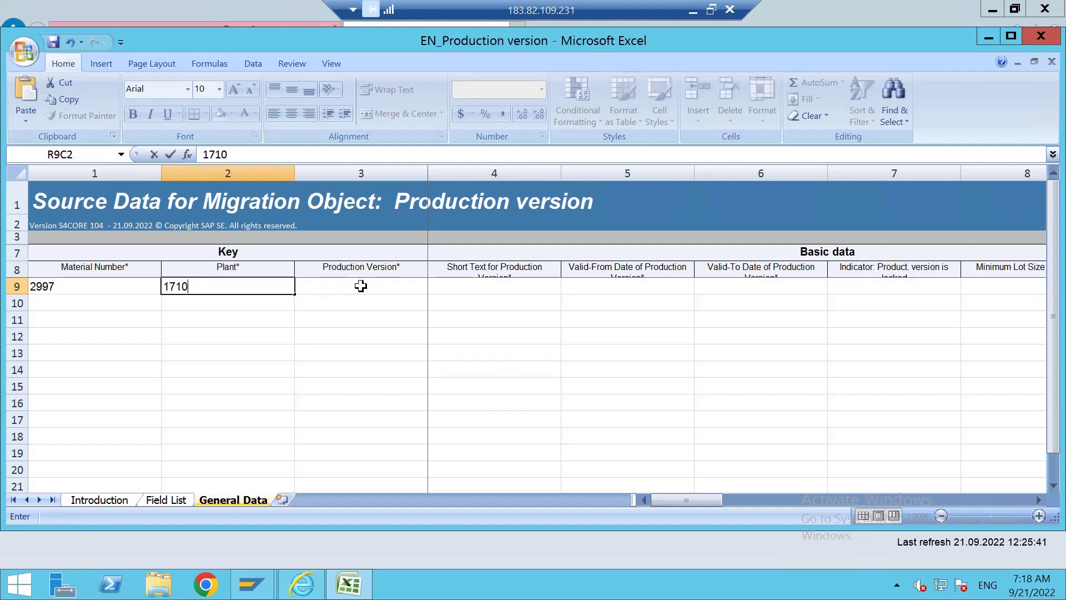
left_click(361, 286)
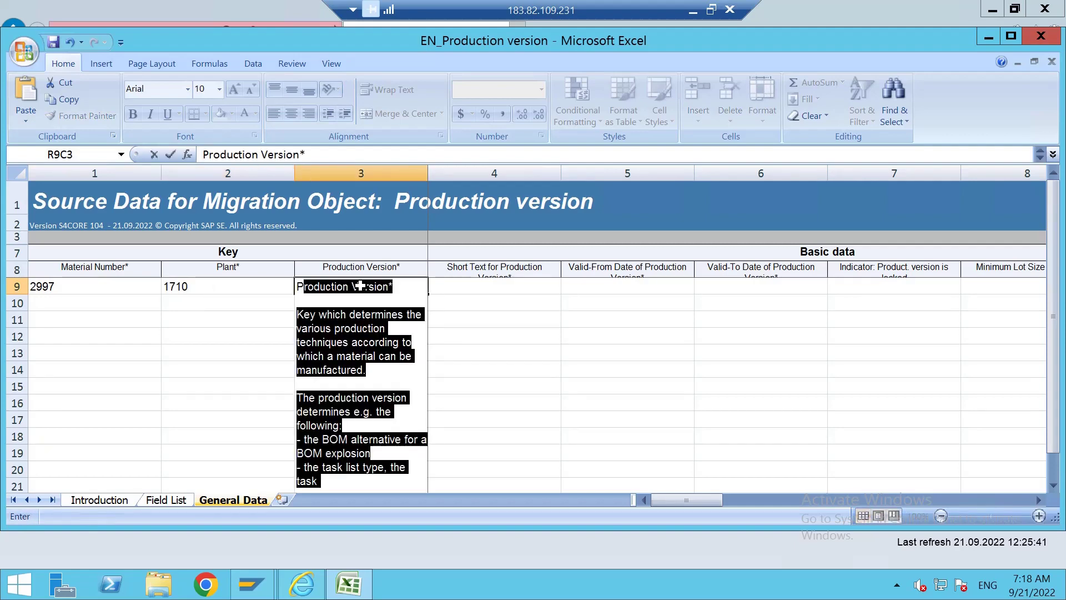
type("PV02")
left_click(489, 290)
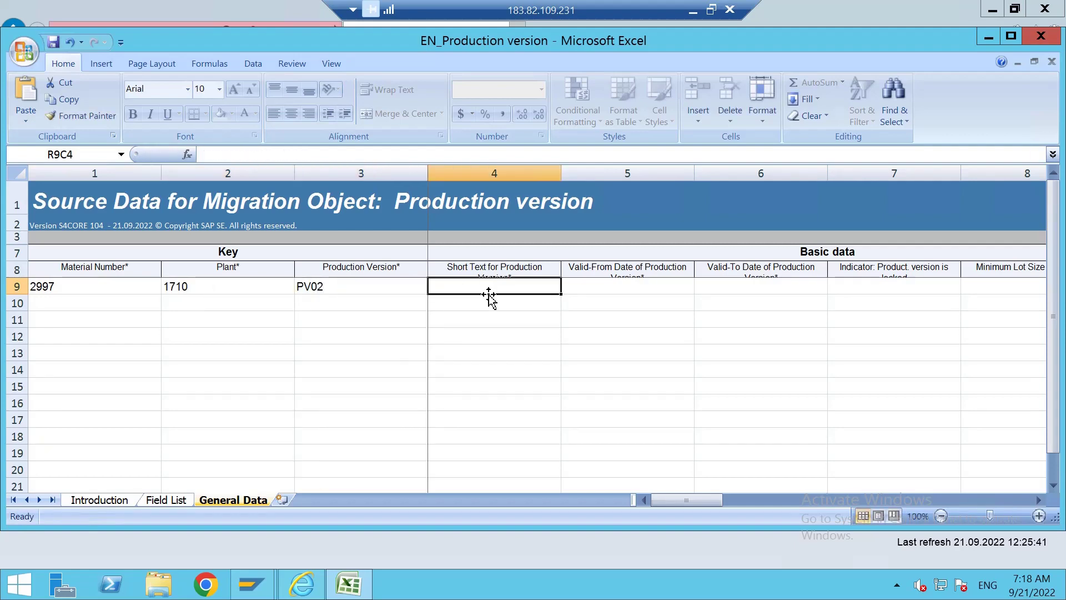
type("Pv from")
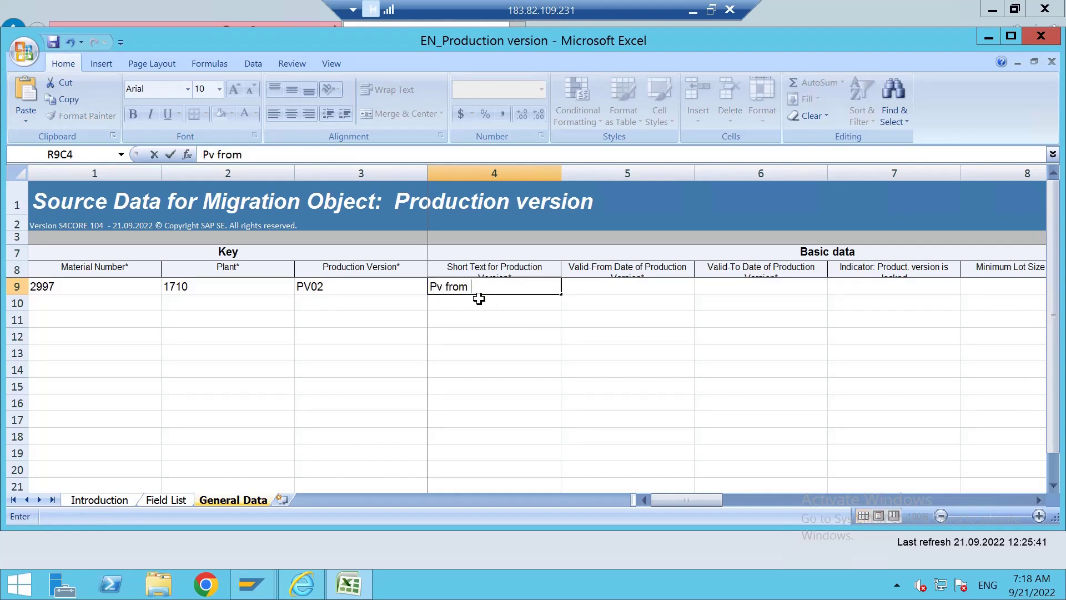
type(" LTMC")
Give that row validity from 21.09.2022 to 31.12.9999.
key("Tab")
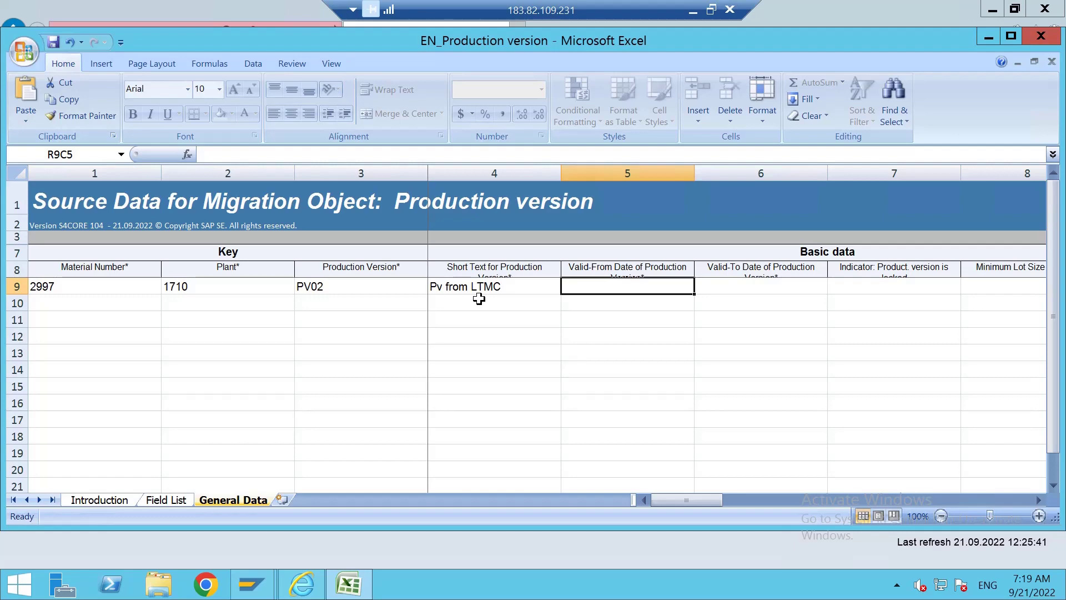
type("21.")
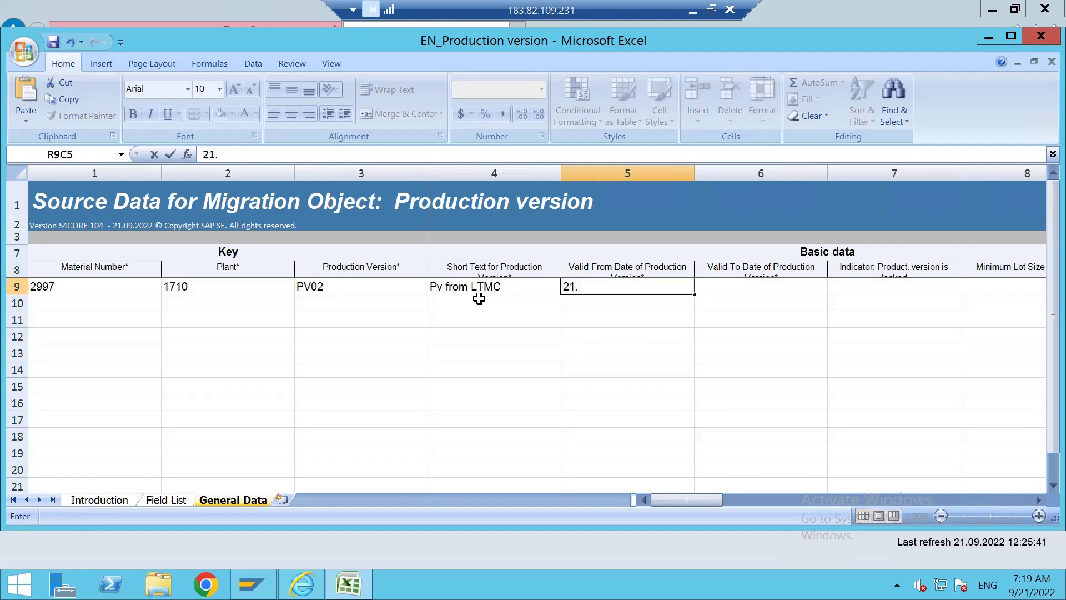
type("09.2022")
key("Tab")
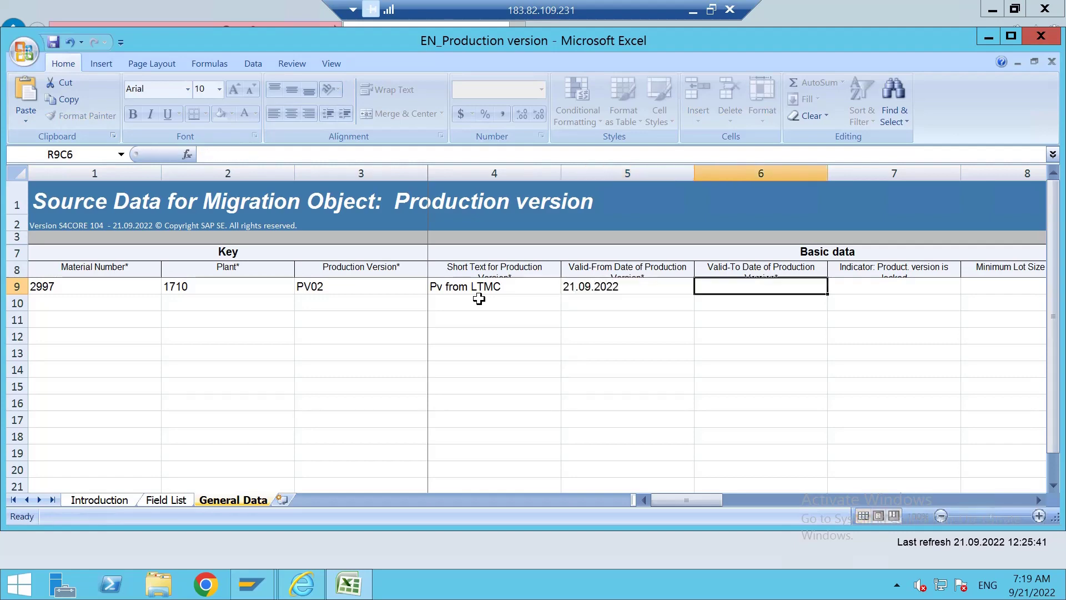
type("31.12.")
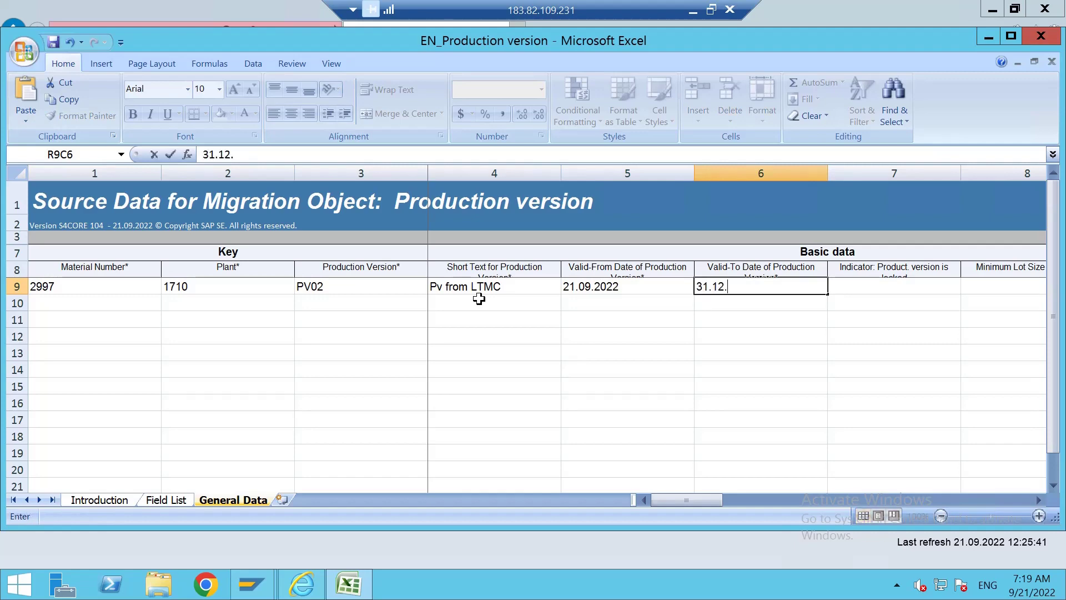
type("9999")
key("Tab")
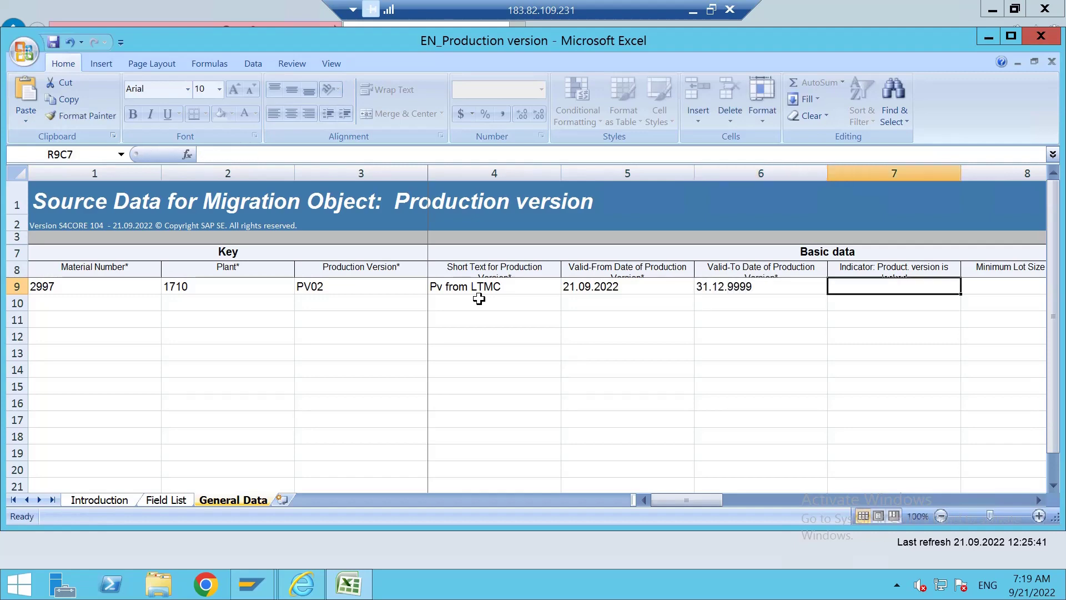
key("Tab")
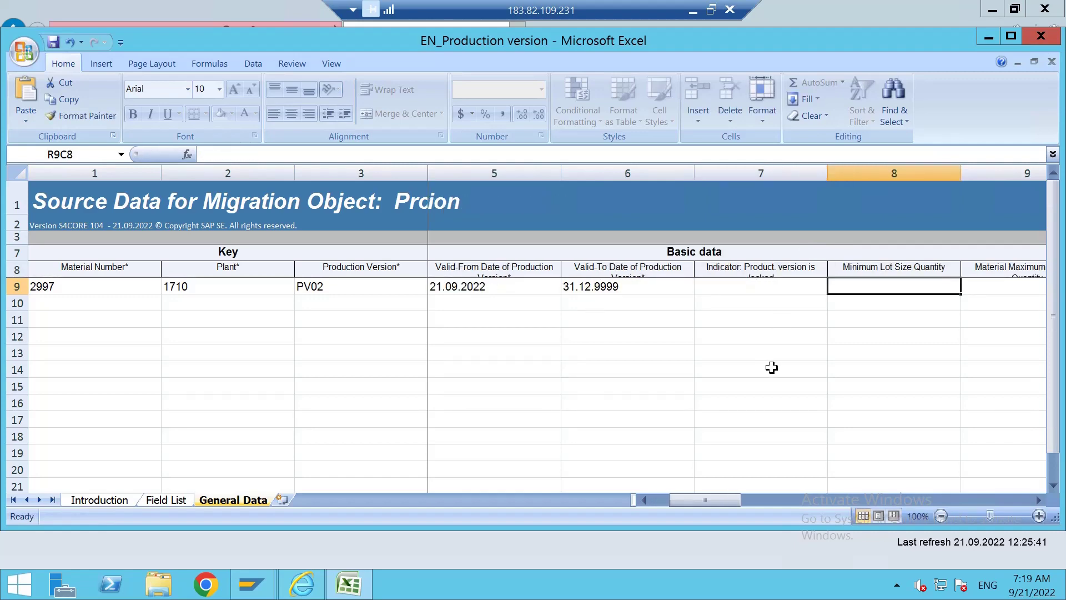
Recheck in Field List whether minimum lot size, version lock and valid-from are mandatory.
left_click(771, 368)
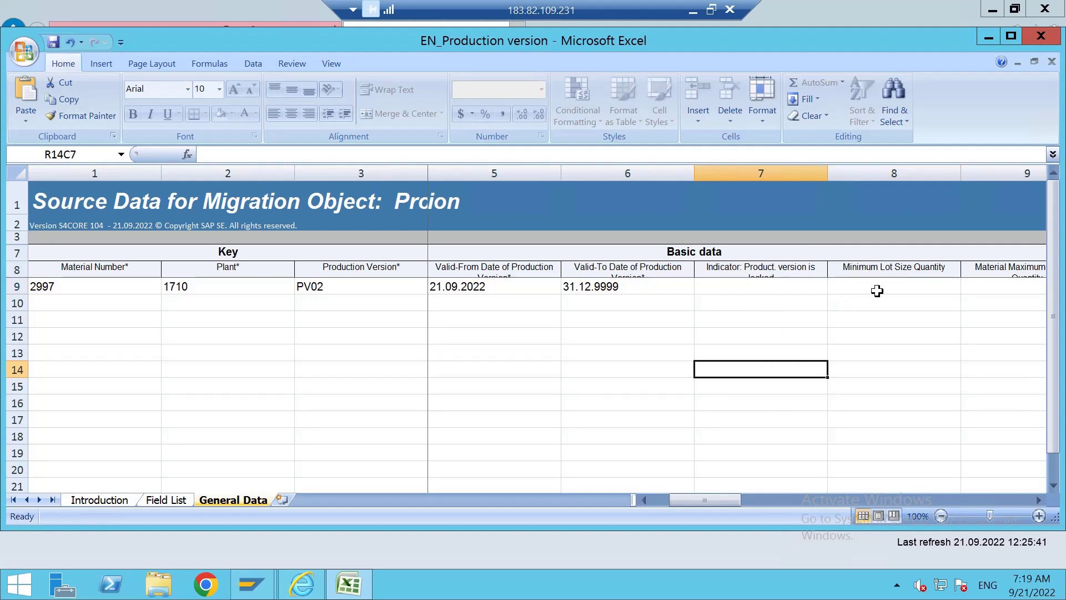
left_click(168, 501)
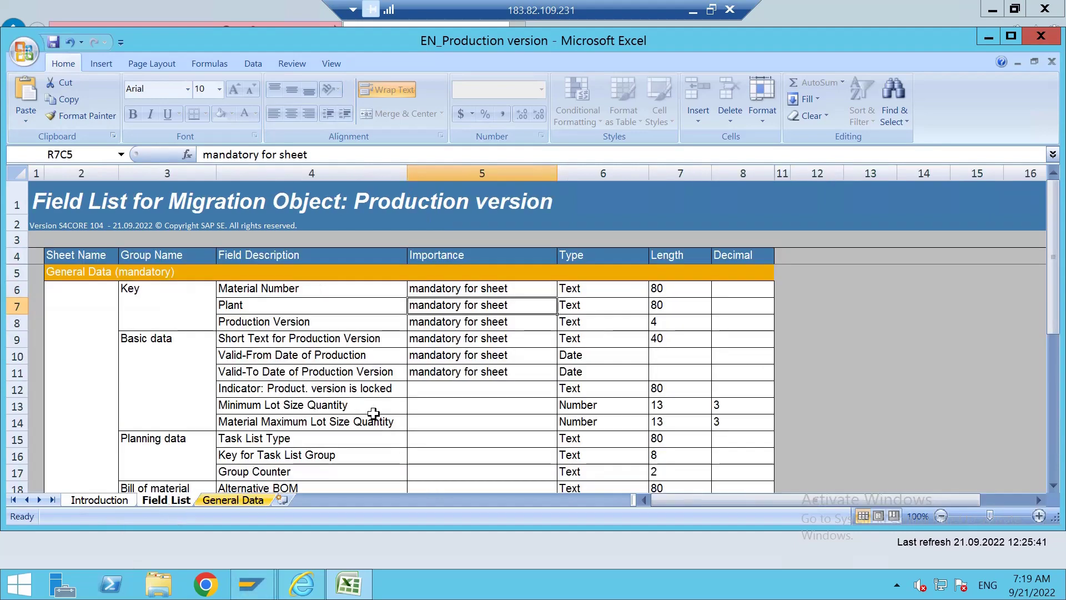
left_click(402, 408)
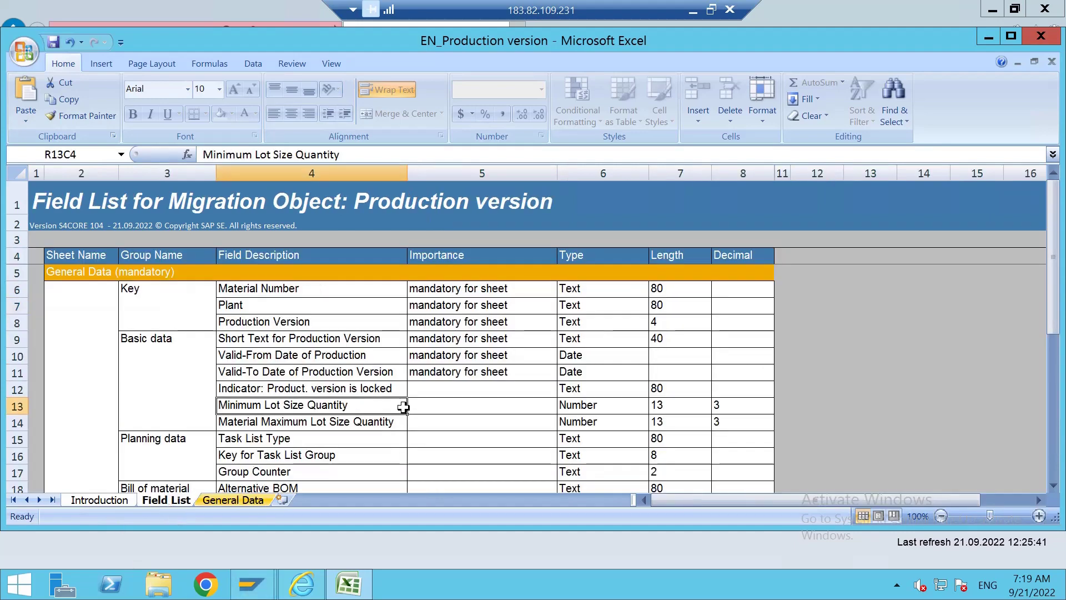
left_click(464, 405)
key("Up")
left_click(454, 350)
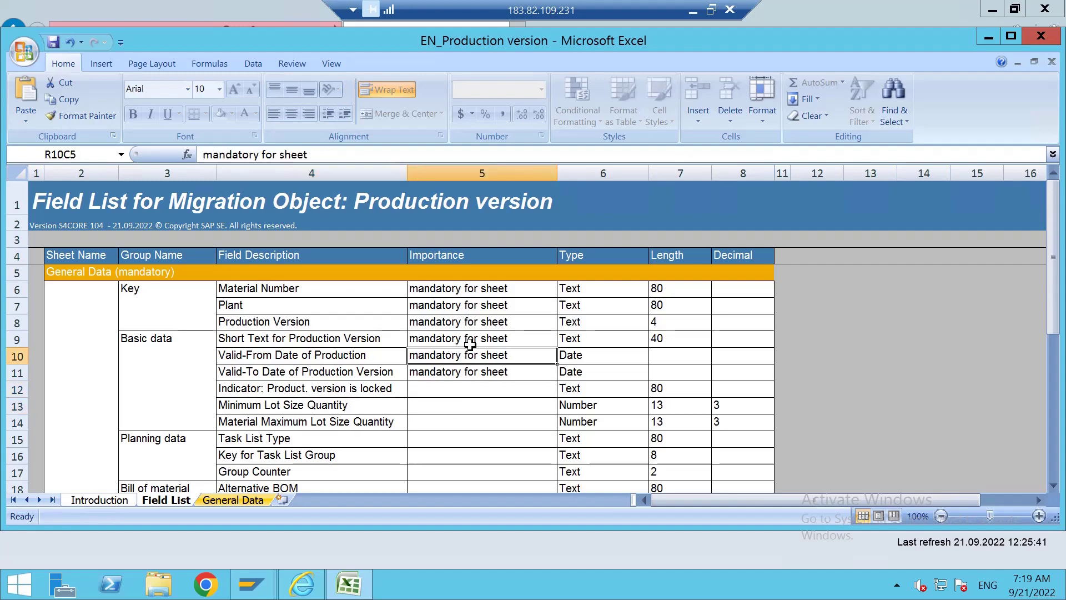
Back on General Data, select the filled first data row.
left_click(234, 500)
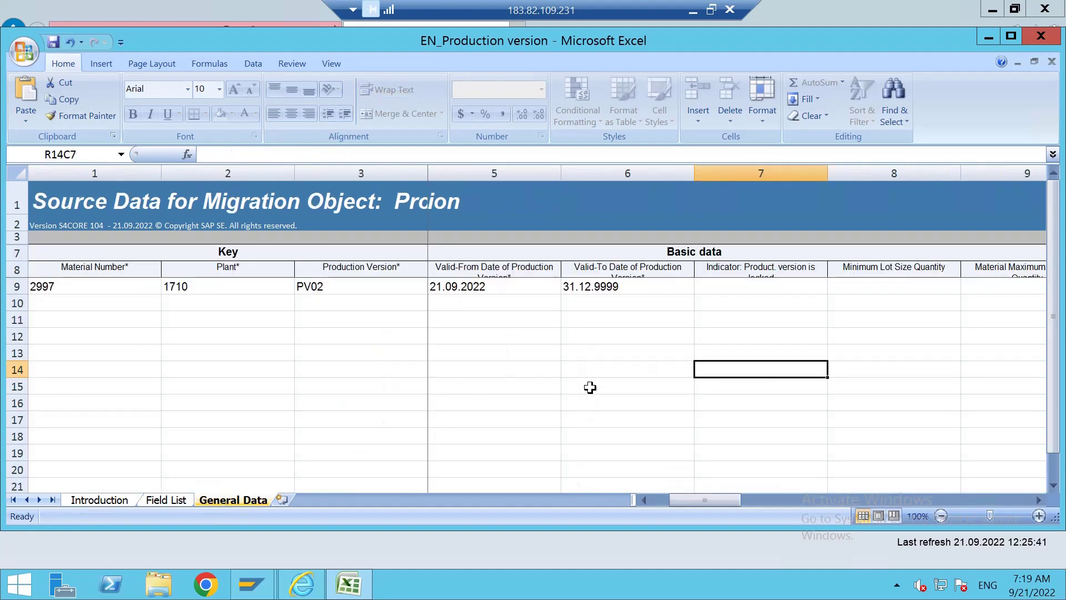
left_click_drag(677, 501, 627, 501)
left_click(268, 399)
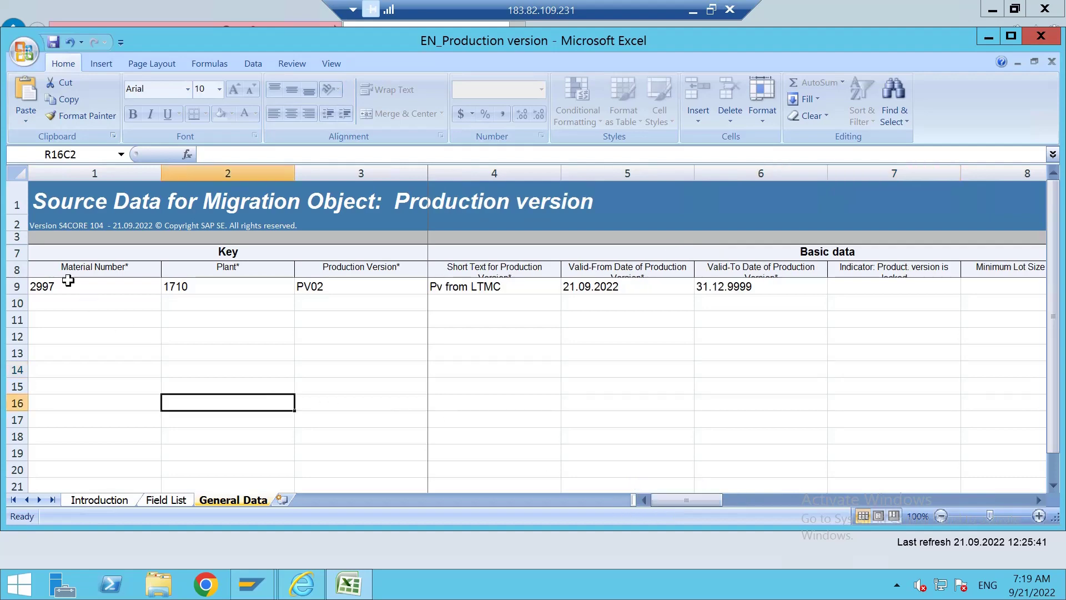
left_click_drag(66, 284, 662, 285)
Copy the PV02 row into row 10 and change its version to PV03.
key("ctrl+c")
left_click_drag(740, 501, 678, 501)
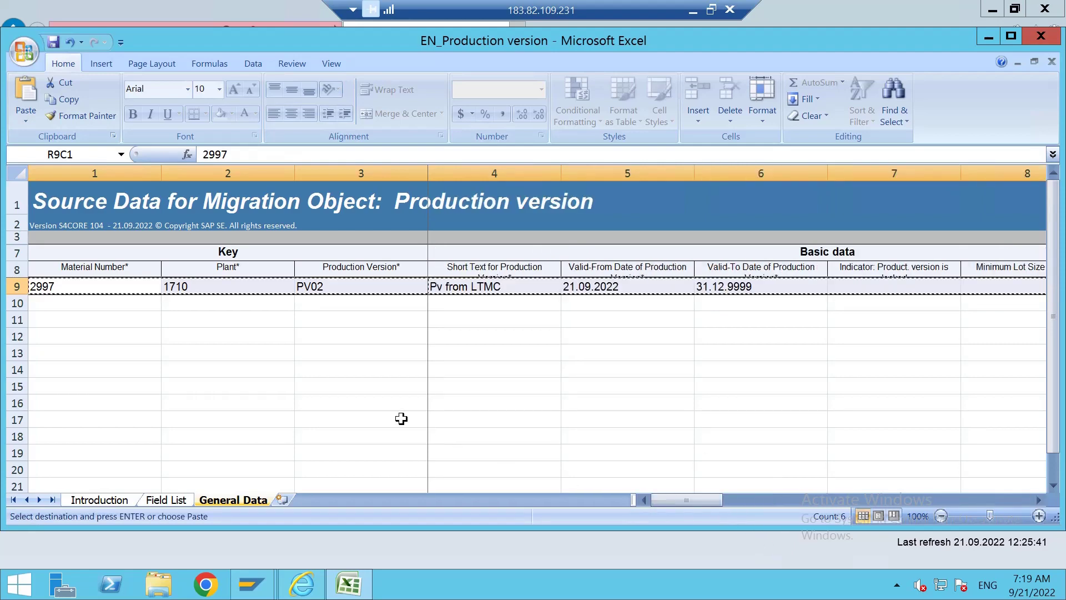
left_click(78, 302)
key("ctrl+v")
left_click_drag(89, 319, 222, 353)
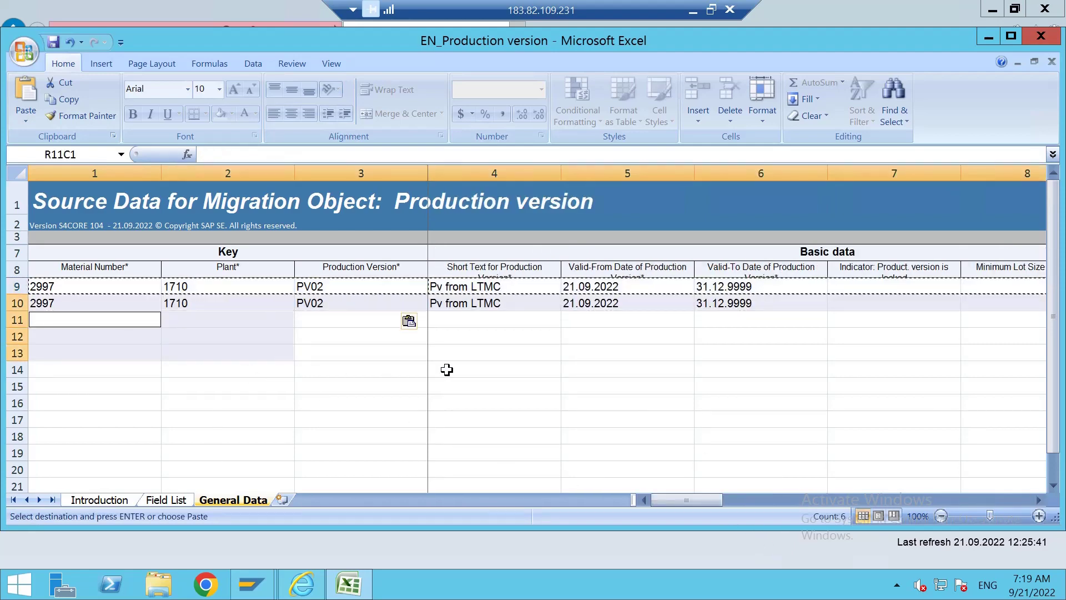
left_click(444, 320)
double_click(372, 305)
key("BackSpace")
type("3")
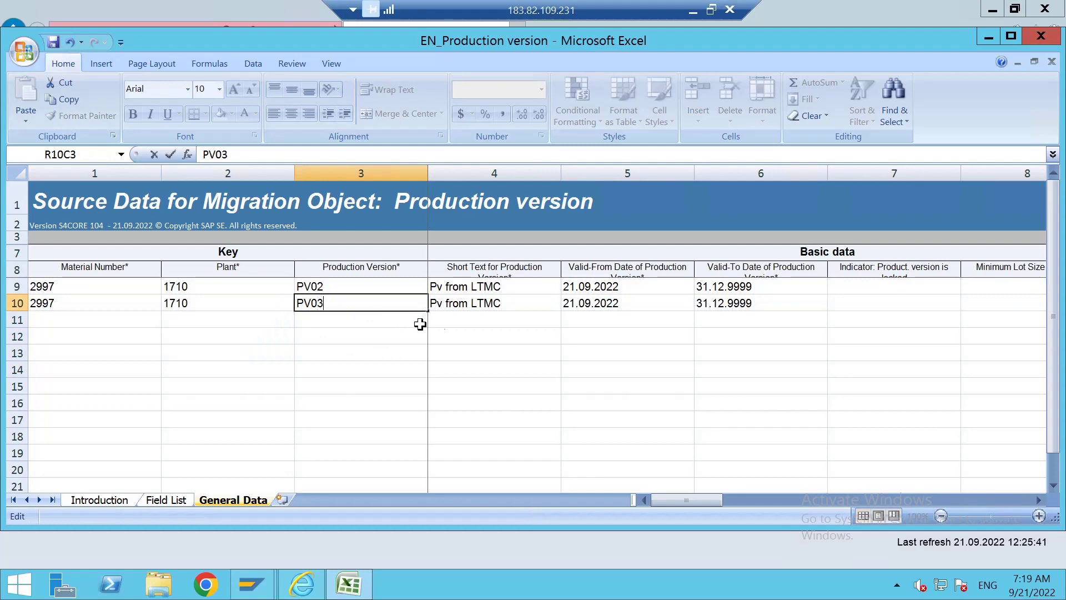
Change the short texts to 'Pv2 from LTMC' and 'Pv3 from LTMC'.
left_click(444, 287)
double_click(445, 287)
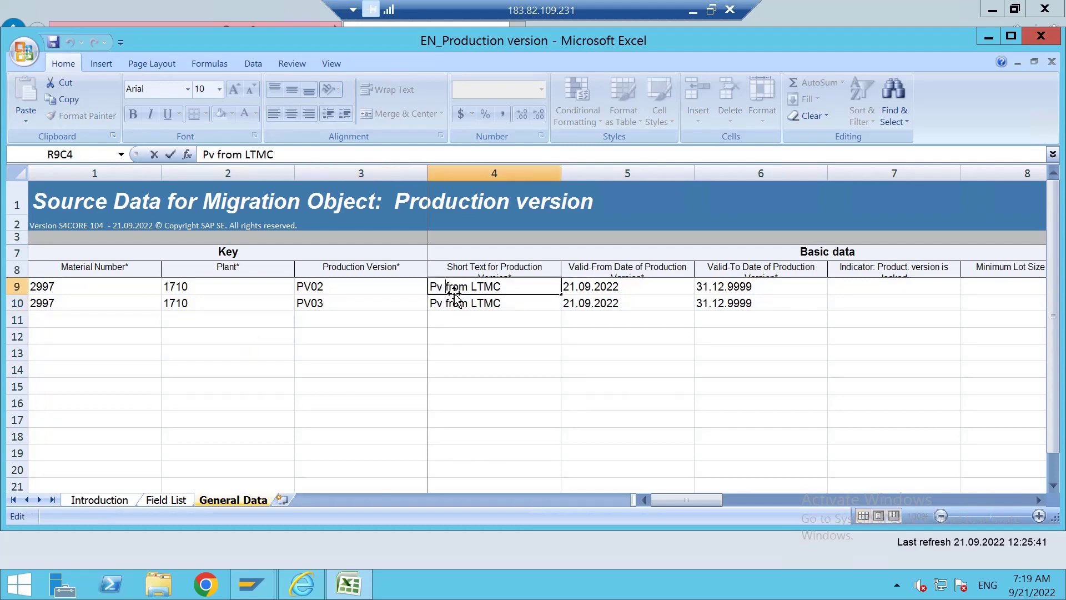
key("BackSpace")
type("2")
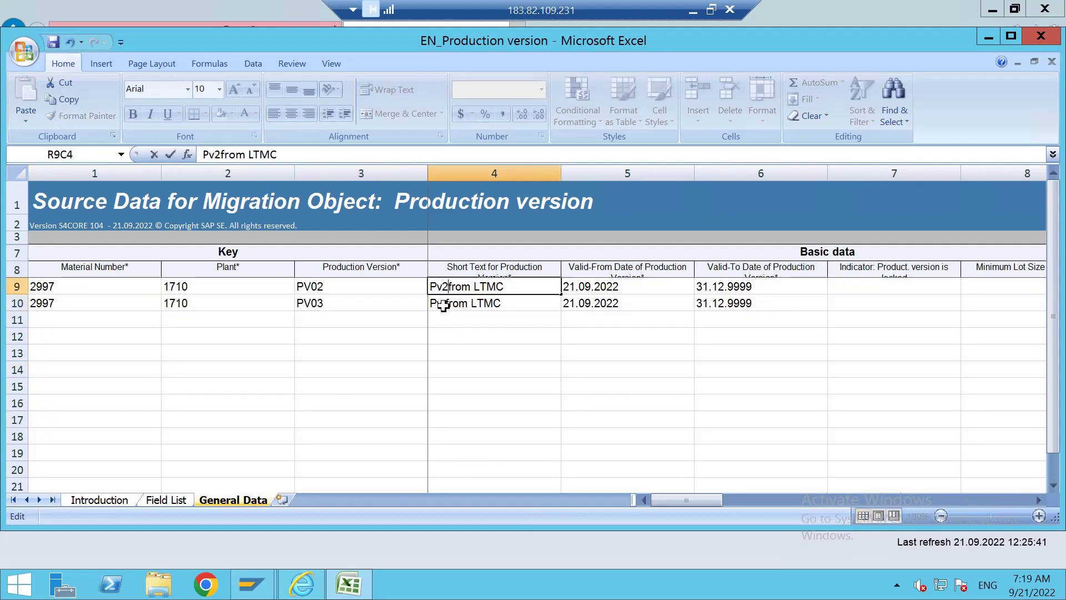
double_click(447, 304)
type("3")
left_click(509, 350)
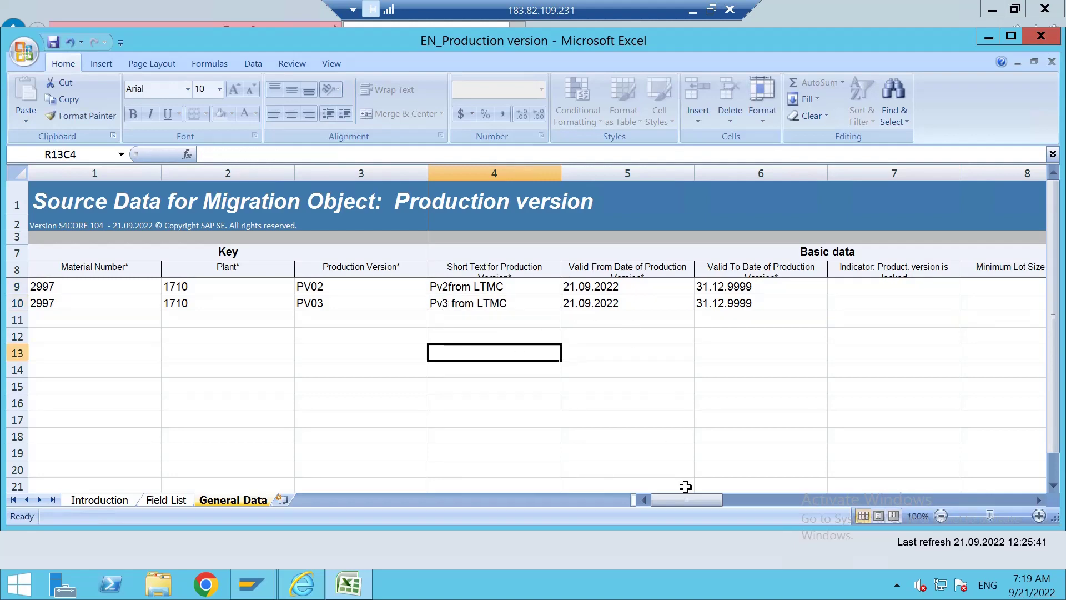
left_click(665, 384)
Scroll right to Planning data and set PV02's Task List Type to N.
mouse_move(693, 503)
left_mouse_down()
mouse_move(1016, 502)
mouse_move(701, 507)
left_mouse_up()
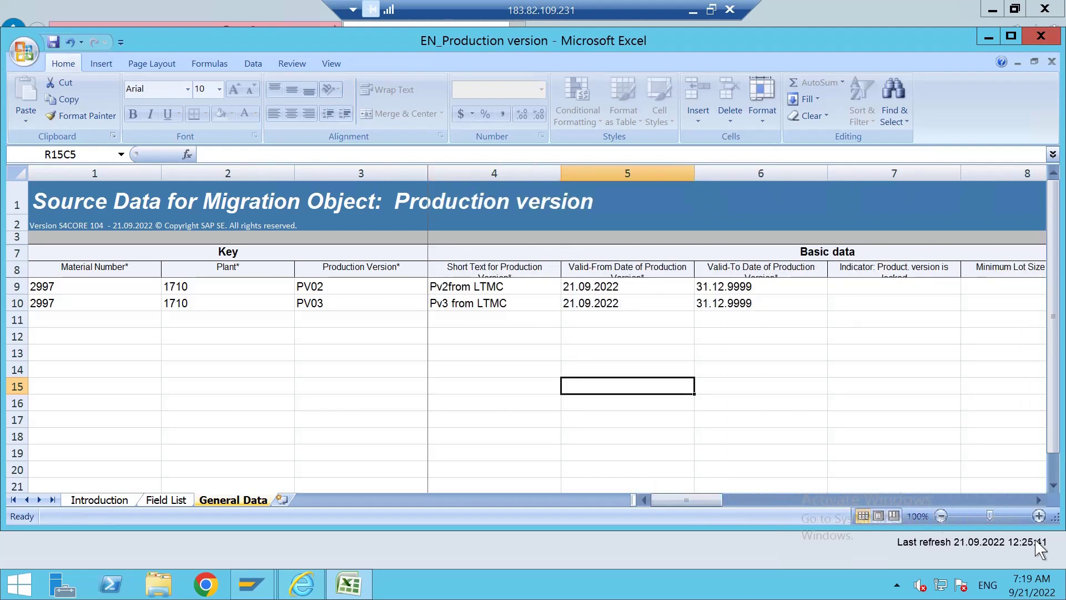
left_click(1038, 500)
left_click(1038, 500)
left_click(1038, 500)
left_click(1038, 500)
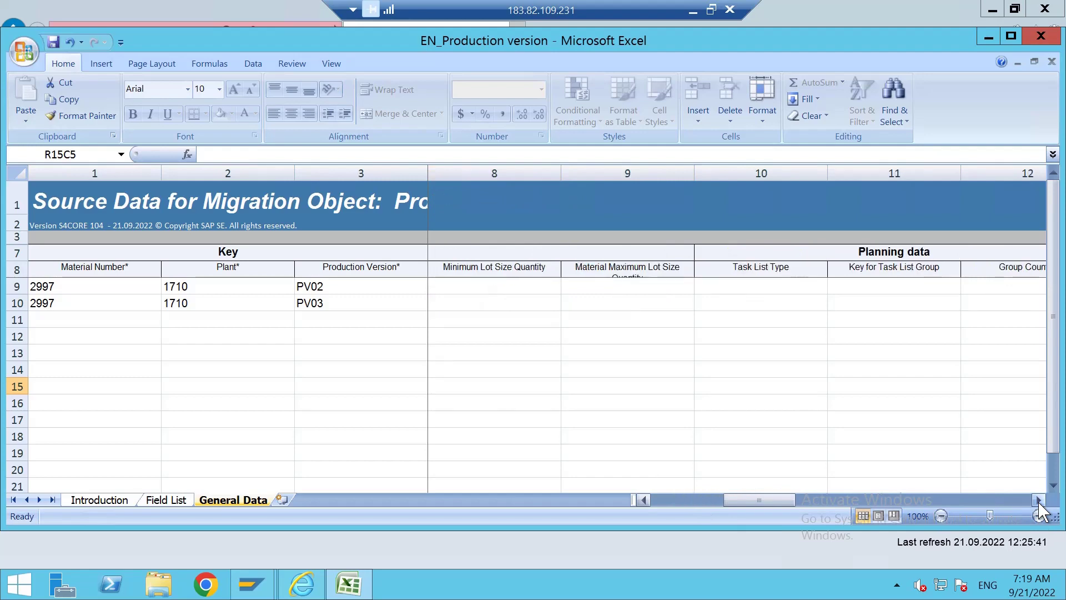
left_click(1038, 499)
left_click(1038, 500)
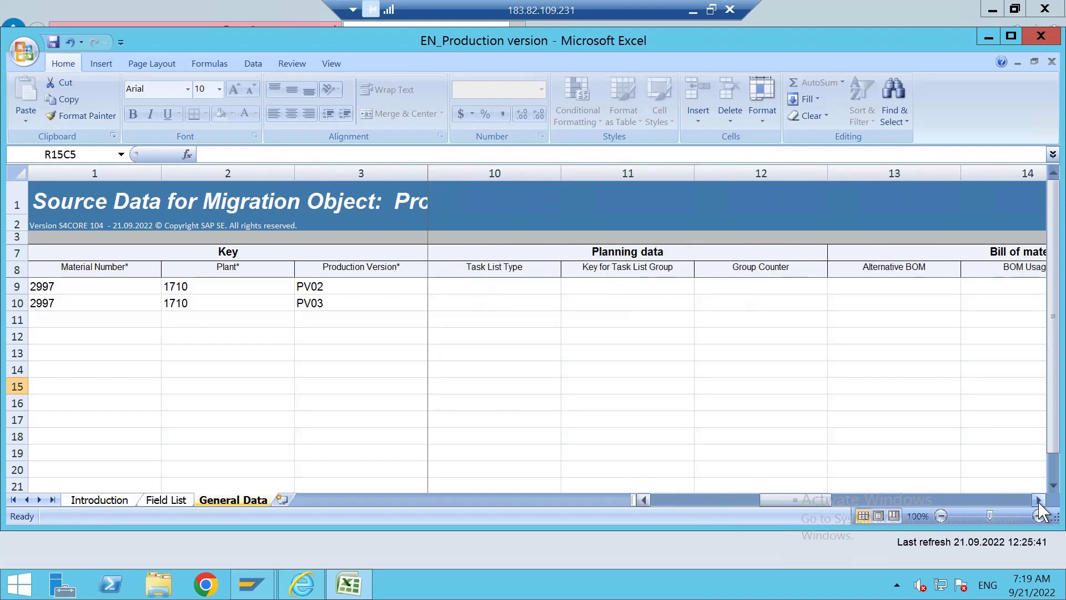
left_click(503, 285)
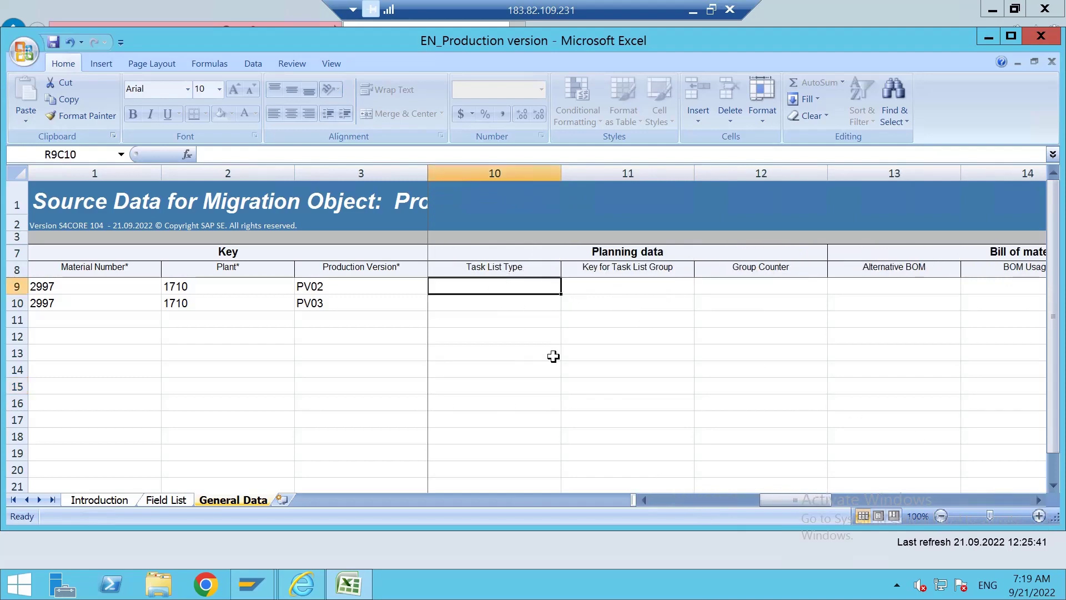
type("N")
left_click(616, 320)
left_click(615, 285)
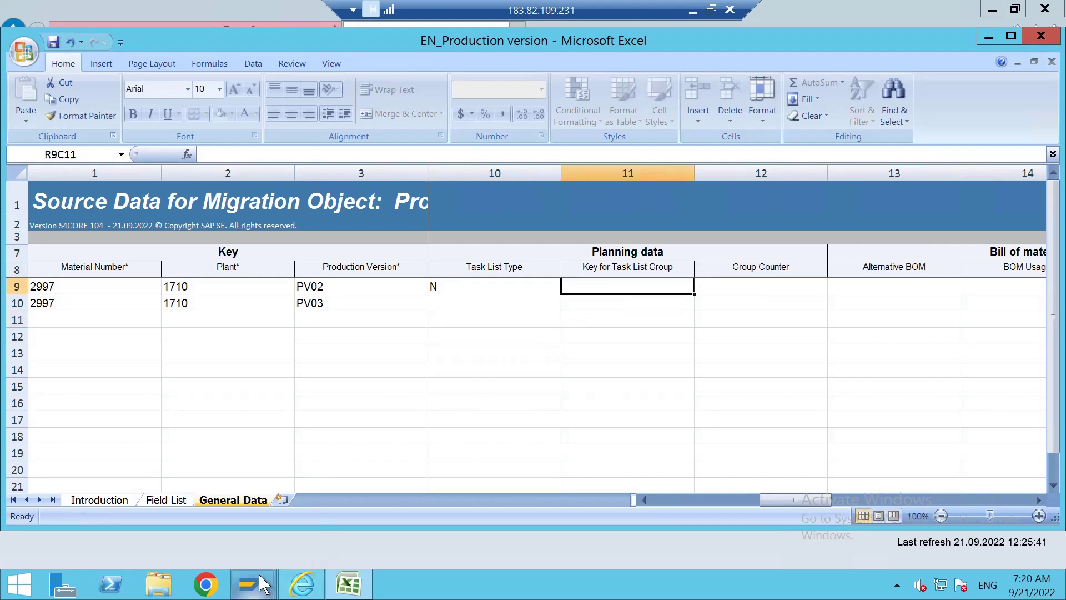
In SAP, run CA03 for material 2997 and note task list groups 80000129 and 80000131.
mouse_move(257, 572)
left_click(302, 486)
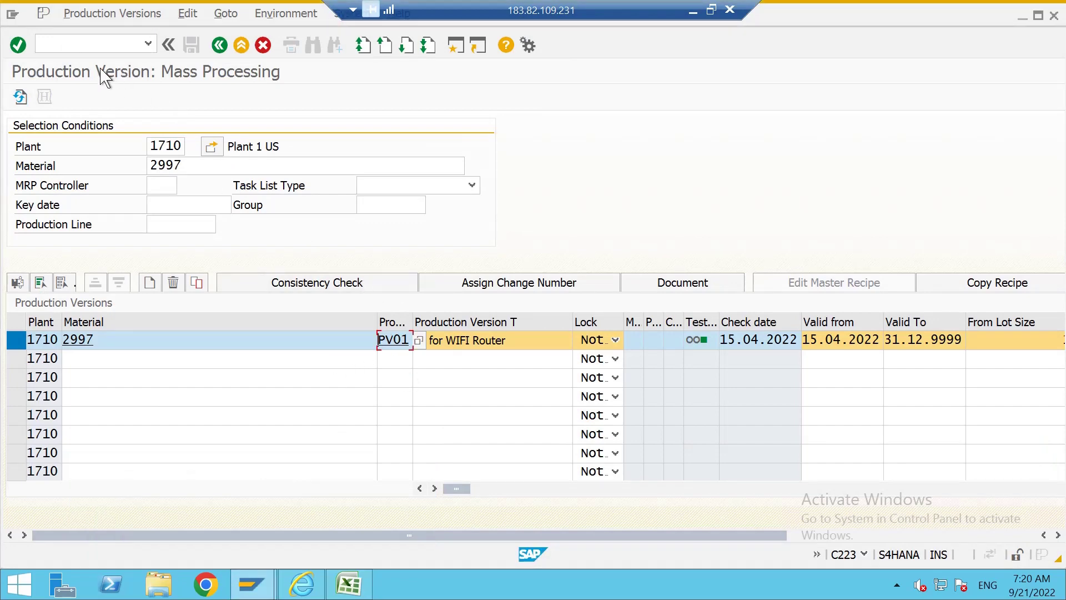
left_click(111, 44)
type("/NCA03")
key("Return")
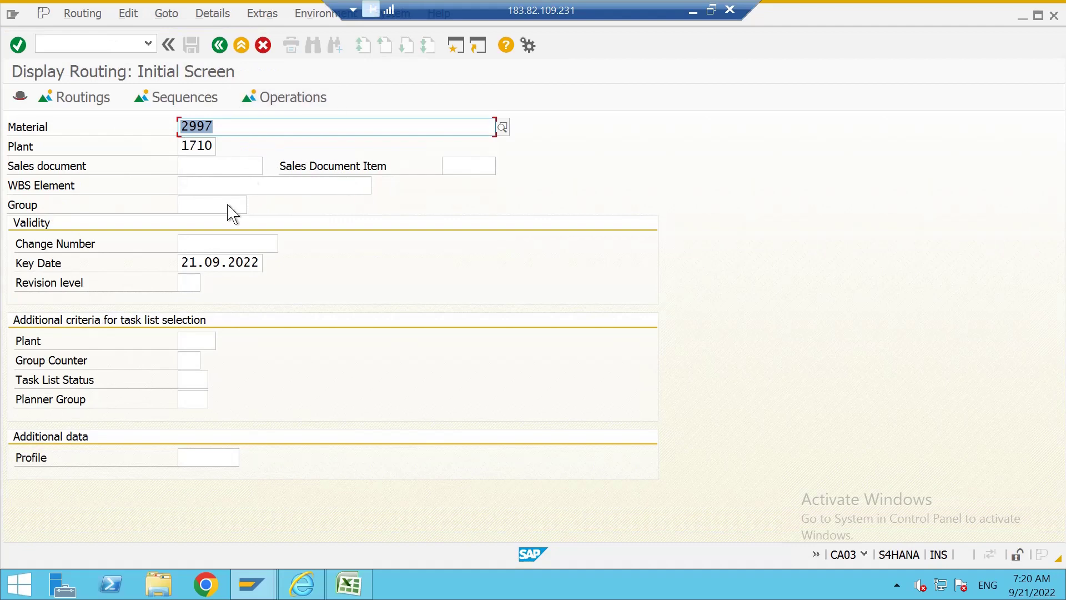
key("Return")
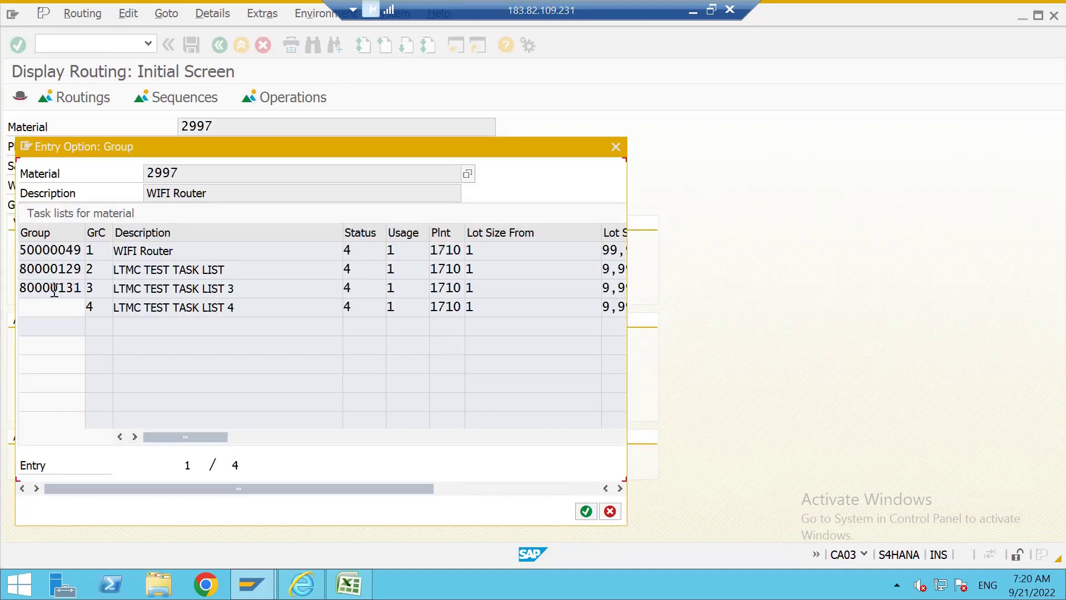
left_click(23, 270)
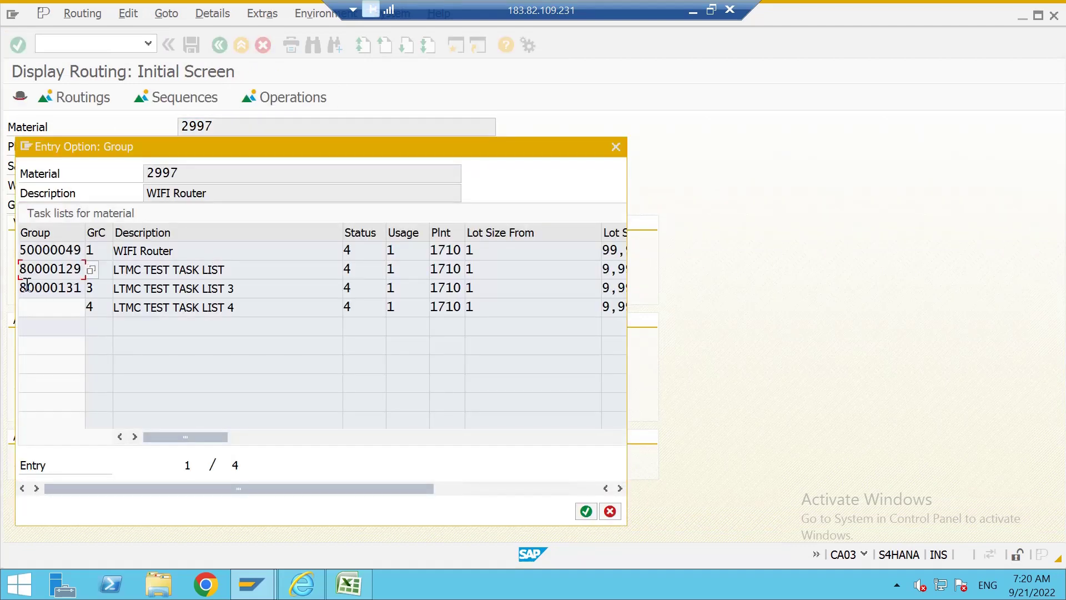
left_click_drag(27, 285, 82, 287)
left_click(51, 287)
left_click_drag(23, 270, 82, 270)
left_click(82, 270)
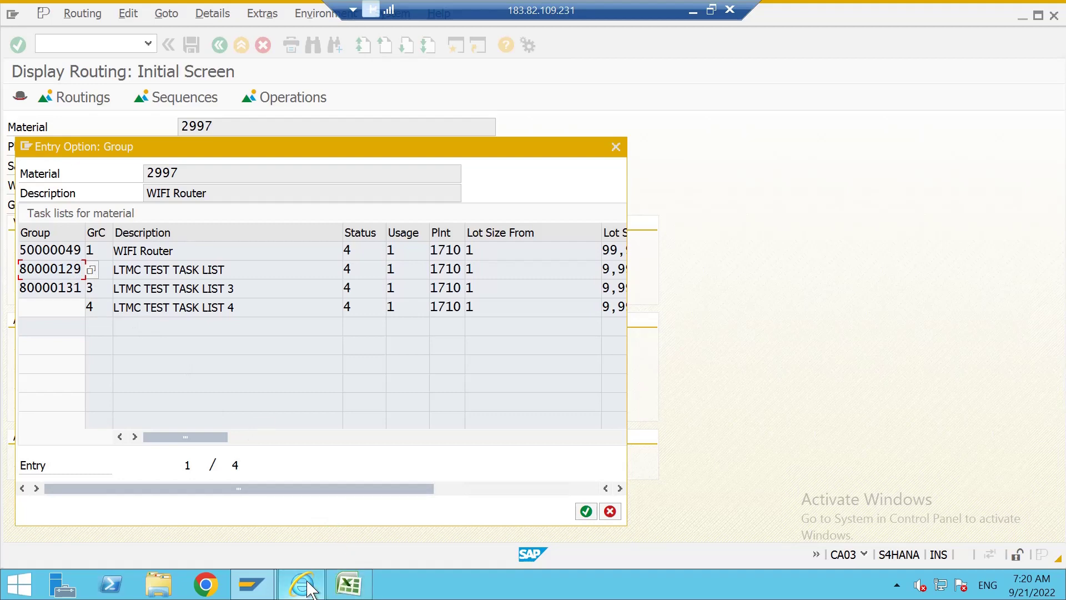
Give PV02 task list group key 80000129 and group counter 2.
left_click(348, 584)
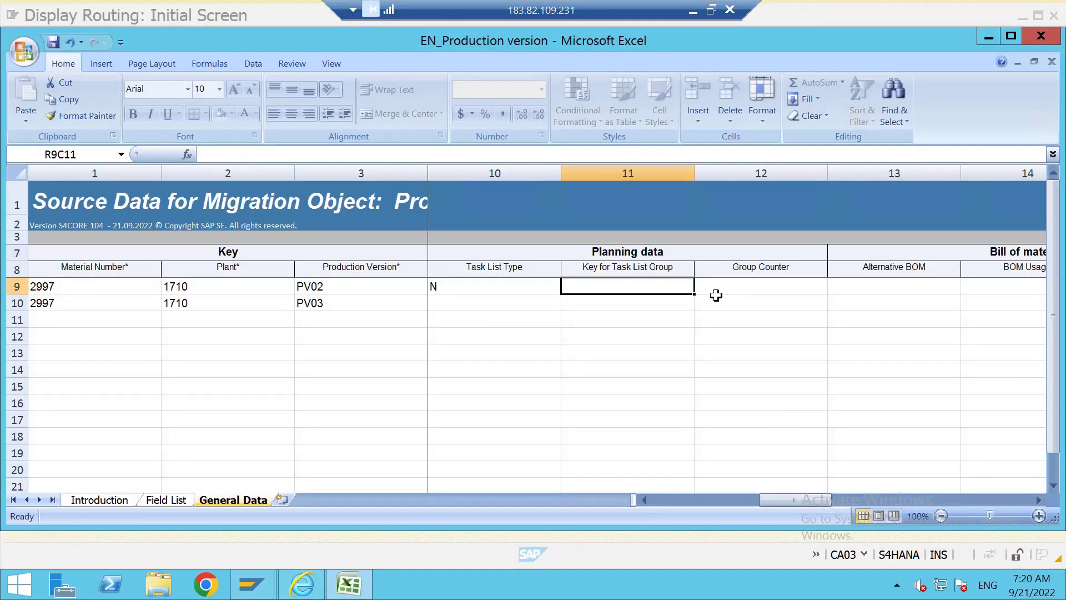
left_click(350, 586)
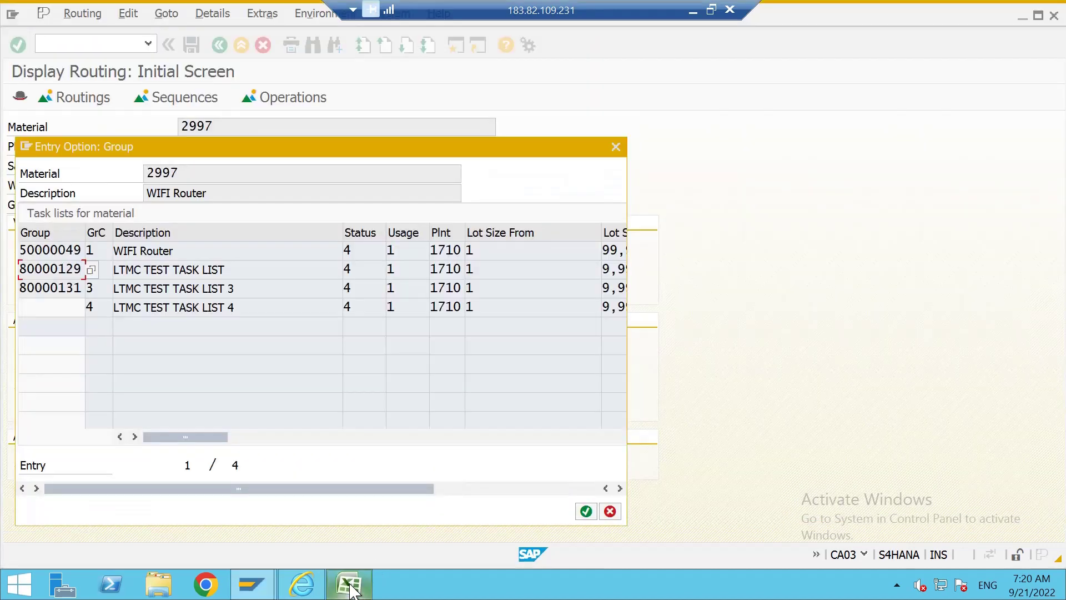
left_click(350, 586)
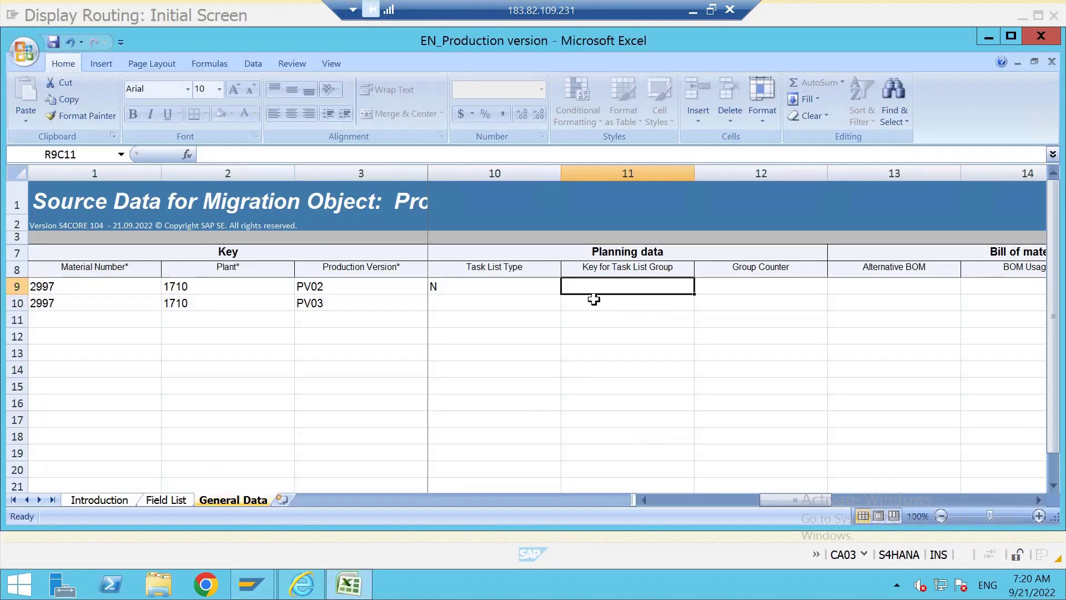
type("80000")
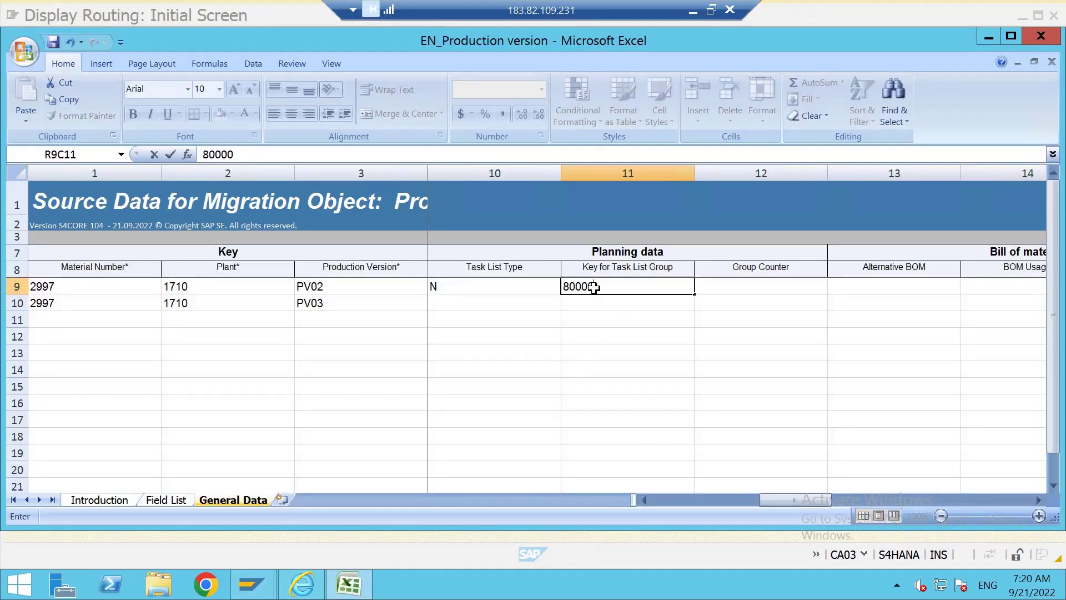
type("129")
left_click(746, 289)
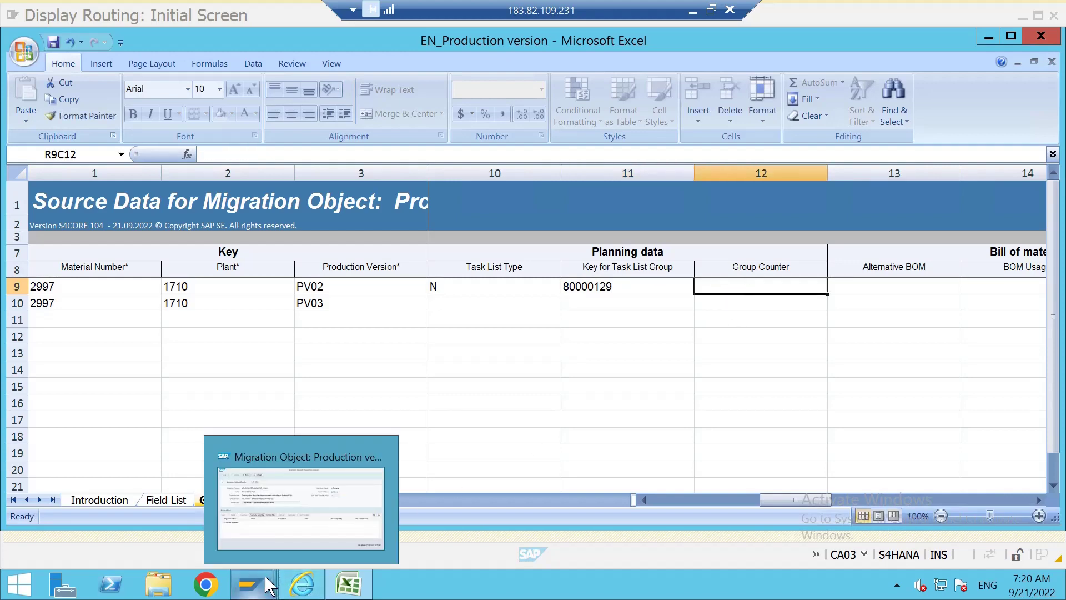
mouse_move(251, 584)
mouse_move(340, 529)
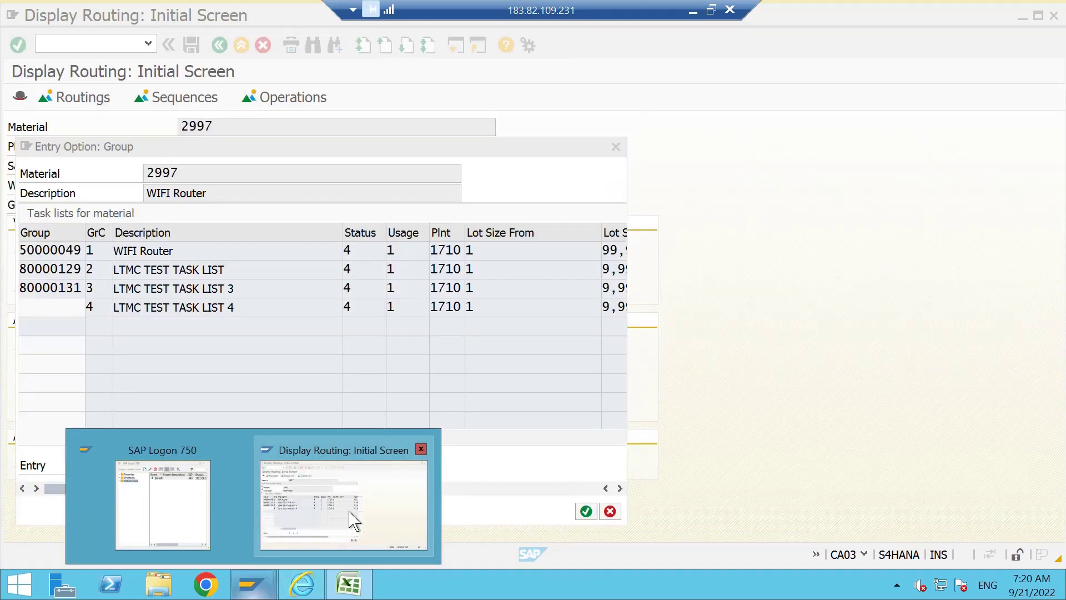
type("2")
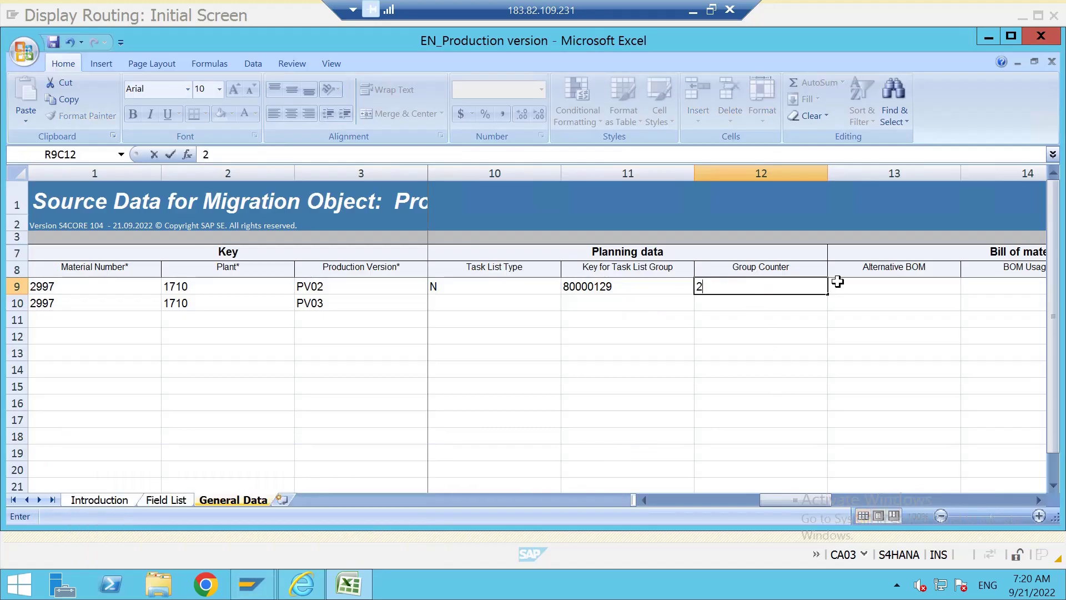
left_click(837, 281)
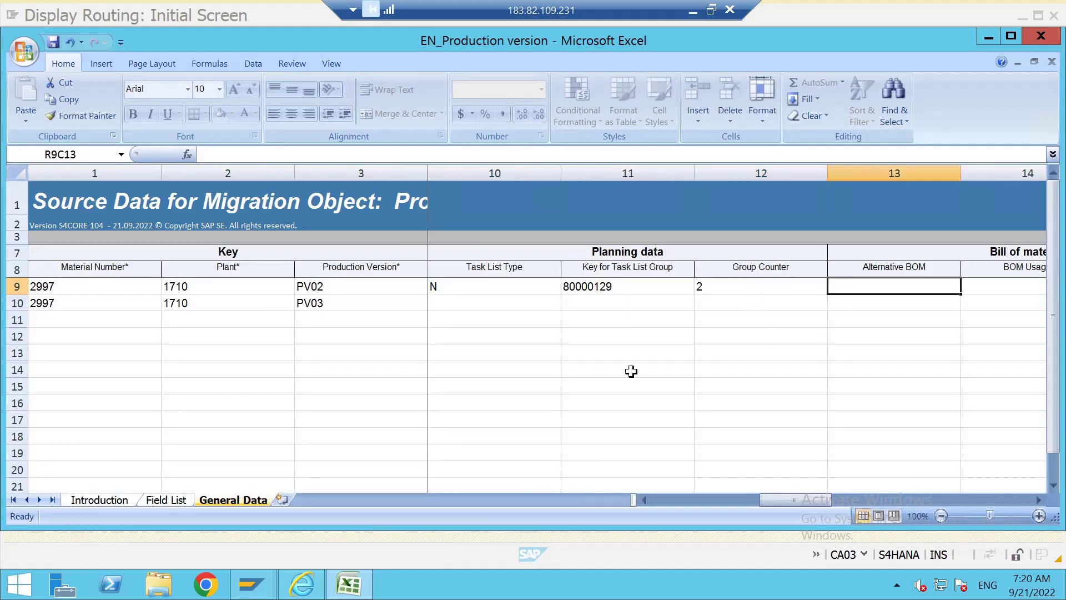
Copy PV02's planning data entries into PV03's row.
left_click(573, 354)
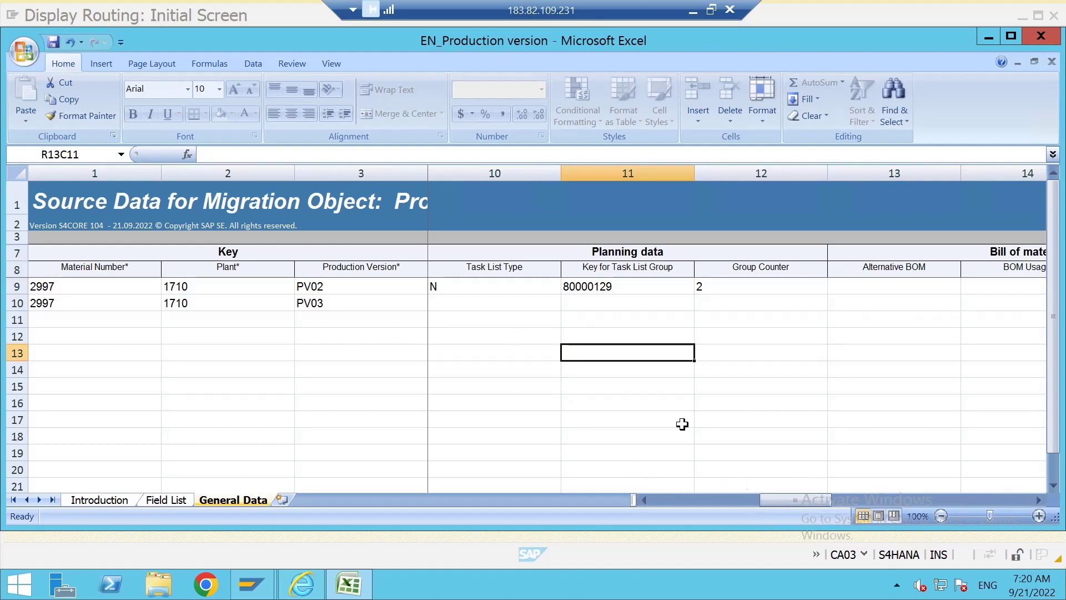
left_click_drag(459, 288, 701, 291)
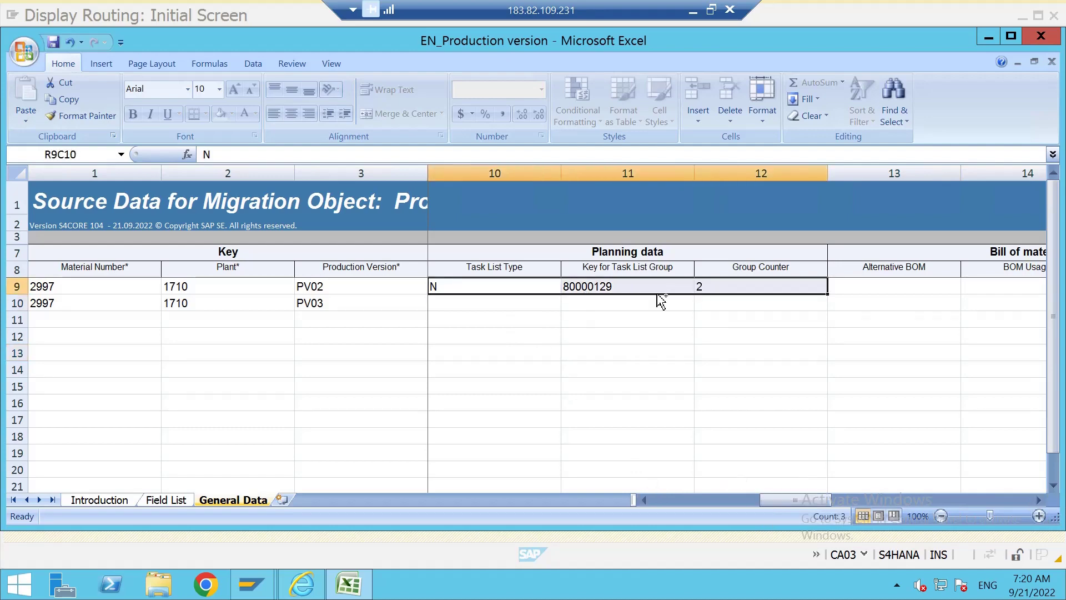
left_click(475, 302)
left_click_drag(464, 293, 701, 286)
key("ctrl+c")
left_click(517, 304)
key("ctrl+v")
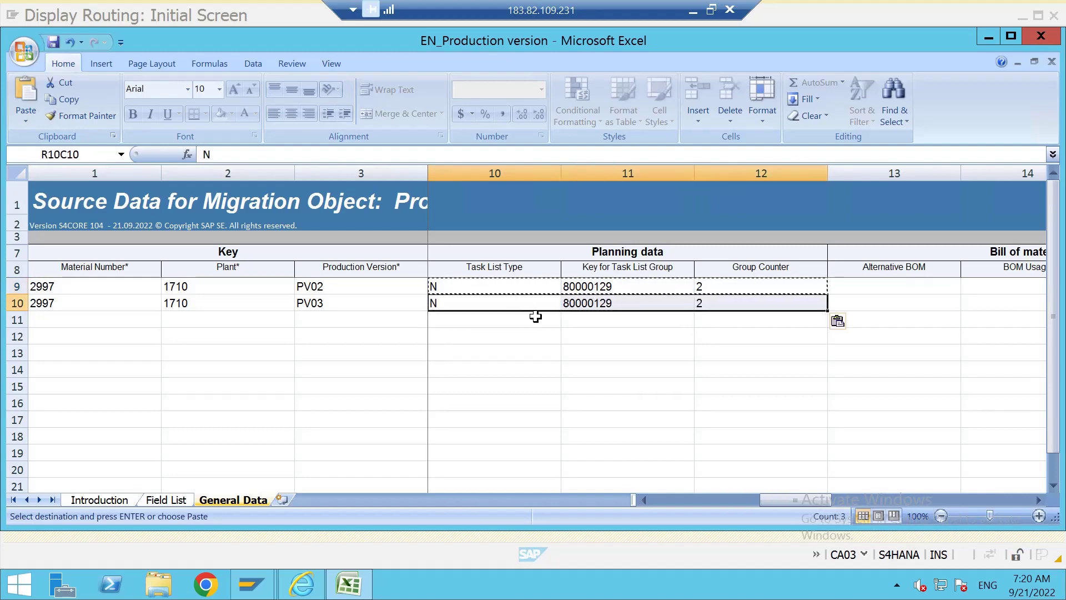
left_click(539, 384)
mouse_move(278, 590)
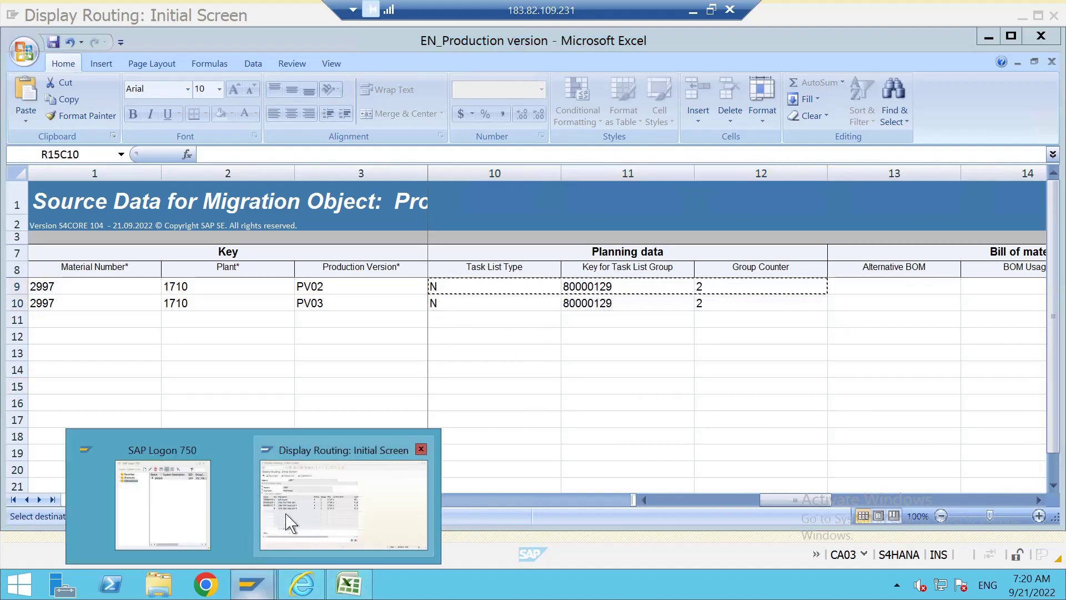
mouse_move(289, 522)
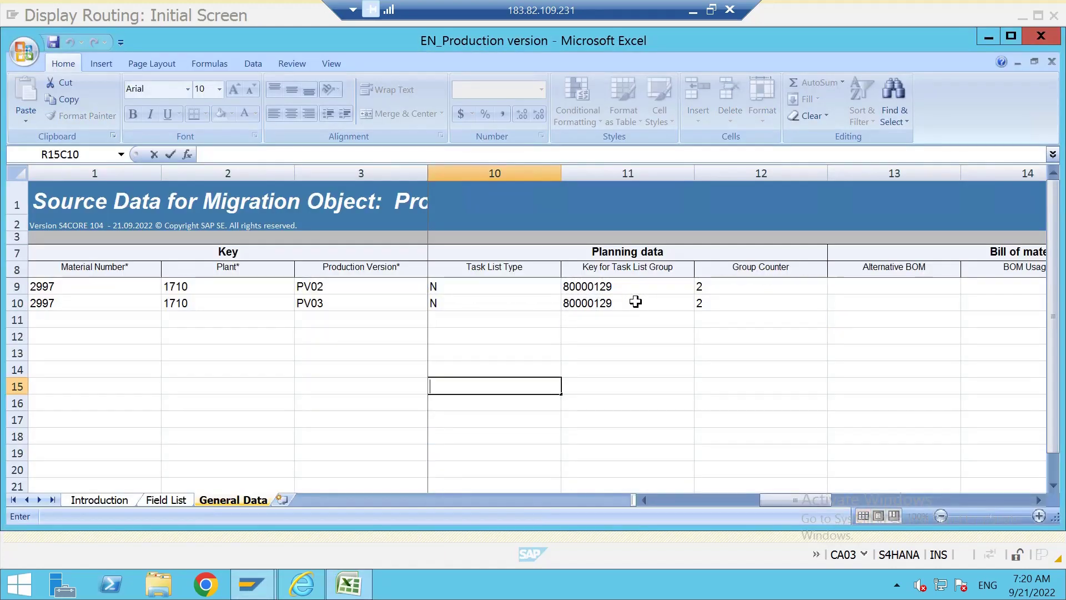
Attempt to edit PV03's group key, then undo it back to 80000129.
double_click(635, 302)
key("BackSpace")
key("BackSpace")
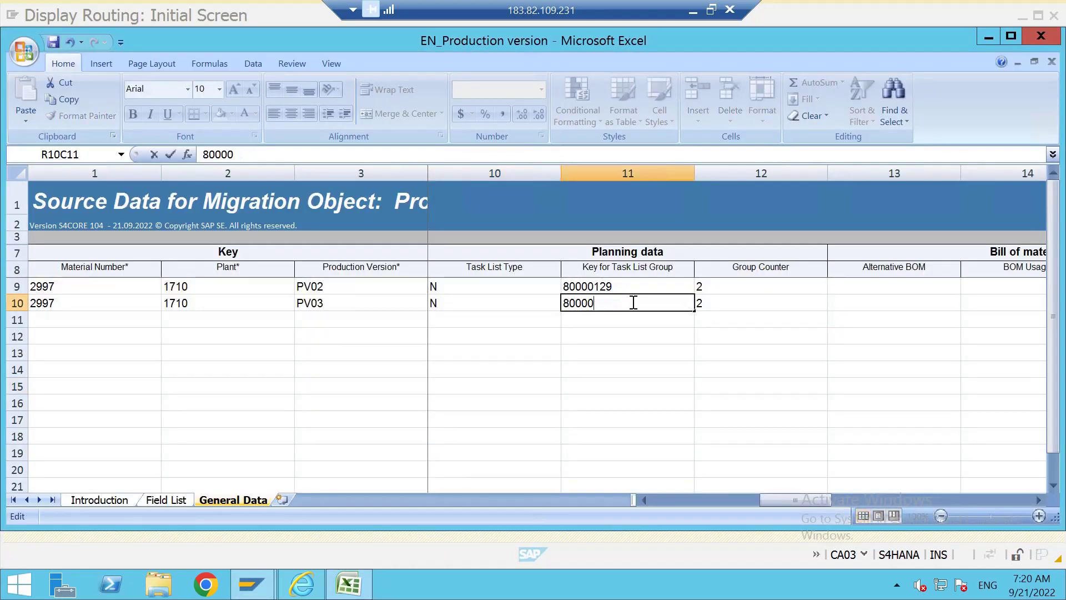
type("131")
scroll(633, 303, "down", 1)
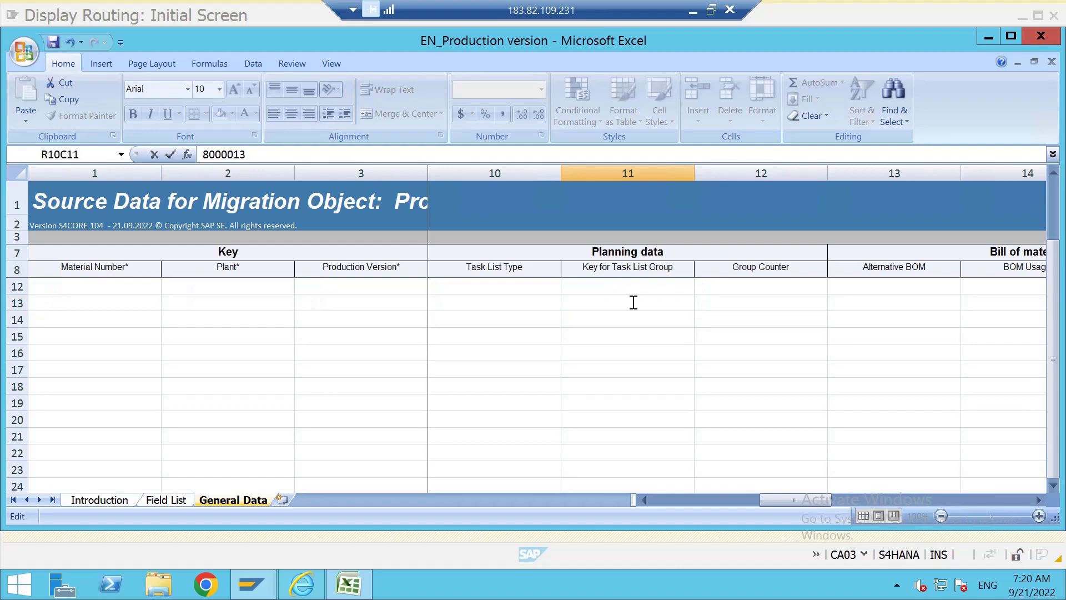
left_click(757, 501)
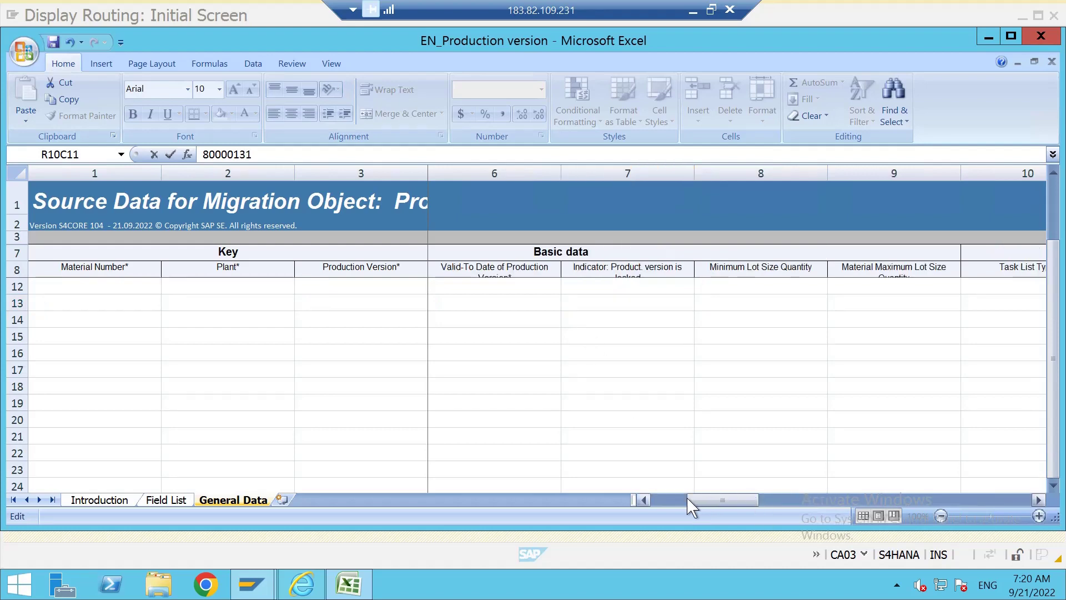
left_click(656, 500)
left_click_drag(657, 505, 703, 493)
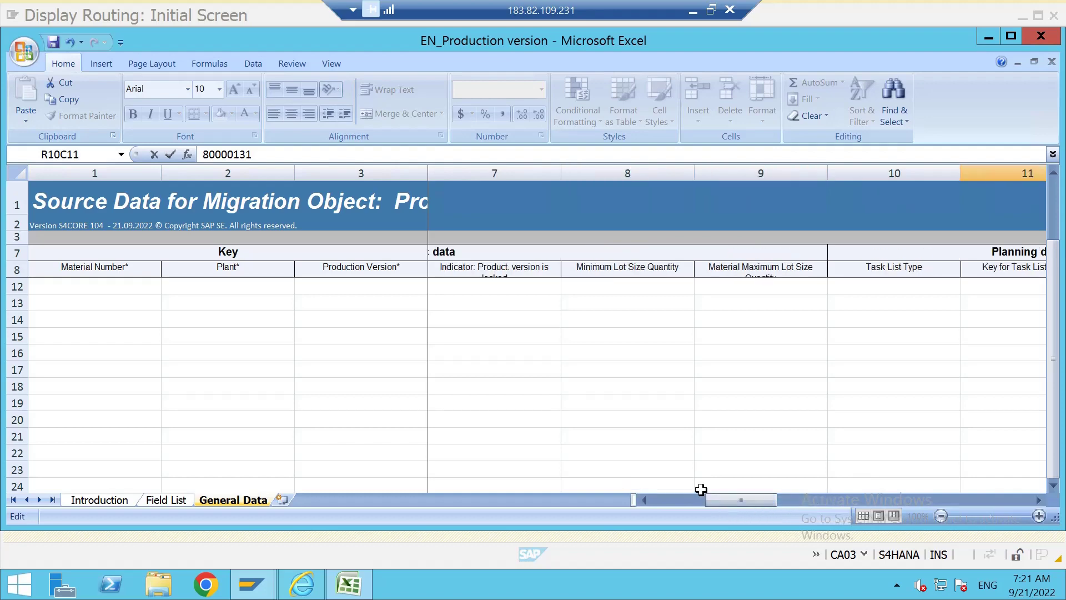
key("ctrl+z")
left_click(636, 399)
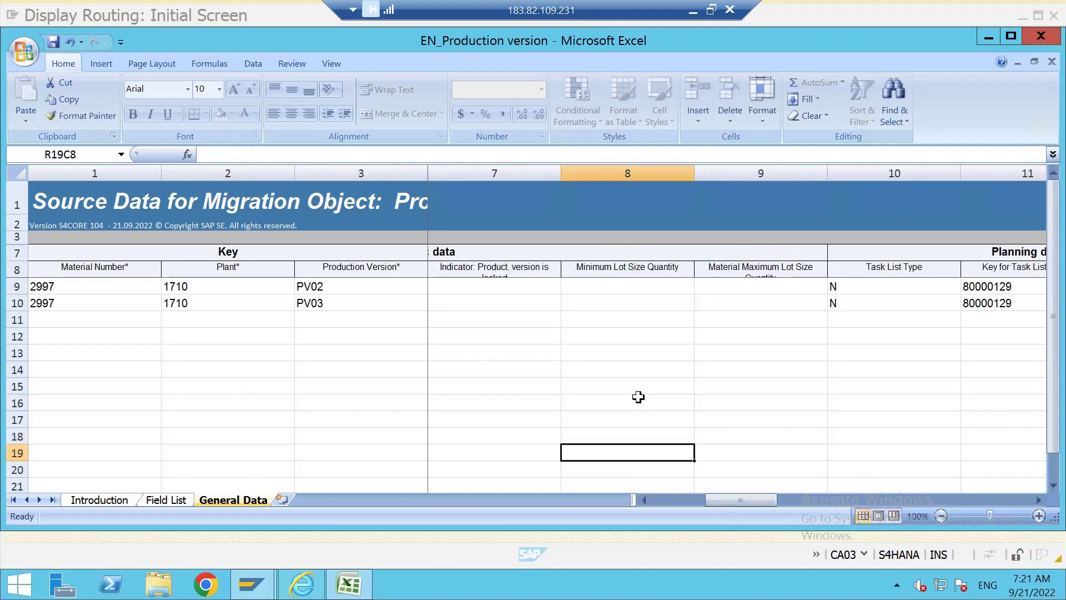
left_click(744, 371)
left_click_drag(741, 498, 776, 508)
Set PV03's task list group key to 80000131 and group counter to 3.
left_click(625, 303)
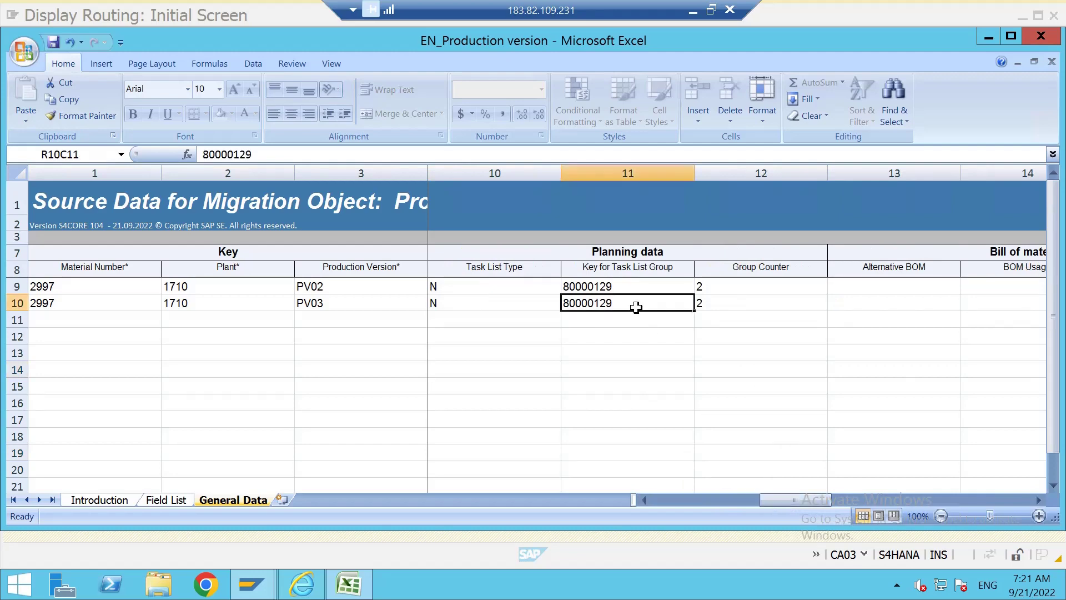
double_click(639, 303)
double_click(639, 300)
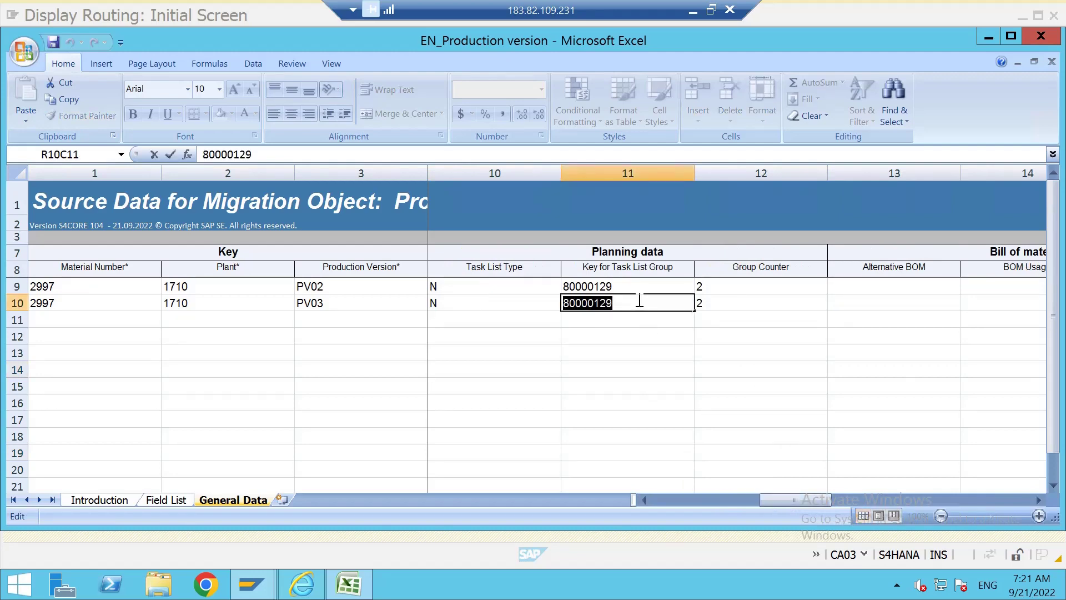
left_click(640, 301)
key("BackSpace")
key("BackSpace")
type("31")
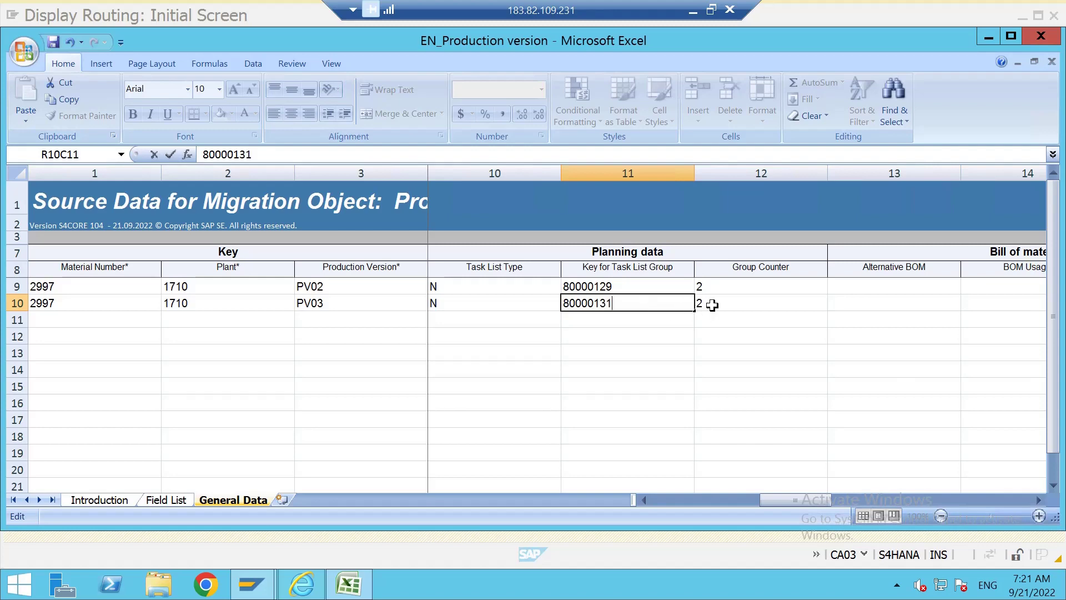
key("Tab")
mouse_move(276, 591)
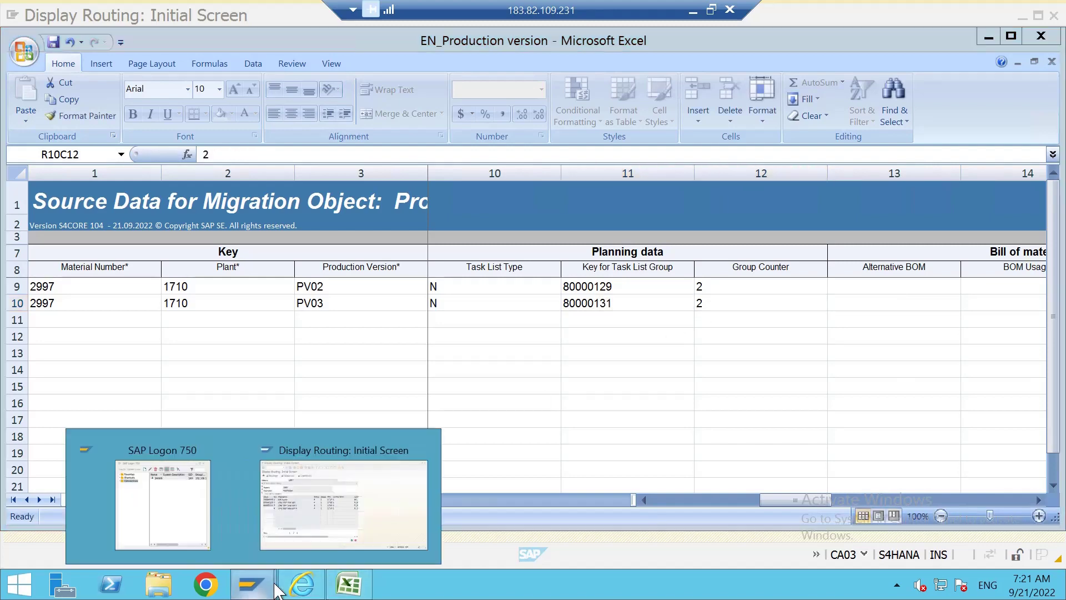
mouse_move(311, 525)
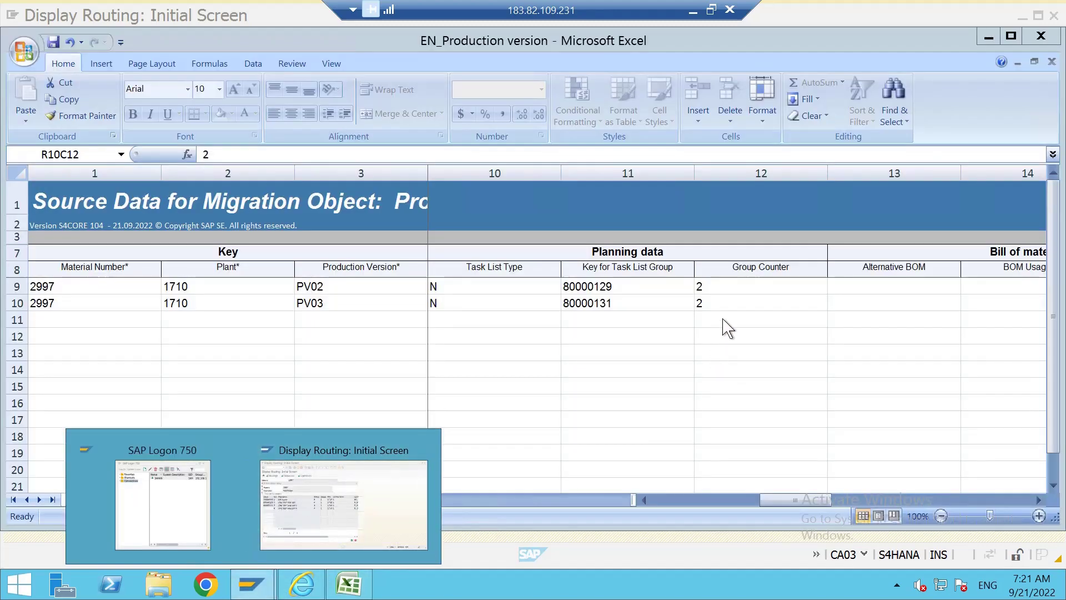
double_click(726, 303)
key("BackSpace")
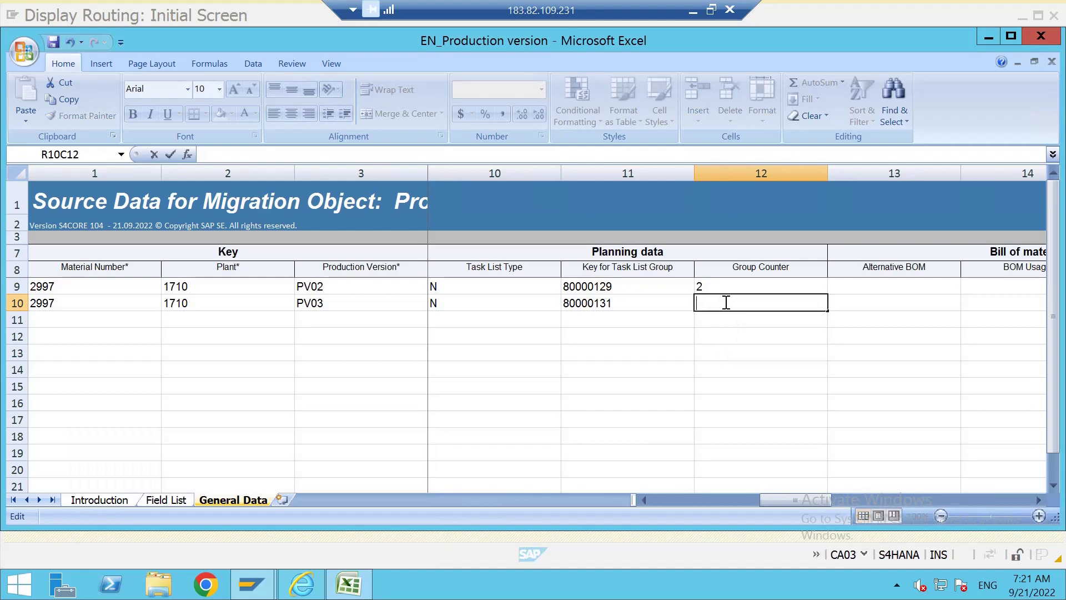
type("3")
left_click(675, 350)
Scroll back across the sheet to review the completed PV02 and PV03 rows.
left_click_drag(744, 501, 642, 500)
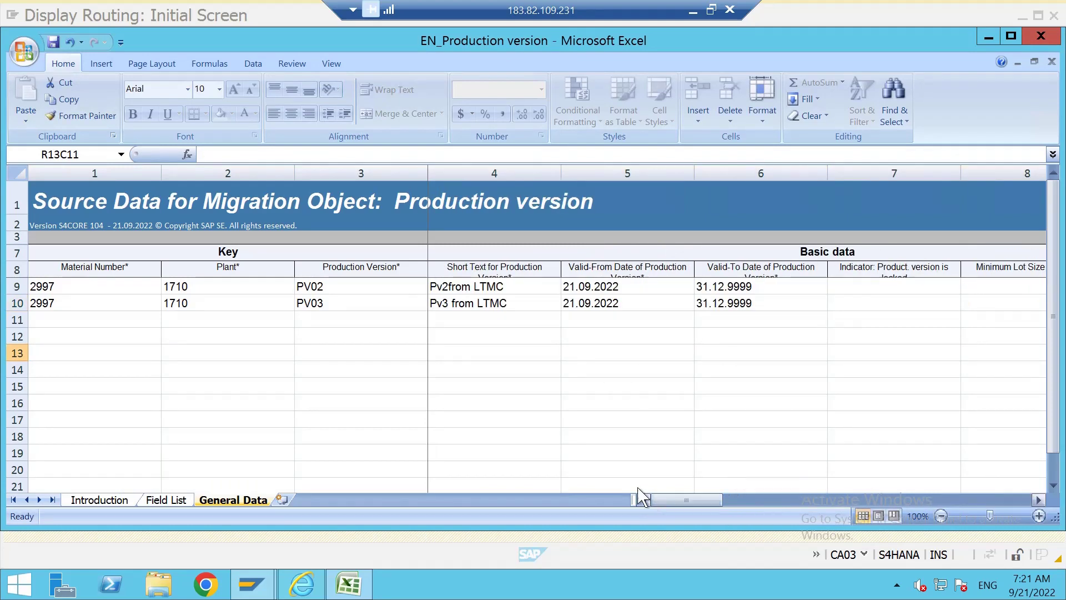
left_click(575, 402)
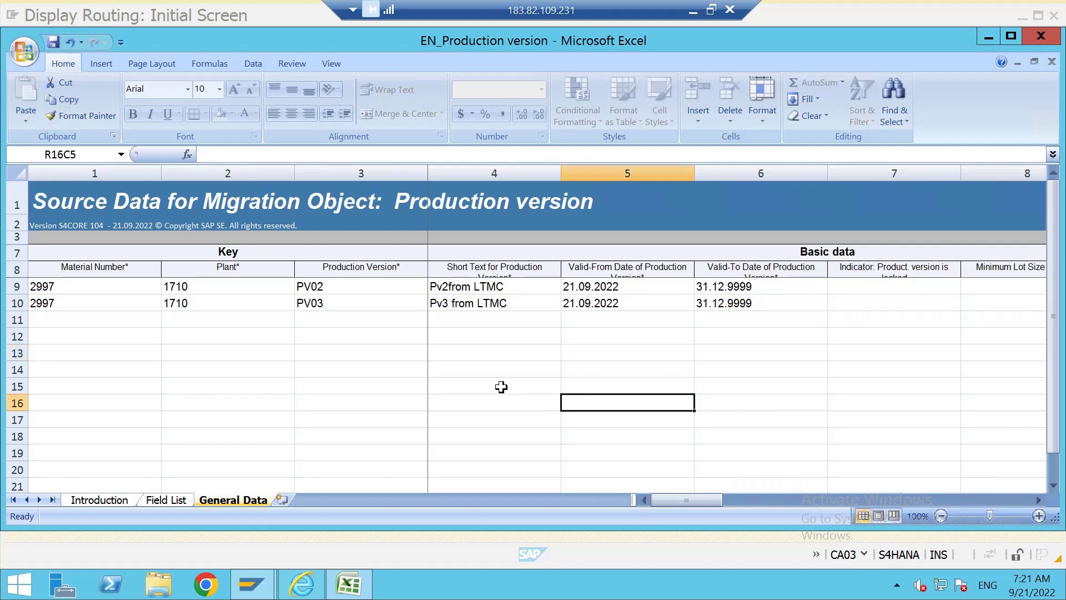
left_click_drag(722, 501, 83, 111)
left_click(24, 53)
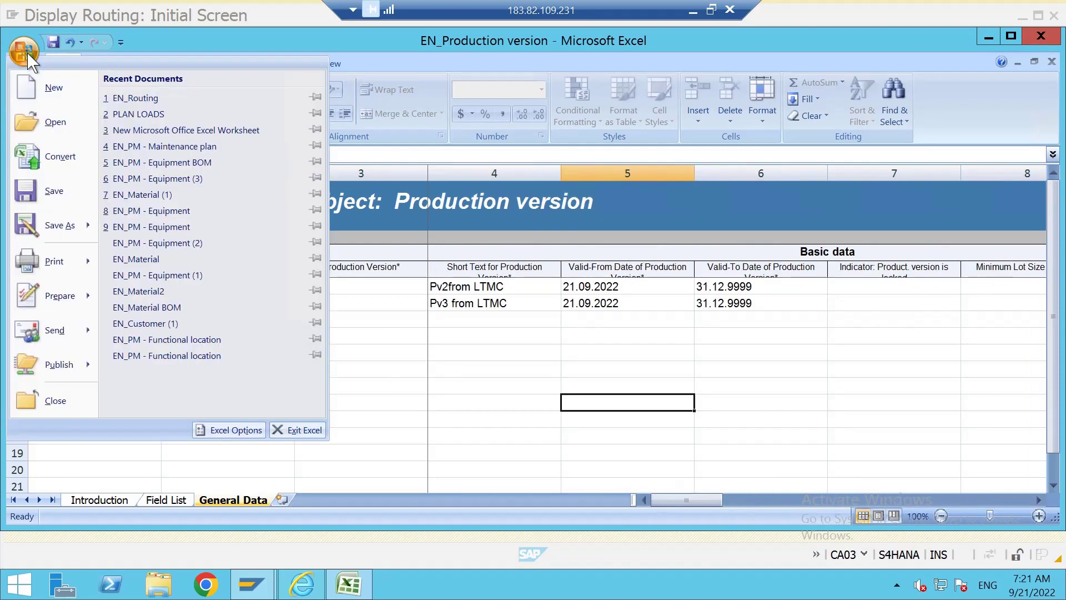
Save the workbook as XML Spreadsheet 2003, keeping the format, and close Excel.
left_click(60, 226)
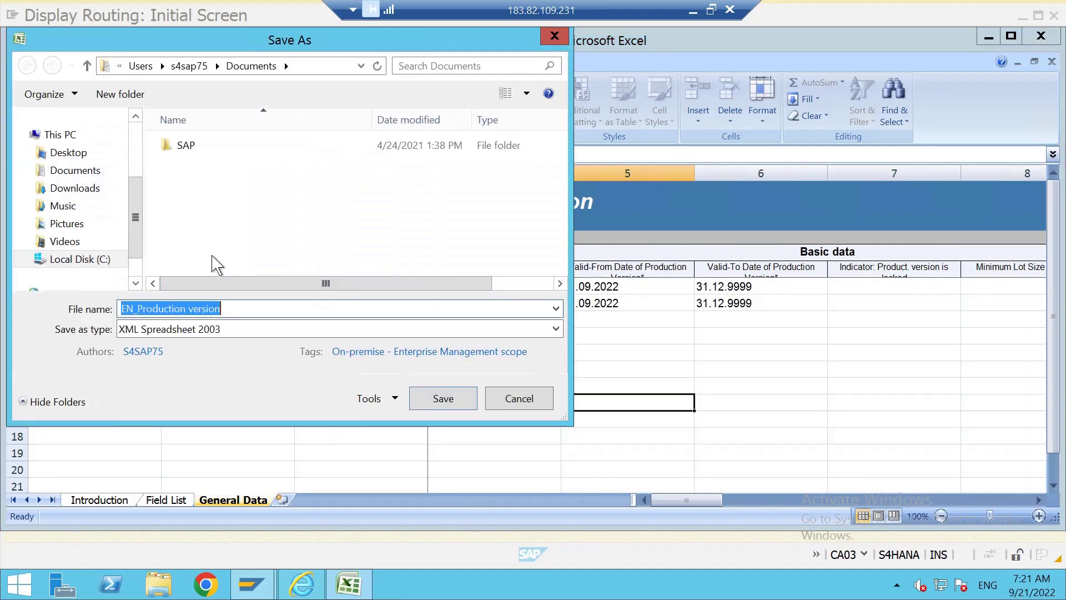
left_click(450, 391)
left_click(472, 346)
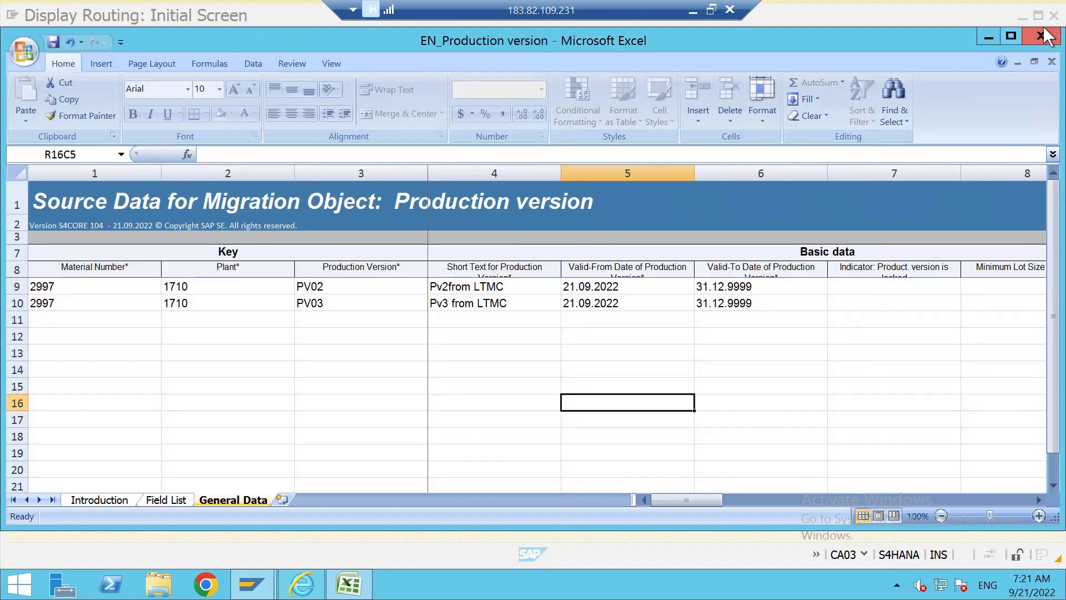
left_click(1041, 36)
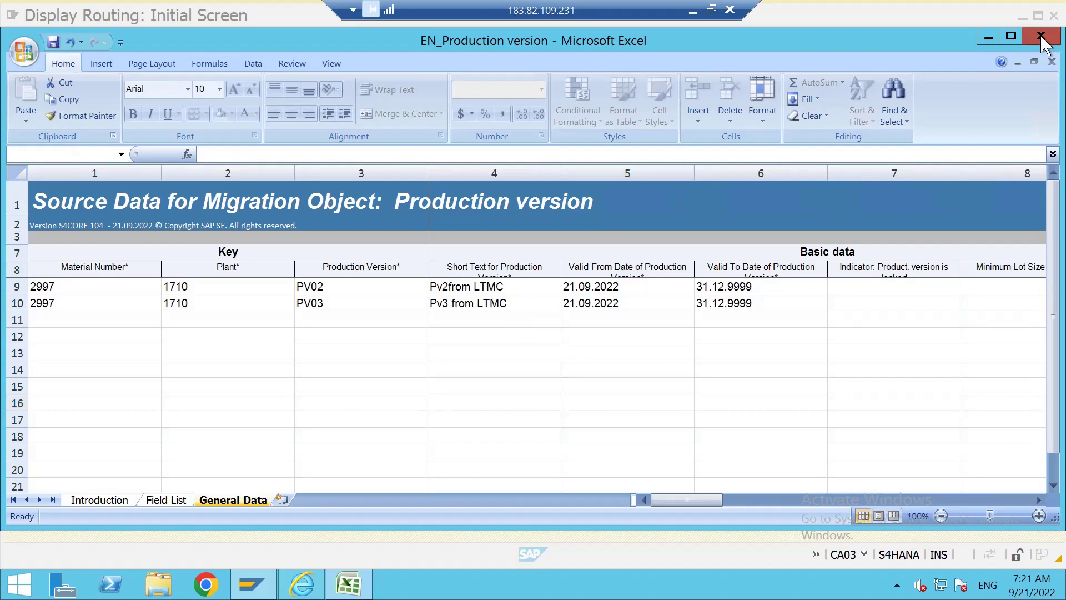
left_click(610, 511)
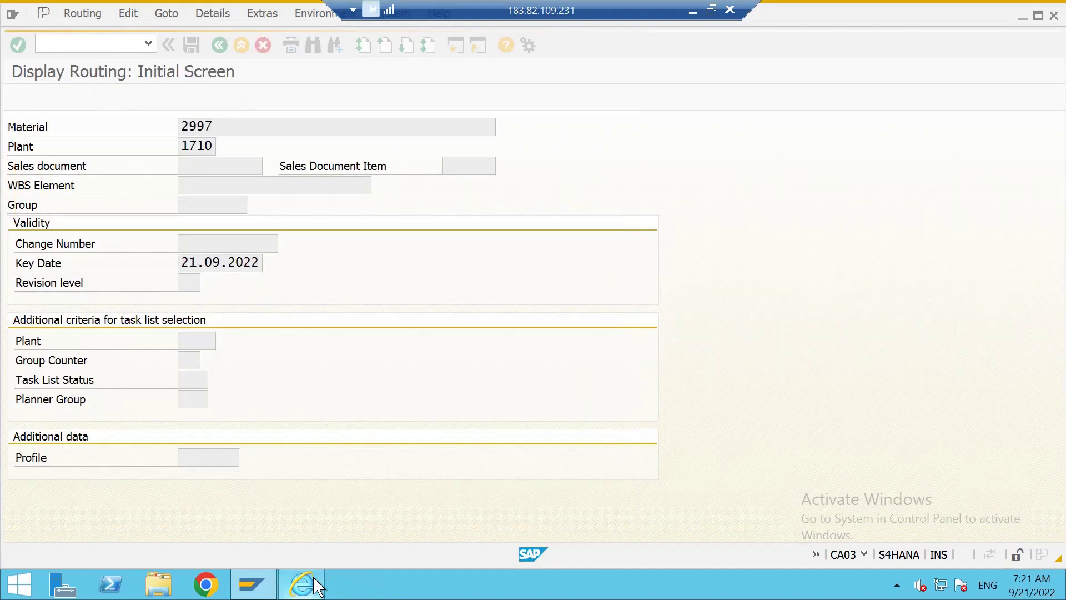
In the cockpit's file upload, choose EN_Production version from the Documents folder.
left_click(313, 578)
left_click(260, 356)
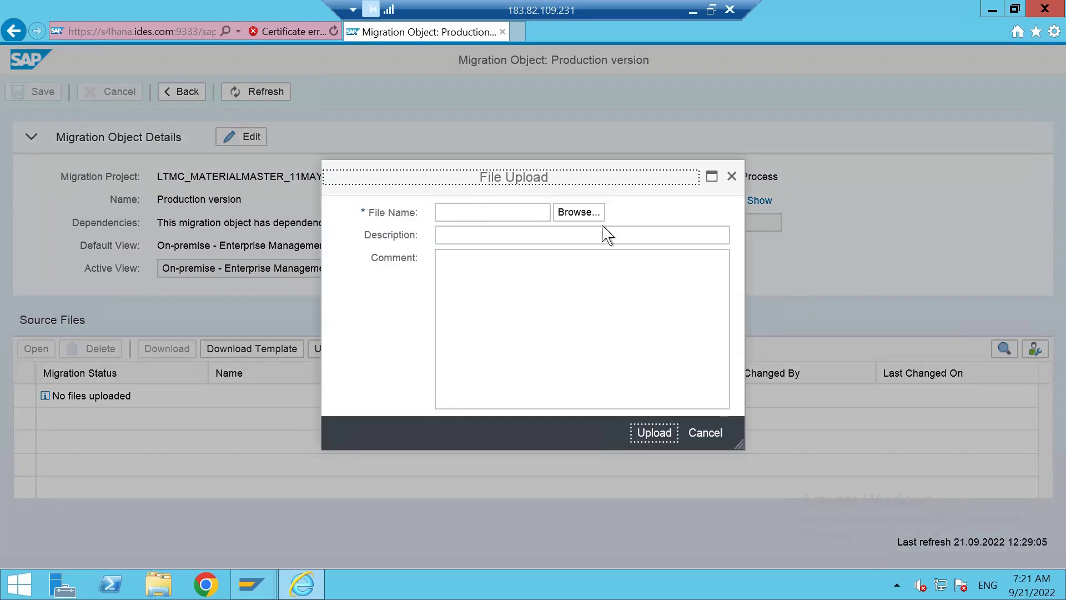
left_click(581, 212)
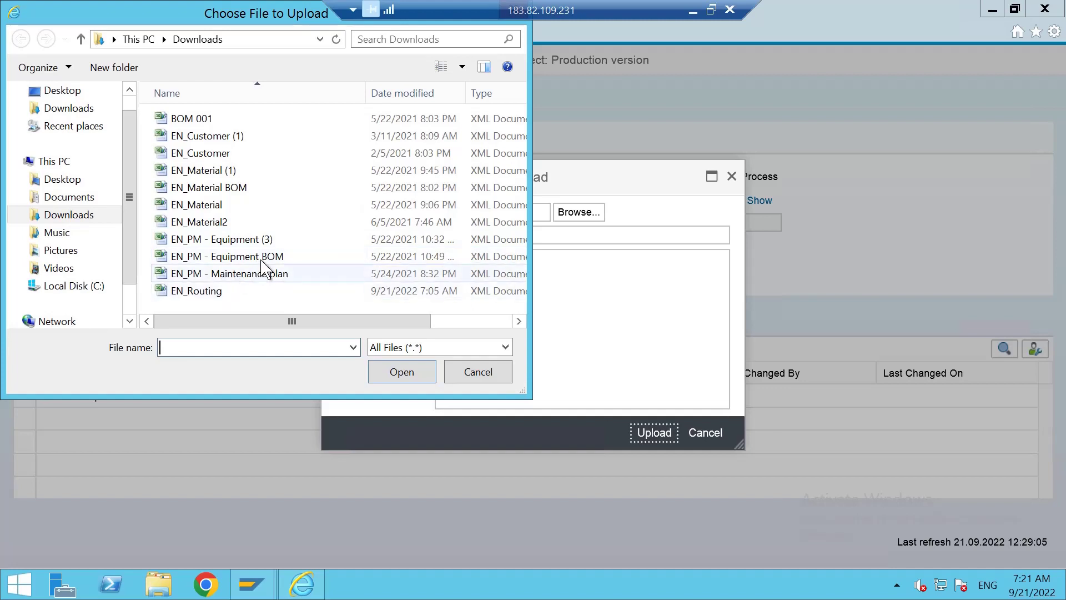
left_click(146, 40)
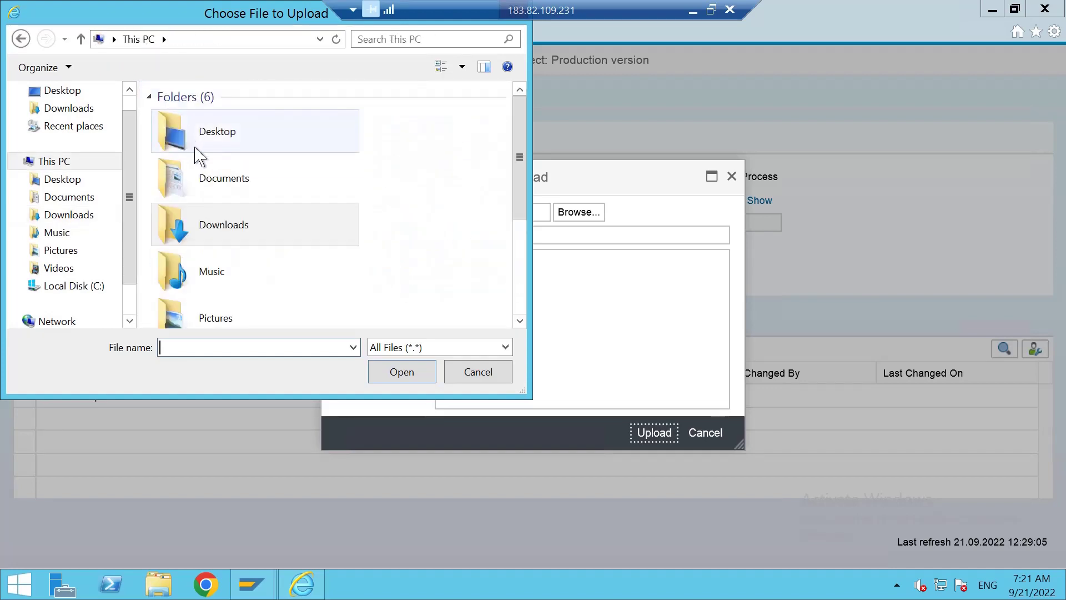
double_click(214, 185)
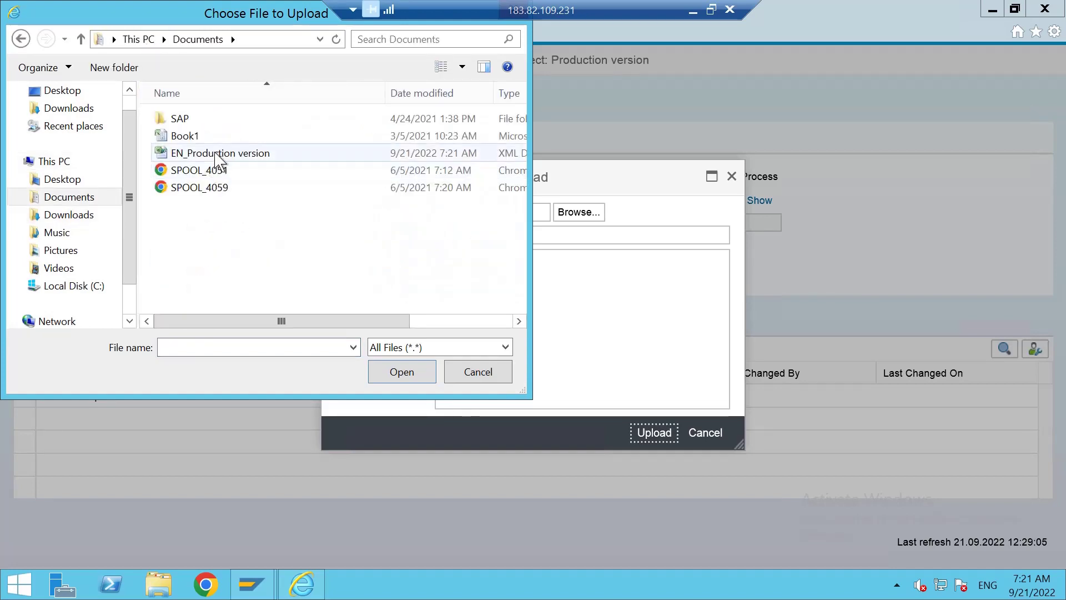
left_click(219, 154)
left_click(405, 370)
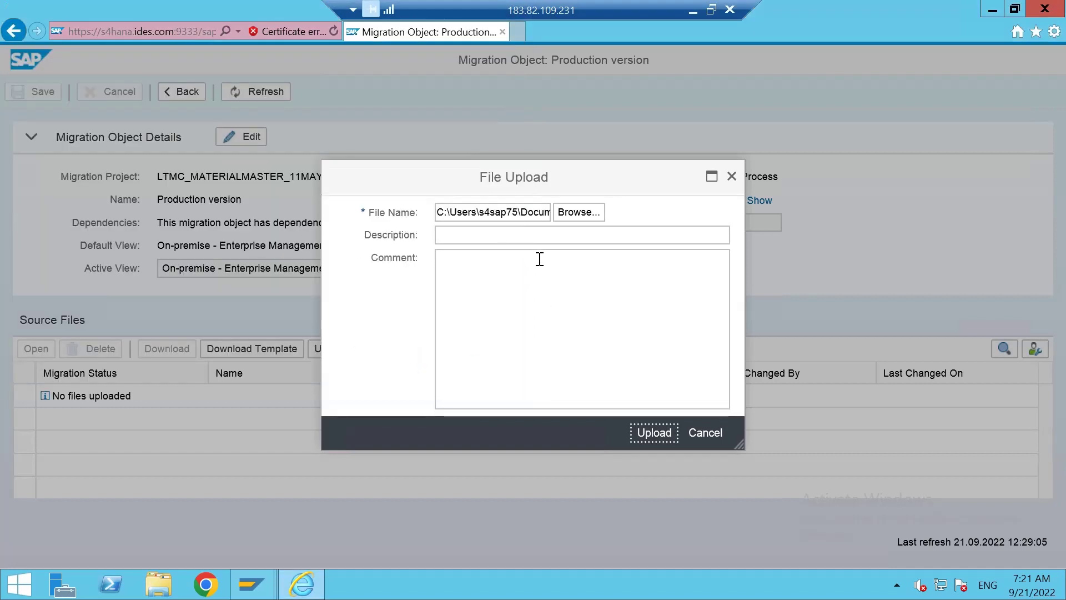
Describe the file as 'PV LOAD', upload it, and select the new entry.
left_click(526, 236)
type("P")
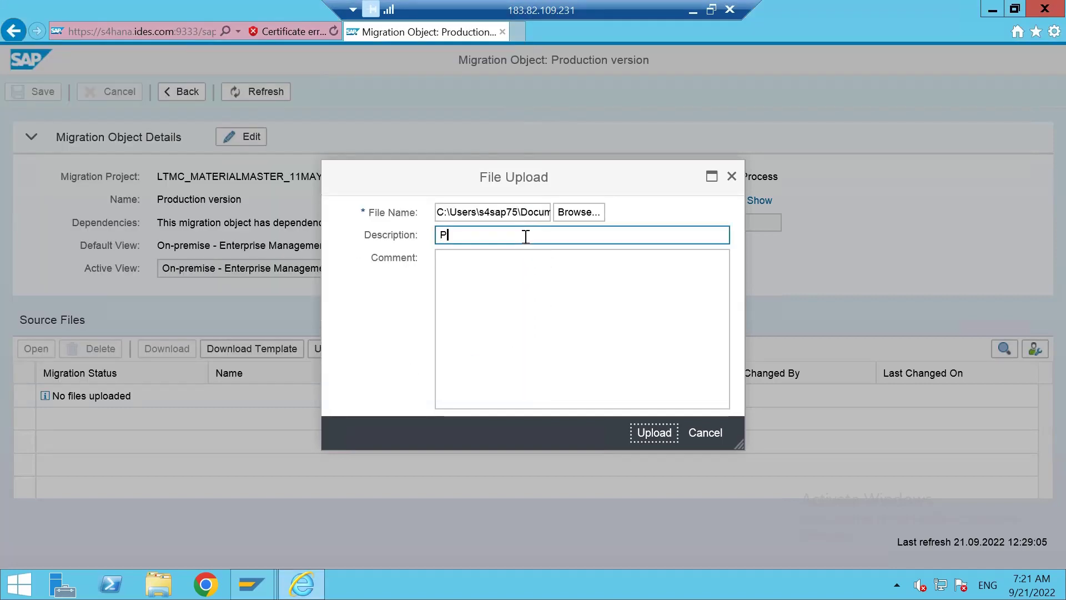
type("V LOAD")
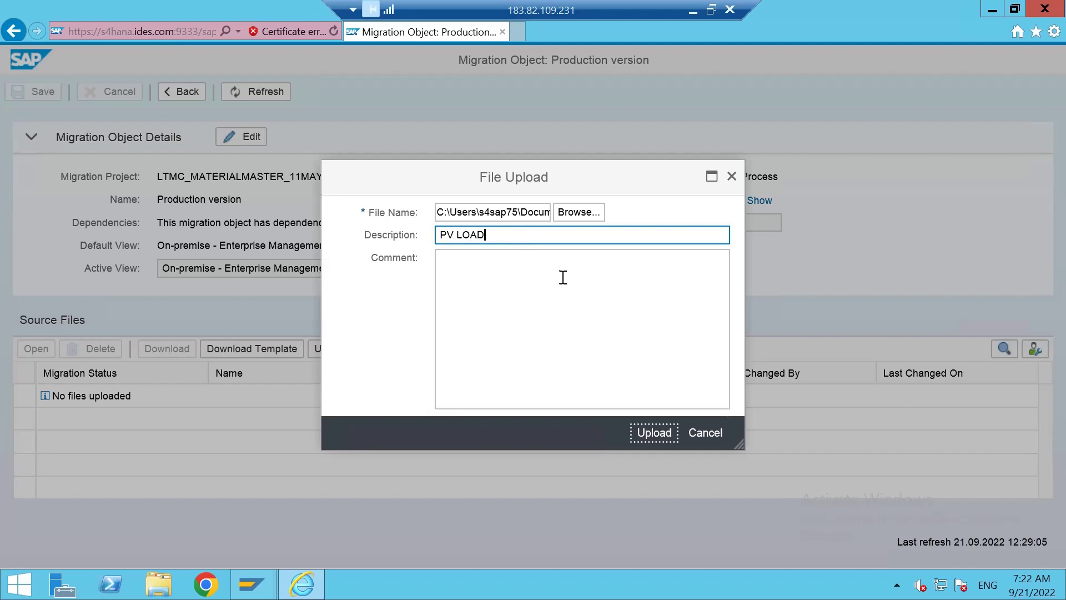
left_click(563, 277)
left_click(658, 434)
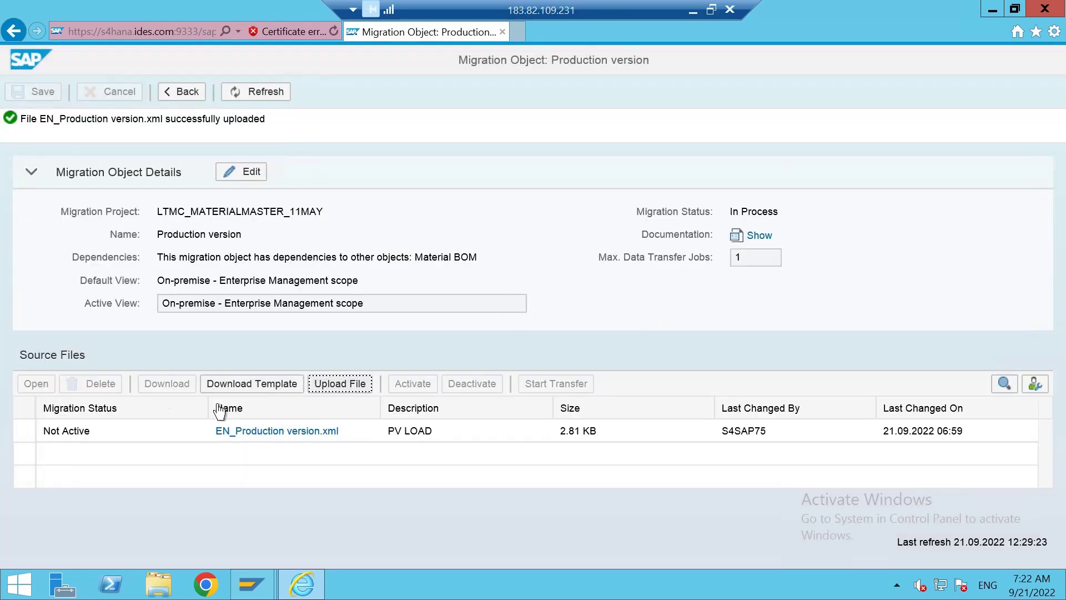
left_click(24, 437)
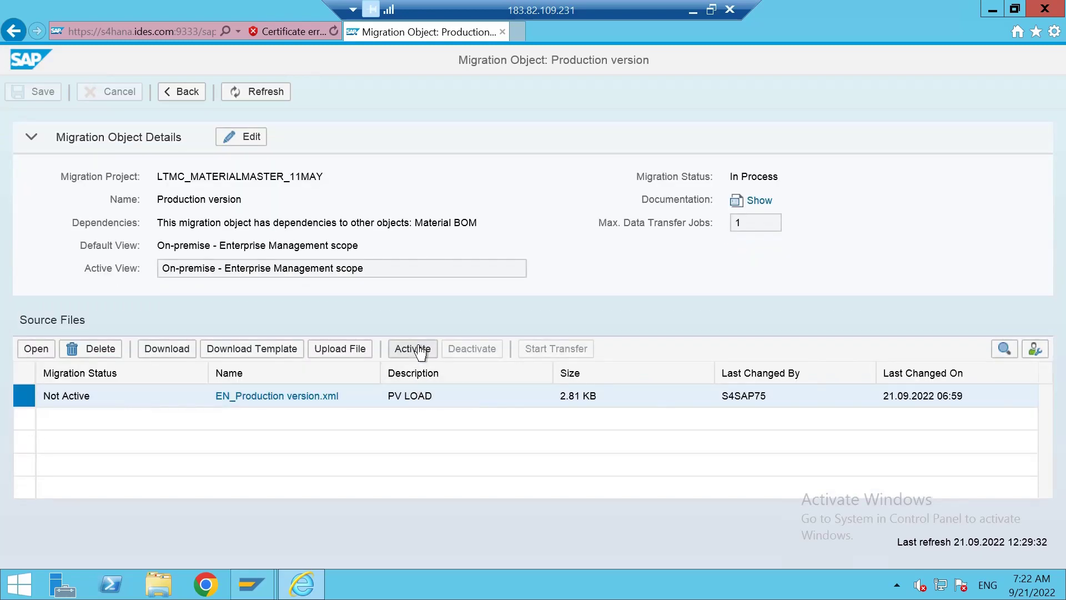
Activate the uploaded PV LOAD file, start its transfer, and accept the warning so validation runs.
left_click(420, 350)
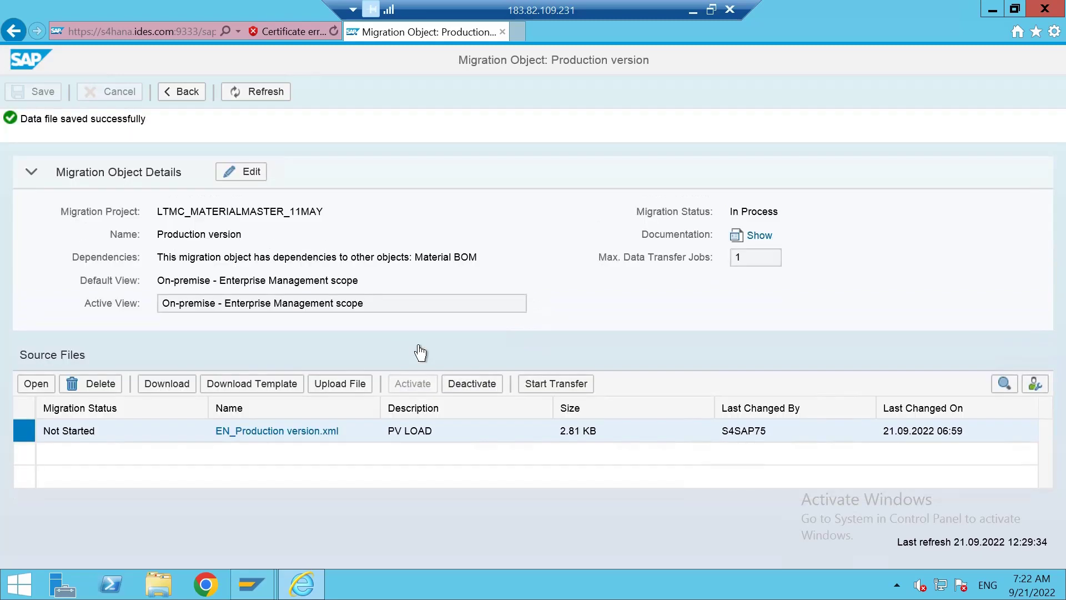
left_click(560, 389)
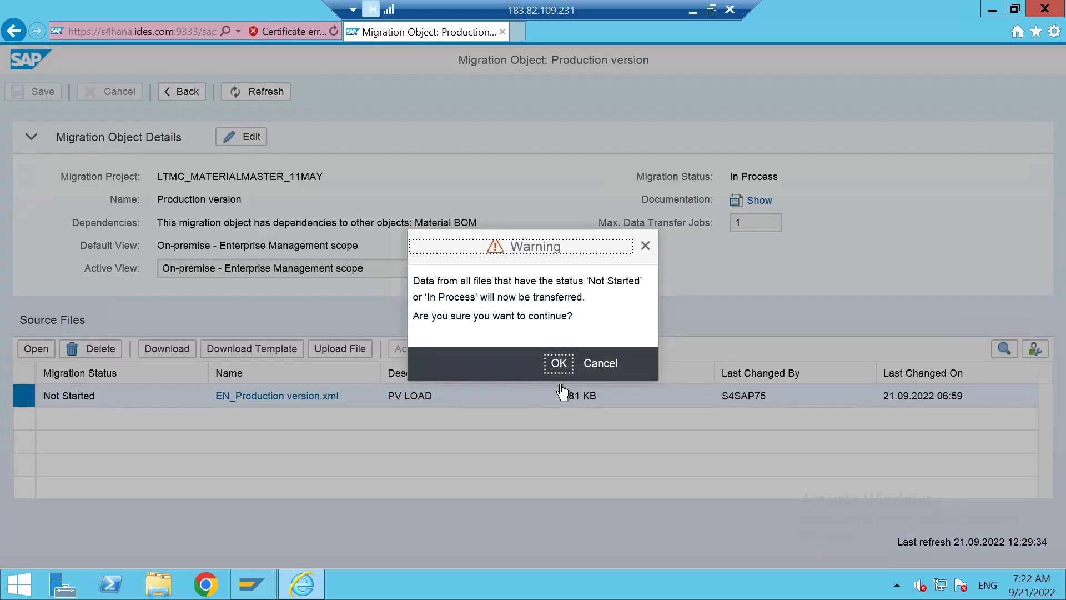
left_click(553, 373)
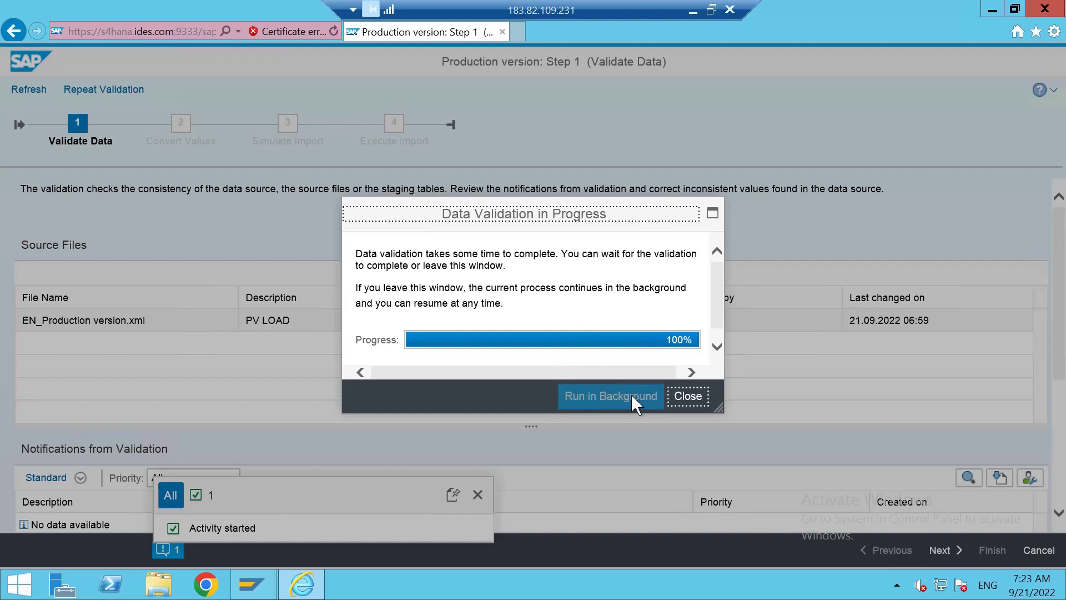
Review the four information-only validation messages for EN_Production version.xml and move to Convert Values.
left_click(695, 402)
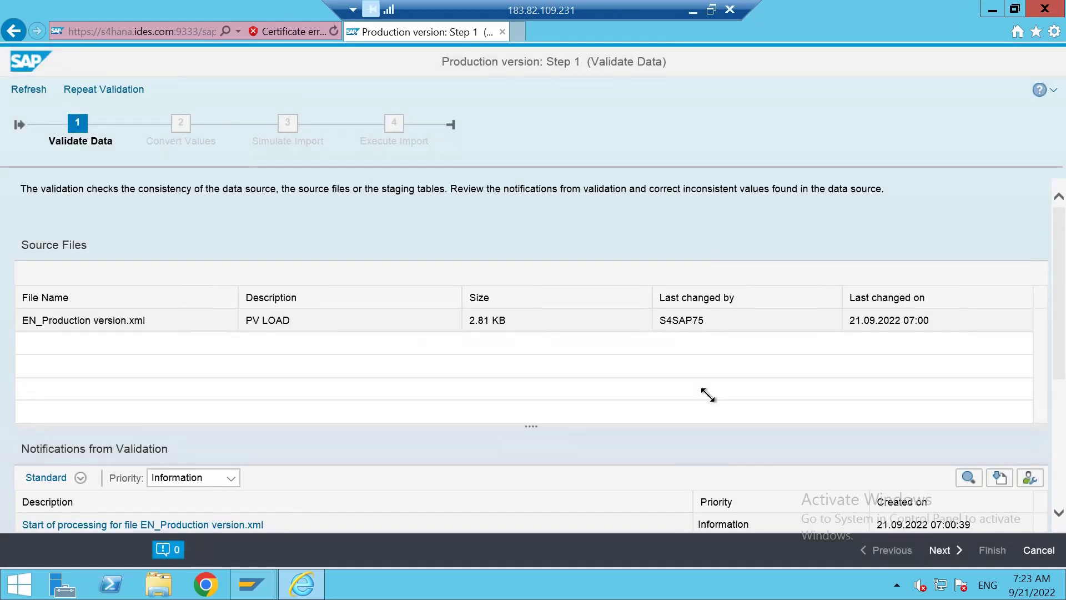
scroll(715, 407, "down", 1)
scroll(716, 408, "down", 2)
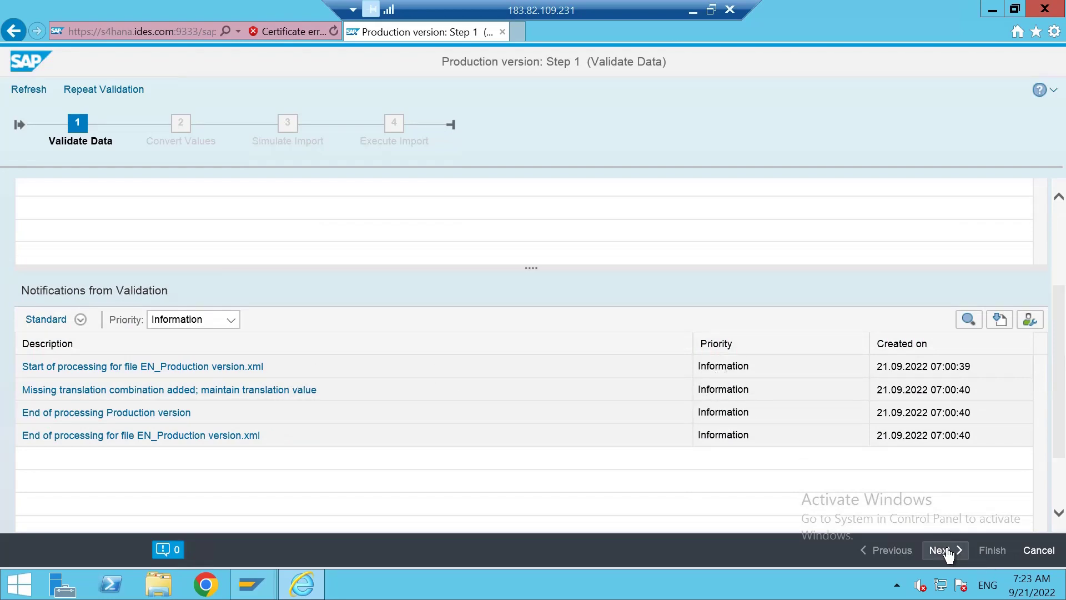
left_click(947, 553)
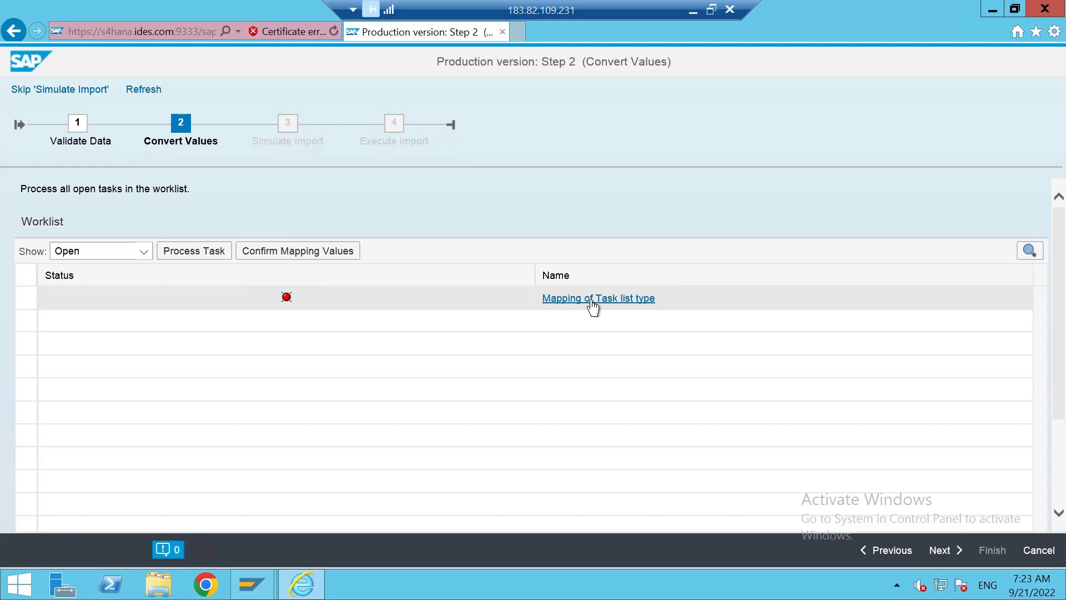
Inspect the MAP_PLNTY task list type mapping rows A and N, leaving N (Routing) selected.
left_click(25, 298)
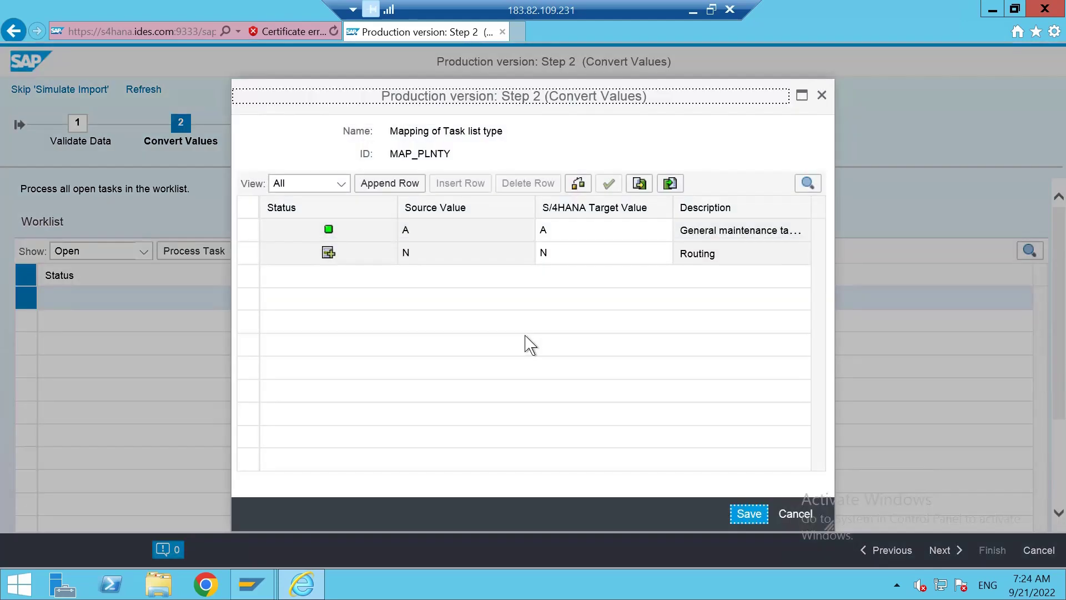
left_click(576, 257)
left_click(597, 238)
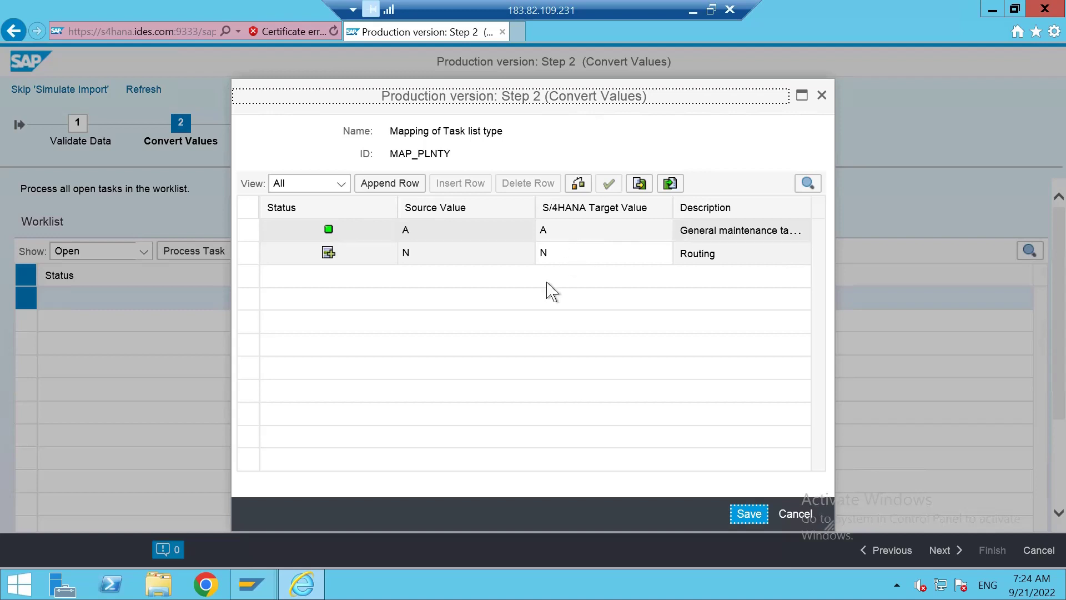
left_click(542, 296)
left_click(333, 253)
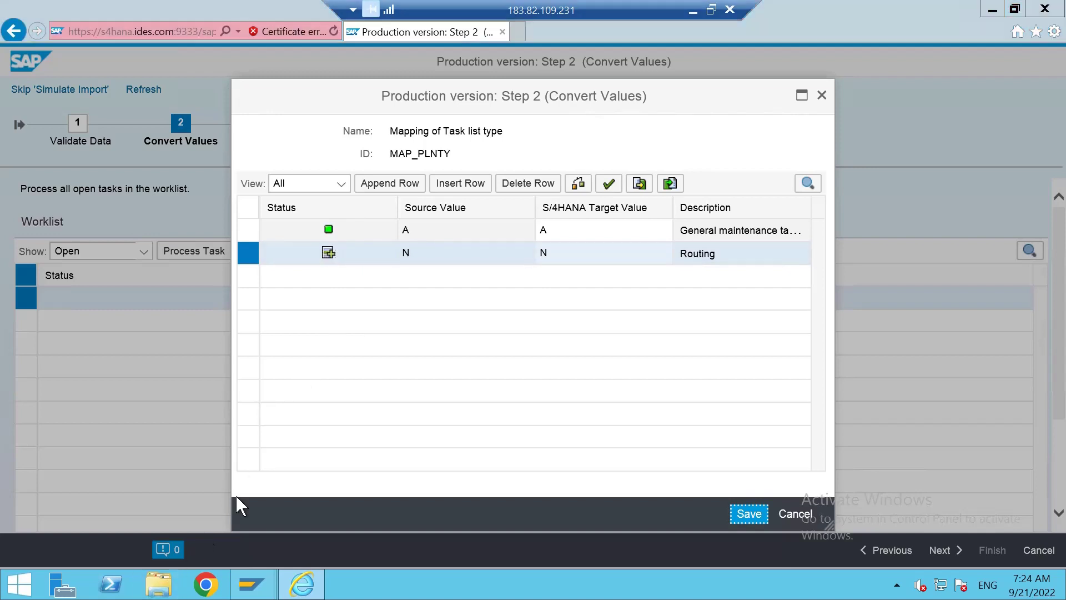
key("super+e")
Recheck rows 9–10 of EN_Production version in Excel, then return to SAP's Display Routing screen.
left_click(63, 326)
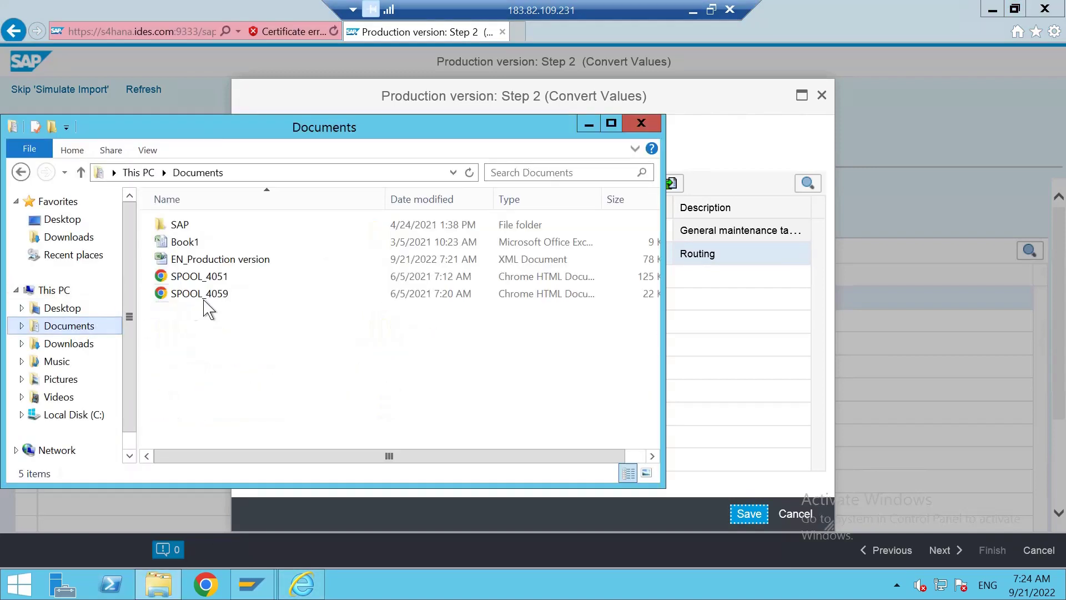
double_click(218, 260)
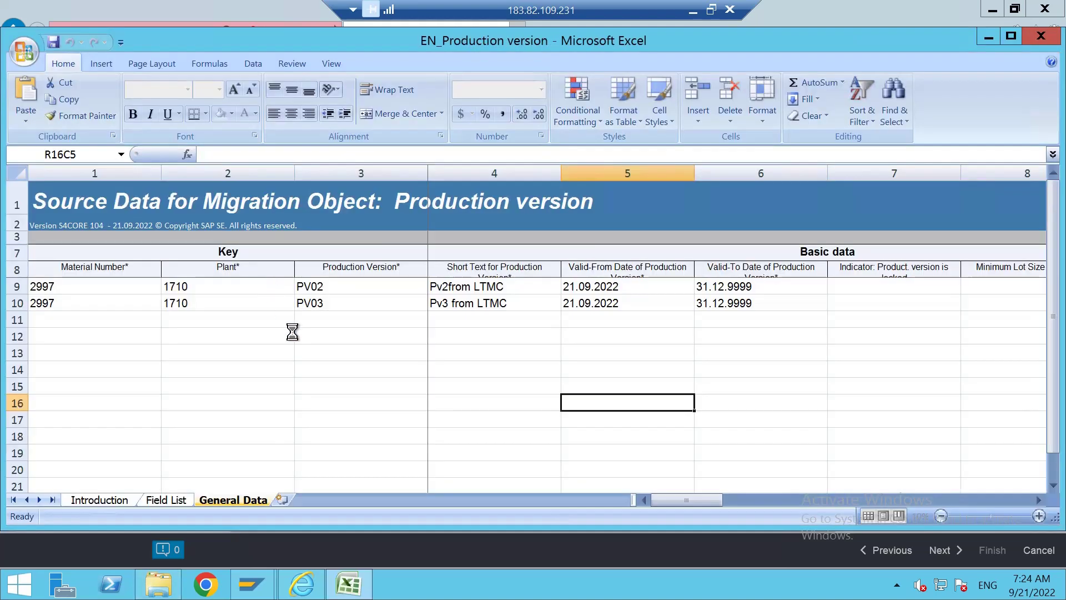
left_click(316, 367)
left_click_drag(674, 501, 639, 502)
mouse_move(265, 574)
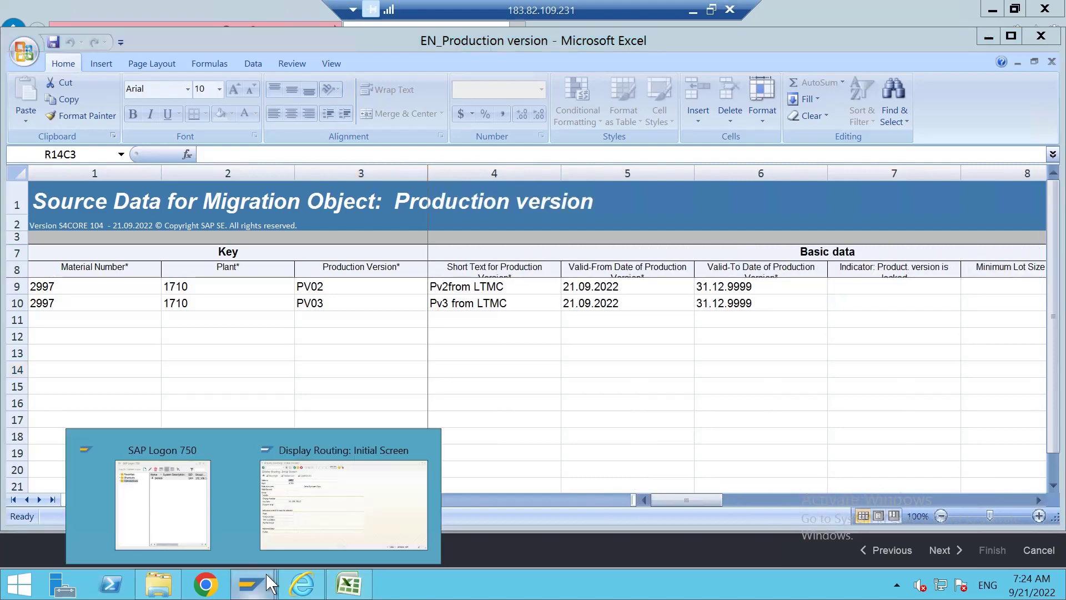
left_click(315, 514)
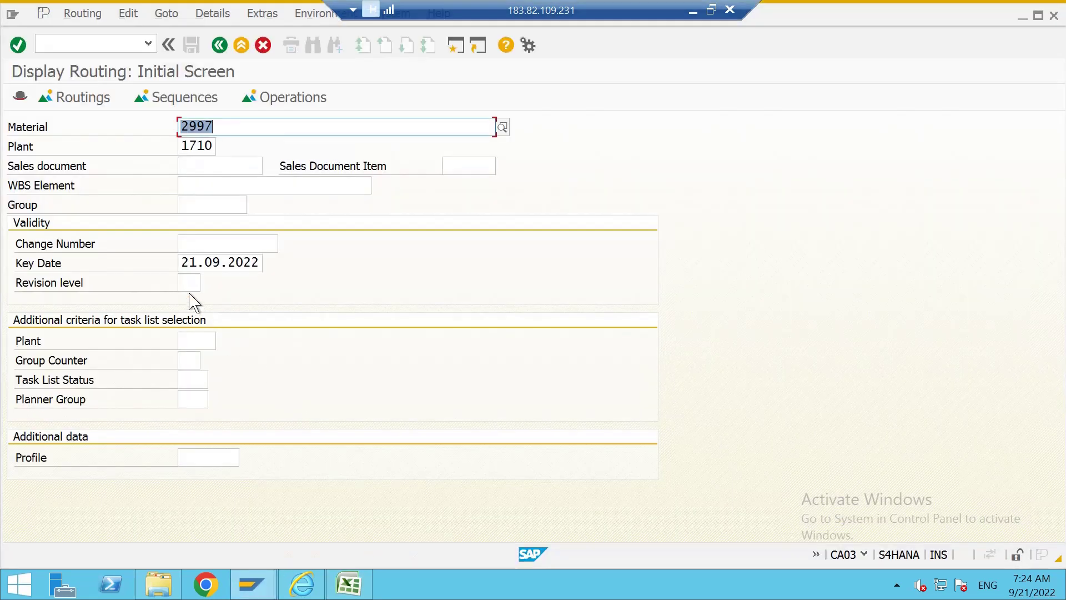
List table MAPL entries in SE16N for material 2997, plant 1710, showing groups 80000129 and 80000131.
left_click(98, 43)
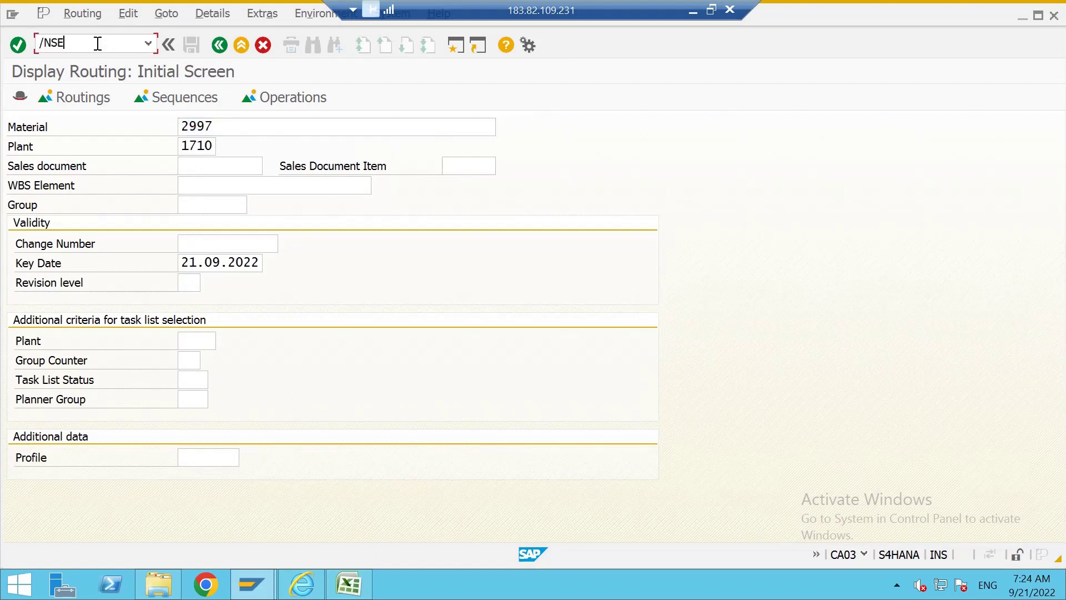
key("Return")
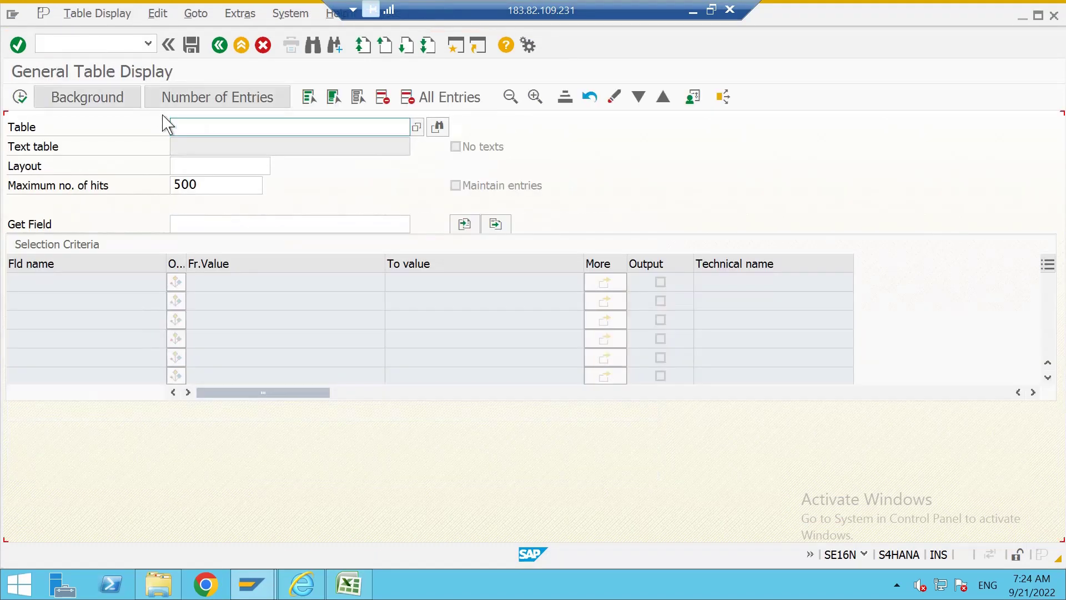
left_click(179, 128)
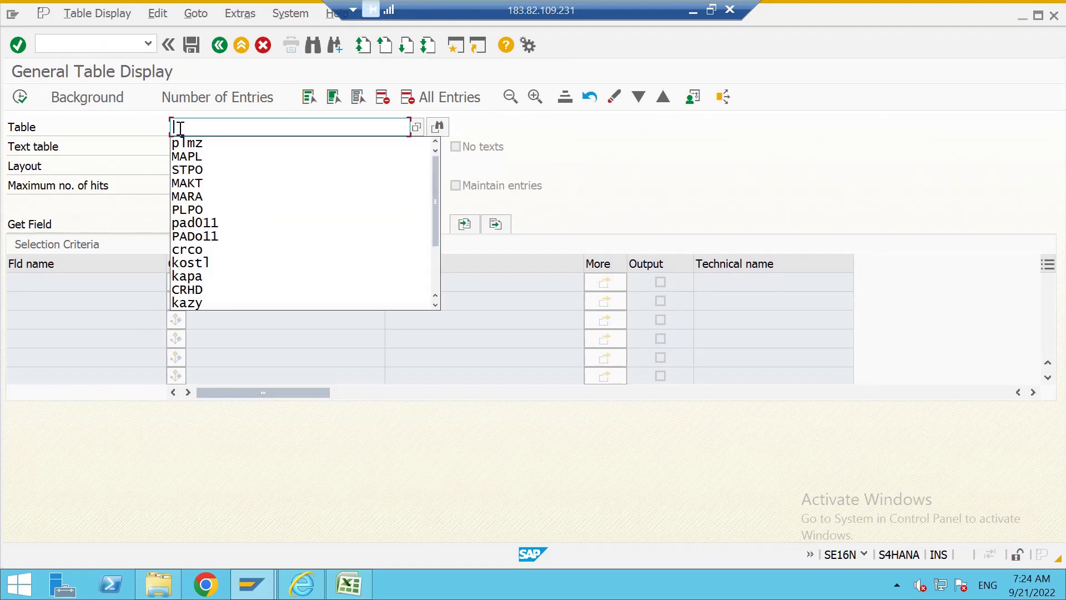
type("MAPL")
key("Return")
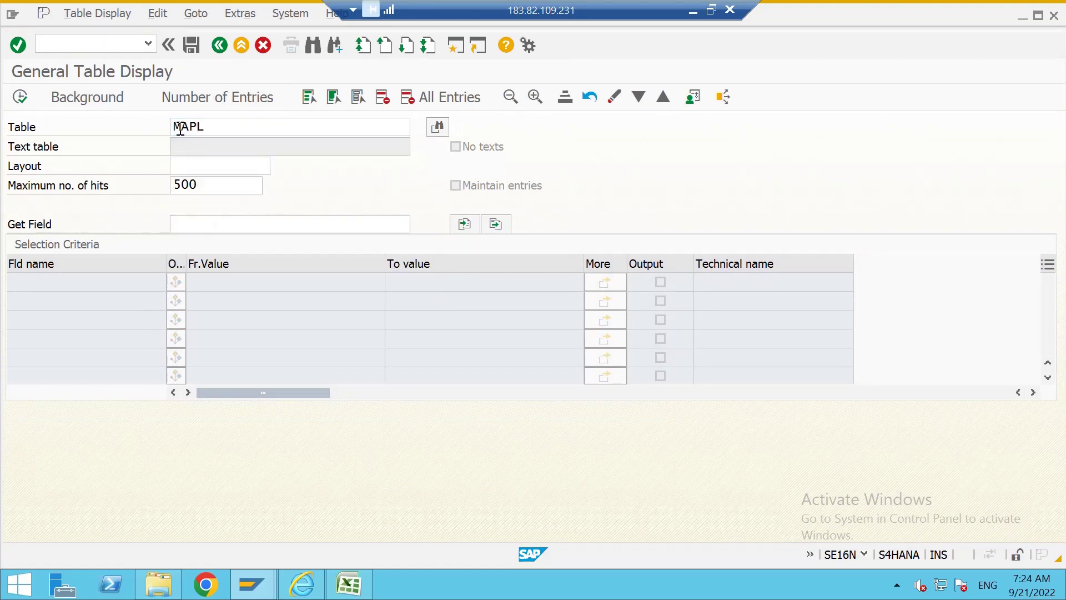
type("2997")
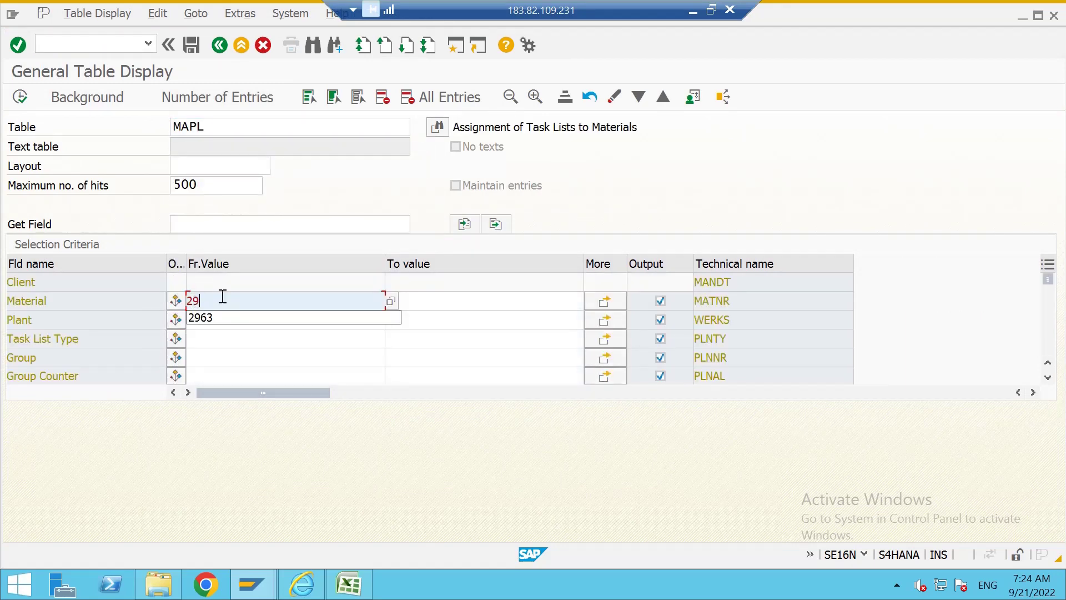
key("Tab")
left_click(227, 315)
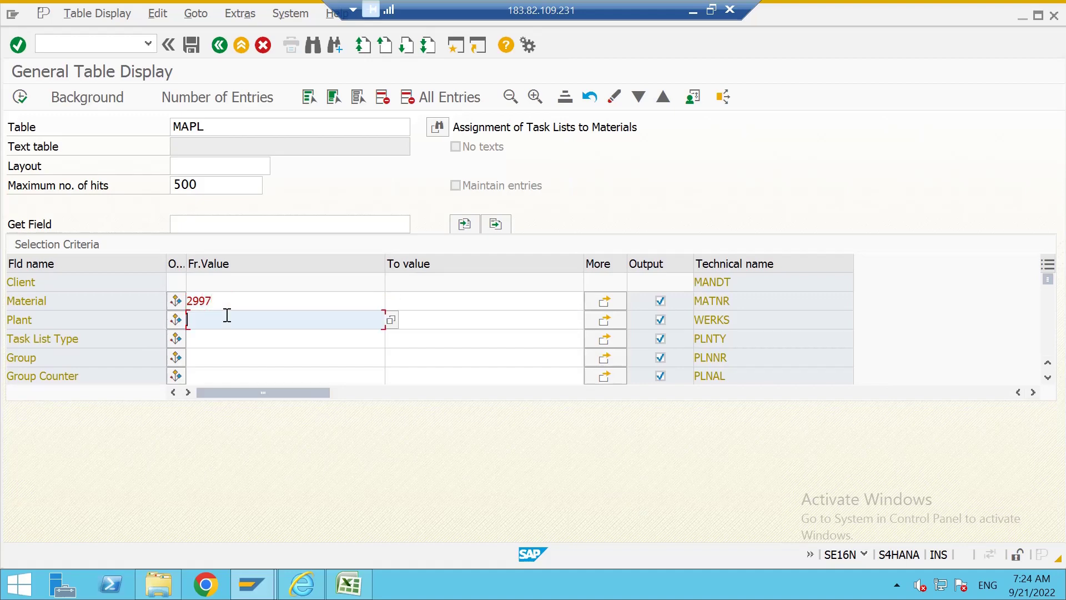
type("1710")
double_click(227, 315)
left_click(21, 96)
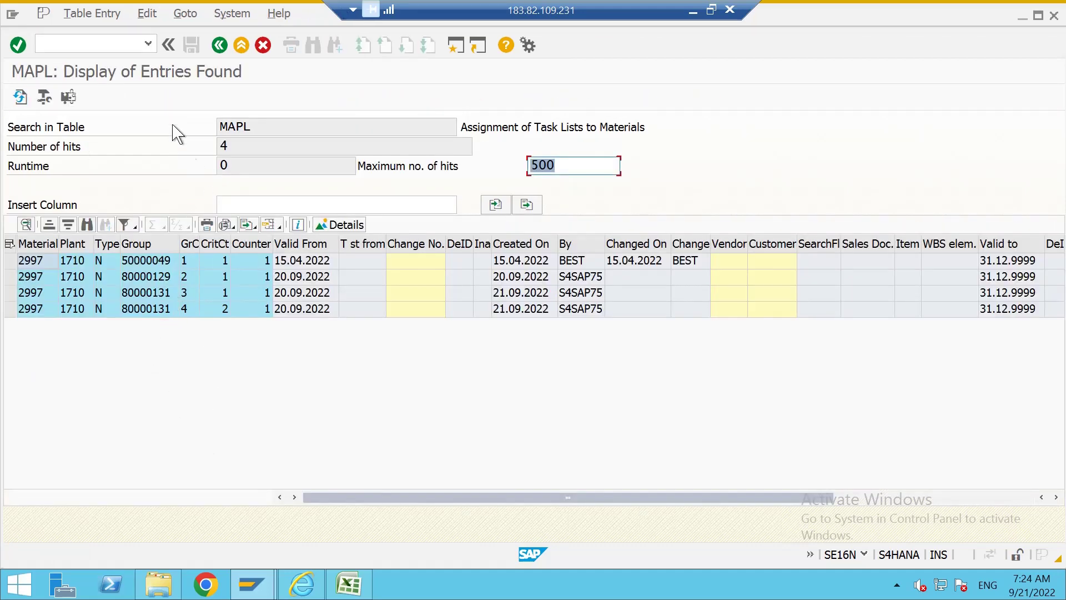
Leave the MAPL results list and close the EN_Production version Excel file.
left_click(241, 45)
left_click(345, 590)
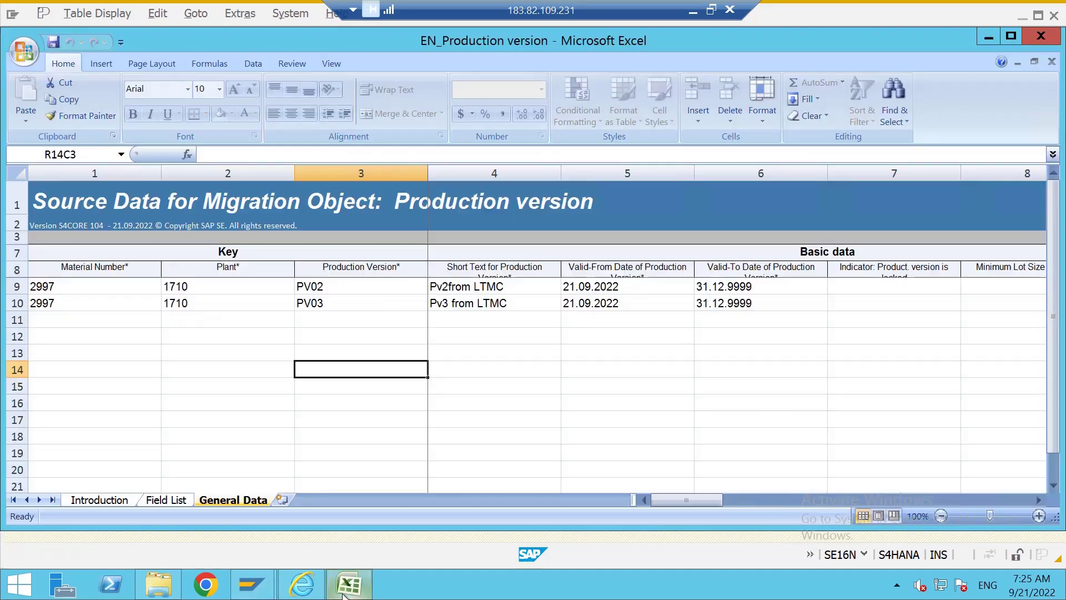
left_click(620, 401)
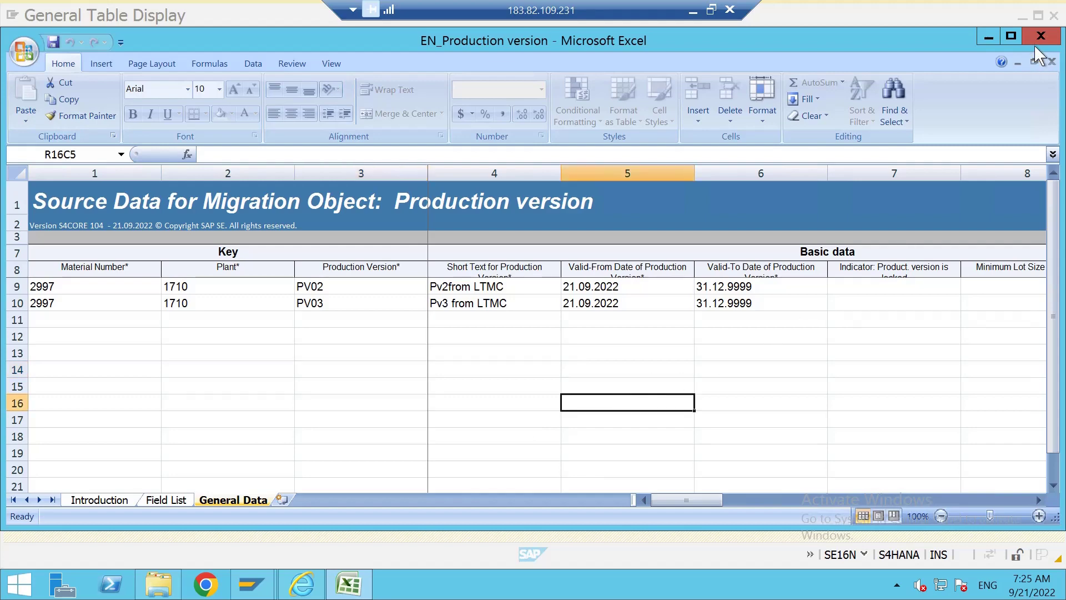
left_click(1041, 37)
Reselect the N to N (Routing) task list type row, confirm the mapping values, and proceed to Simulate Import.
left_click(303, 584)
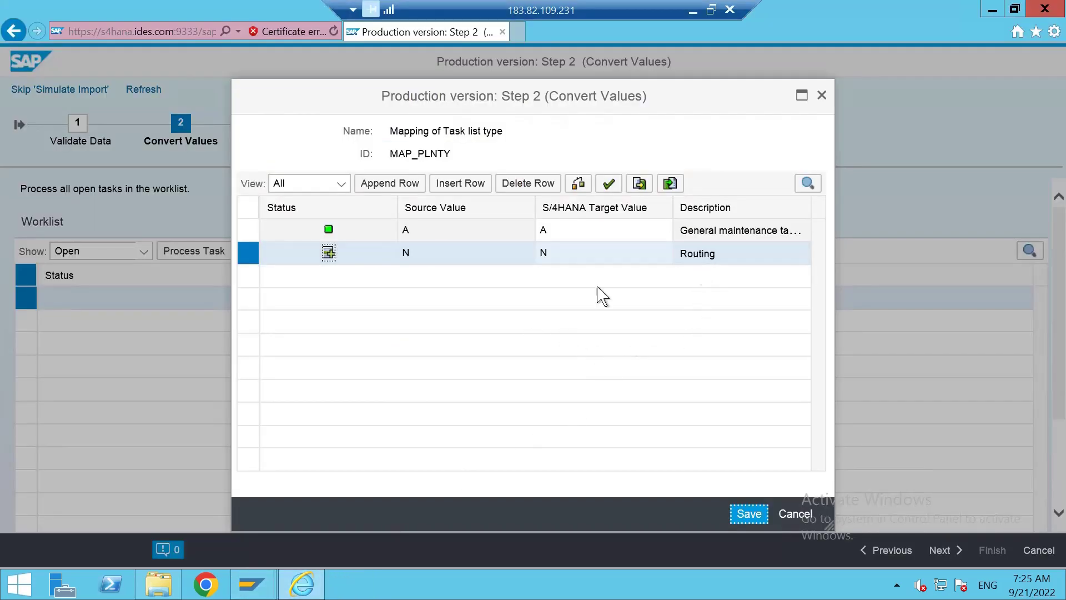
left_click(247, 255)
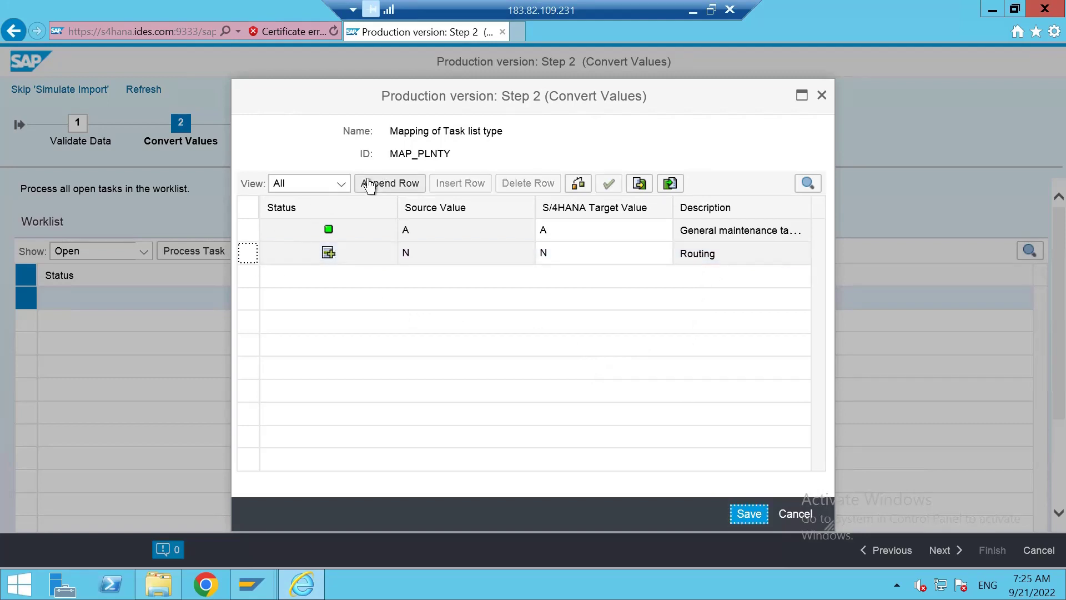
left_click(332, 255)
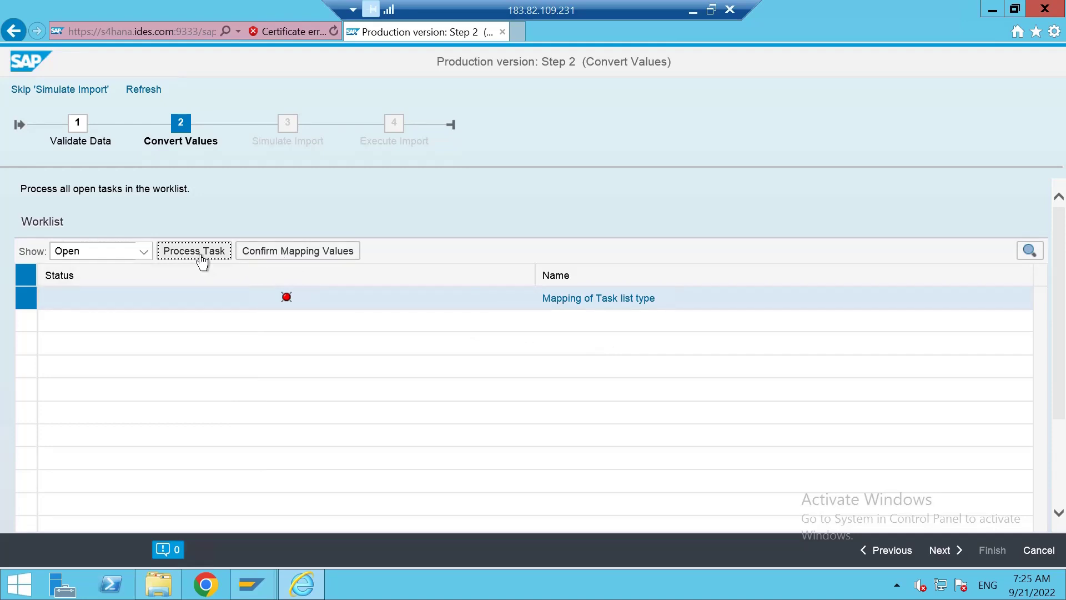
left_click(431, 326)
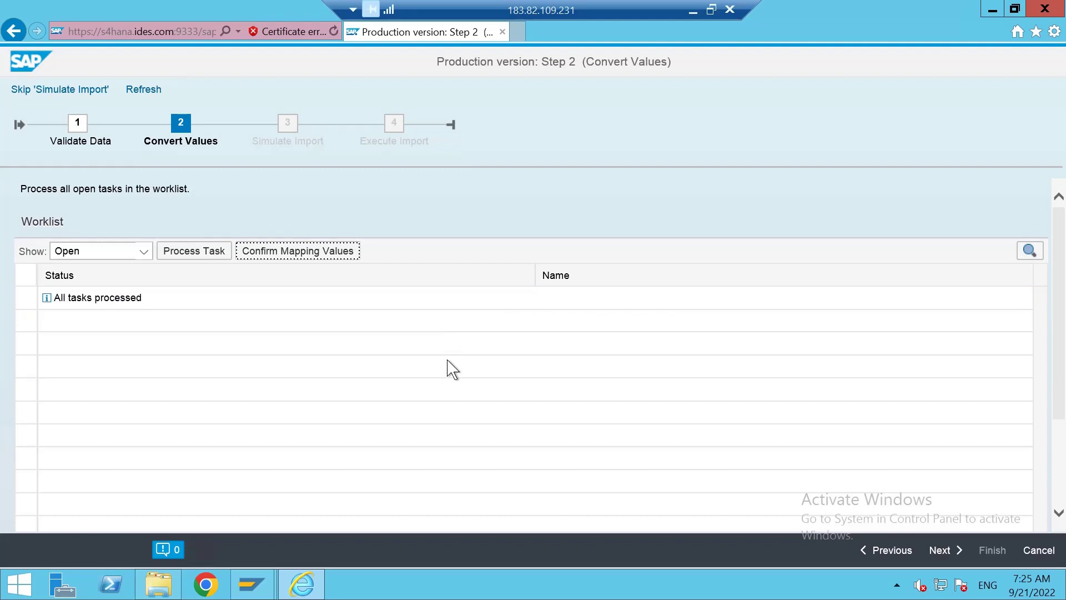
left_click(944, 550)
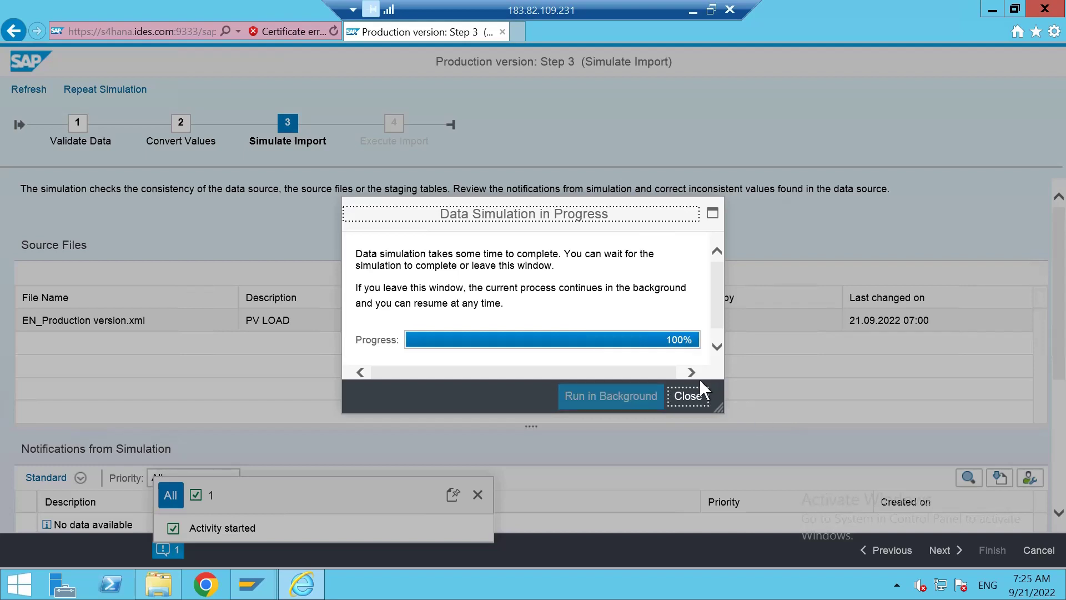
Close the completed data simulation window and minimise the remote SAP session.
left_click(686, 398)
left_click(692, 10)
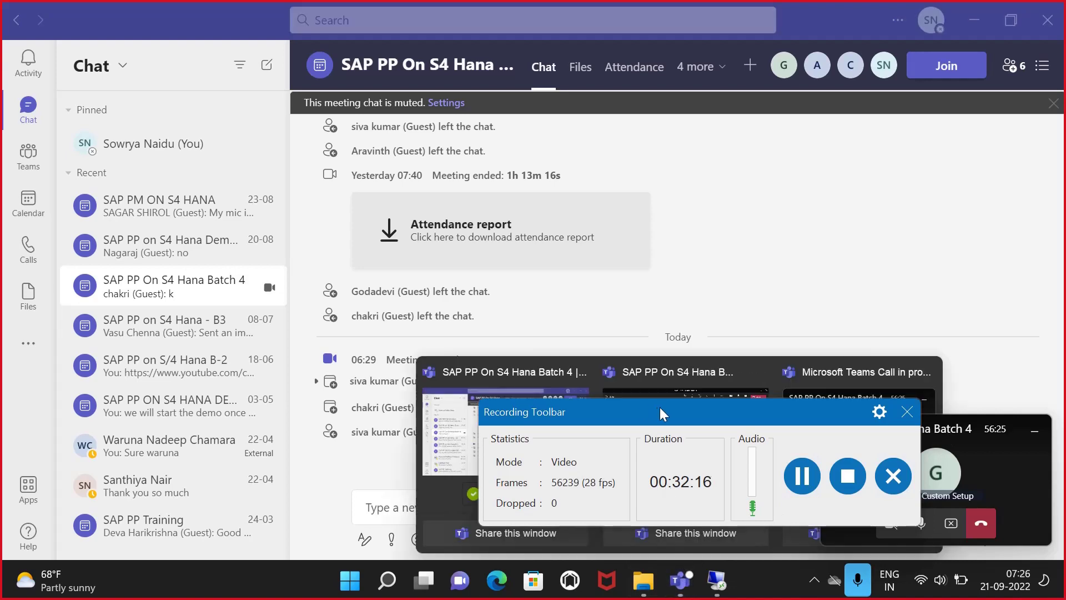
Check the Teams meeting participants, minimise the meeting, and return to the remote SAP session.
left_click_drag(690, 418, 764, 307)
left_click(980, 300)
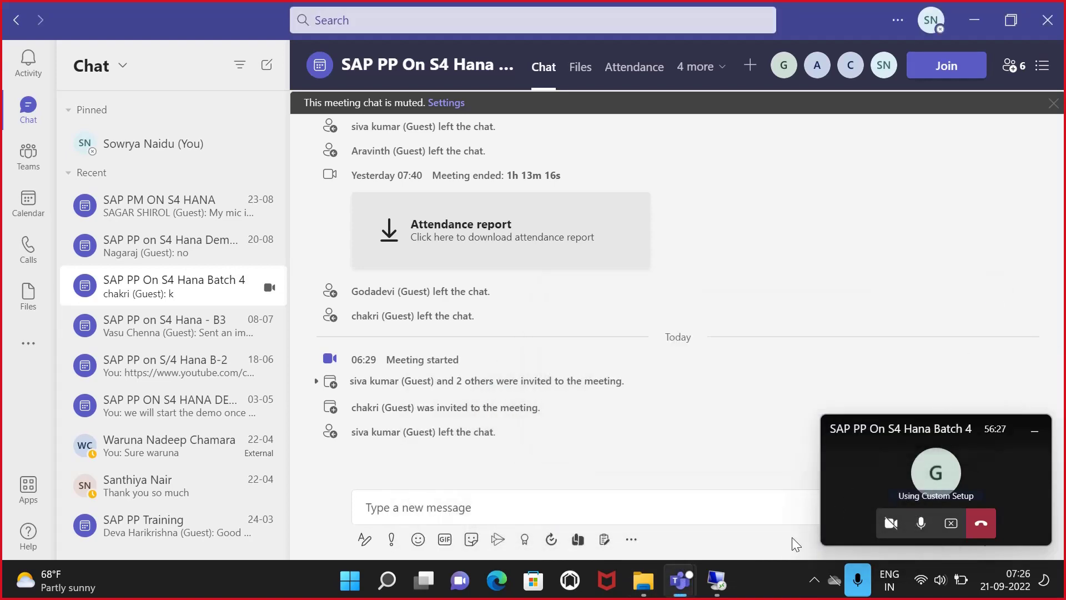
mouse_move(680, 581)
left_click(700, 509)
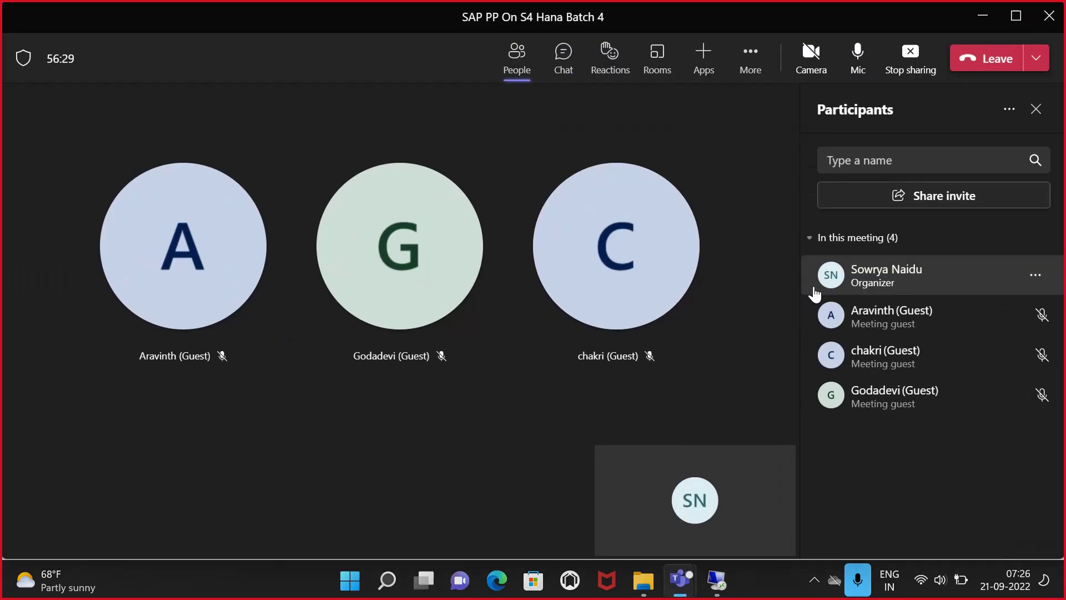
left_click(983, 15)
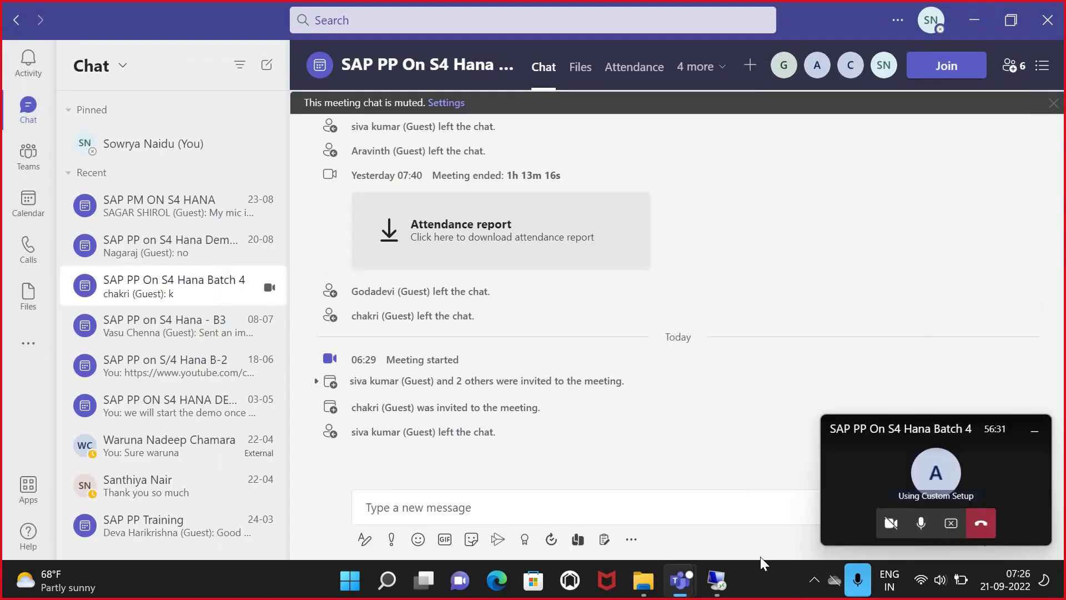
left_click(723, 583)
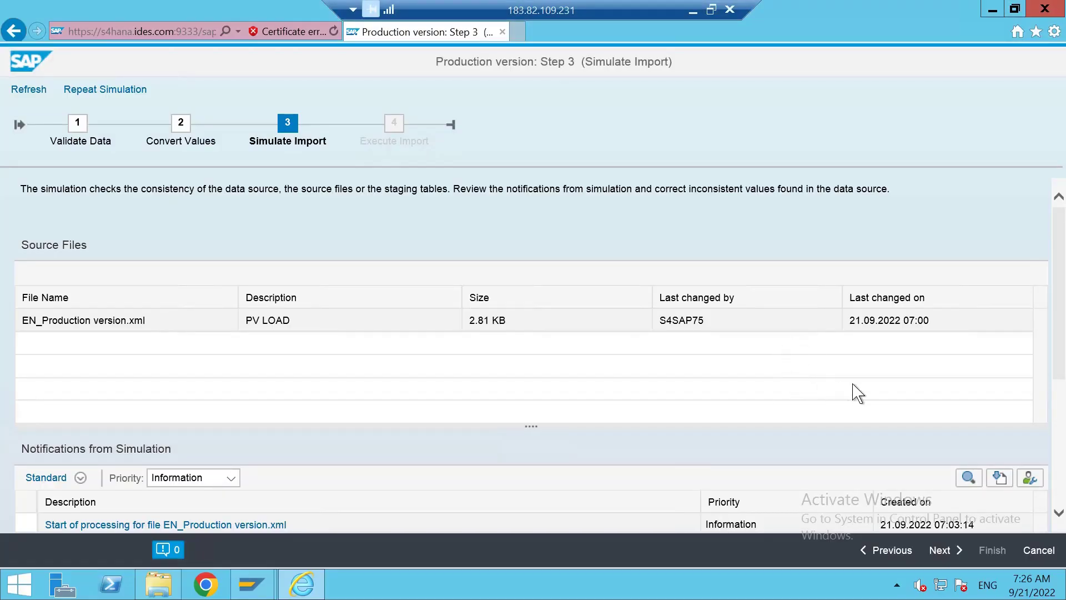
Review the simulation notifications and execute the PV LOAD import, which logs two mapping errors.
scroll(858, 394, "down", 2)
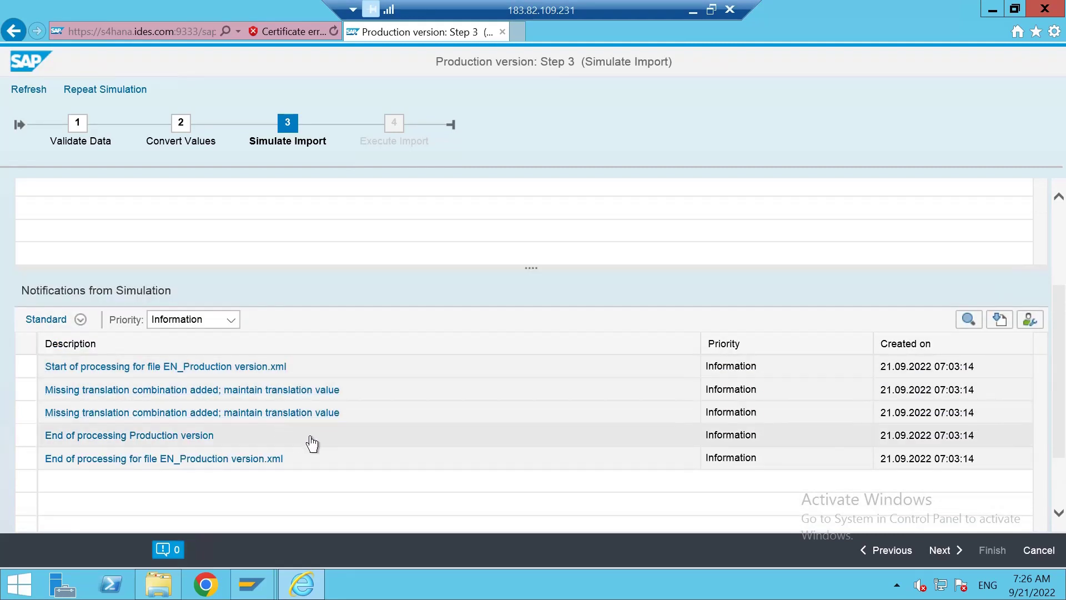
left_click(943, 550)
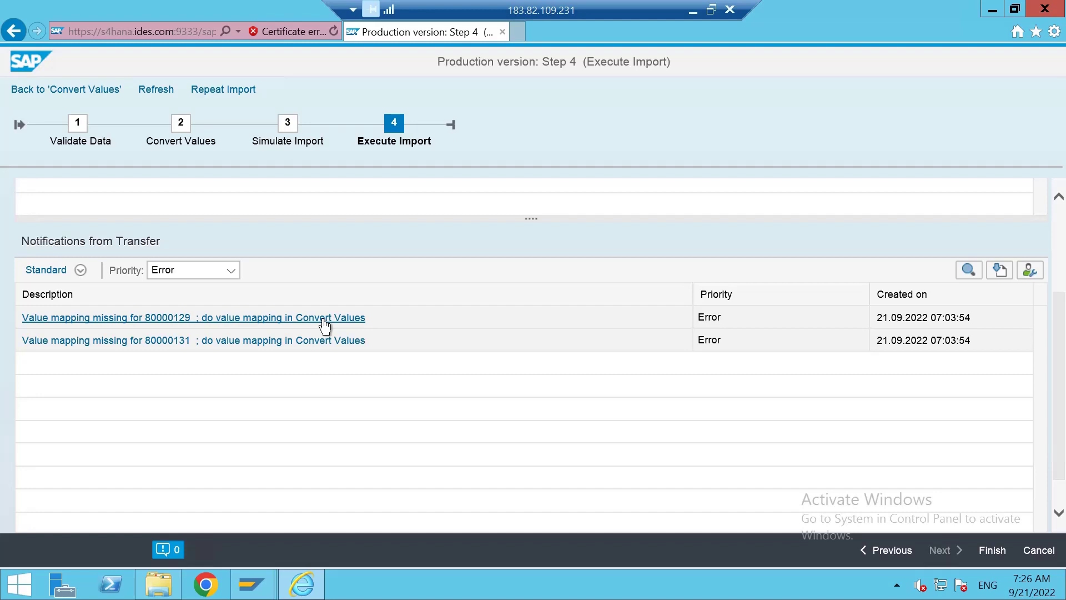
Read the missing value-mapping error details for 80000129, then go back to step 2 Convert Values.
left_click(357, 315)
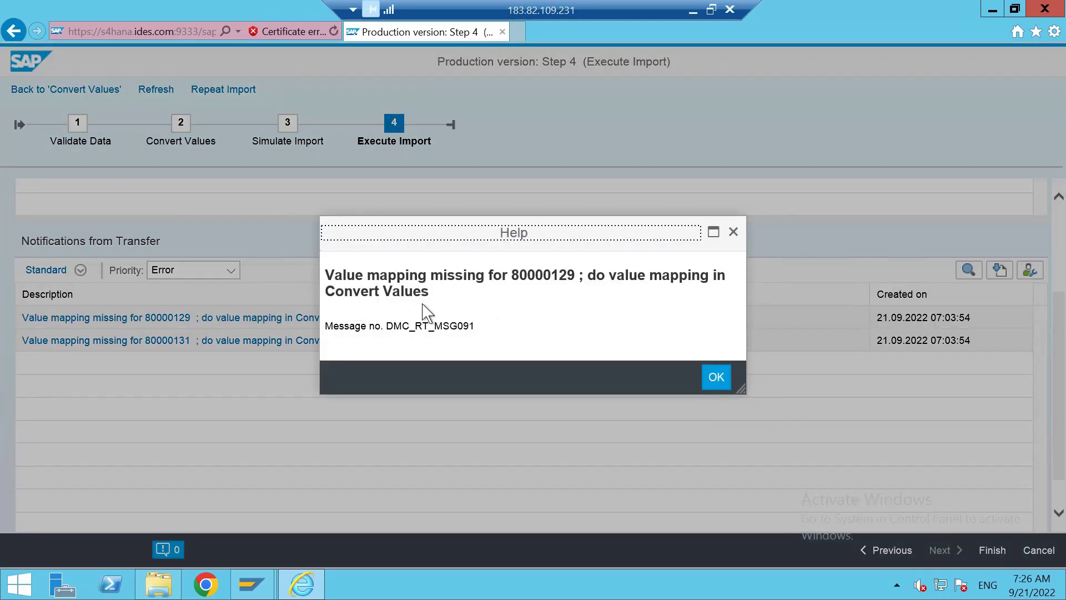
left_click(732, 232)
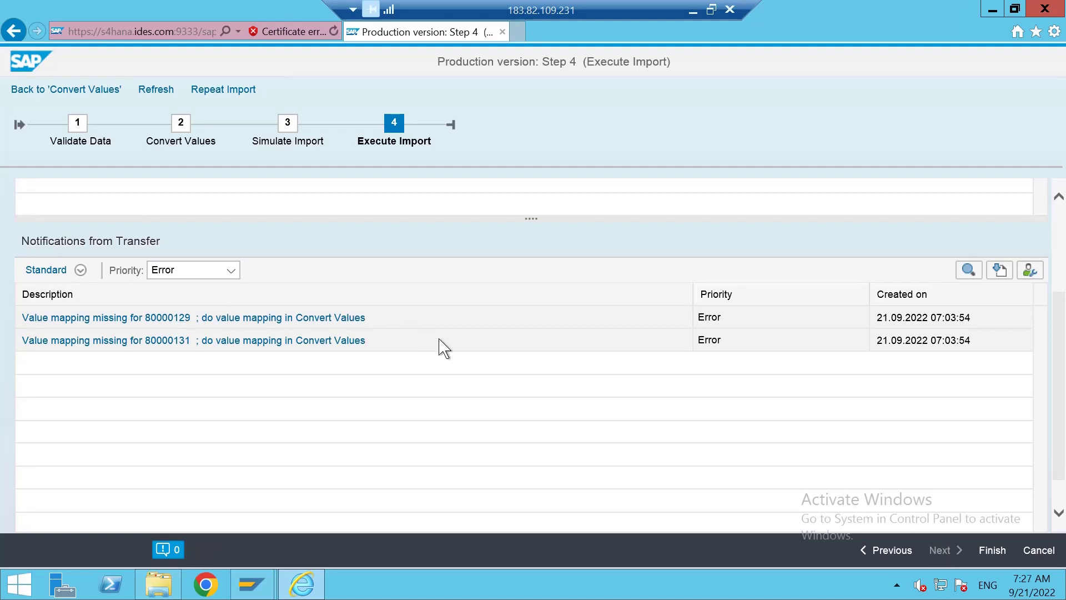
scroll(581, 417, "down", 1)
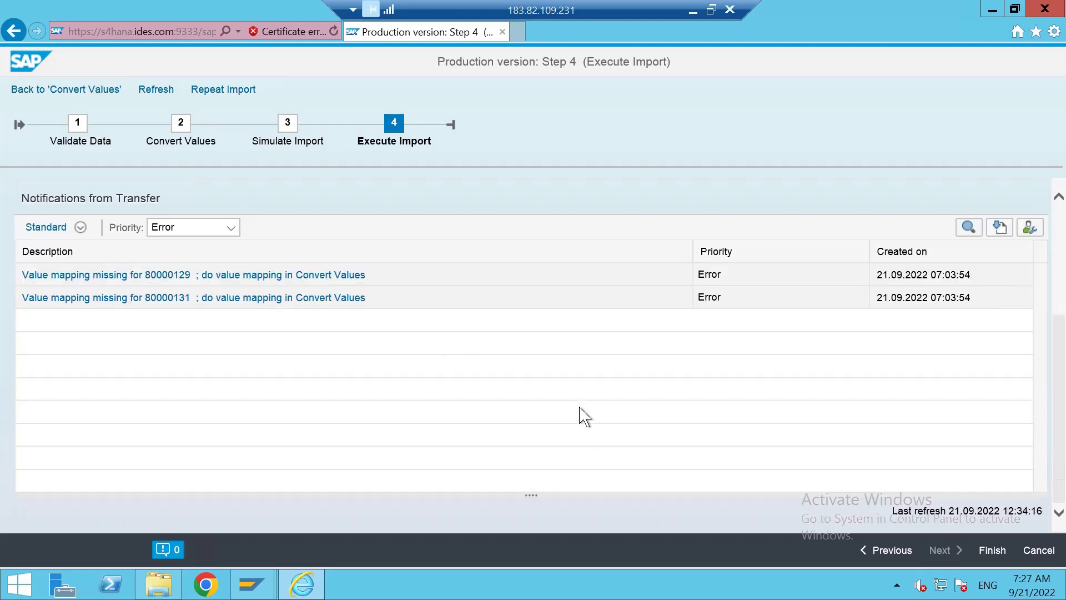
scroll(581, 416, "up", 2)
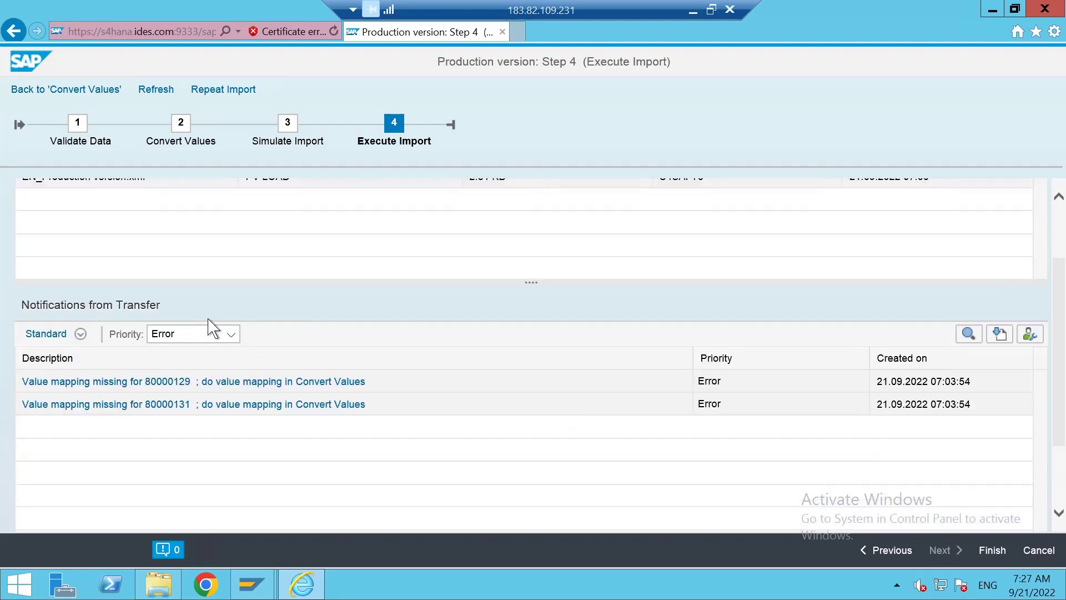
scroll(209, 329, "down", 1)
scroll(217, 316, "up", 3)
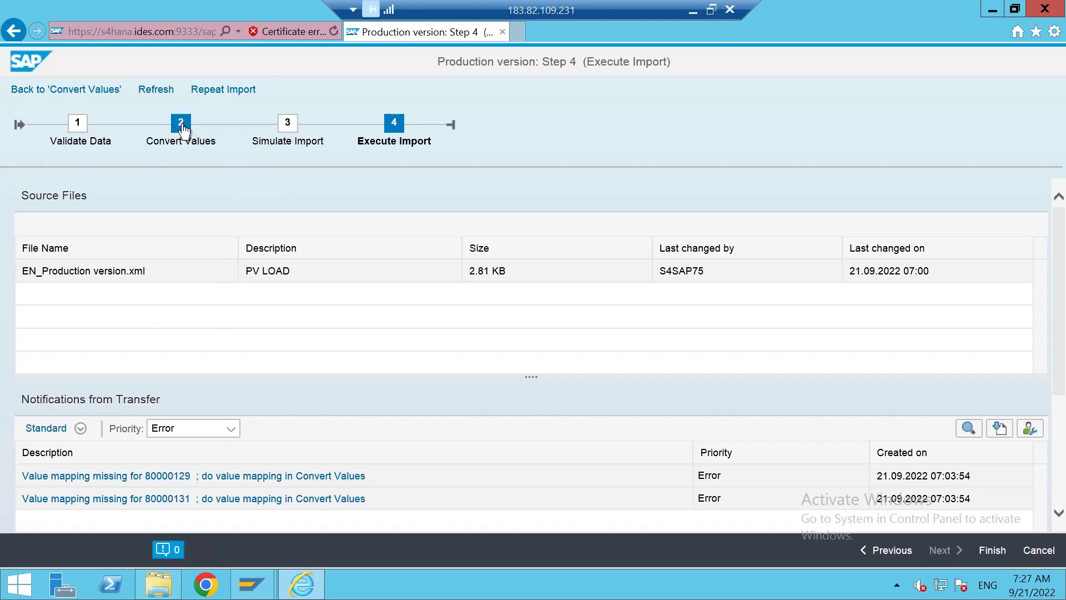
left_click(191, 150)
Open the EN_Production version source file from the Documents folder in Excel.
left_click(159, 584)
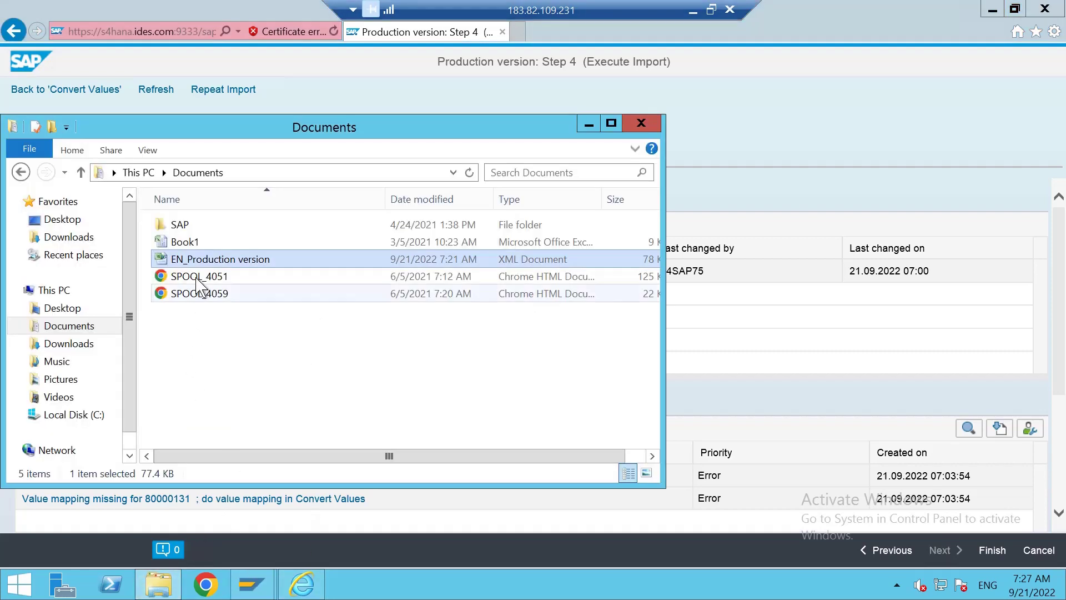
double_click(219, 260)
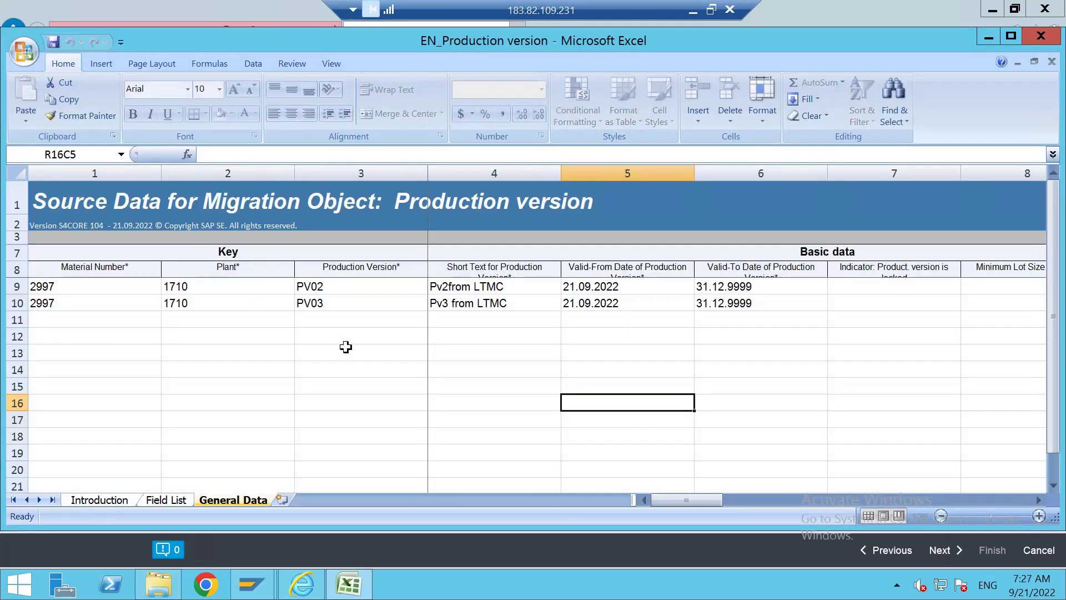
left_click(344, 345)
left_click(500, 436)
Review the template's Introduction sheet, then the Field List's Minimum Lot Size Quantity field.
left_click(123, 503)
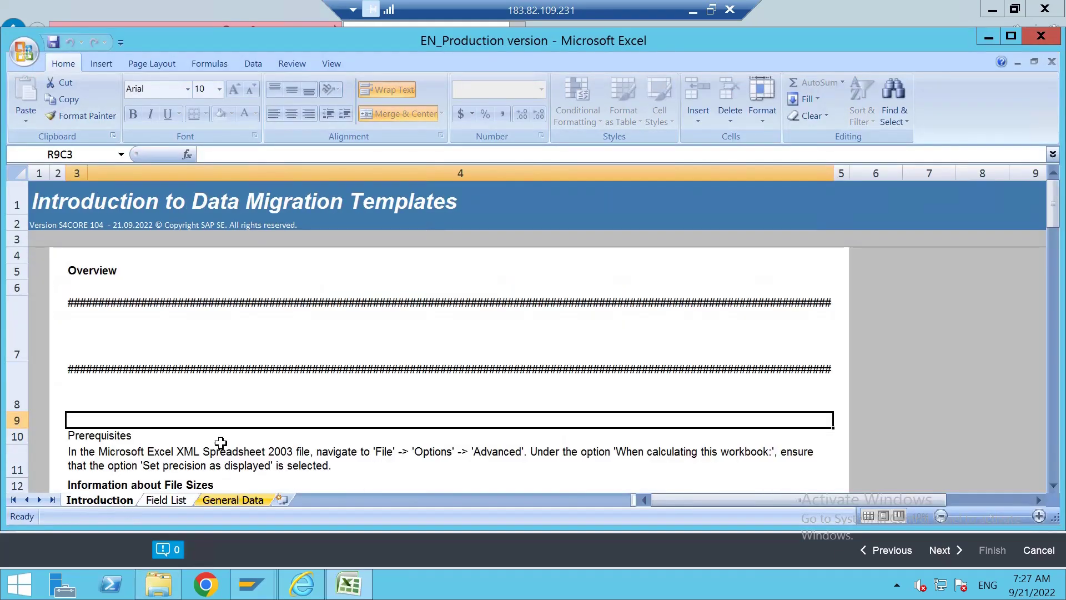
scroll(289, 388, "down", 3)
left_click(166, 501)
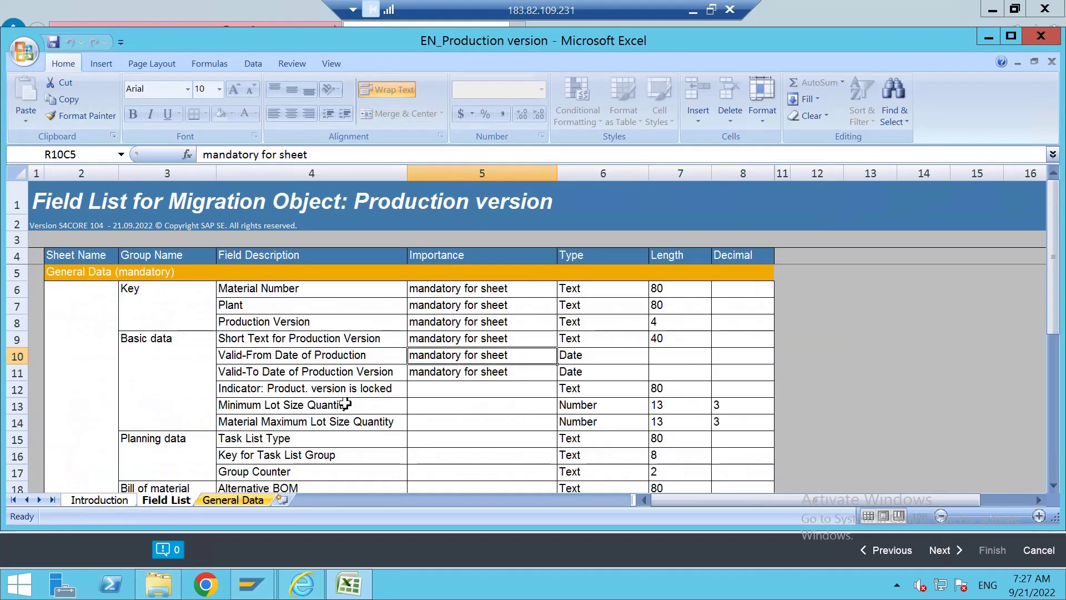
left_click(379, 411)
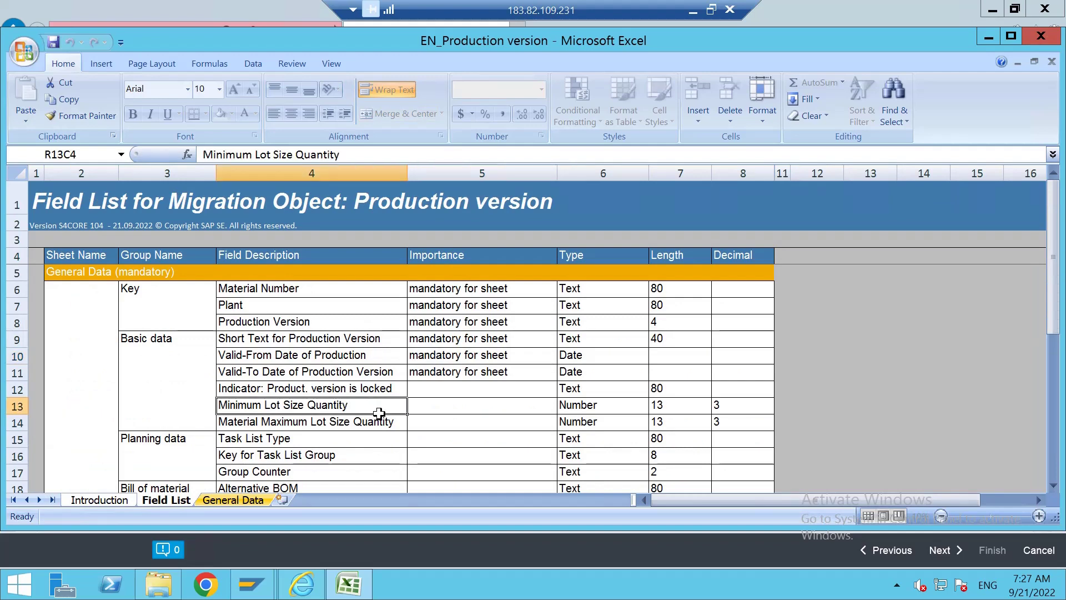
Check whether Plant, Production Version, short text, Valid-From and Valid-To are mandatory, then close the workbook.
left_click(432, 307)
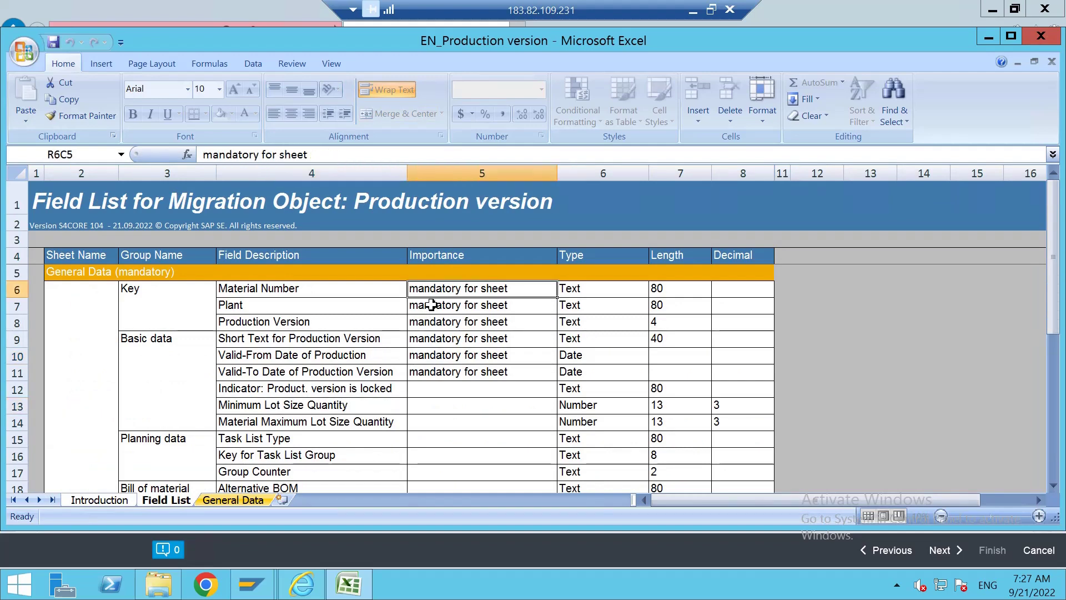
left_click(434, 322)
left_click(435, 336)
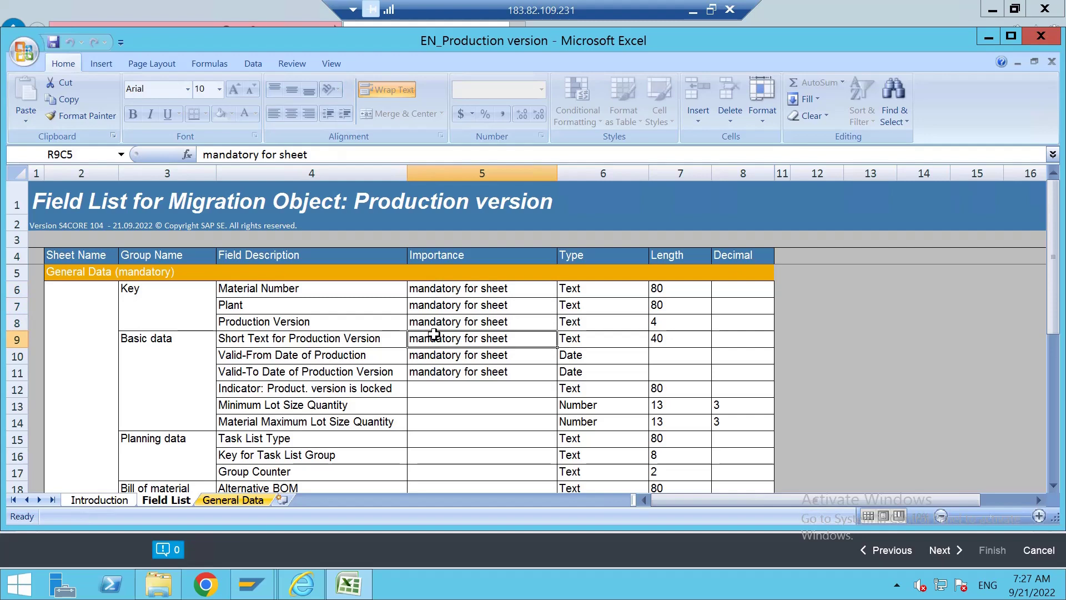
left_click(425, 354)
left_click(423, 374)
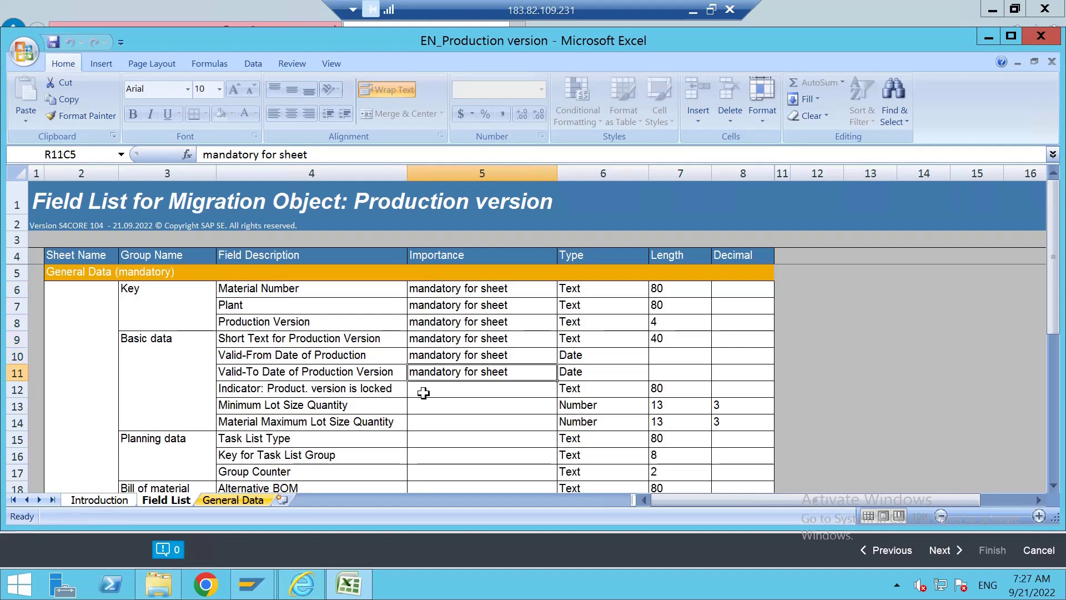
scroll(424, 393, "down", 1)
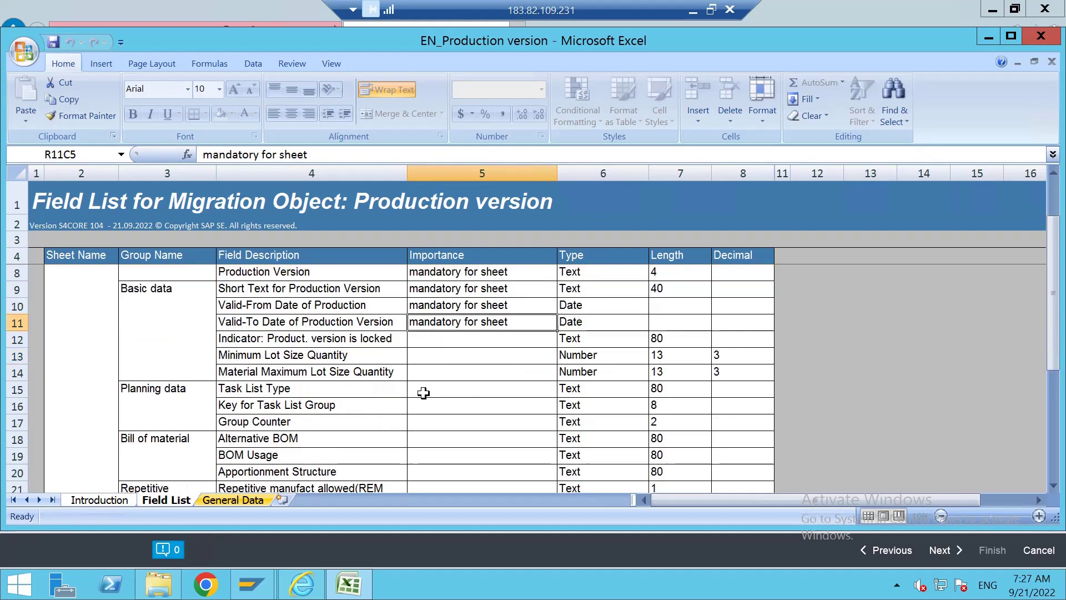
scroll(423, 393, "down", 5)
scroll(423, 393, "up", 4)
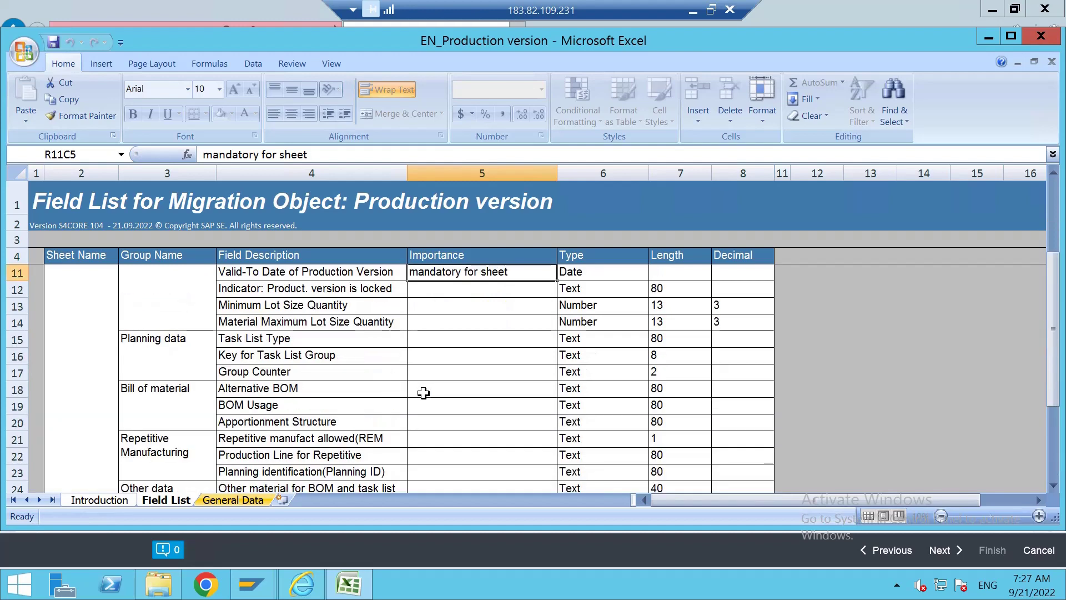
scroll(423, 393, "up", 2)
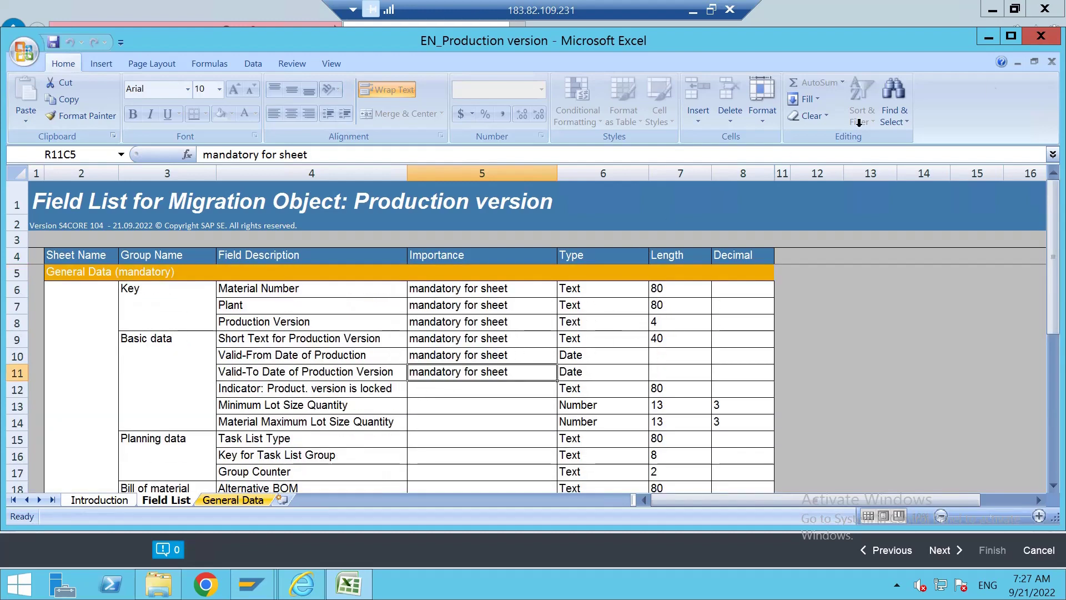
left_click(1041, 36)
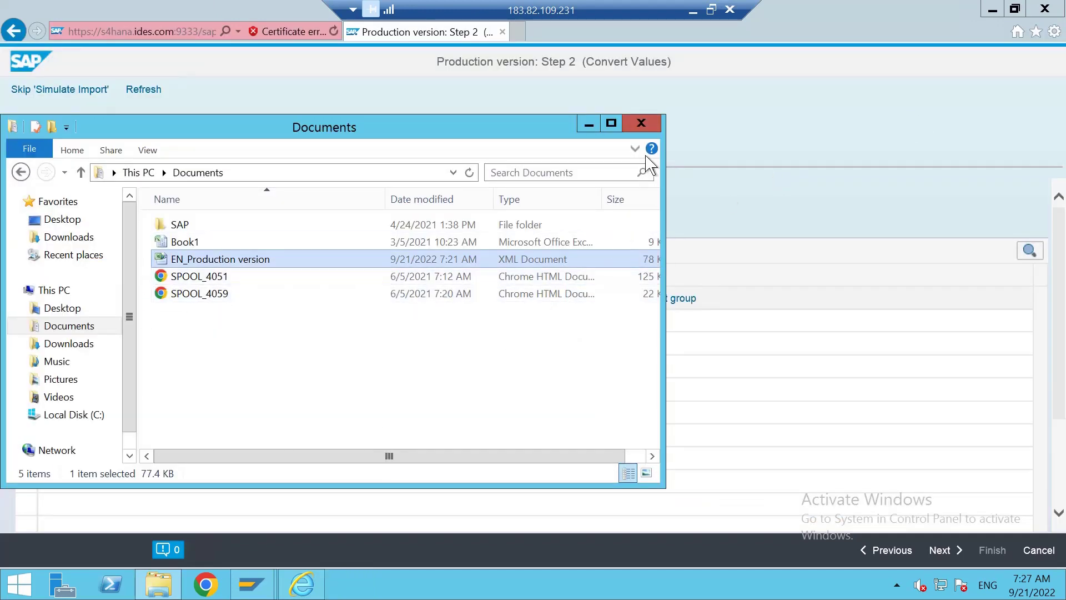
Close Explorer and open the routing task list group mapping task, showing only warning messages.
left_click(642, 124)
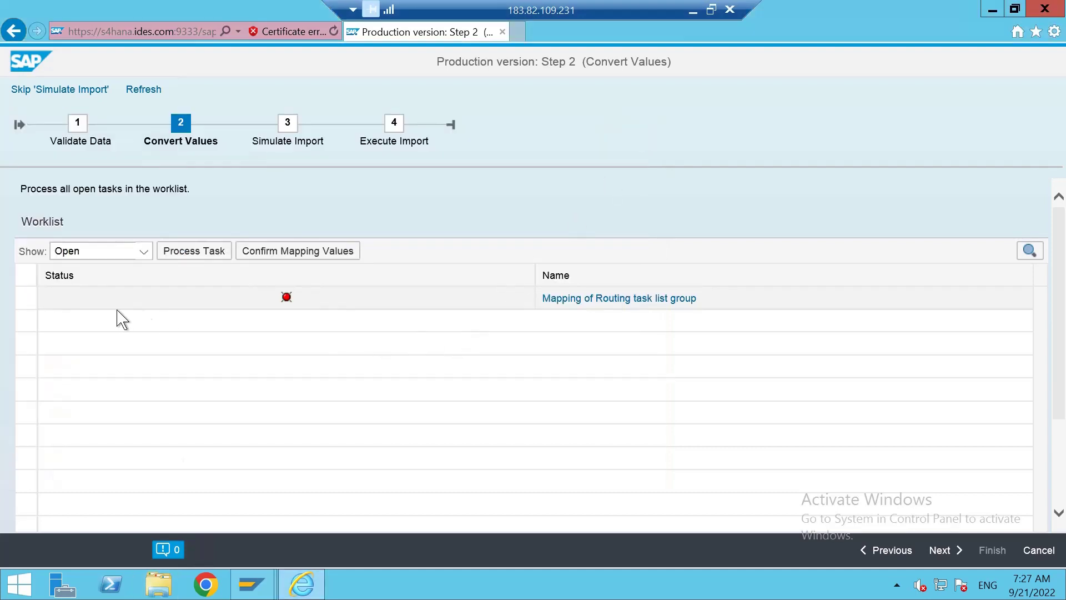
left_click(25, 299)
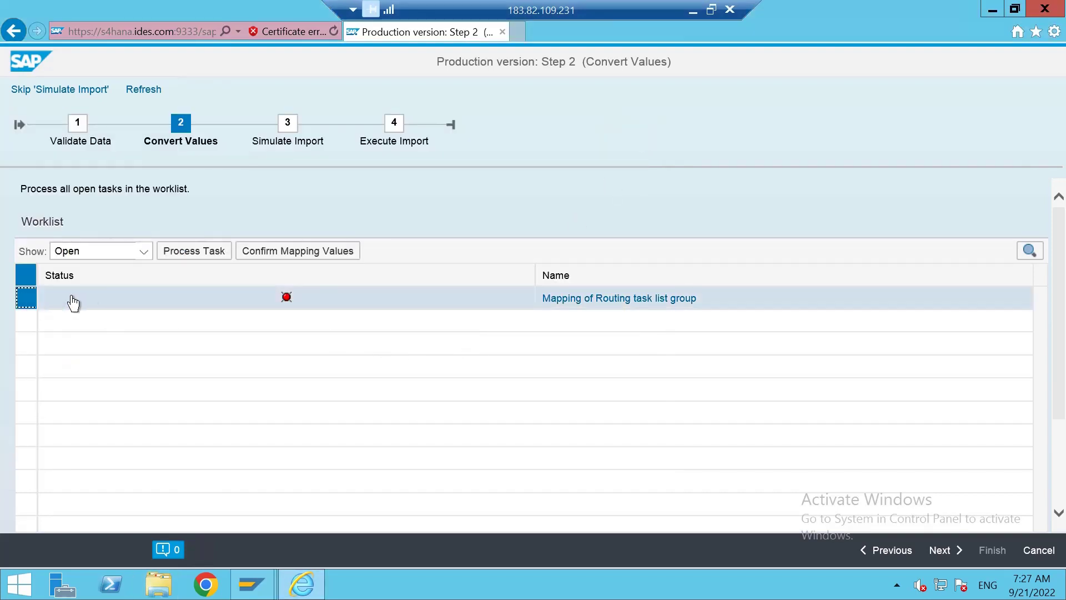
left_click(547, 298)
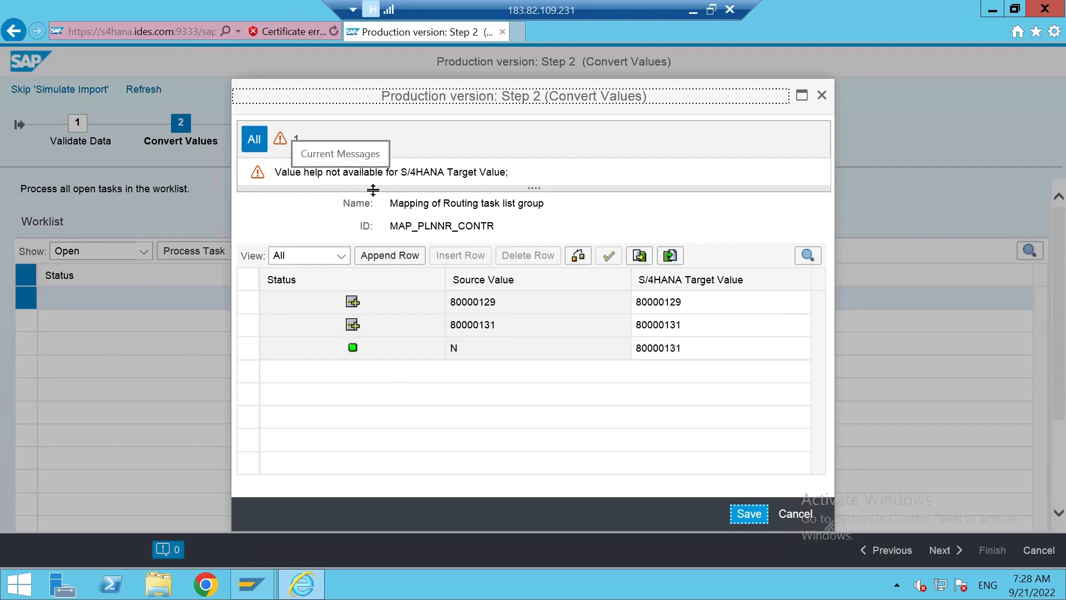
left_click(283, 143)
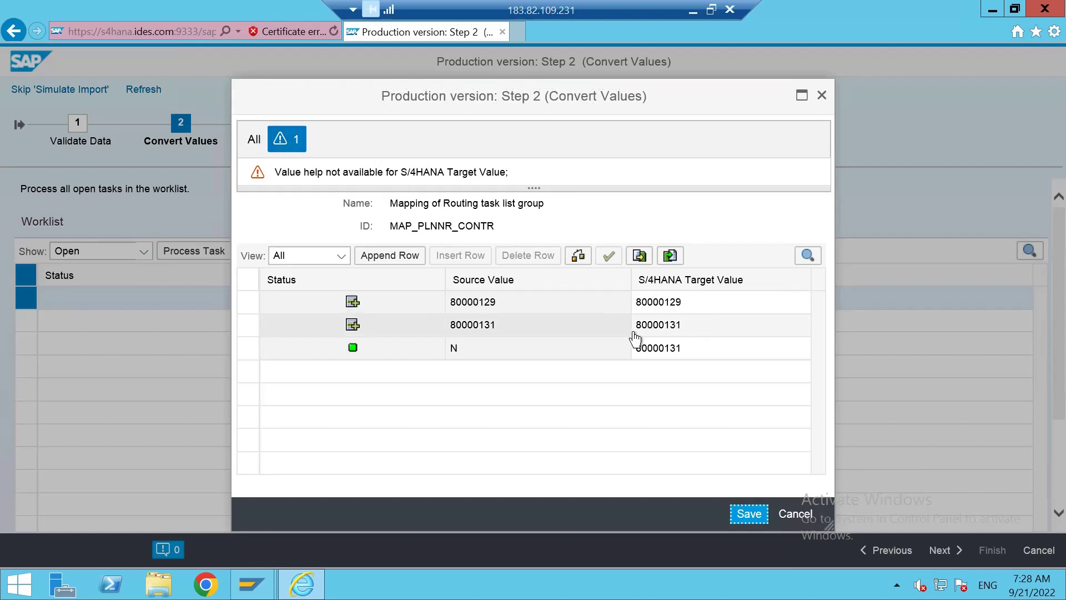
left_click(354, 304)
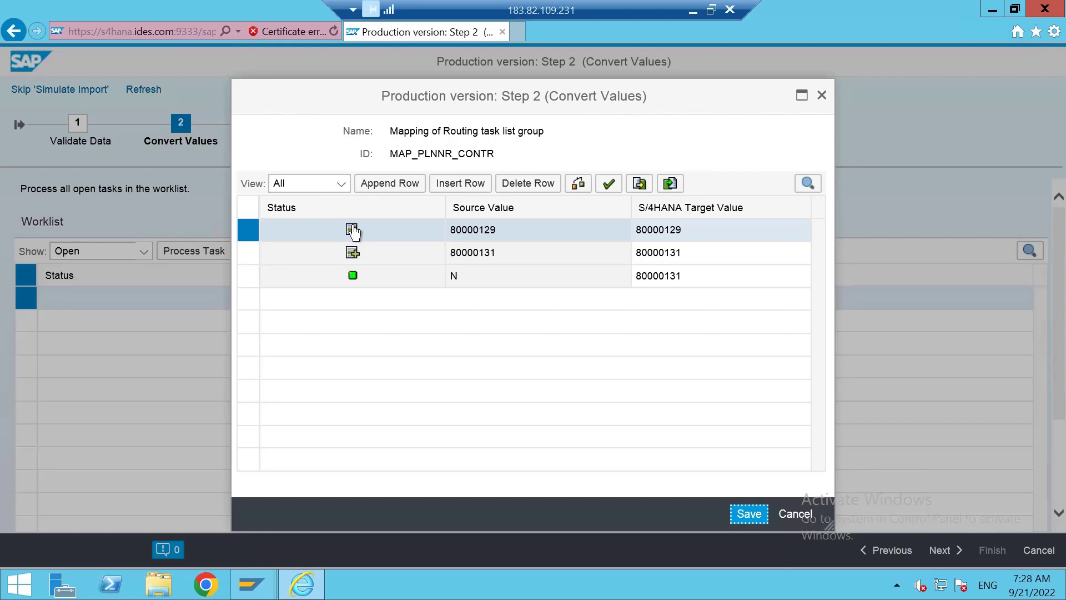
Insert a new mapping row with source and target value 80000129.
left_click(460, 183)
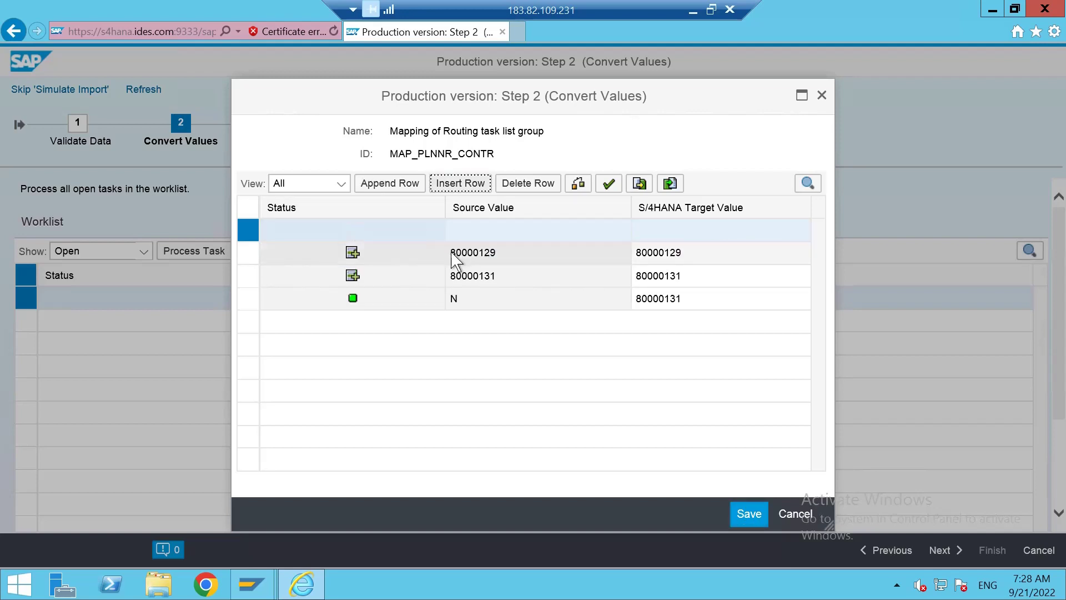
left_click(385, 239)
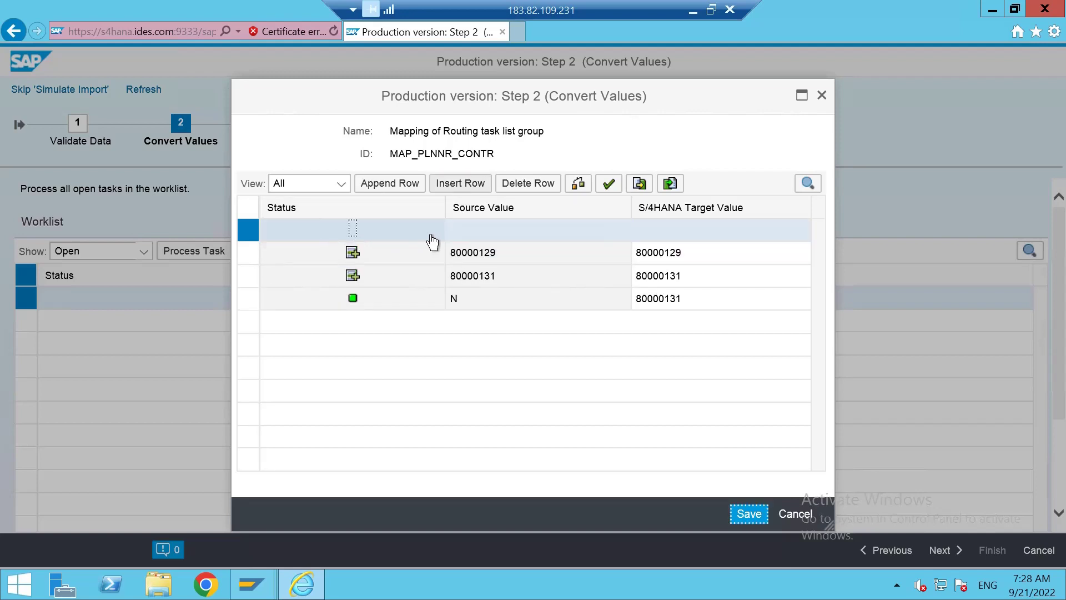
left_click(462, 236)
left_click(506, 259)
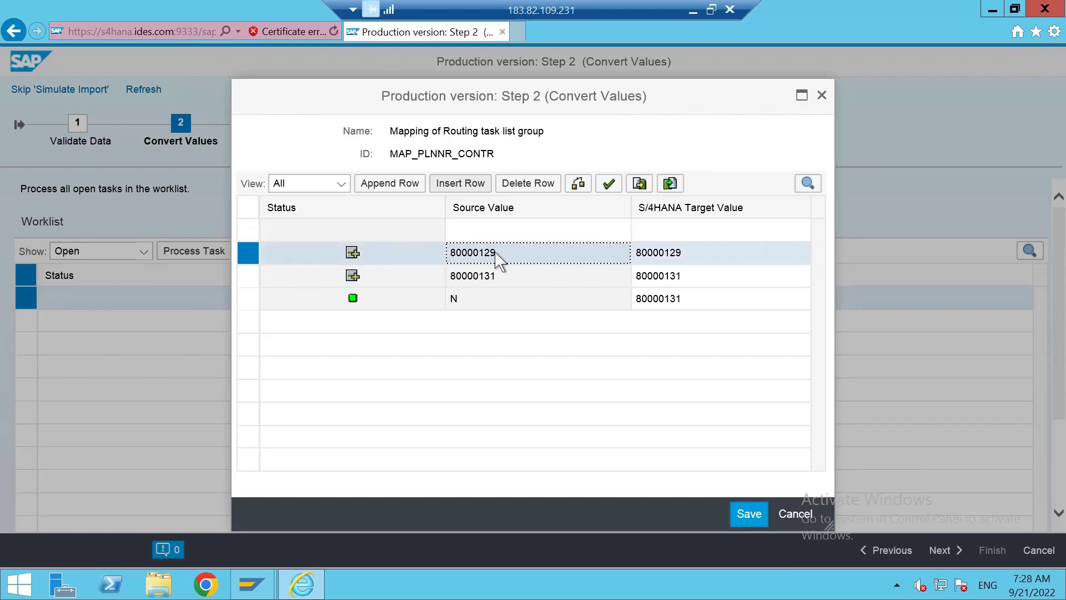
left_click(475, 231)
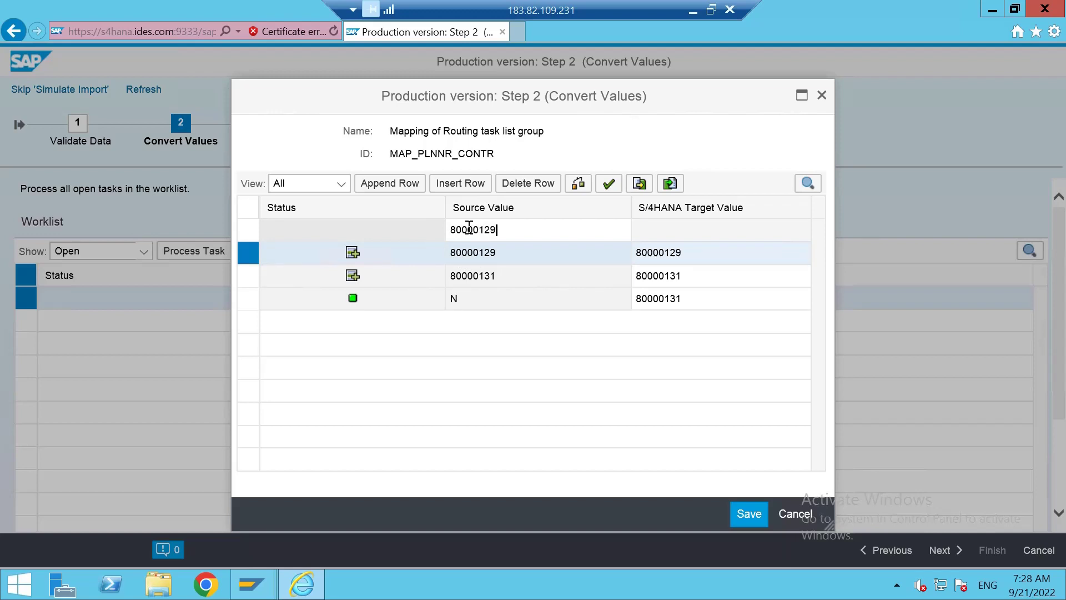
type("80000129")
key("Tab")
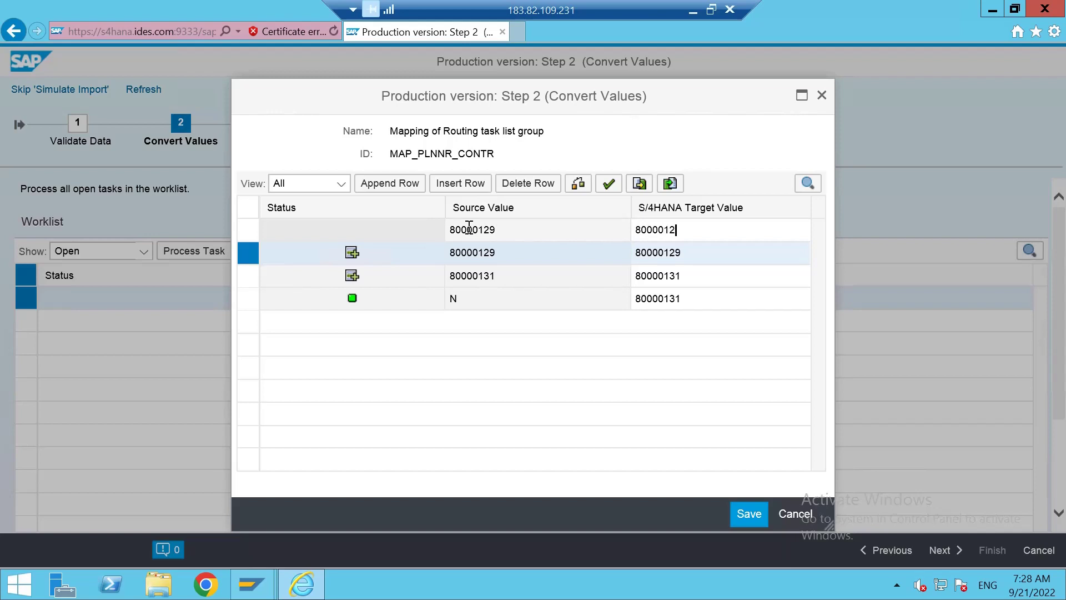
type("80000129")
left_click(375, 231)
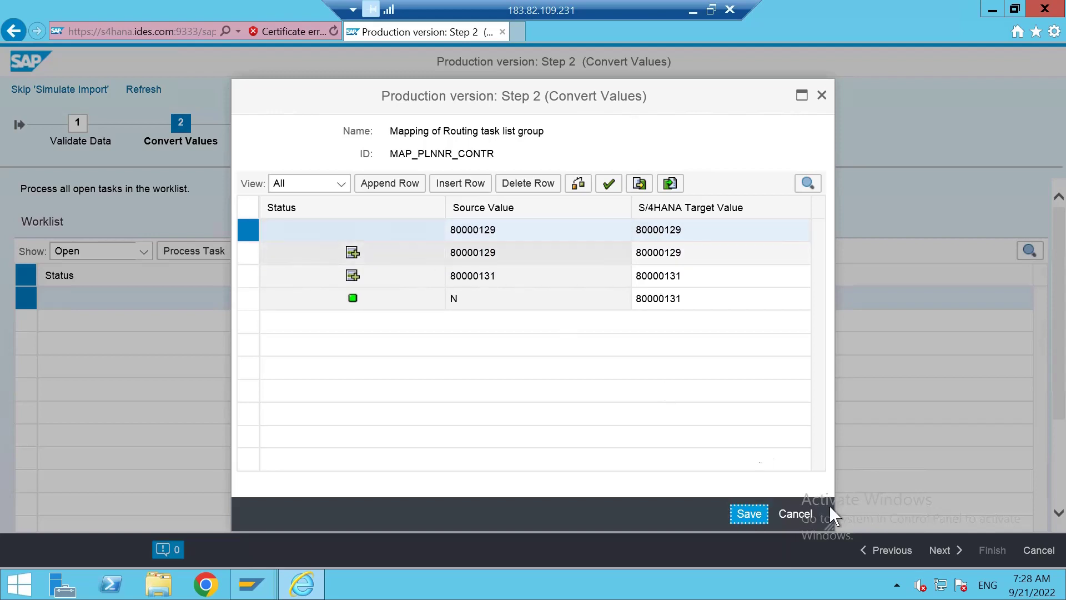
Save the mapping and inspect the duplicate-combination error on the rejected 80000129 row.
left_click(750, 513)
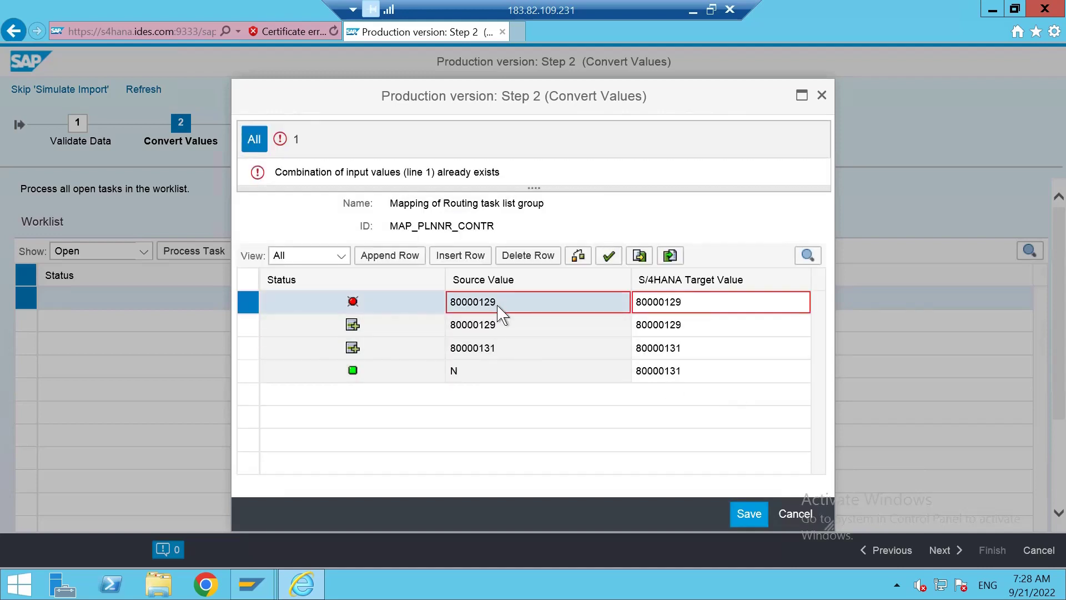
left_click(498, 309)
left_click(499, 336)
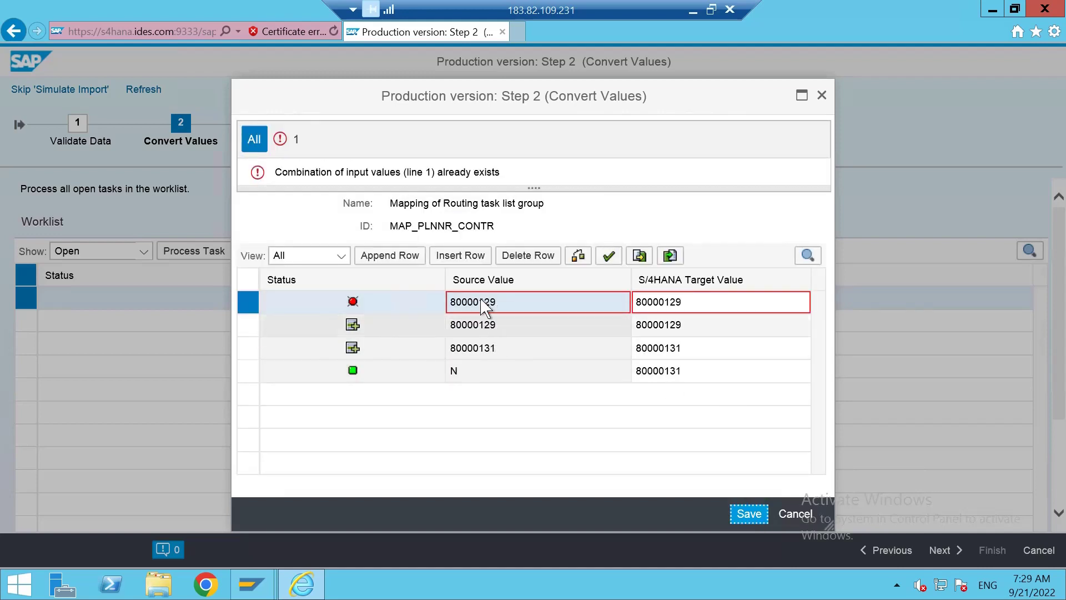
double_click(484, 301)
left_click(483, 301)
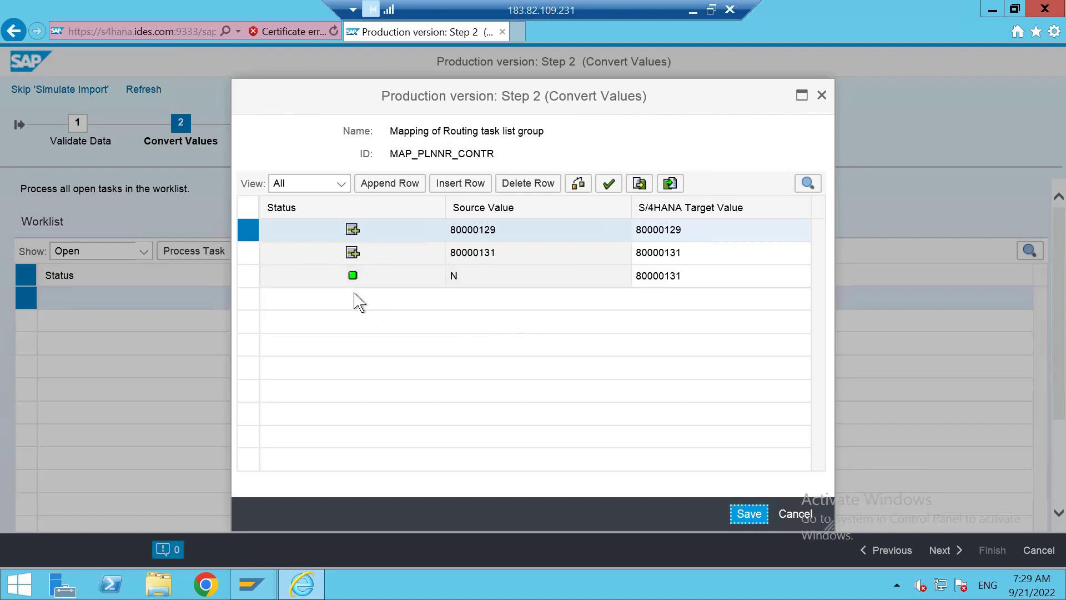
Add a mapping row with source value N and target value 80000129.
left_click(472, 184)
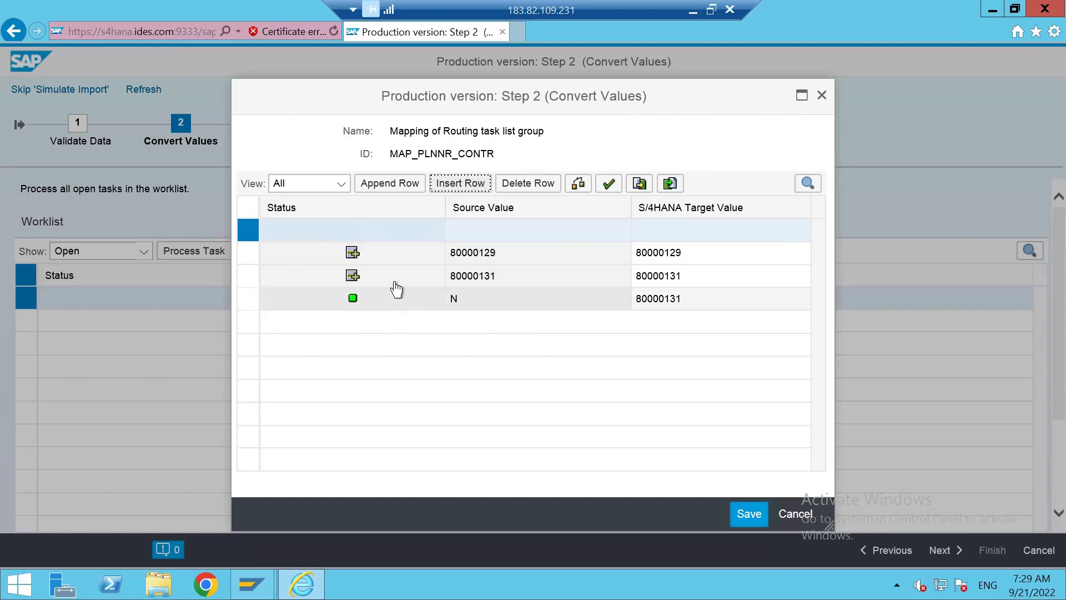
left_click(487, 238)
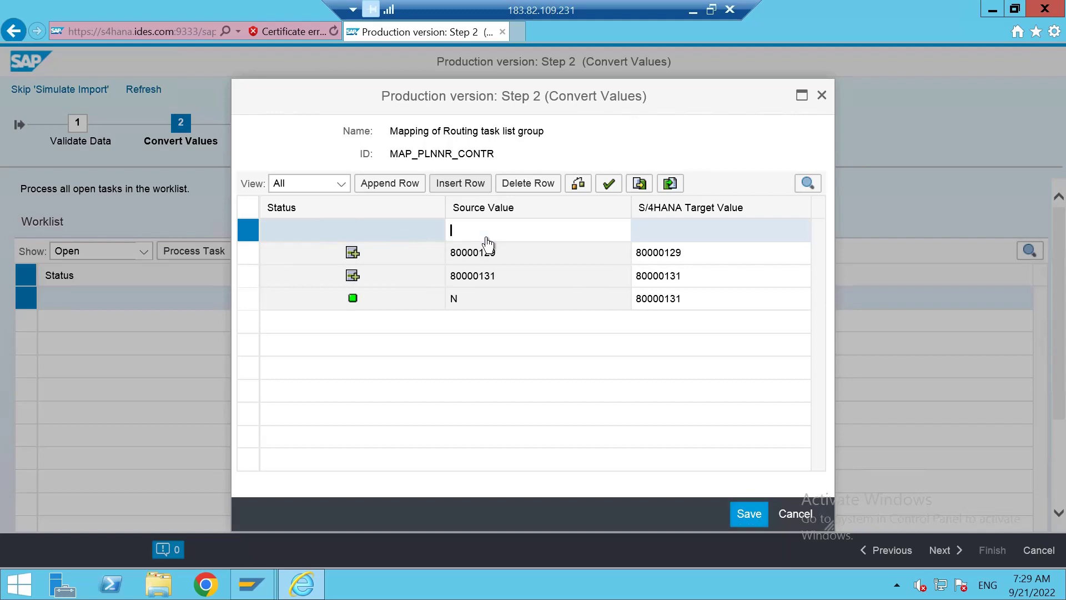
type("N")
left_click(693, 243)
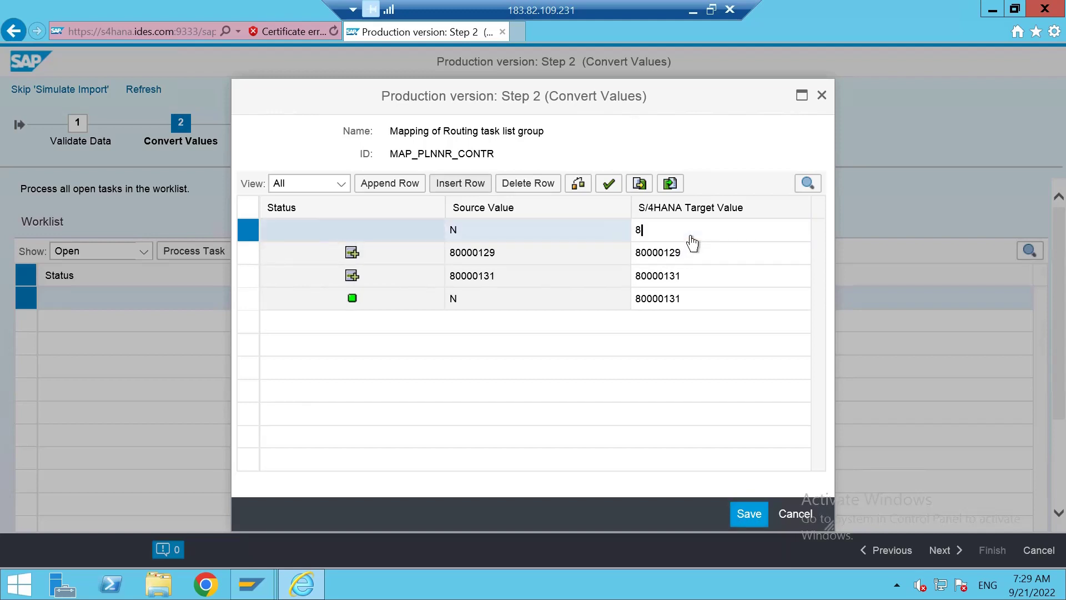
type("80000129")
left_click(745, 514)
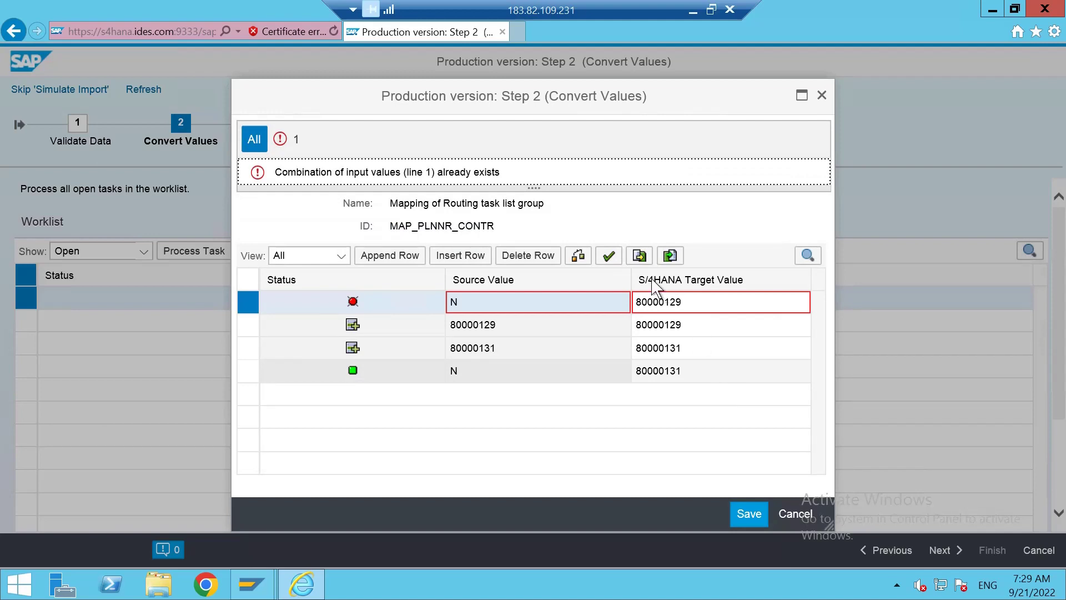
Check the mappings, delete the rejected N row, and leave the mapping task.
left_click(609, 257)
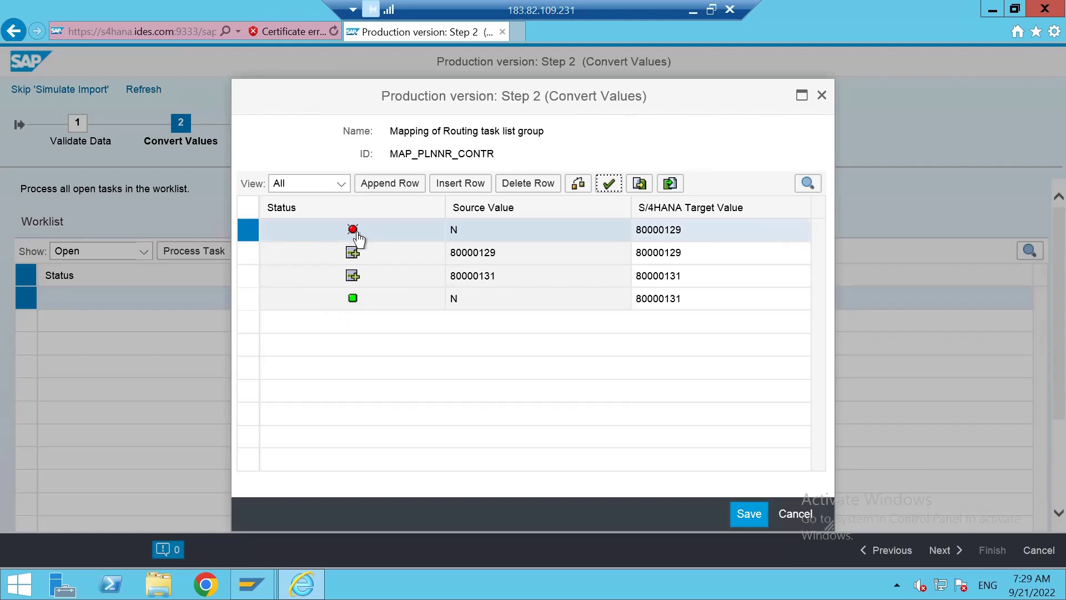
left_click(524, 189)
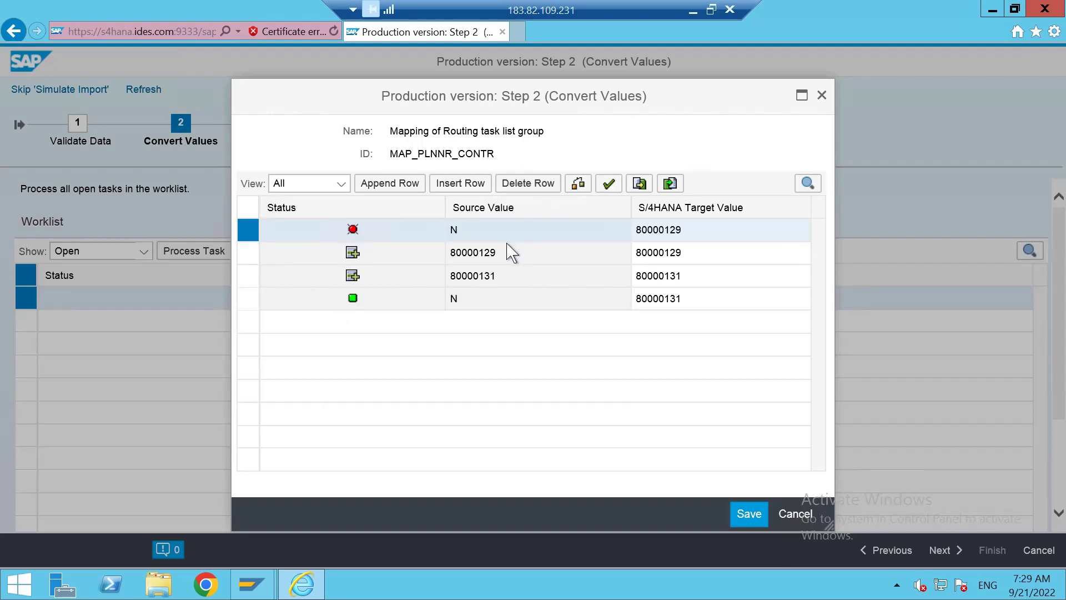
left_click(503, 256)
left_click(732, 516)
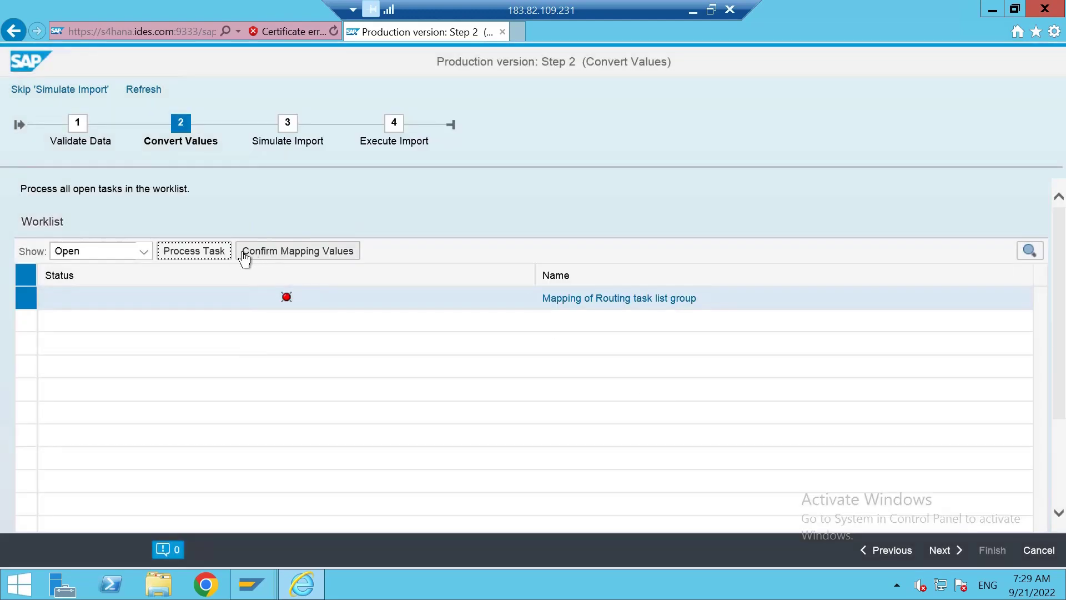
Confirm the routing group mapping values and advance through Simulate Import to Execute Import.
left_click(308, 255)
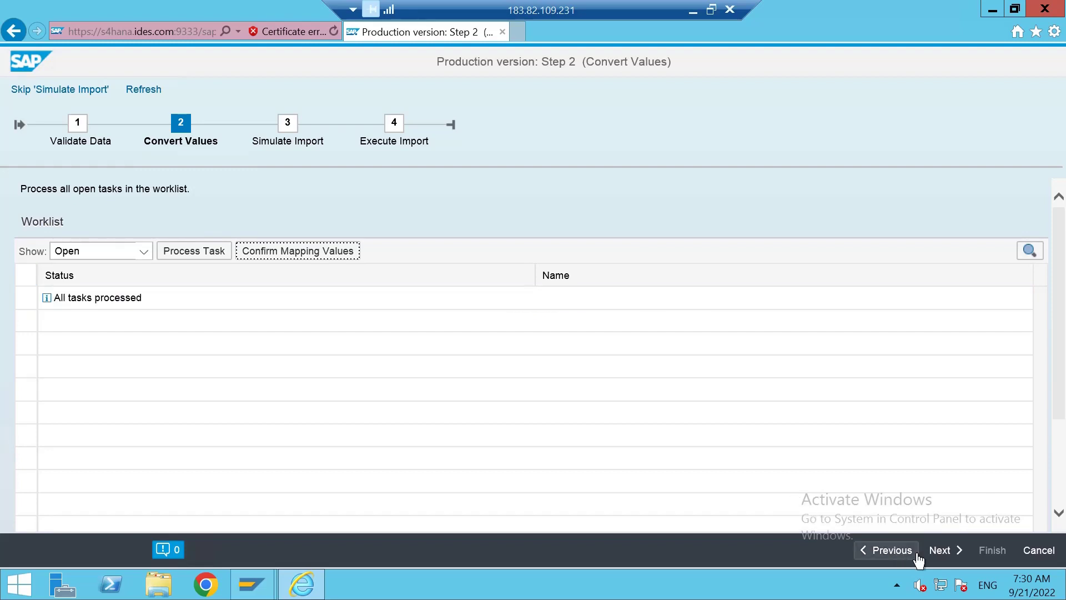
left_click(940, 549)
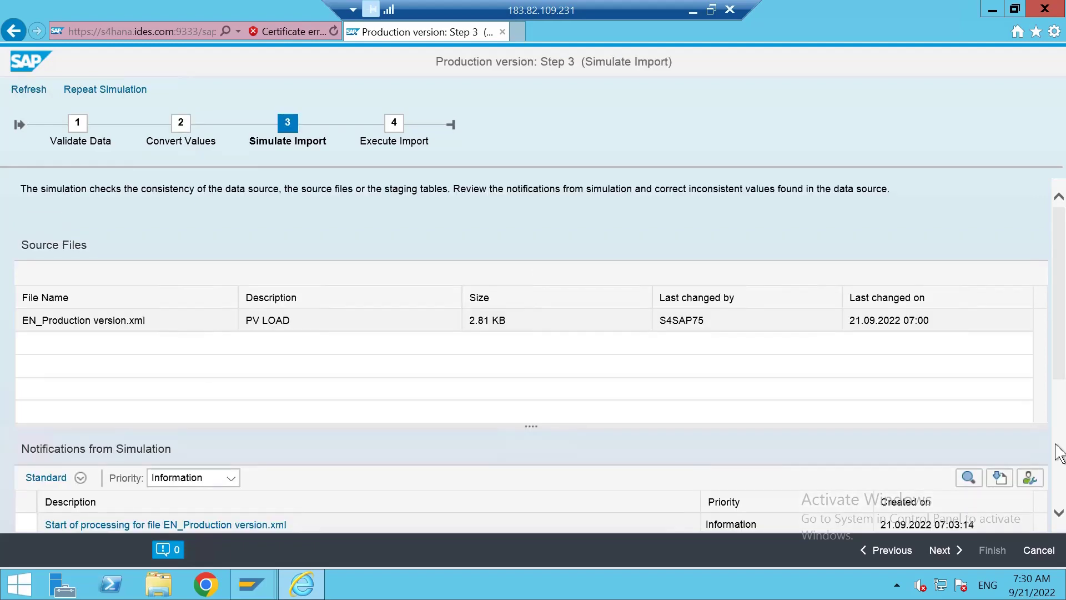
scroll(1059, 452, "down", 4)
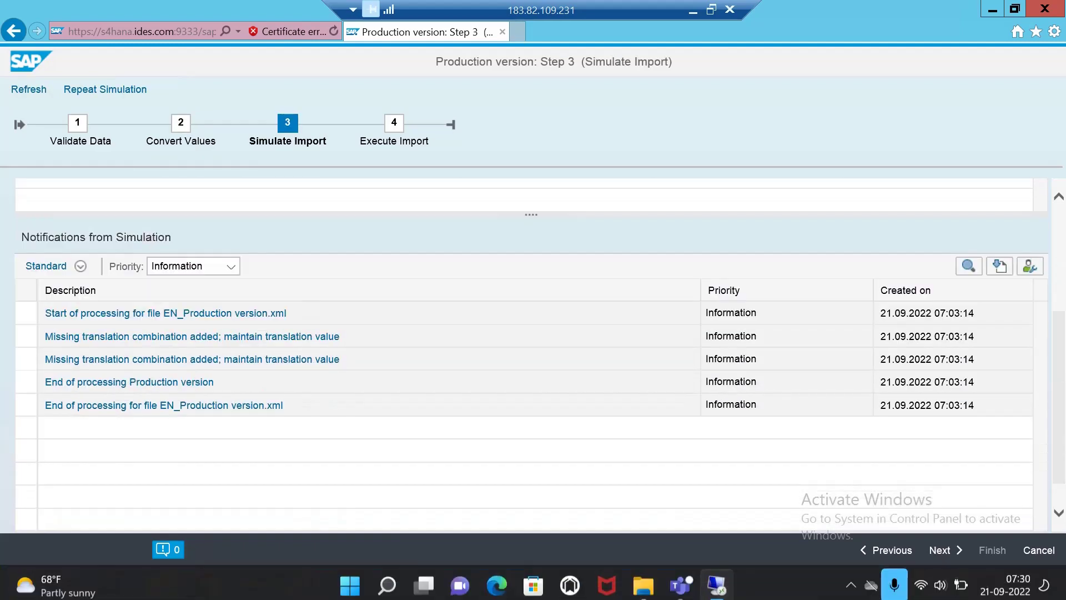
left_click(944, 550)
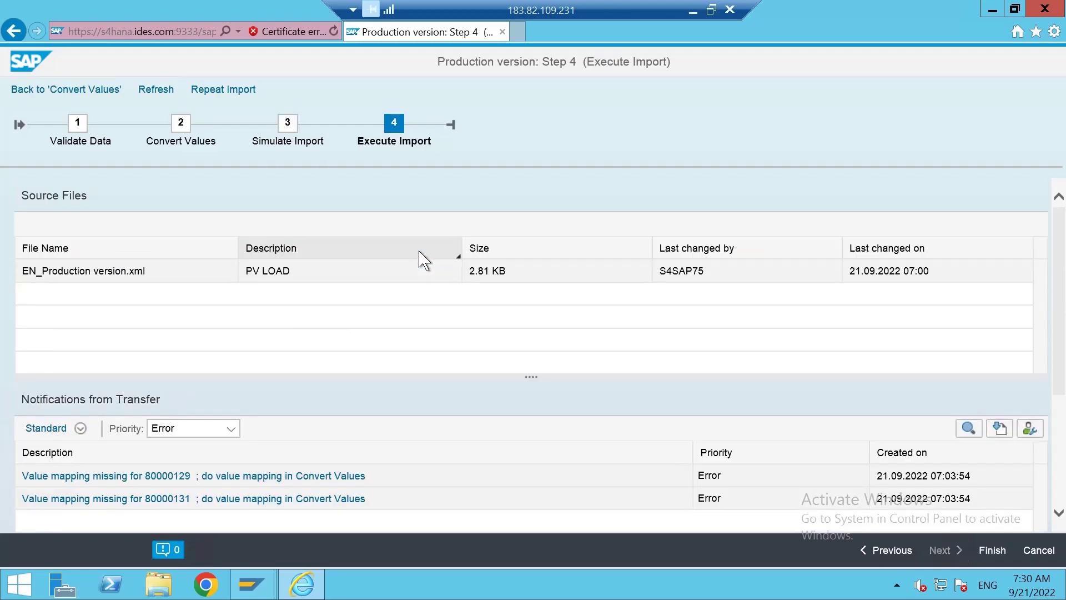
scroll(516, 373, "down", 2)
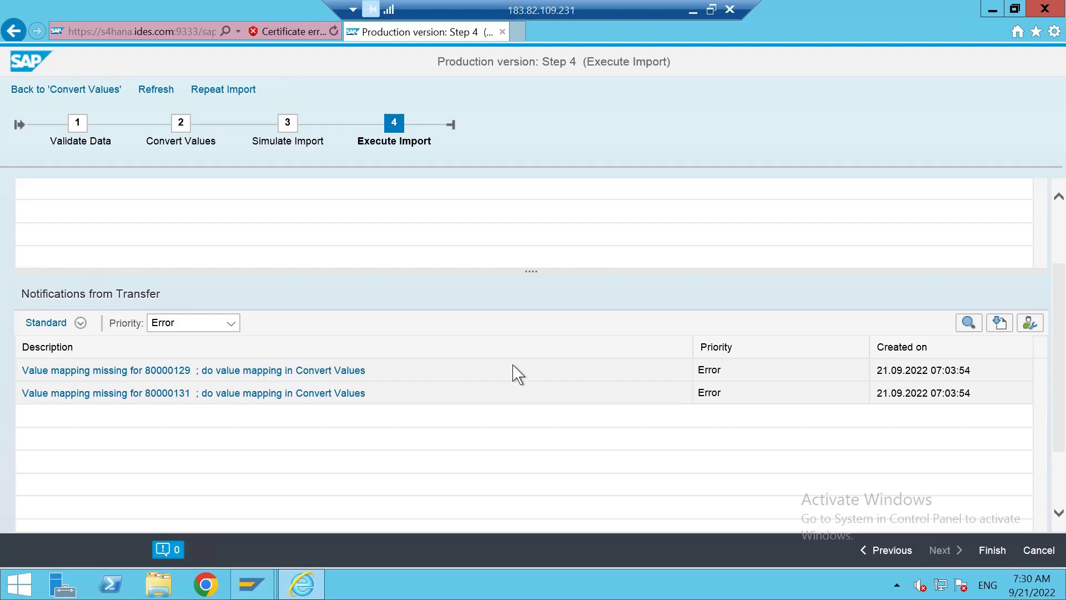
Filter the transfer notifications by Priority Error and review the two value-mapping-missing errors.
left_click(230, 323)
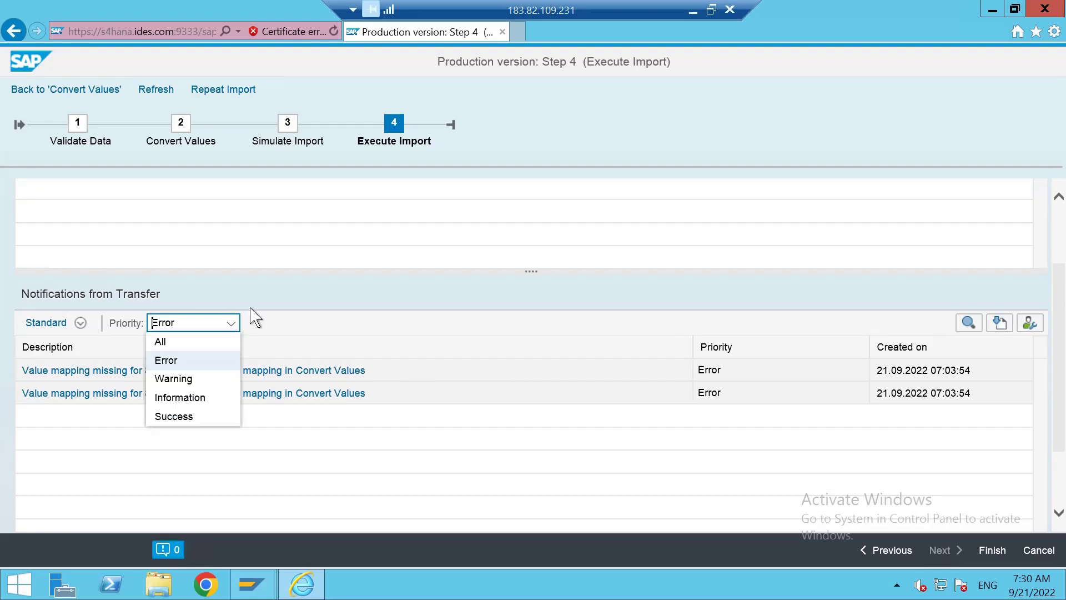
left_click(269, 305)
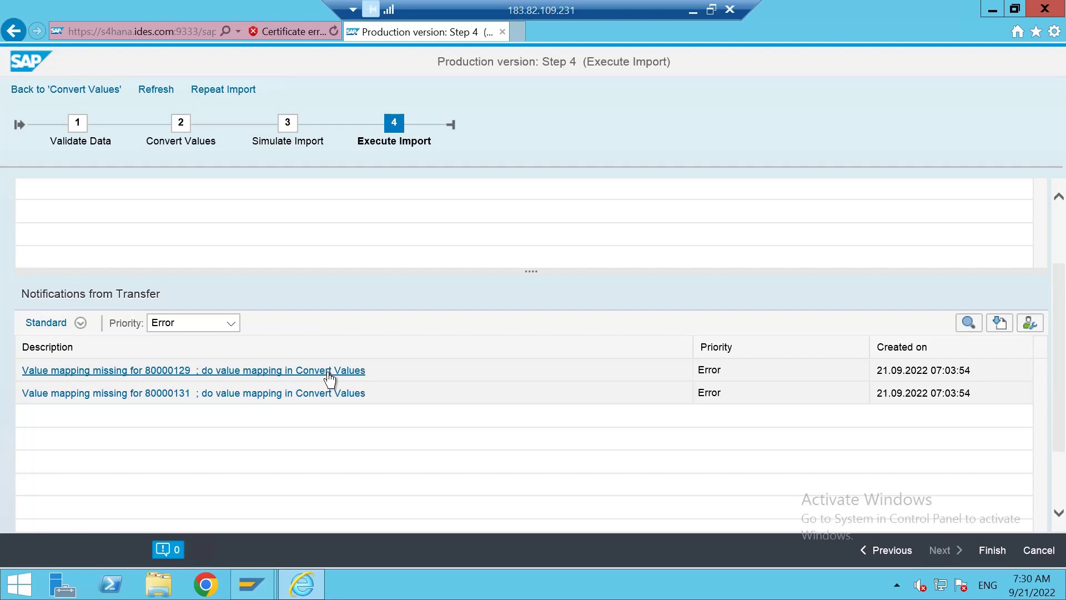
scroll(350, 394, "up", 3)
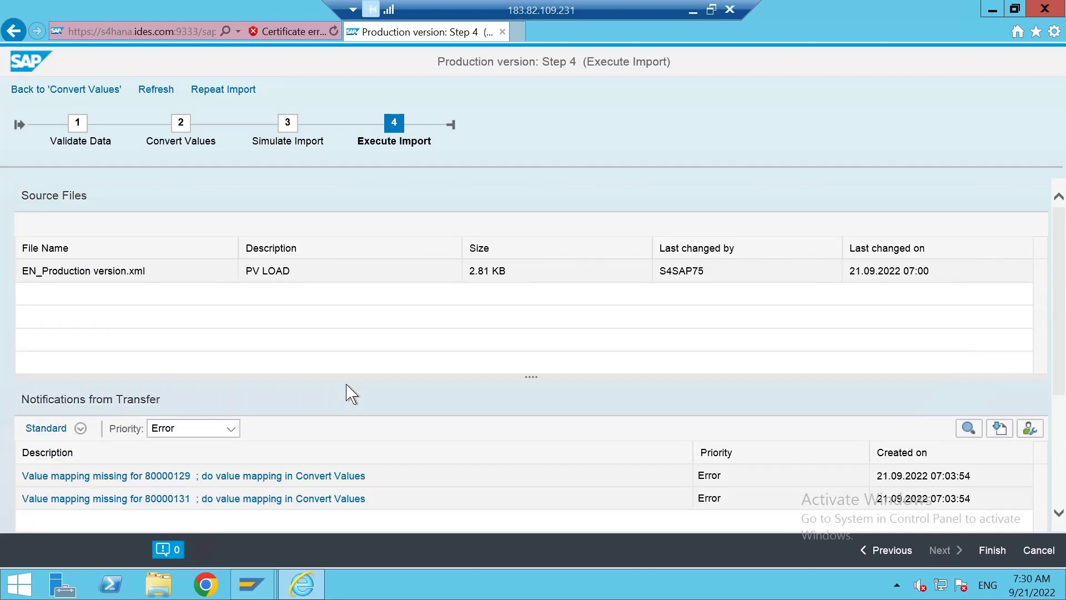
scroll(350, 393, "down", 1)
scroll(350, 393, "up", 1)
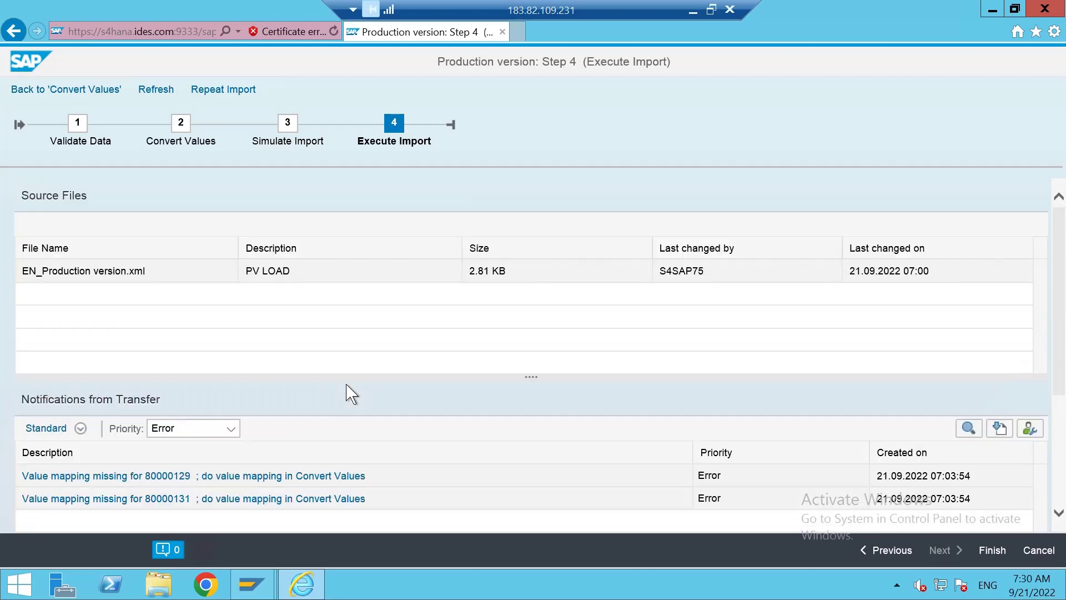
Go back to Convert Values and dismiss the select-a-row message from Process Task.
left_click(93, 98)
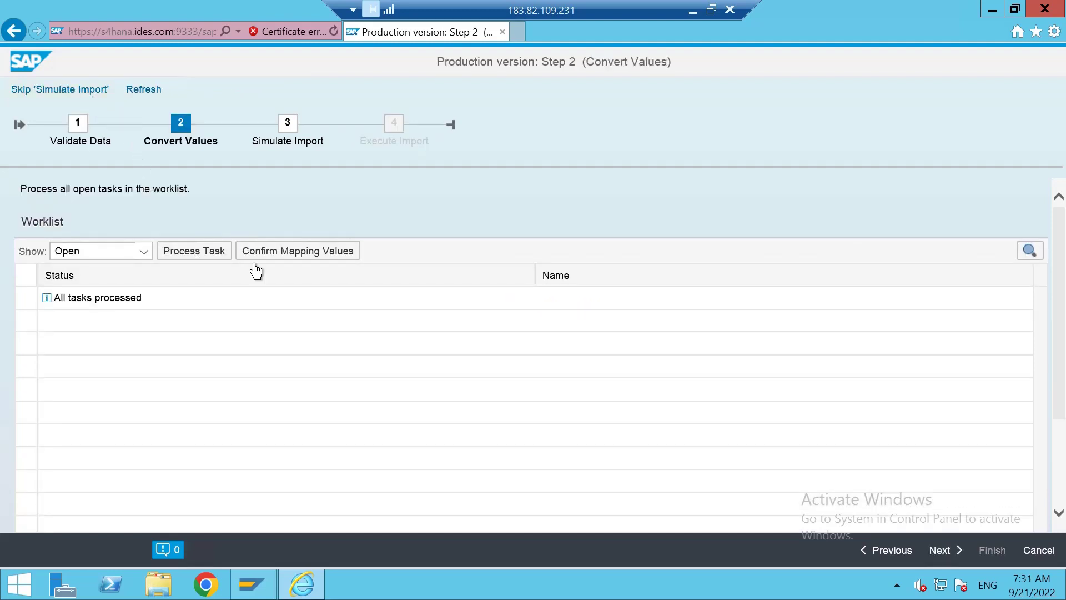
scroll(267, 289, "down", 3)
scroll(272, 305, "up", 3)
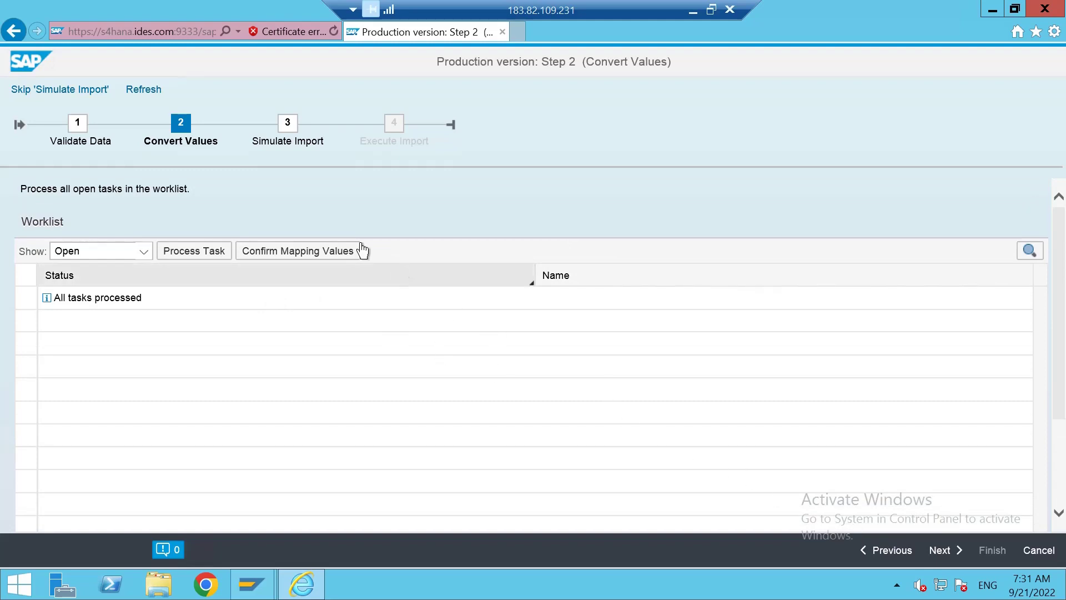
left_click(219, 250)
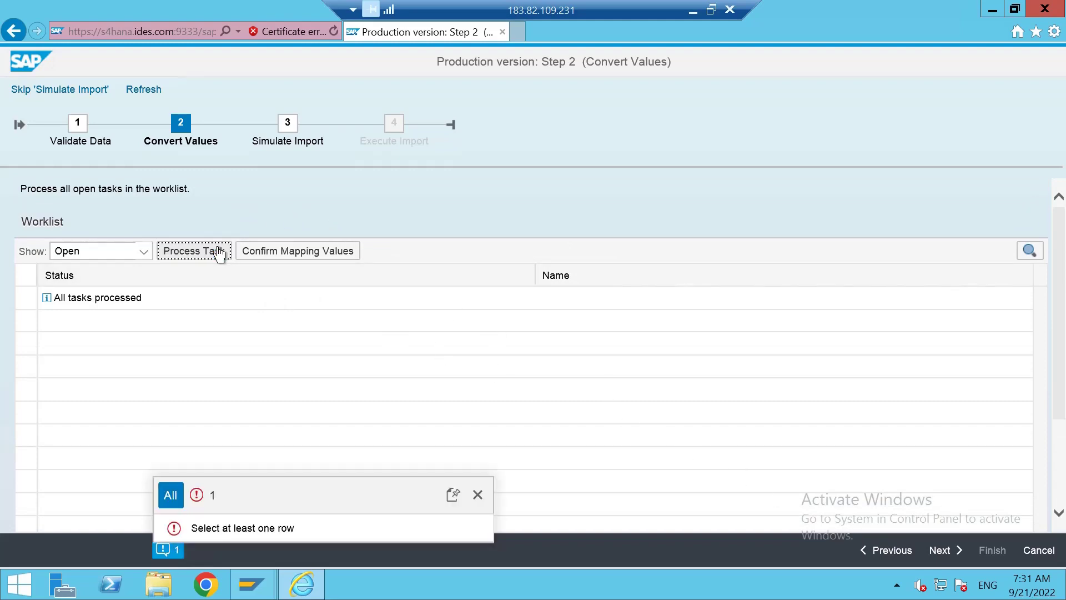
left_click(477, 494)
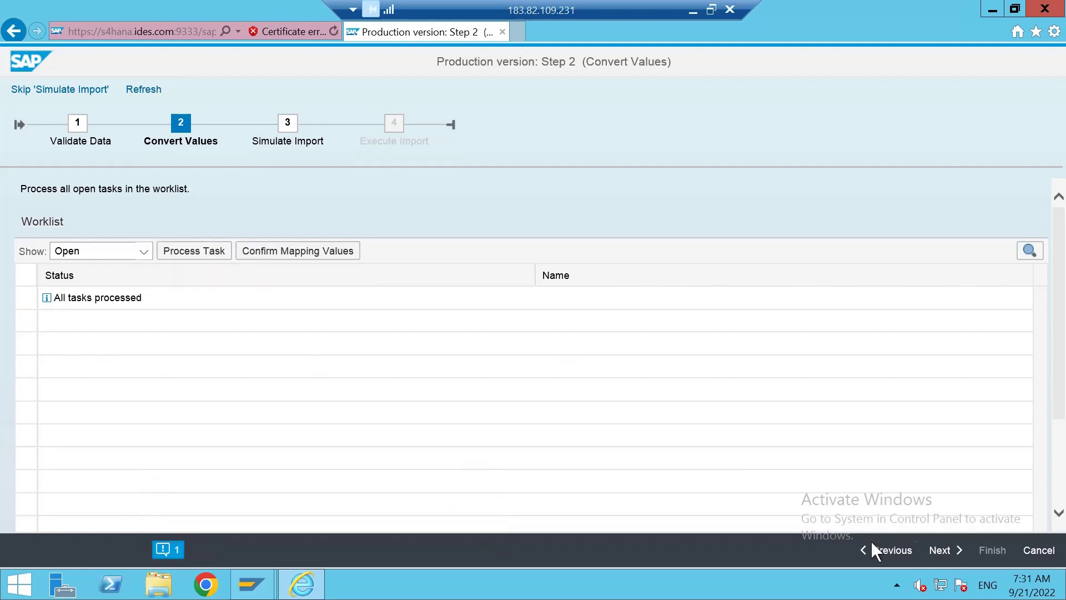
Step back to Validate Data and advance again to Convert Values.
left_click(593, 304)
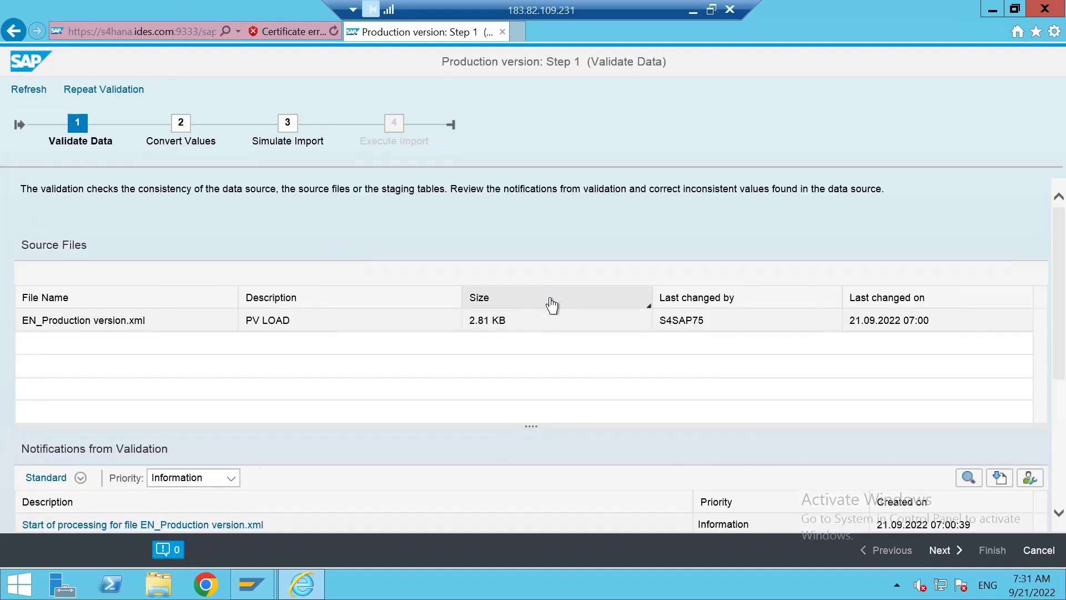
scroll(491, 339, "down", 3)
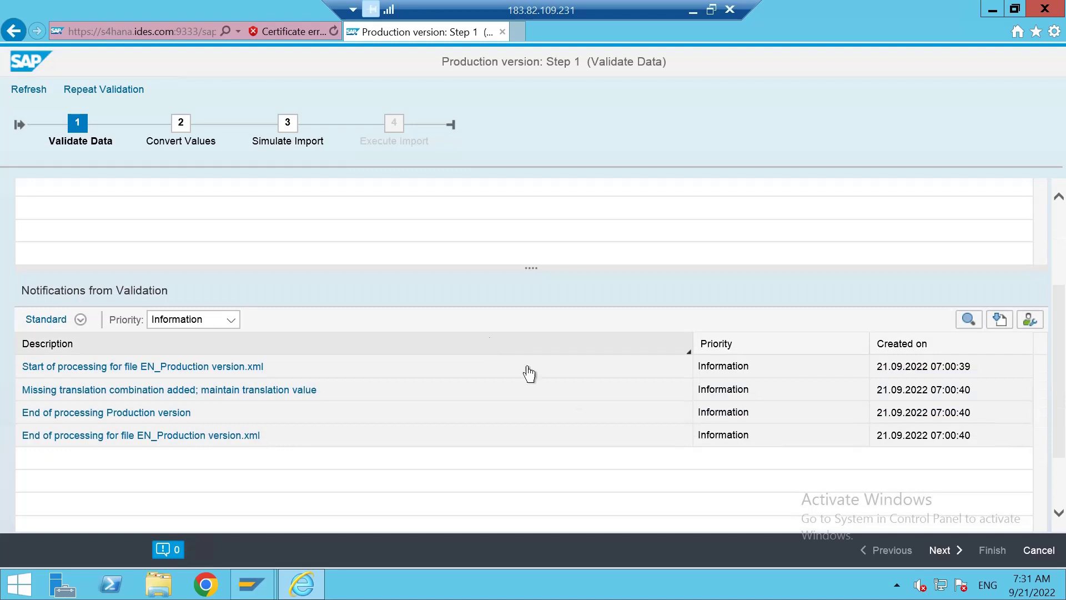
left_click(944, 550)
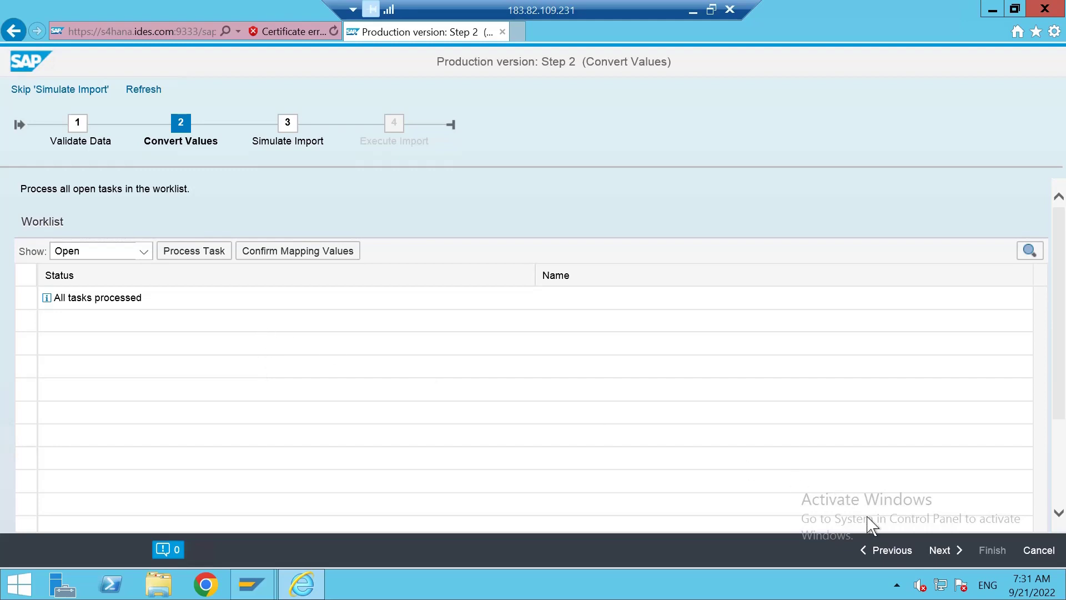
left_click(938, 551)
scroll(305, 360, "down", 3)
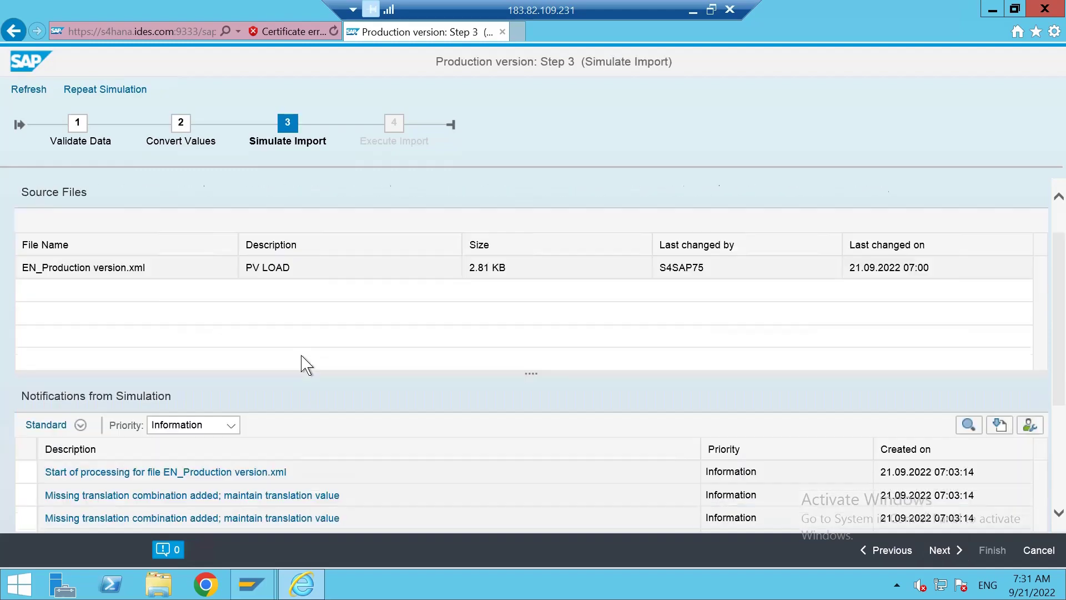
scroll(305, 367, "down", 2)
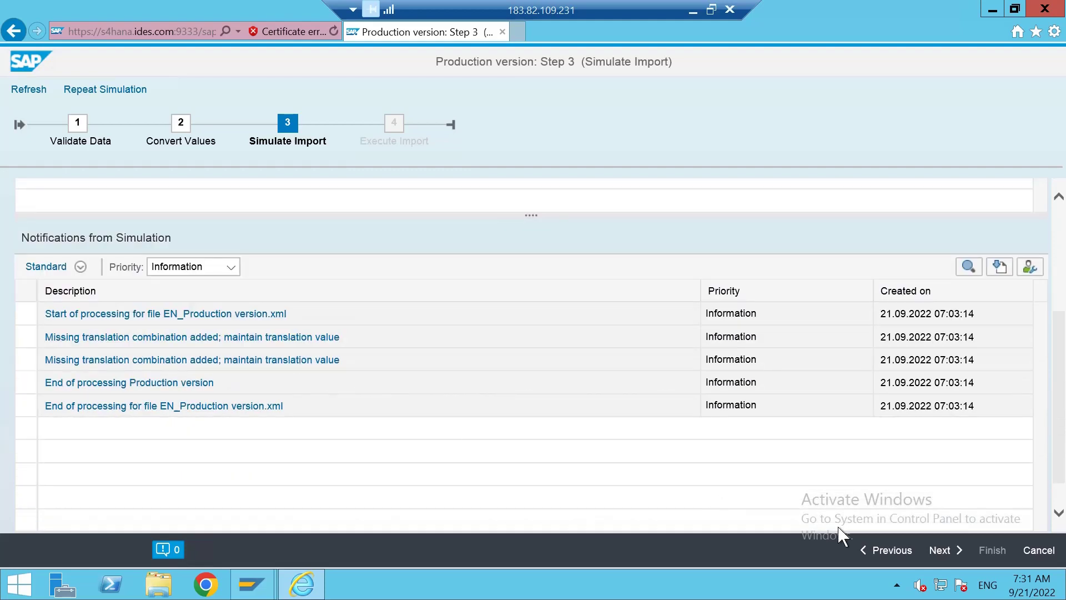
left_click(945, 550)
scroll(507, 311, "down", 1)
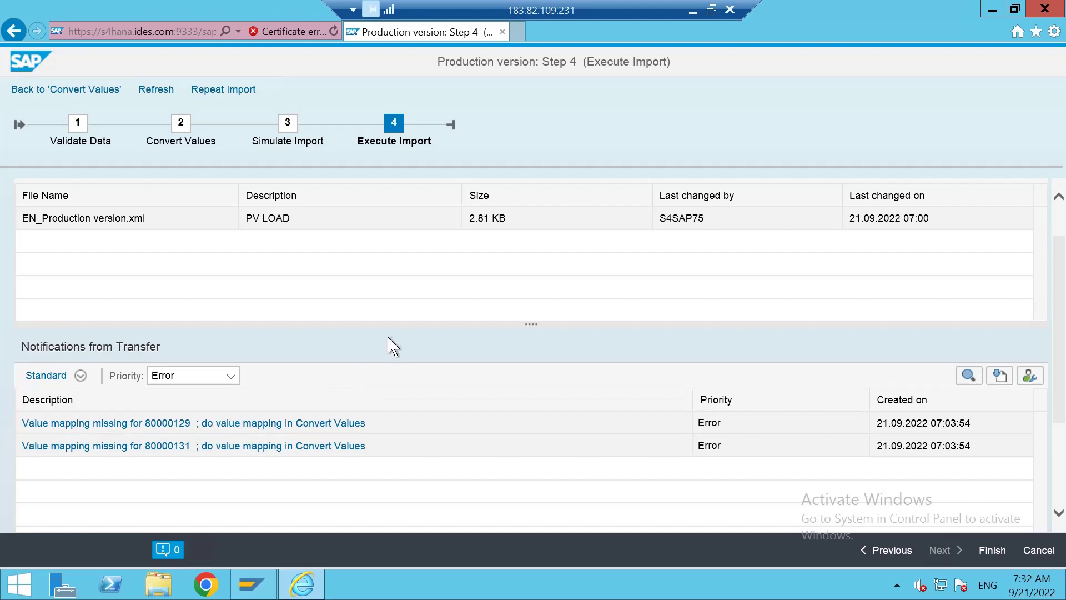
scroll(392, 347, "up", 1)
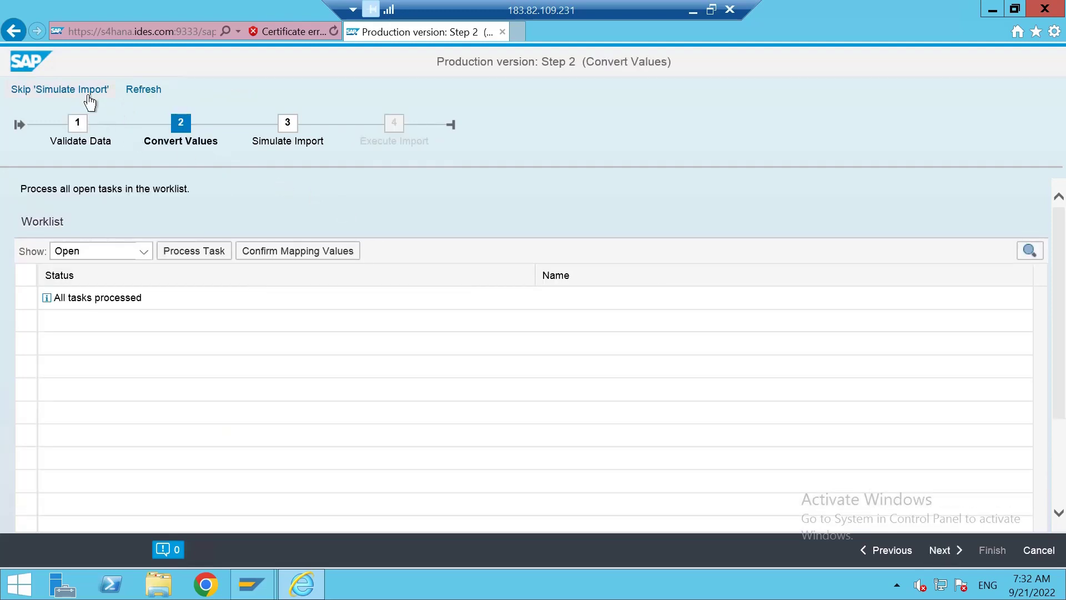
Refresh Convert Values, confirm the mapping values, advance, then close the migration cockpit window.
left_click(144, 91)
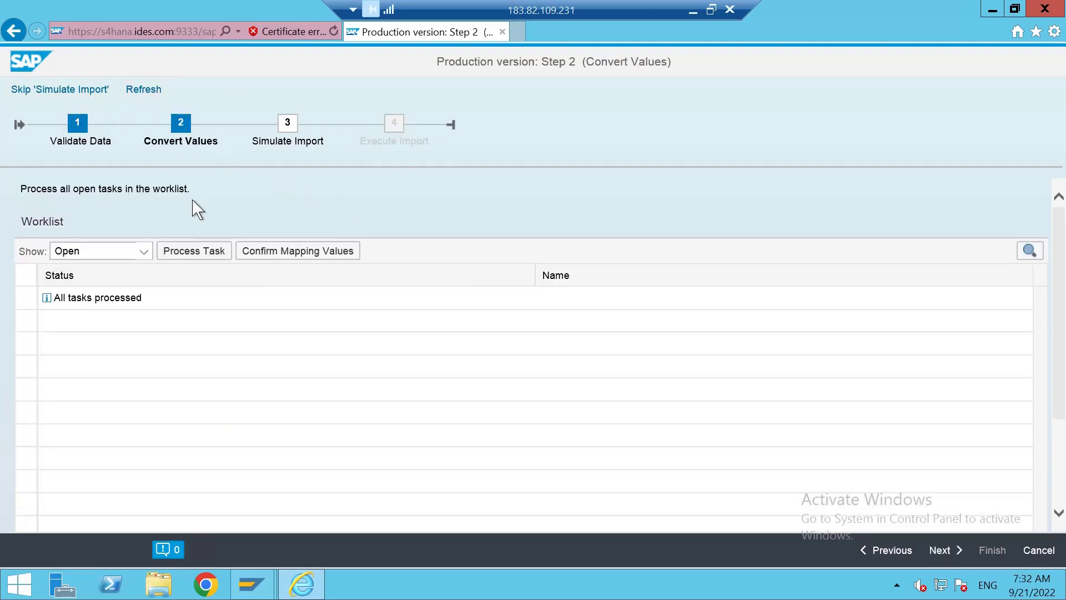
left_click(283, 260)
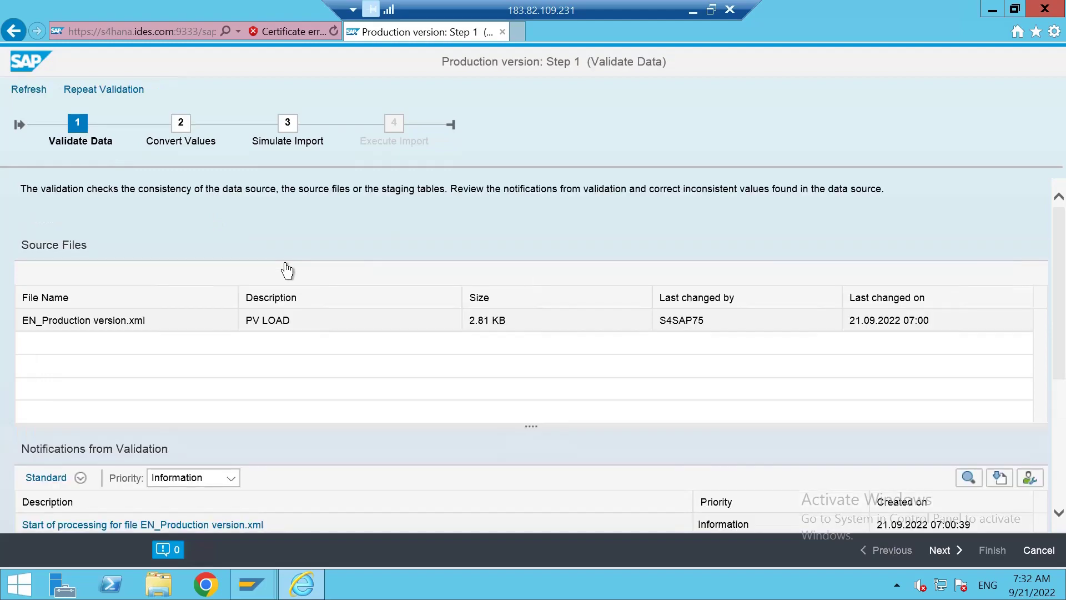
scroll(289, 367, "down", 2)
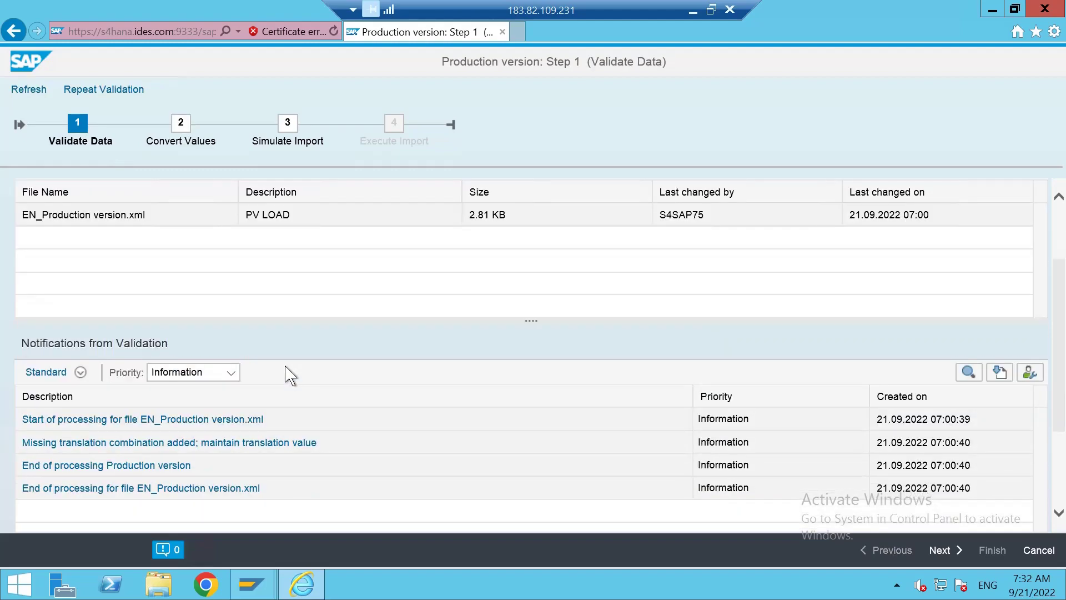
scroll(261, 334, "down", 2)
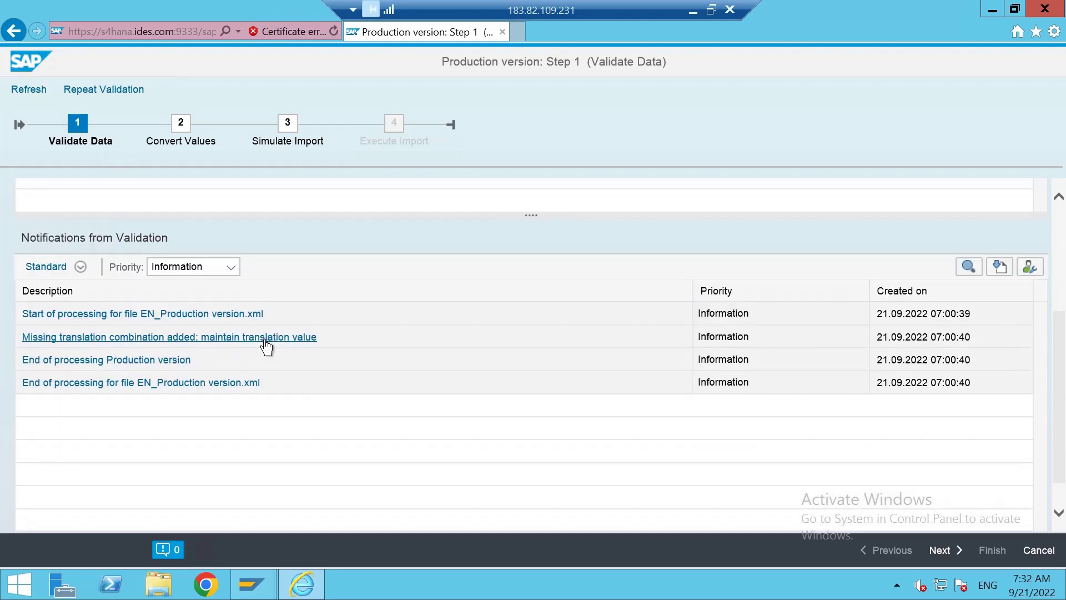
scroll(267, 346, "down", 1)
left_click(942, 551)
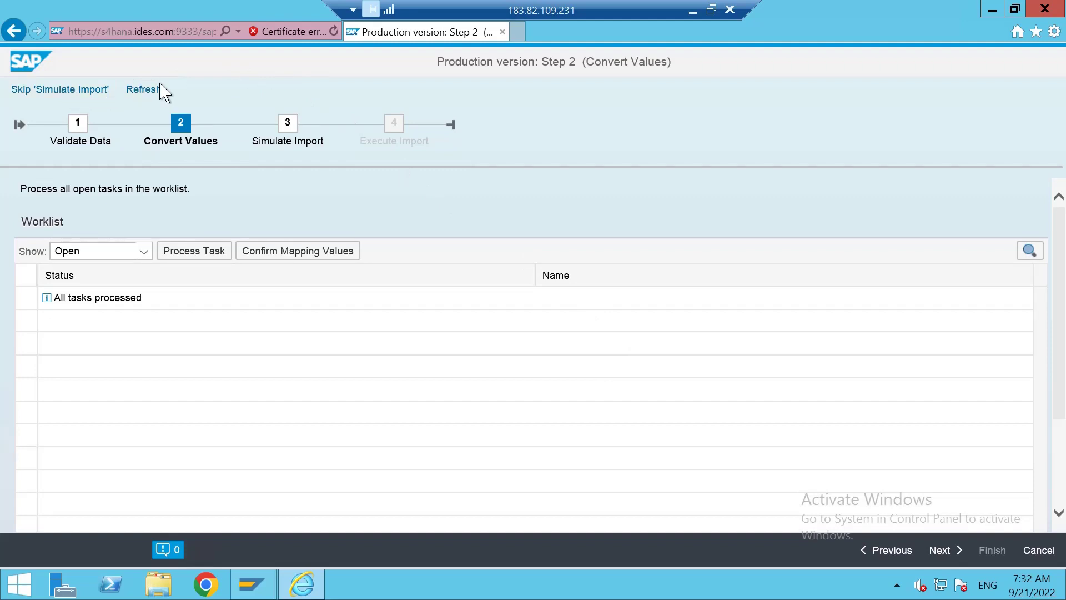
left_click(502, 32)
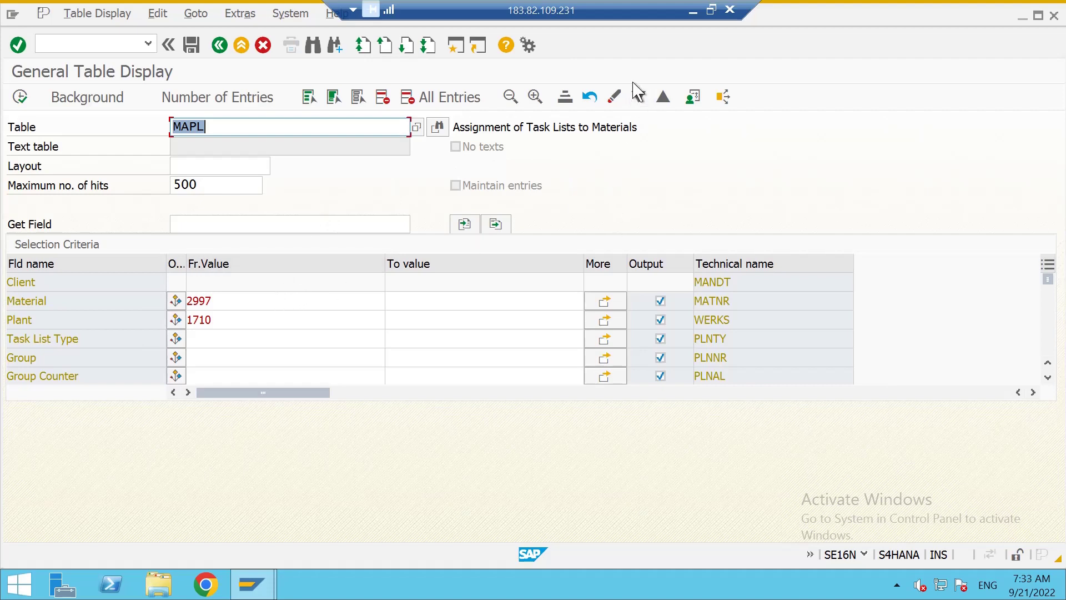
Leave the MAPL selection for material 2997, minimize the remote SAP session, and bring up the full Teams meeting.
left_click(296, 302)
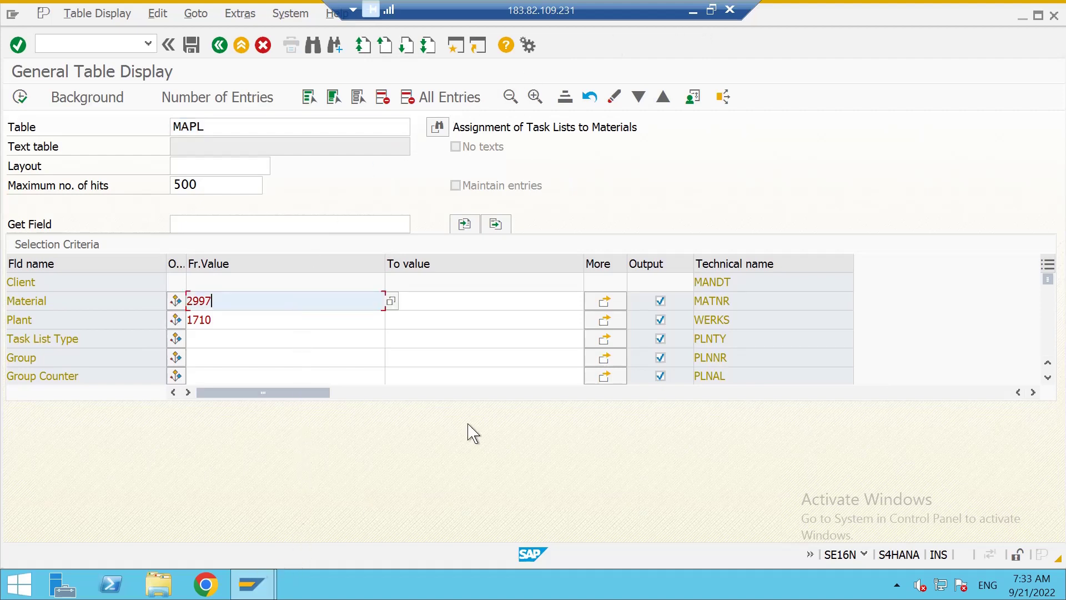
left_click(332, 223)
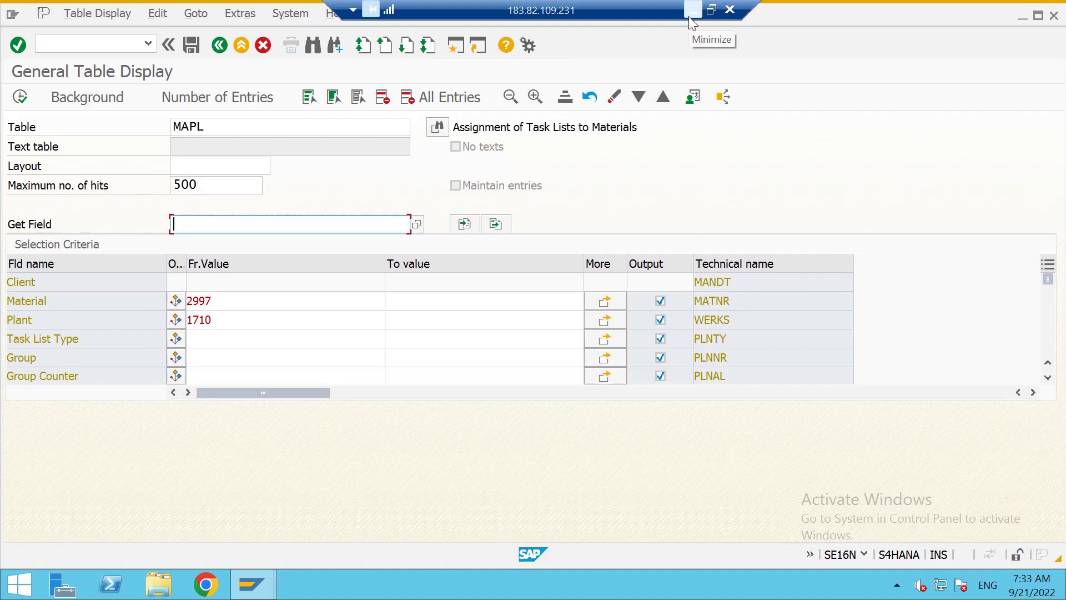
left_click(690, 17)
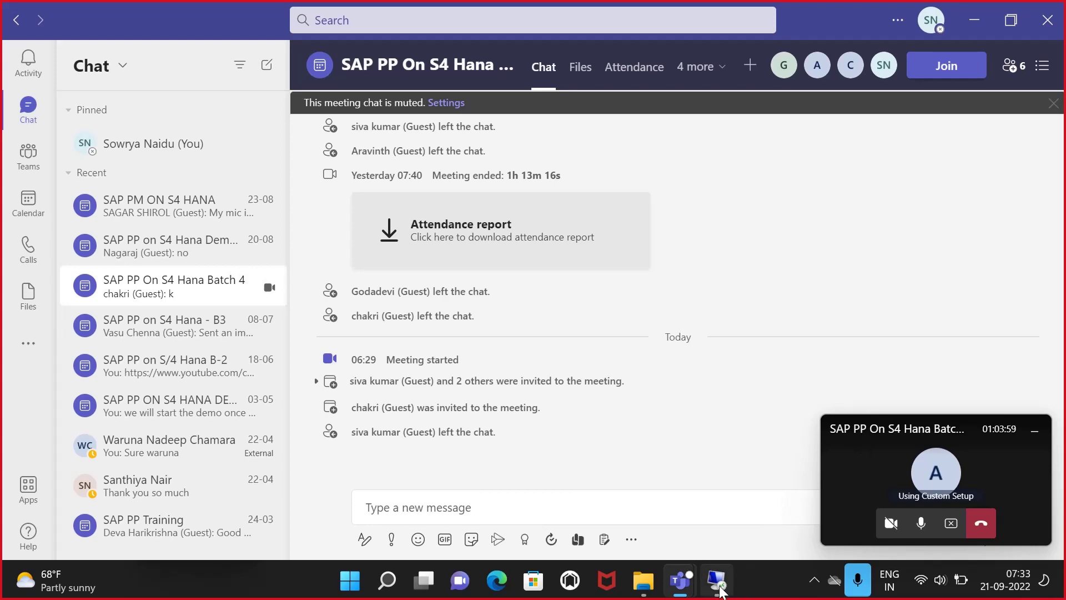
left_click(926, 471)
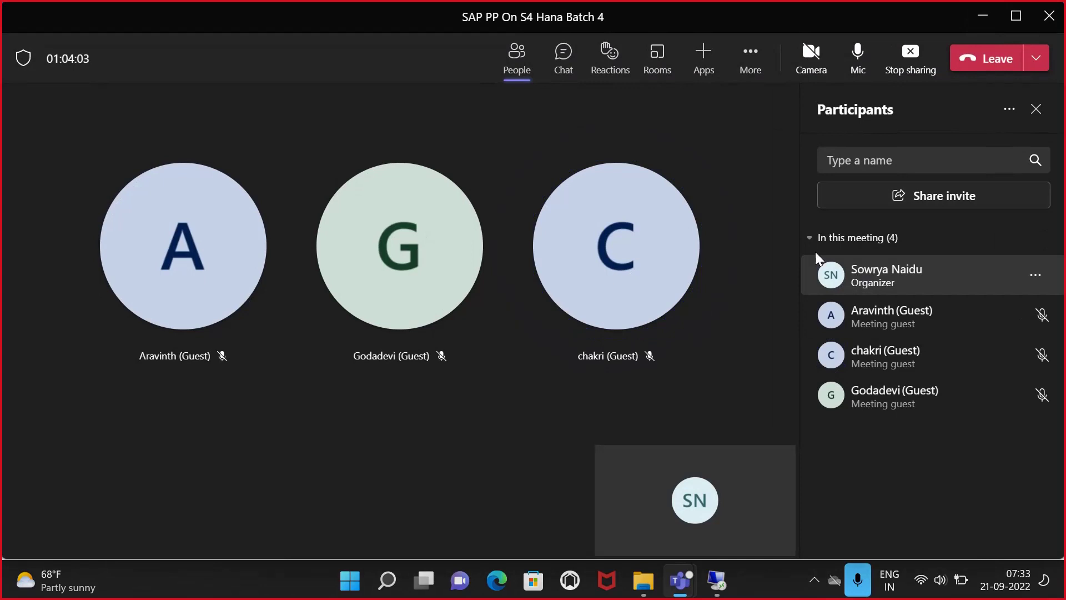